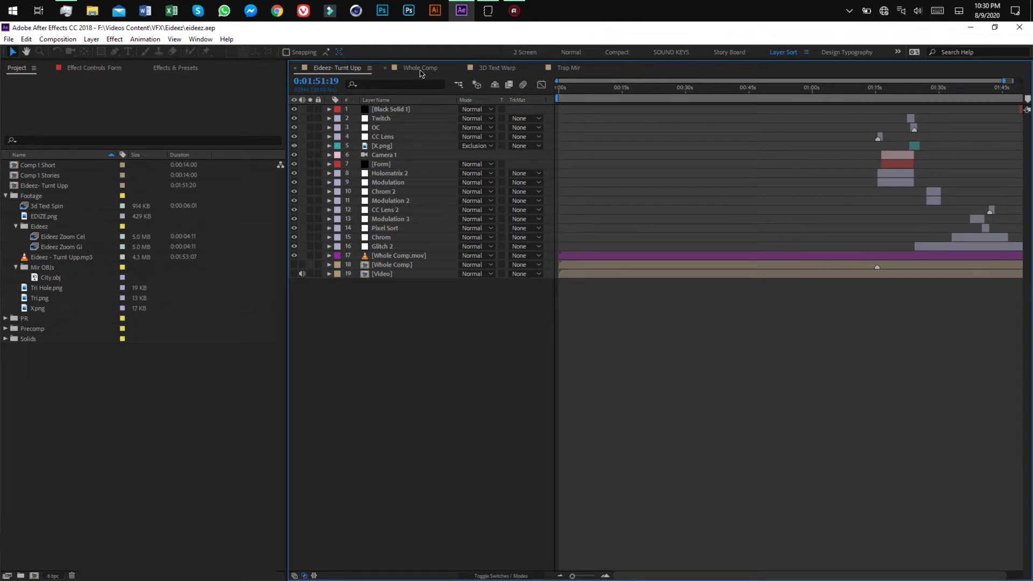
Compare the layer stacks of the Whole Comp and Eideez- Turnt Upp compositions, ending in Eideez- Turnt Upp
click(420, 70)
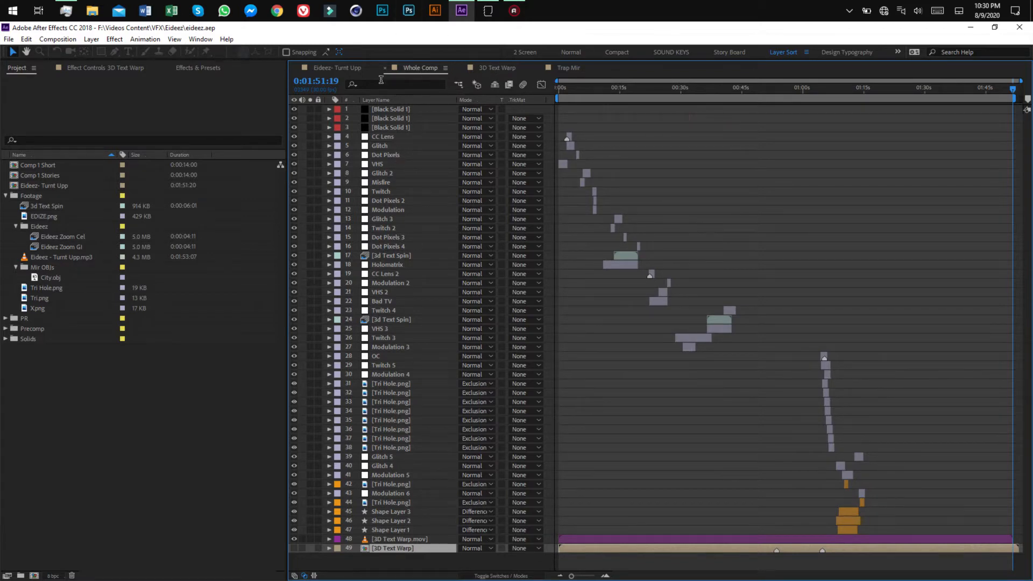
click(325, 69)
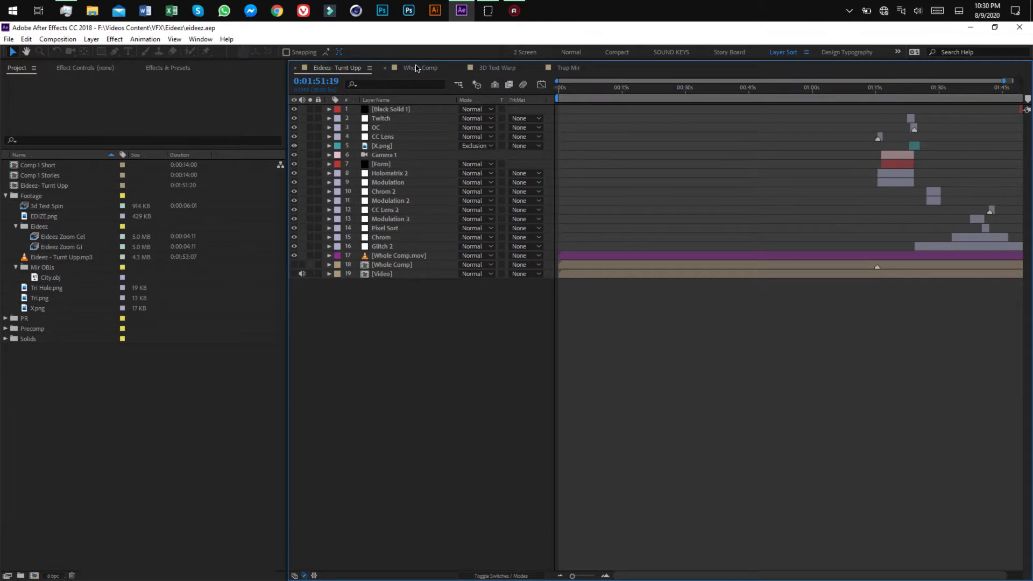
click(418, 68)
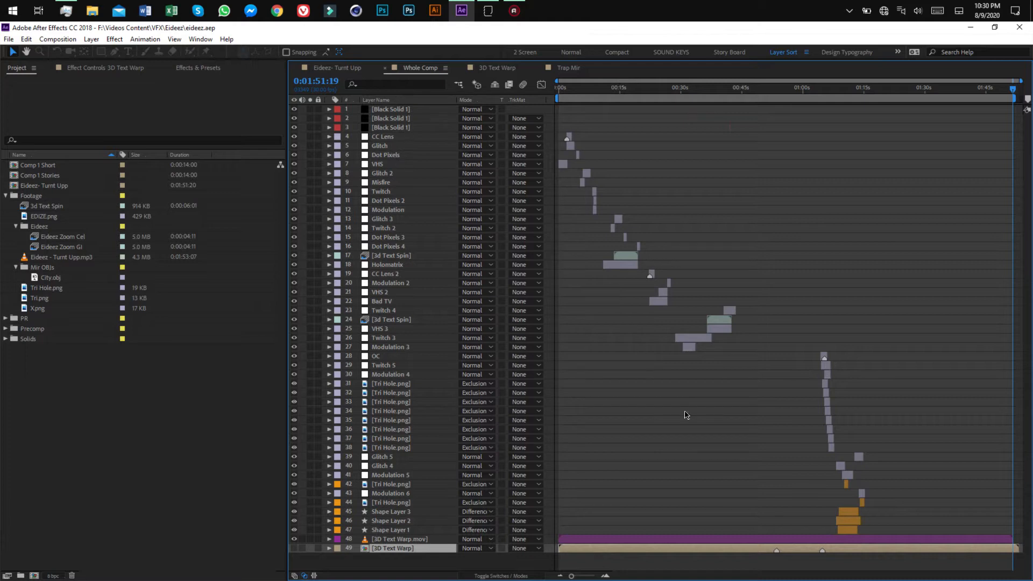
click(349, 68)
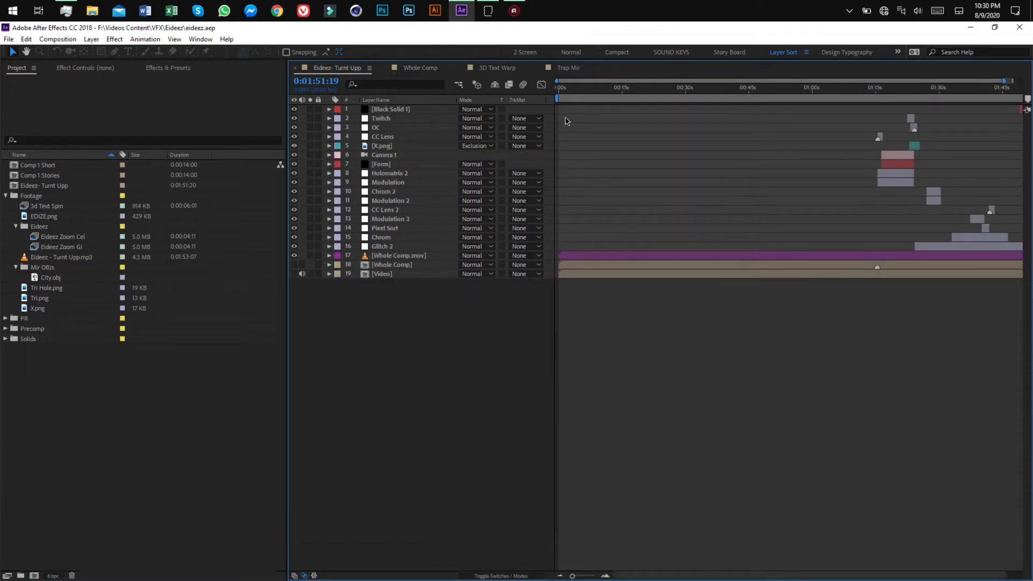
Rename the uppermost layer, Black Solid 1, in the Eideez- Turnt Upp composition as Fade
click(560, 576)
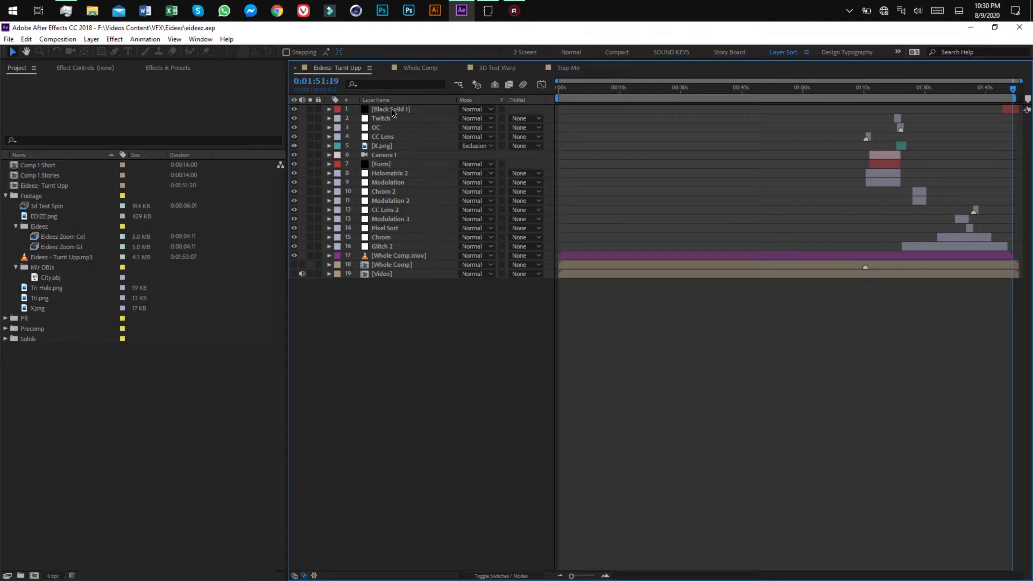
right_click(392, 111)
click(422, 550)
text(F)
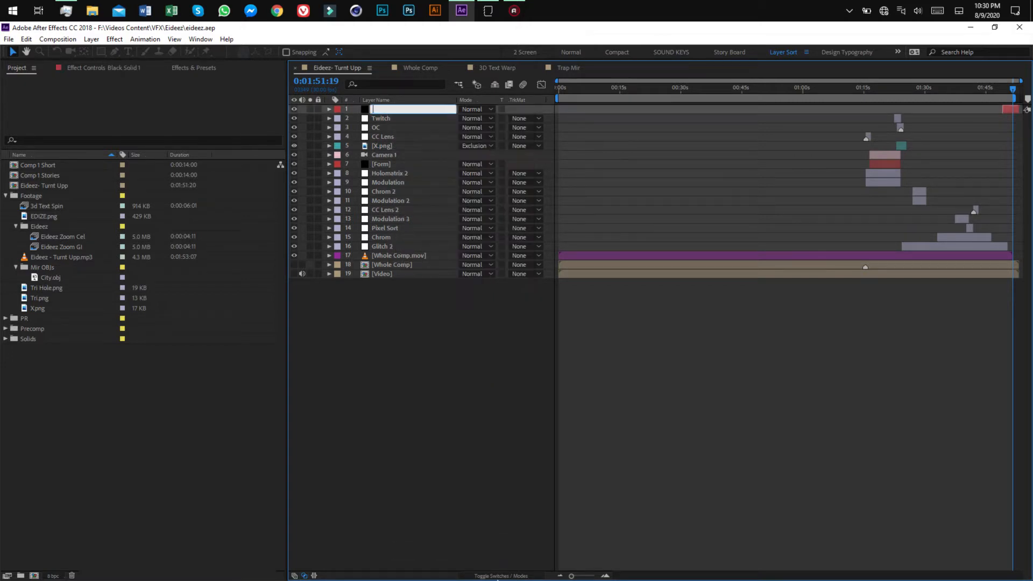
text(ade)
key(Return)
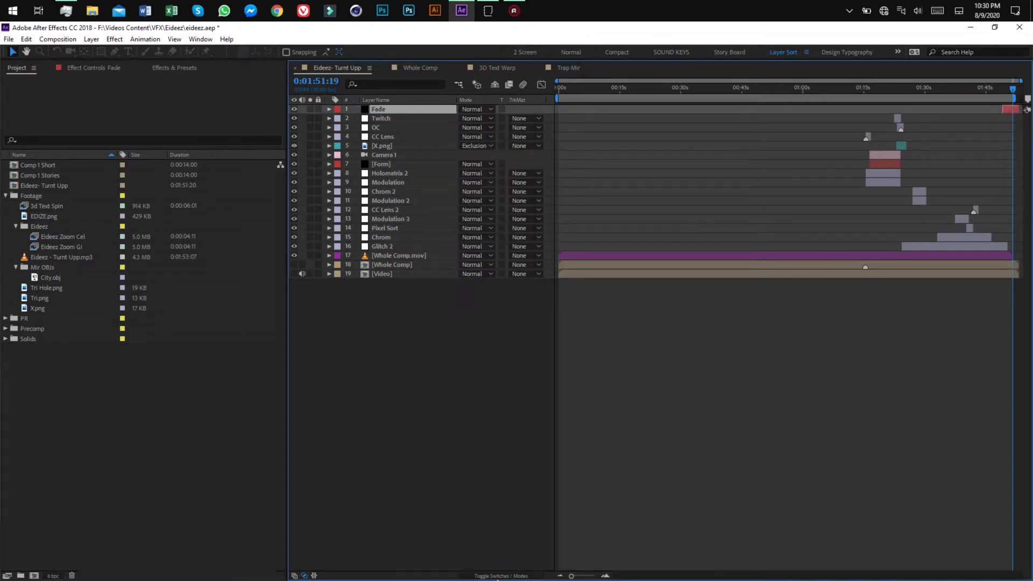
click(404, 379)
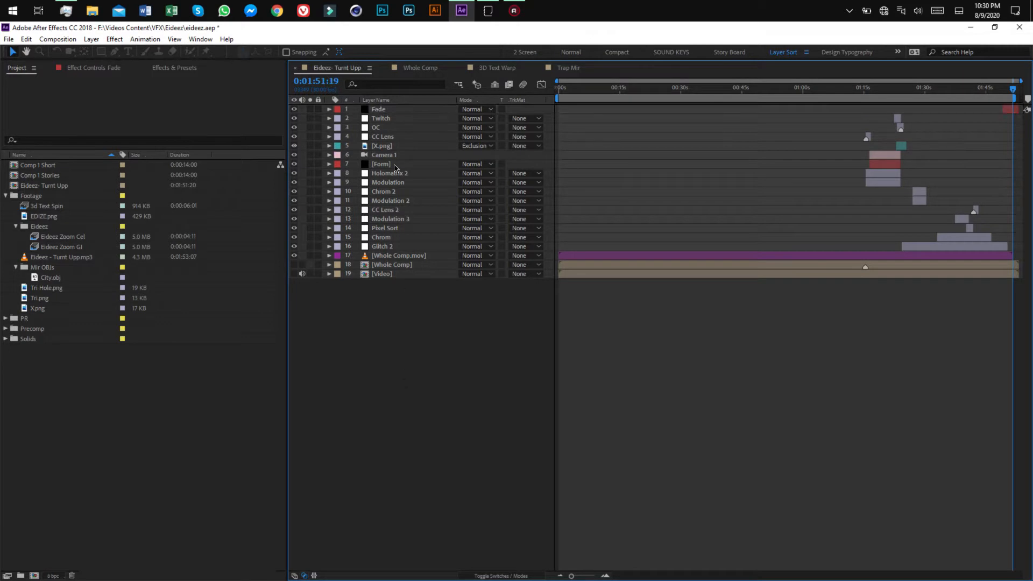
Look over the layers of the 3D Text Warp composition with nothing selected and return to Eideez- Turnt Upp
click(497, 68)
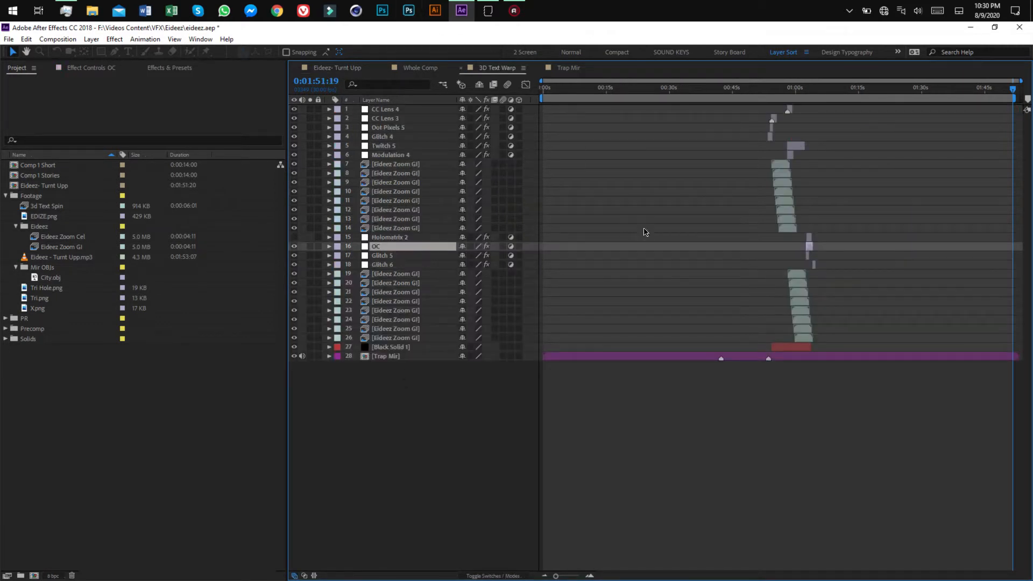
click(440, 426)
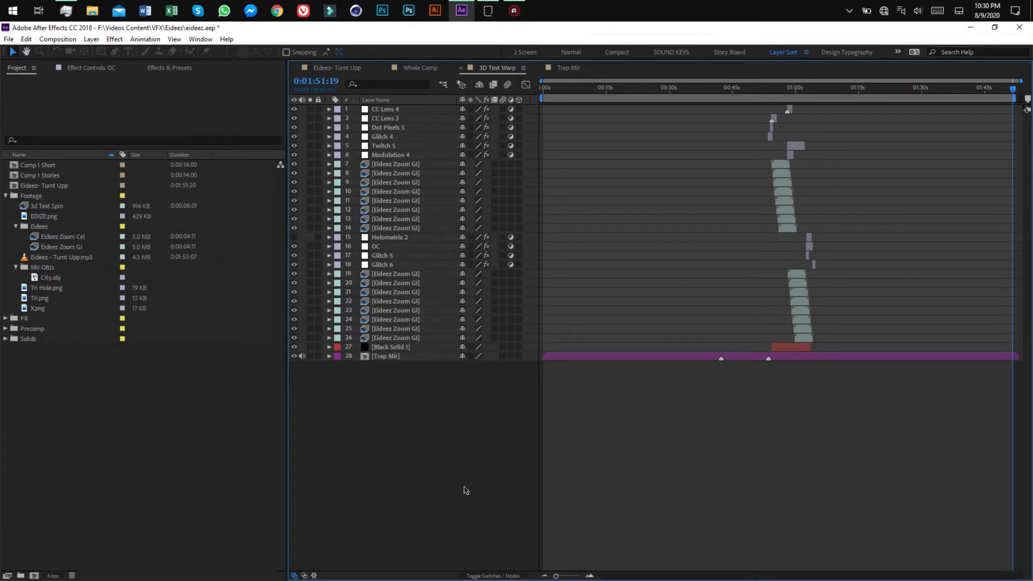
click(336, 69)
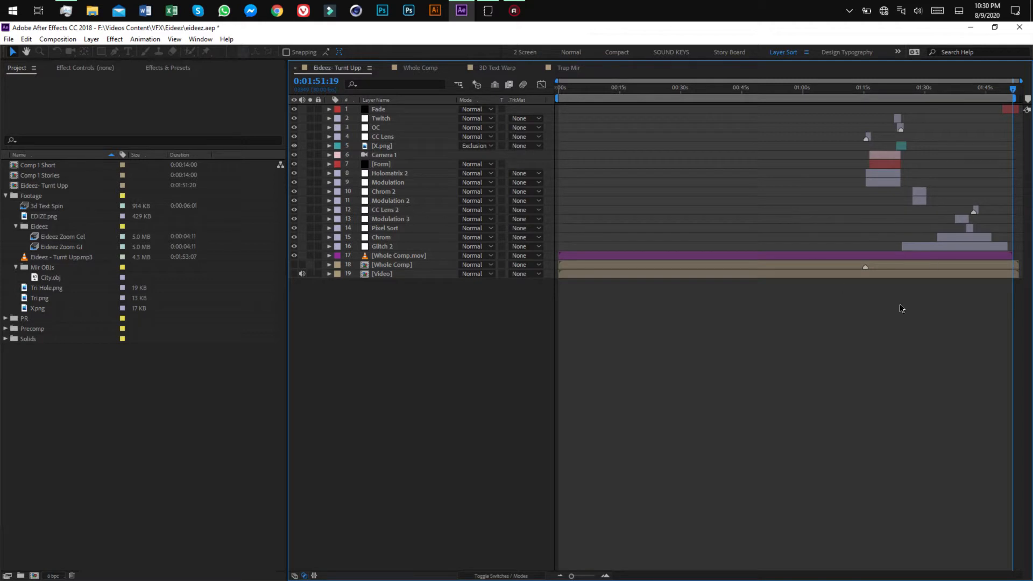
Scrub to 0:01:02:01 in Eideez- Turnt Upp and to 0:00:55:12 in Whole Comp, checking the 3D Text Warp timeline at both times
click(881, 89)
drag(875, 92, 807, 136)
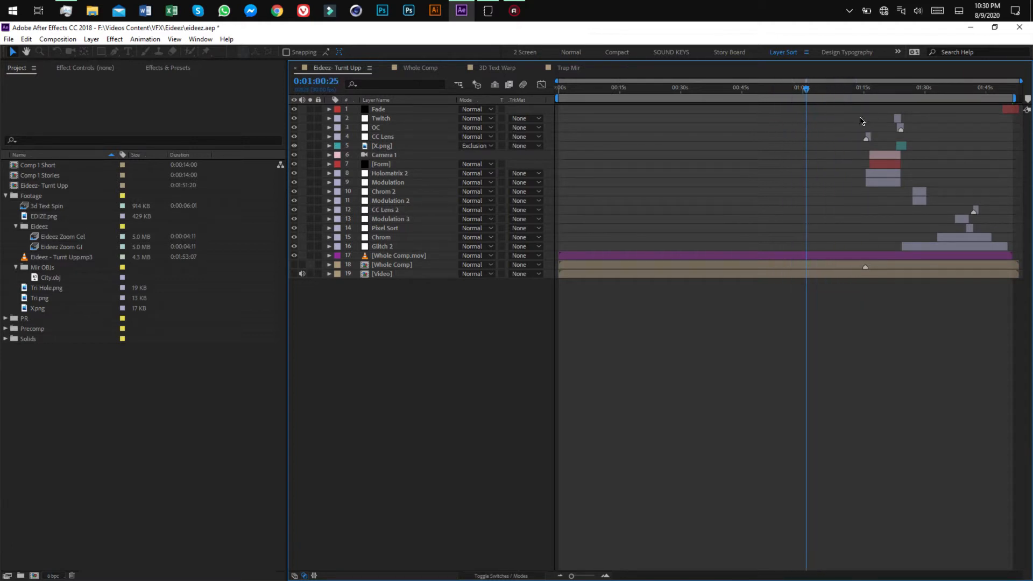
mouse_move(826, 96)
mouse_down()
mouse_move(855, 96)
mouse_move(811, 97)
mouse_up()
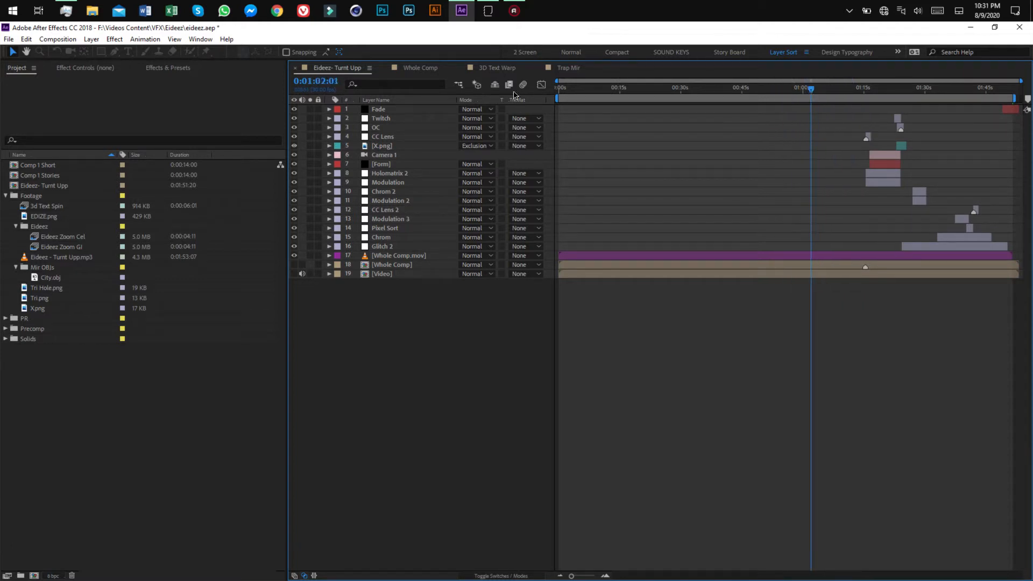
click(498, 69)
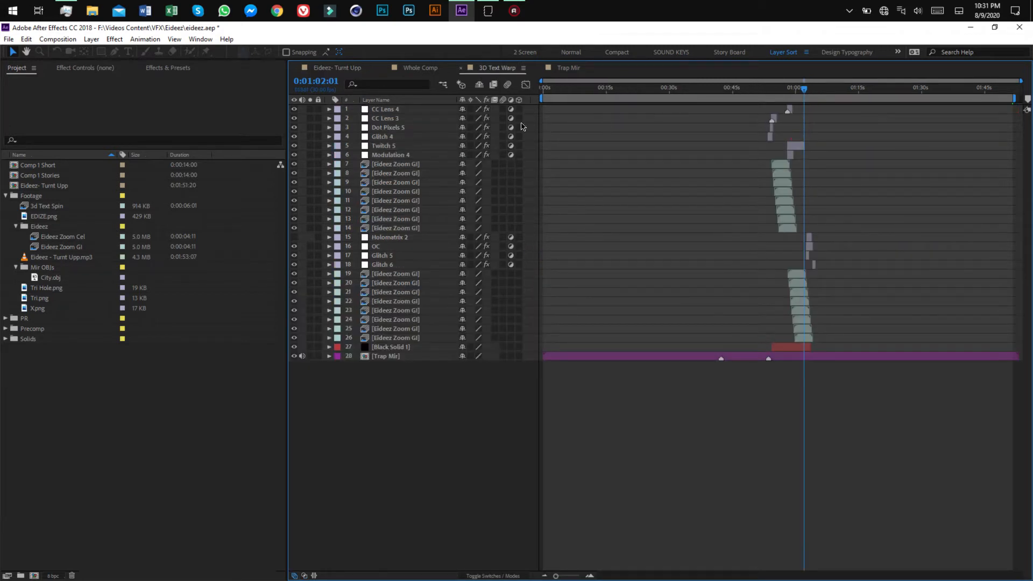
click(412, 68)
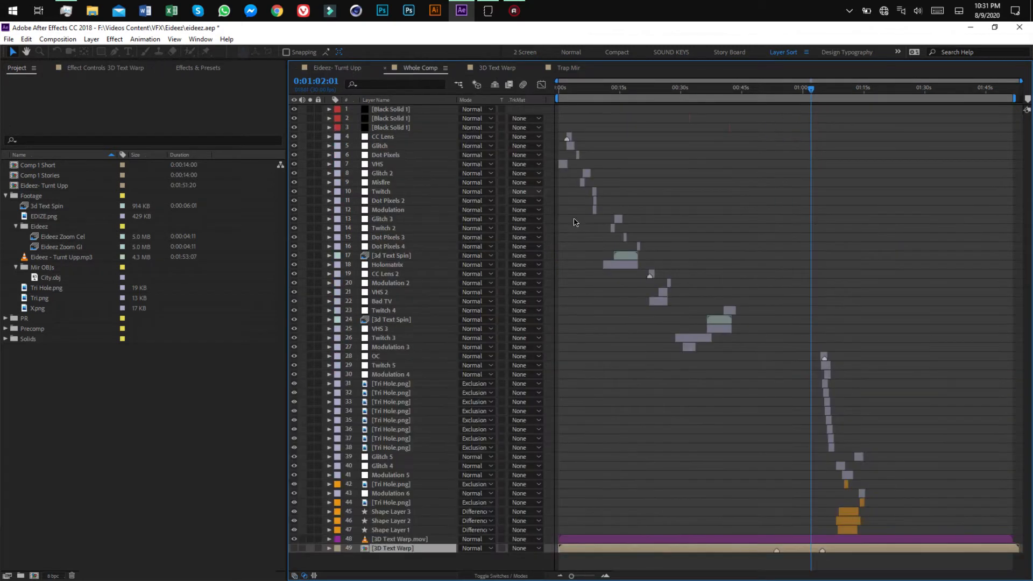
drag(811, 91, 784, 130)
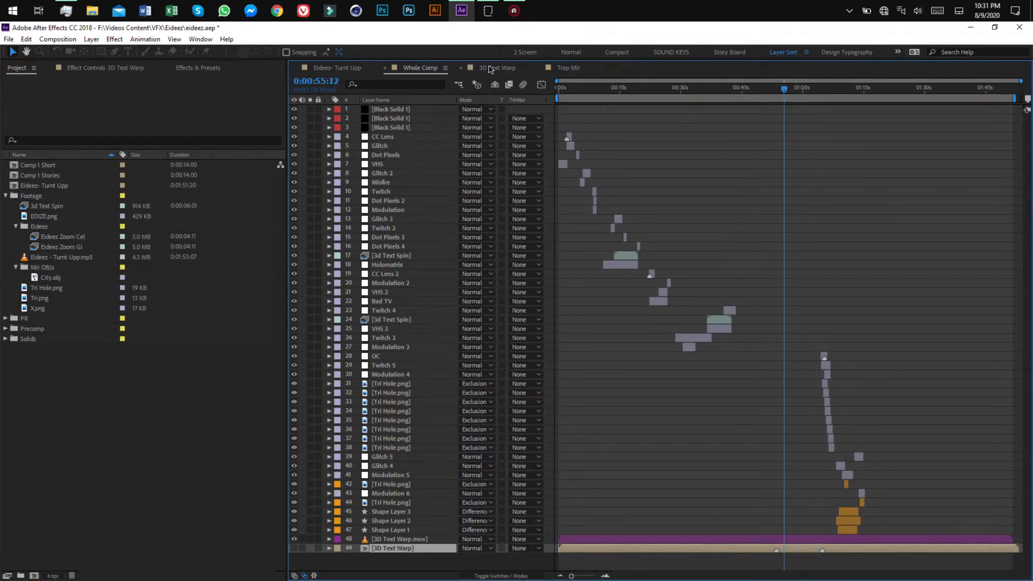
click(491, 69)
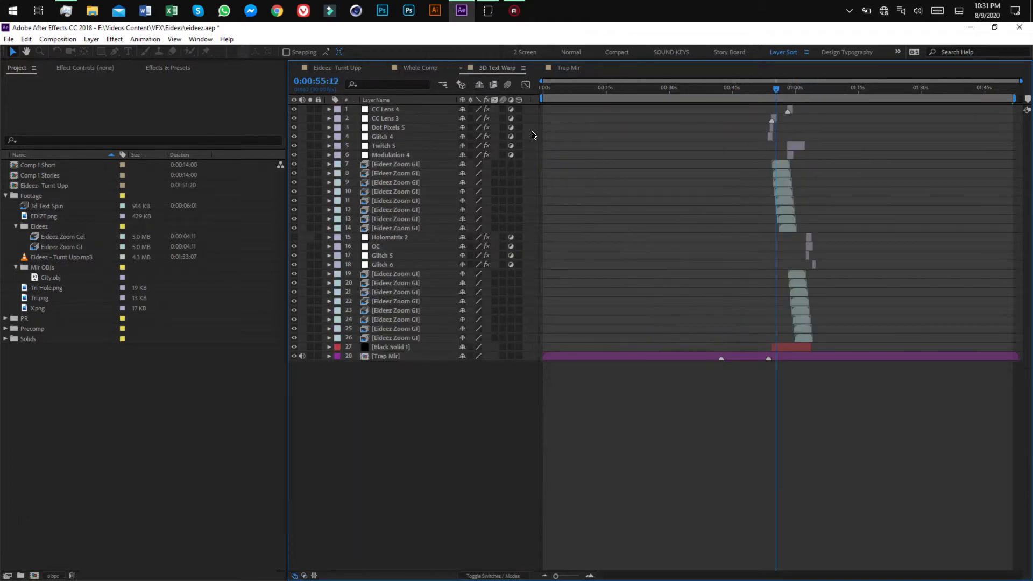
Extend the Trap Mir work area back to the composition's start and set the current time to 0:00:52:21
click(572, 70)
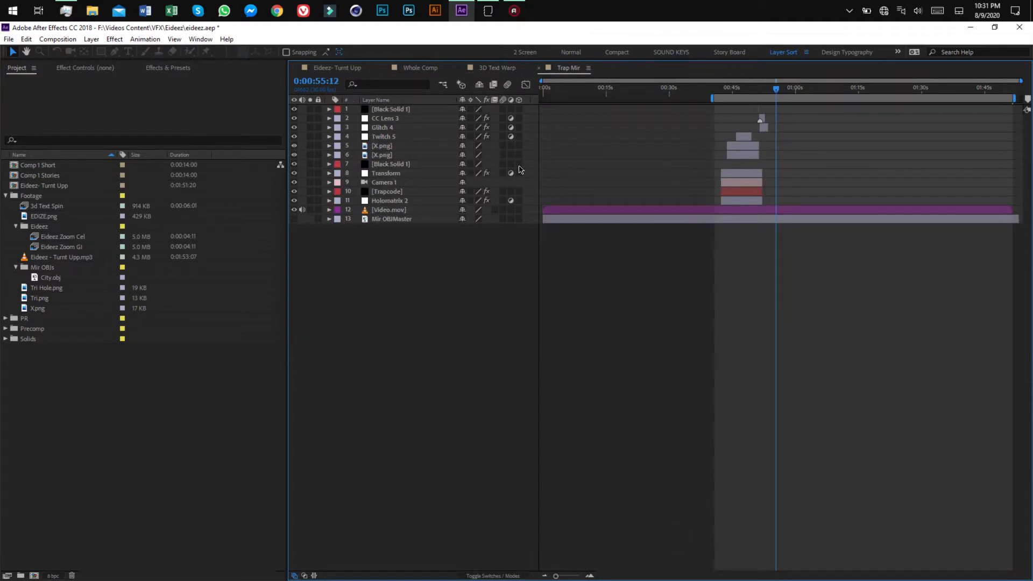
drag(709, 97, 541, 97)
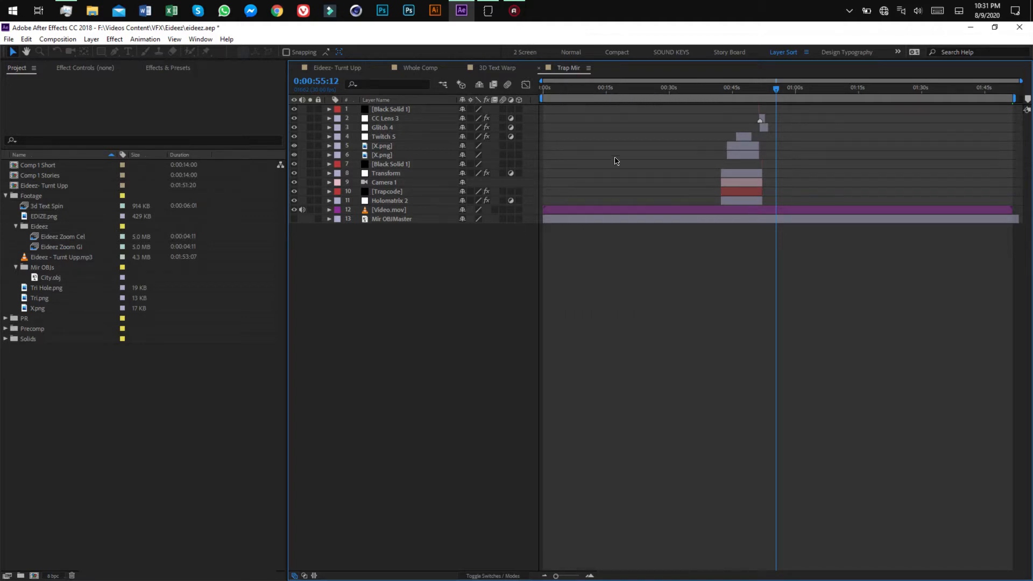
drag(740, 90, 765, 90)
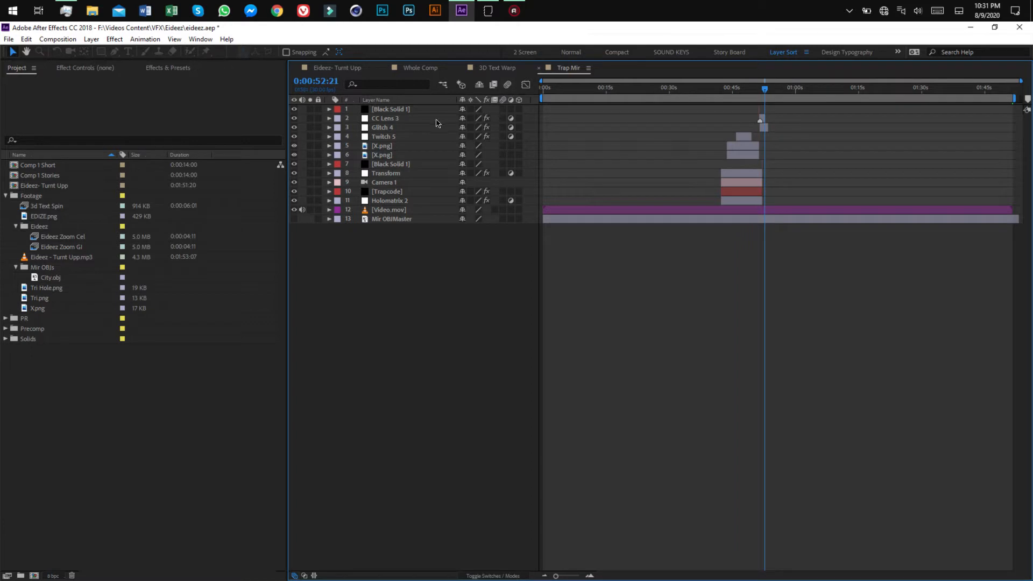
Examine how the Trap Mir, 3D Text Warp and Whole Comp compositions nest into one another and into Eideez- Turnt Upp
click(418, 70)
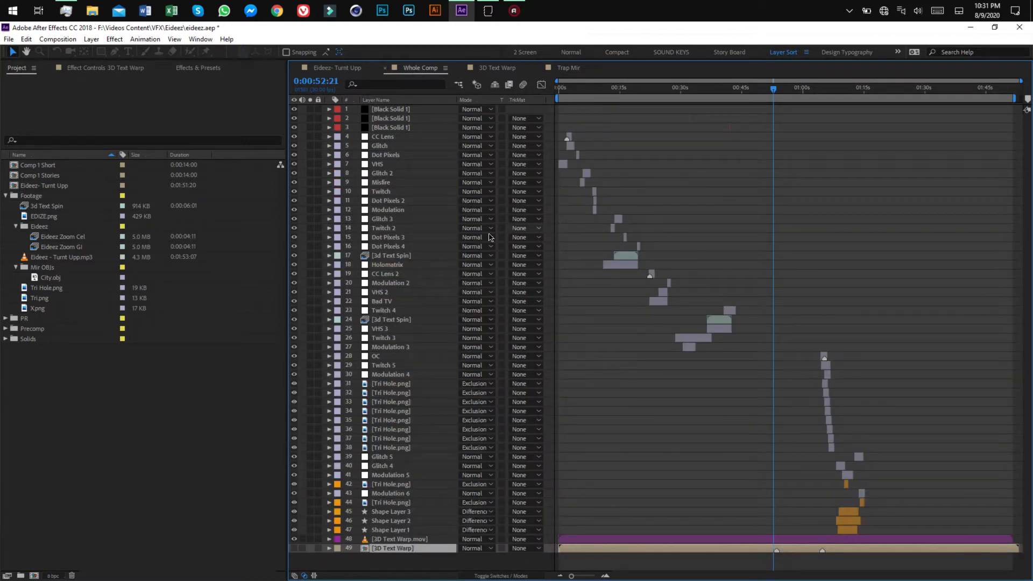
click(498, 71)
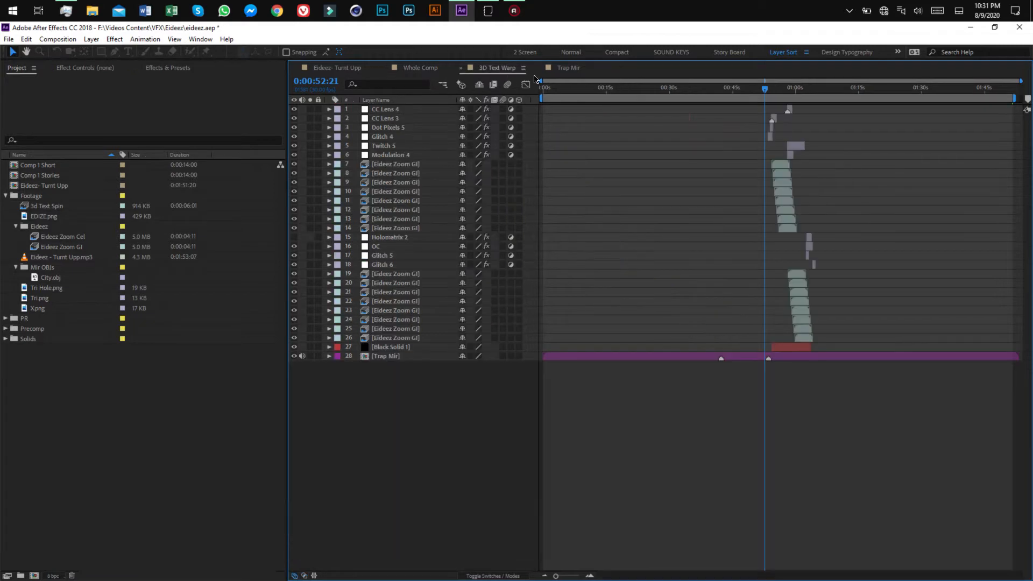
click(565, 68)
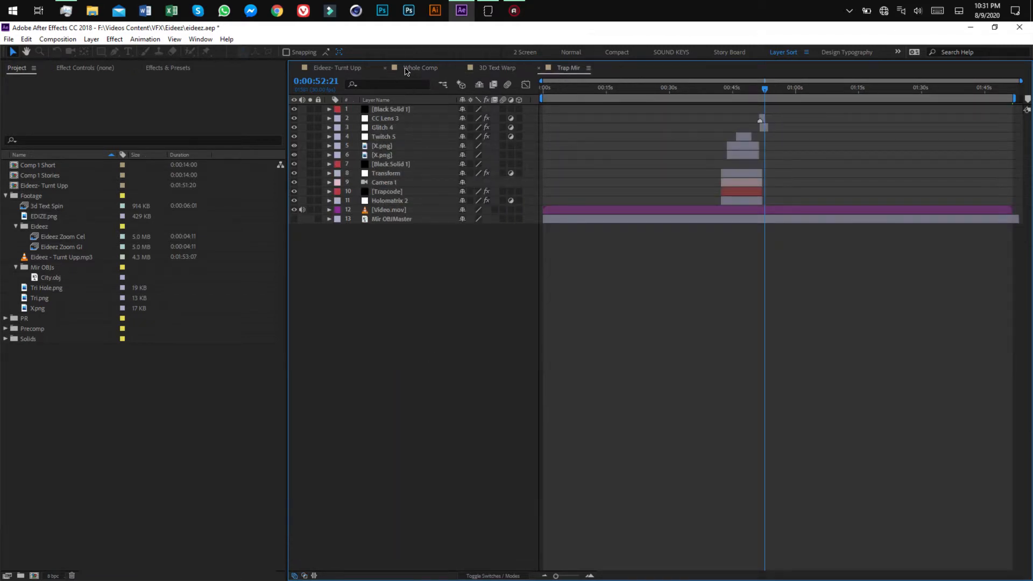
click(404, 75)
click(484, 74)
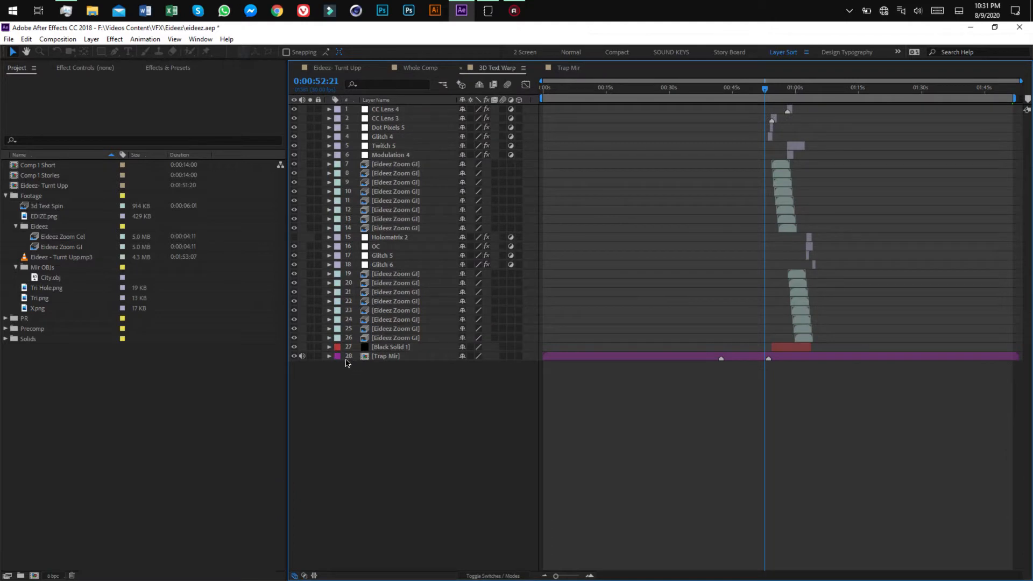
click(426, 67)
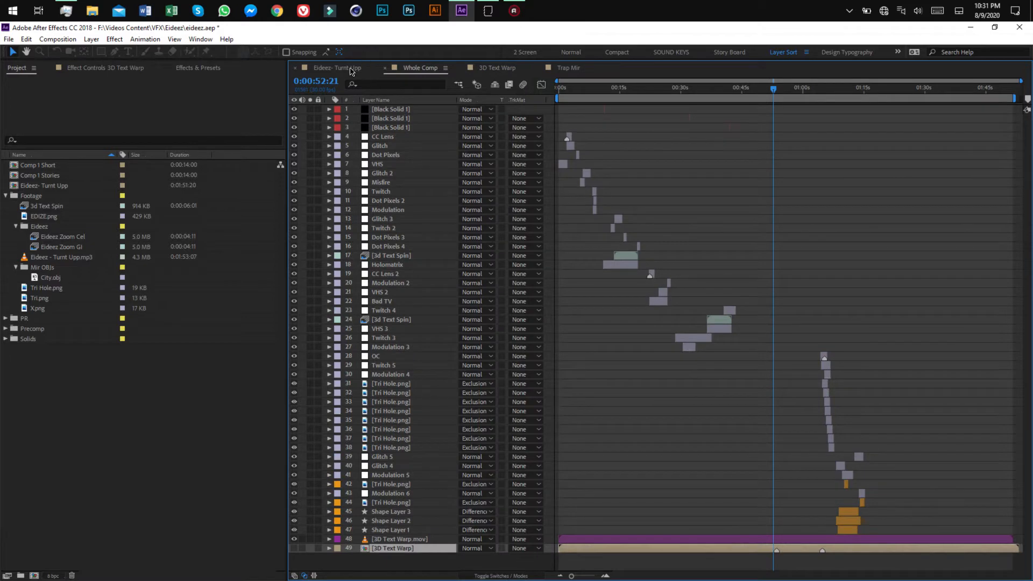
click(351, 69)
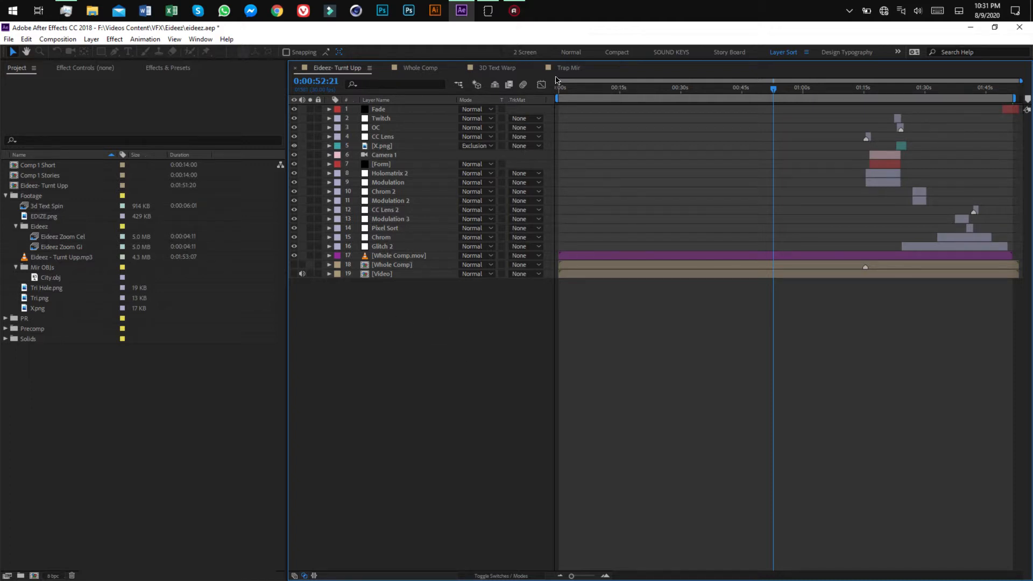
click(572, 69)
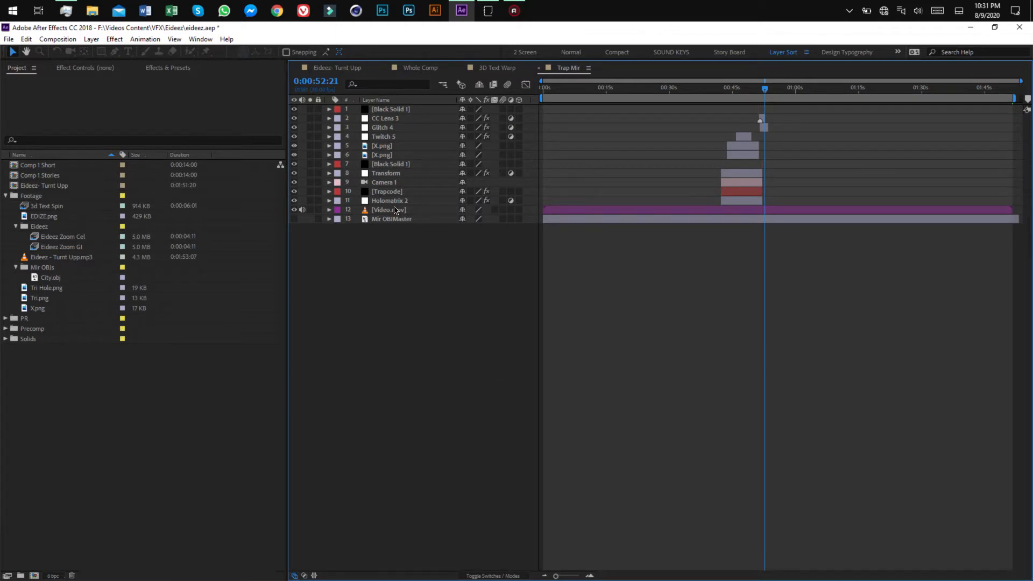
click(348, 70)
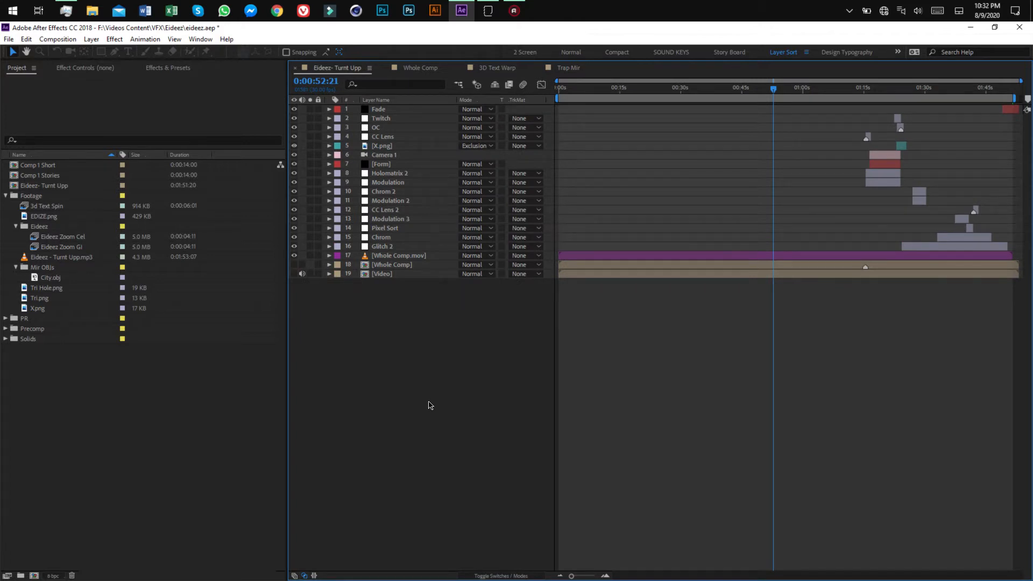
Look up the Pre-render command for the Eideez- Turnt Upp composition
click(58, 39)
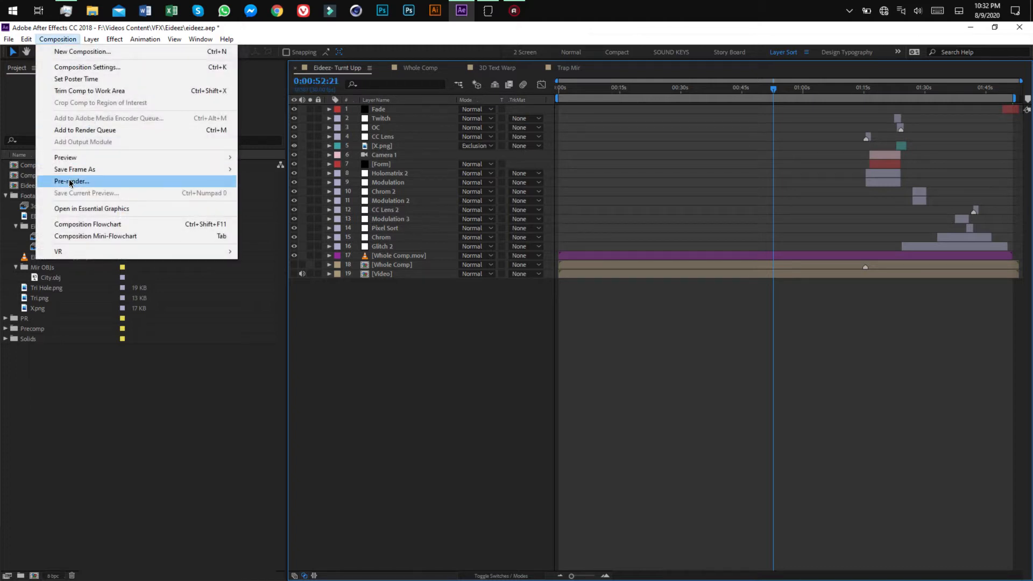
click(409, 352)
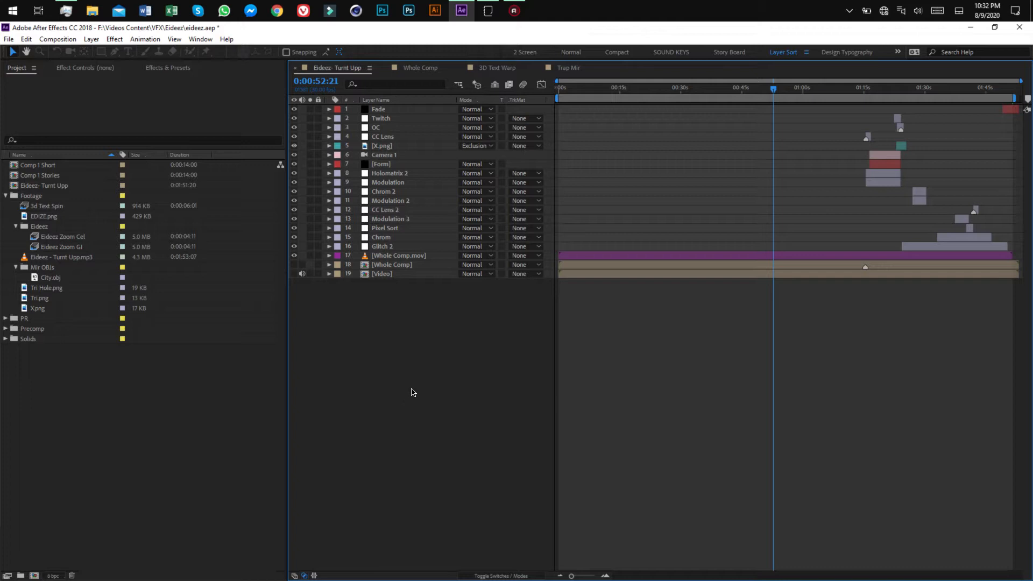
Save the project and invoke the purge of all memory and disk cache
key(ctrl+s)
click(26, 39)
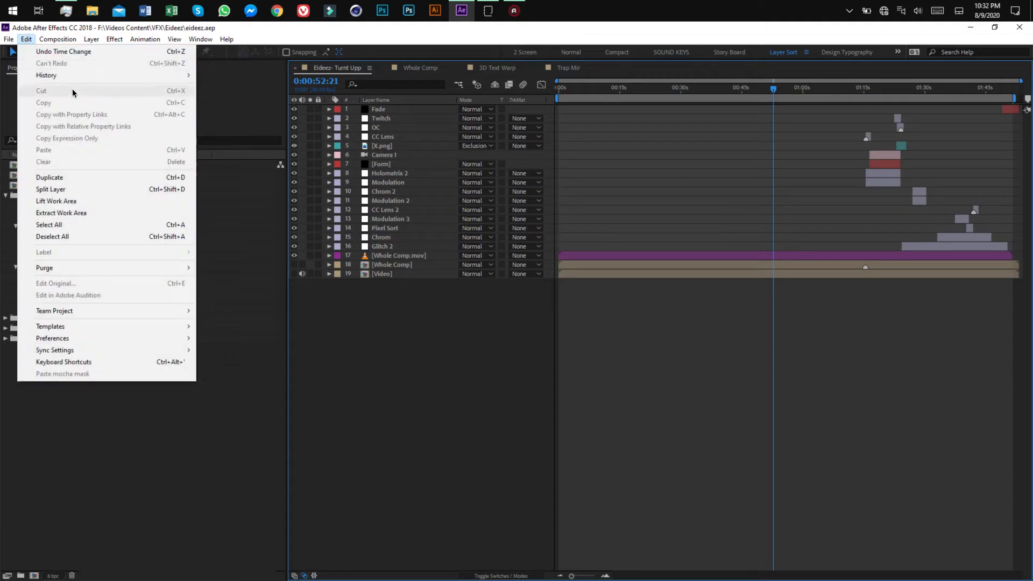
mouse_move(41, 269)
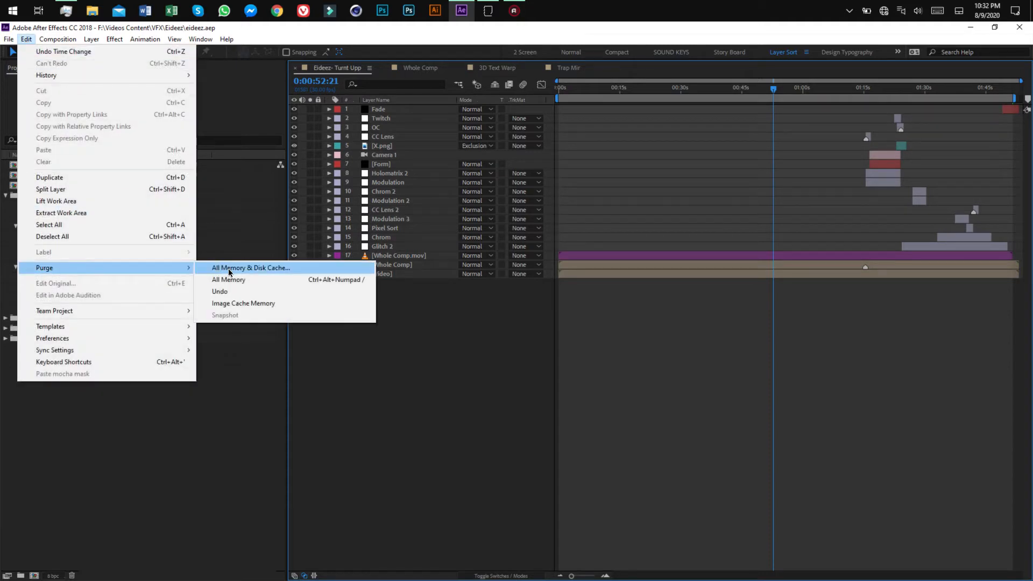
click(226, 269)
click(597, 320)
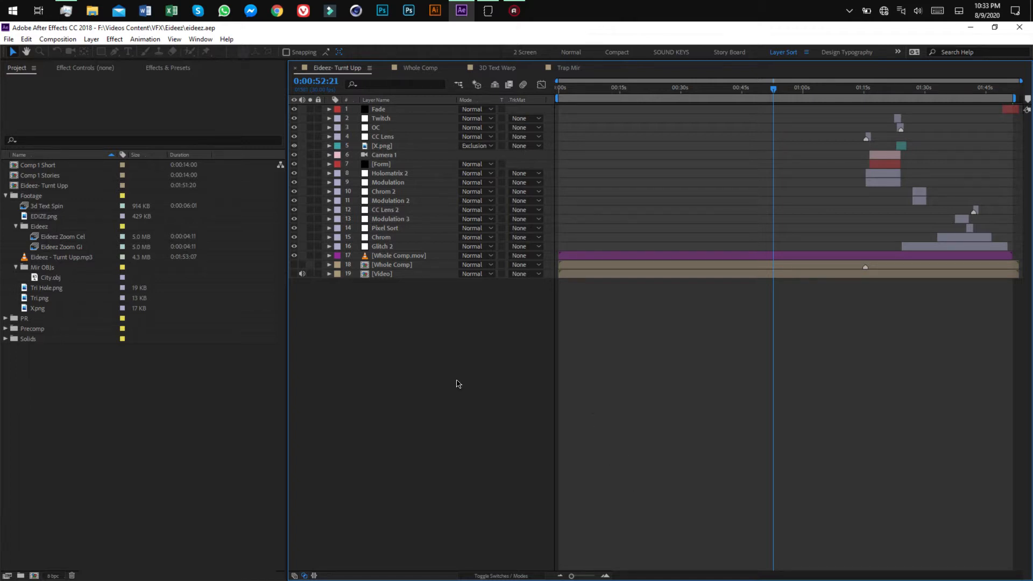
Switch to CINEMA 4D and scrub the EIDEEZ text animation back to frame 0
click(356, 11)
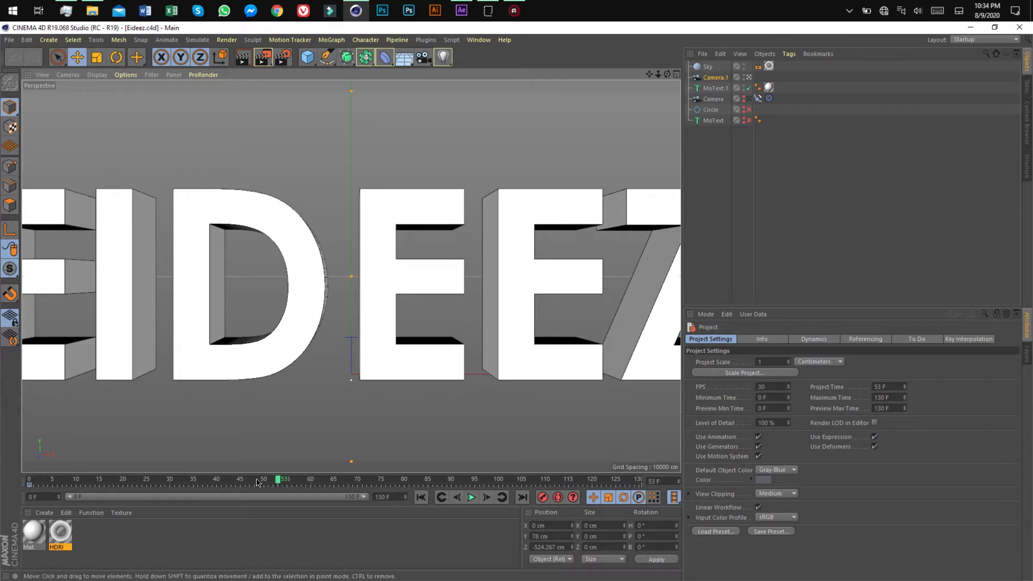
drag(284, 479, 23, 473)
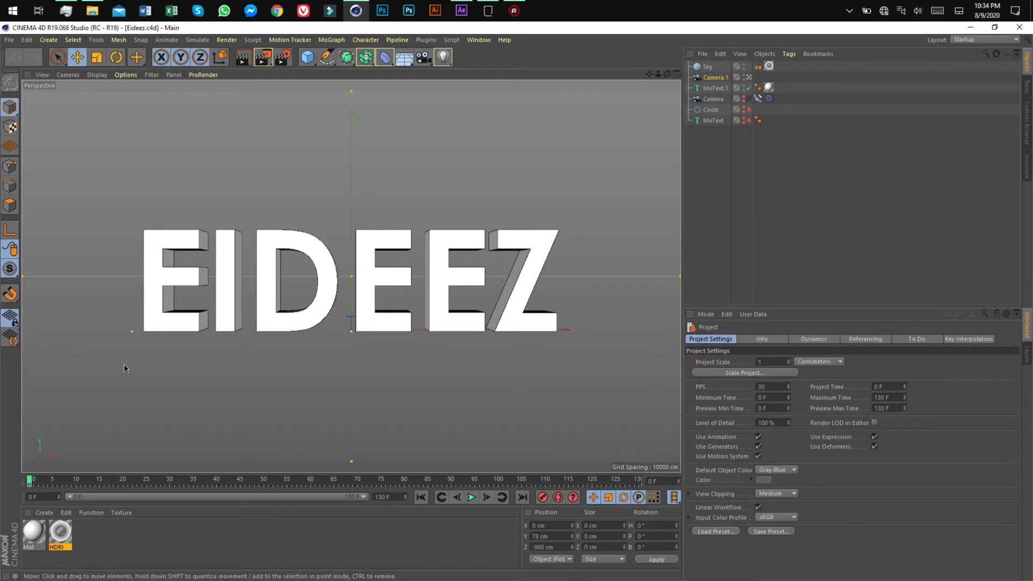
click(720, 183)
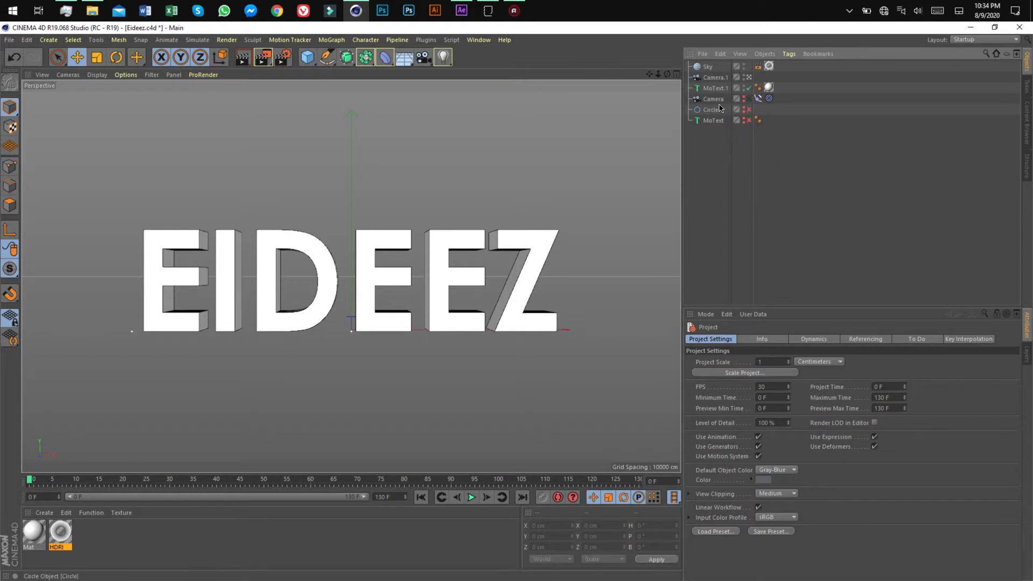
click(1027, 354)
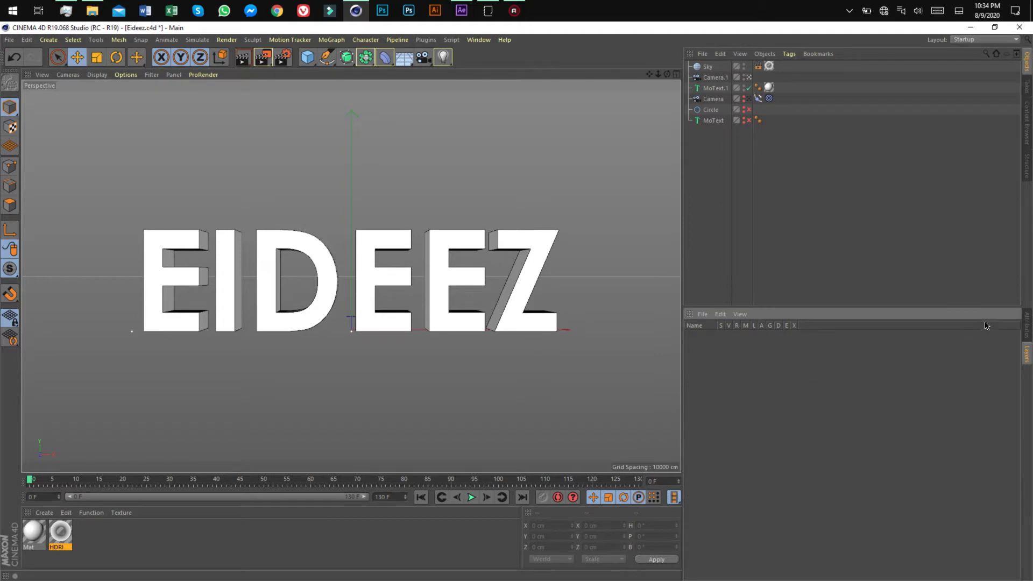
click(1028, 322)
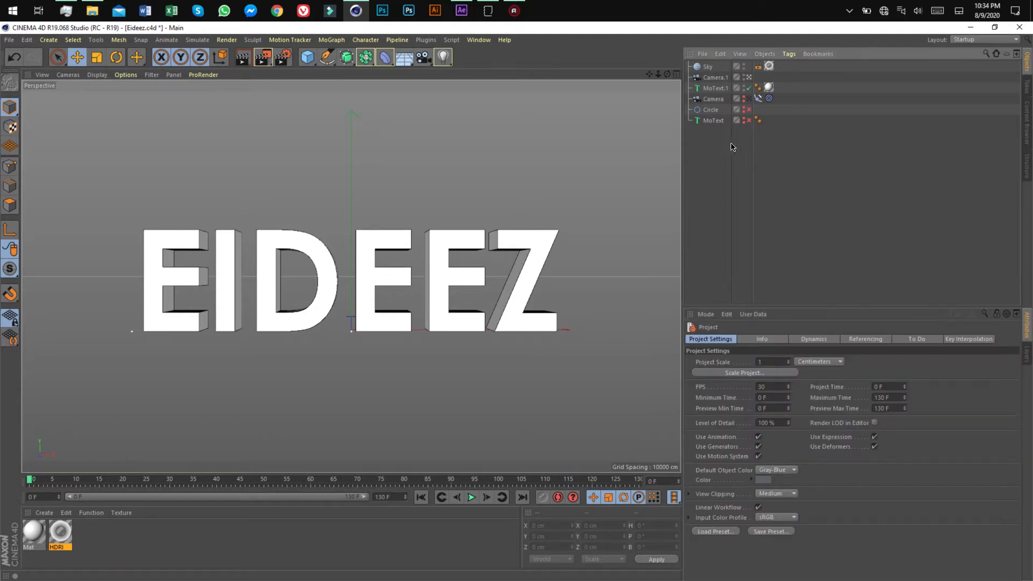
Hide Camera.1 and MoText.1, and enable Circle and MoText with the view looking through Camera
click(749, 78)
double_click(744, 75)
click(744, 80)
click(745, 88)
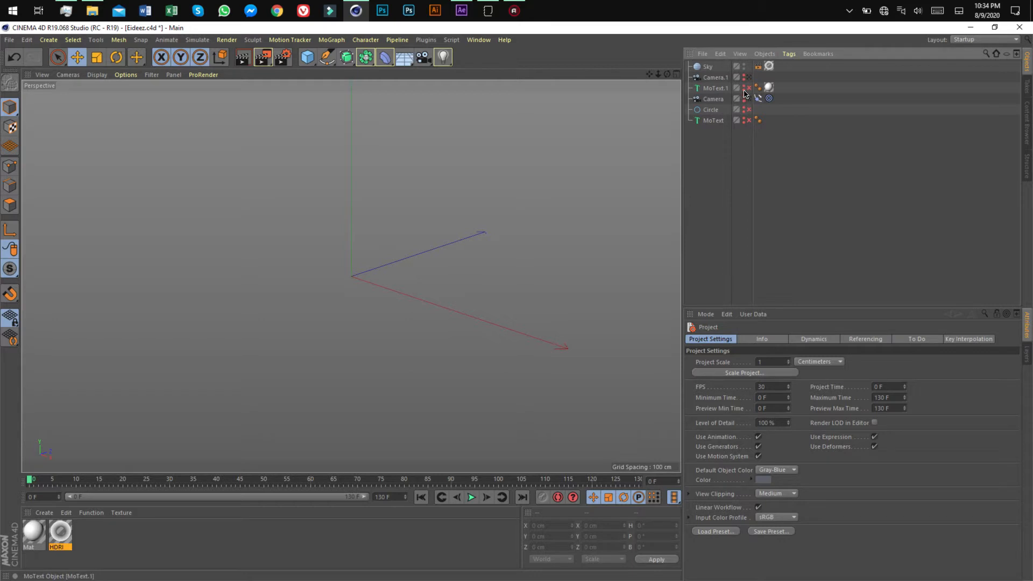
drag(744, 96, 745, 121)
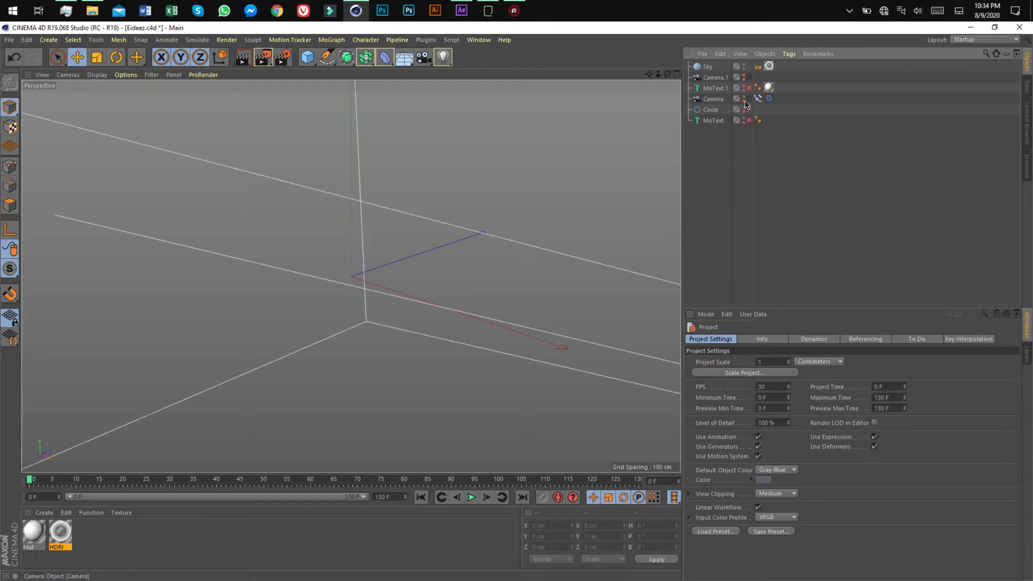
click(749, 99)
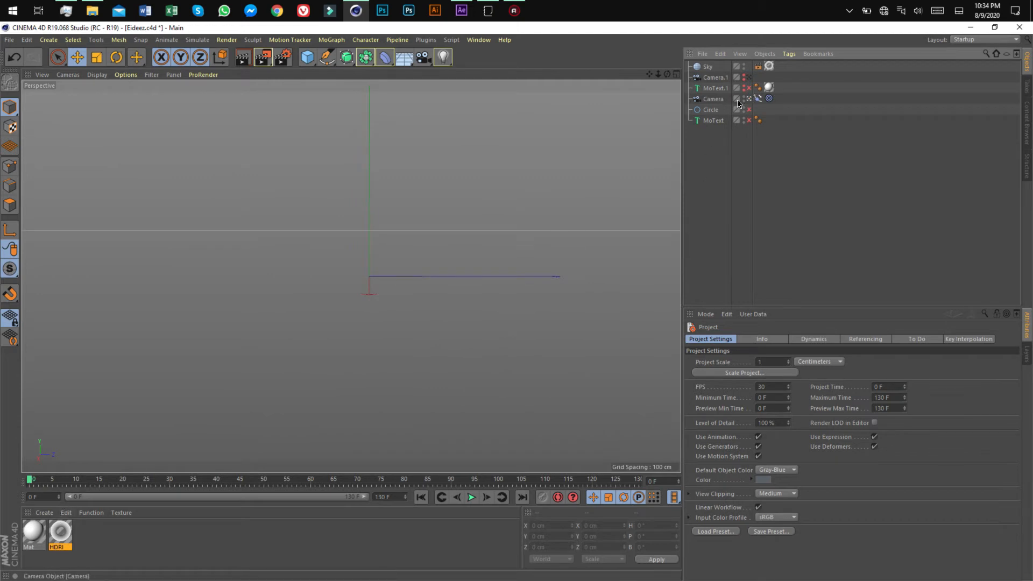
drag(748, 109, 749, 120)
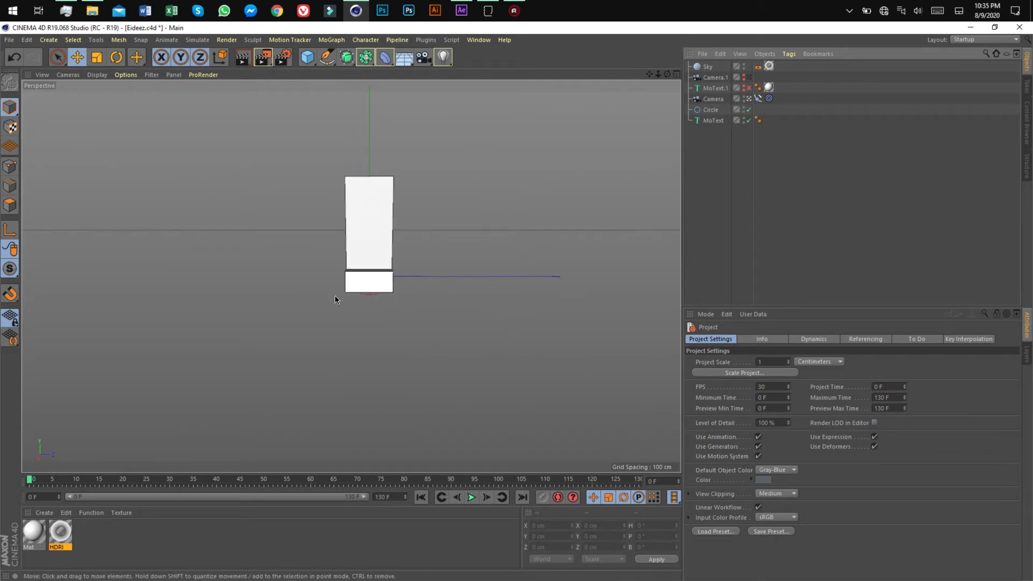
Scrub the EIDEEZ text spin to frame 130 and back to frame 123
drag(32, 480, 639, 479)
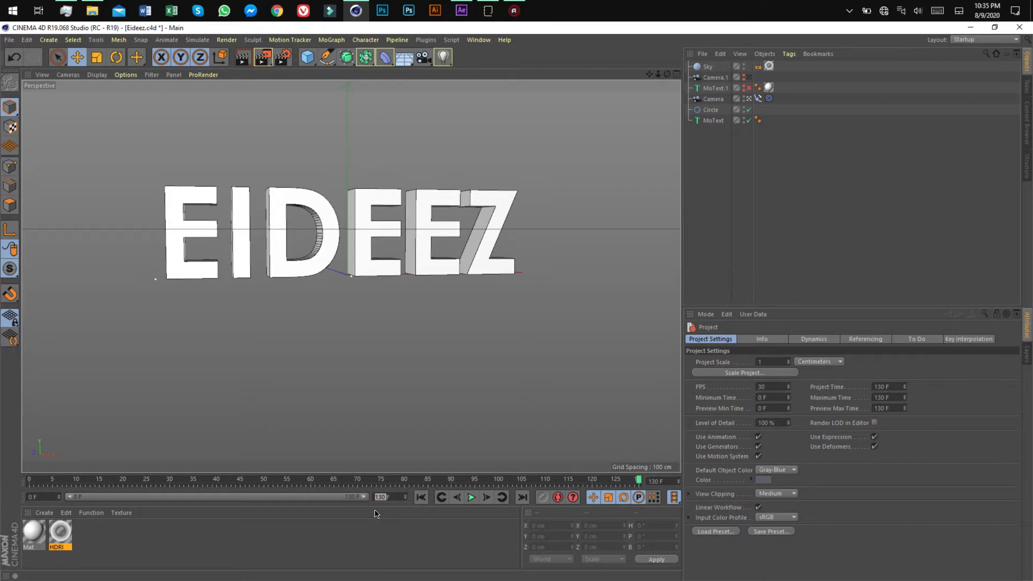
click(378, 537)
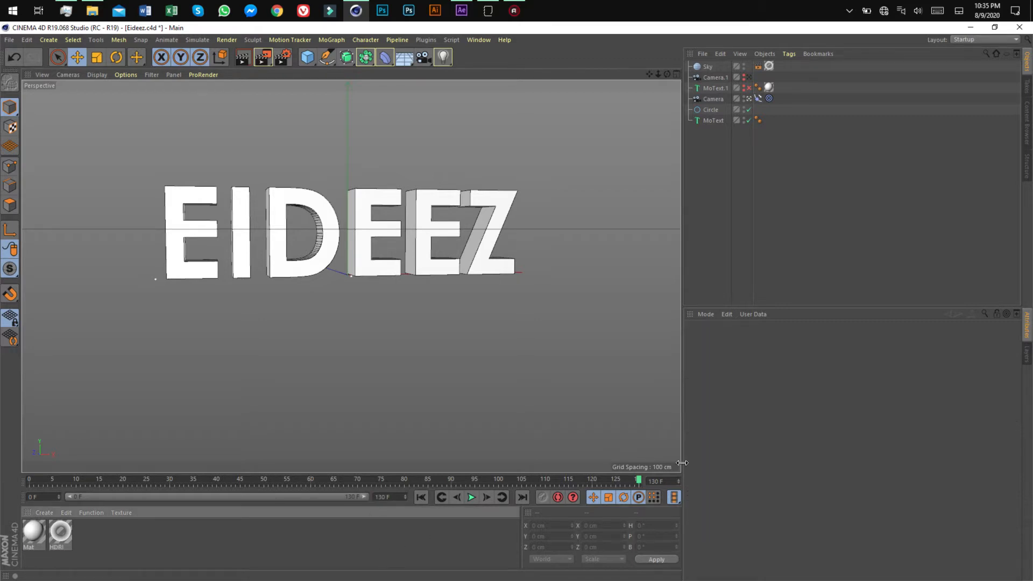
drag(643, 478, 592, 480)
drag(592, 444, 606, 430)
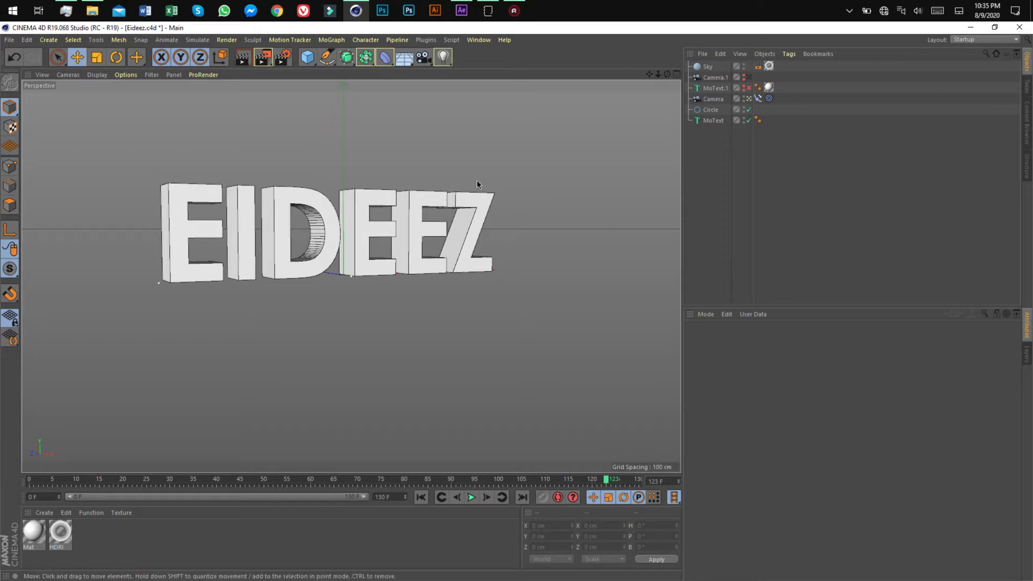
Review the output render settings and preview-render the EIDEEZ text at frame 123
click(283, 57)
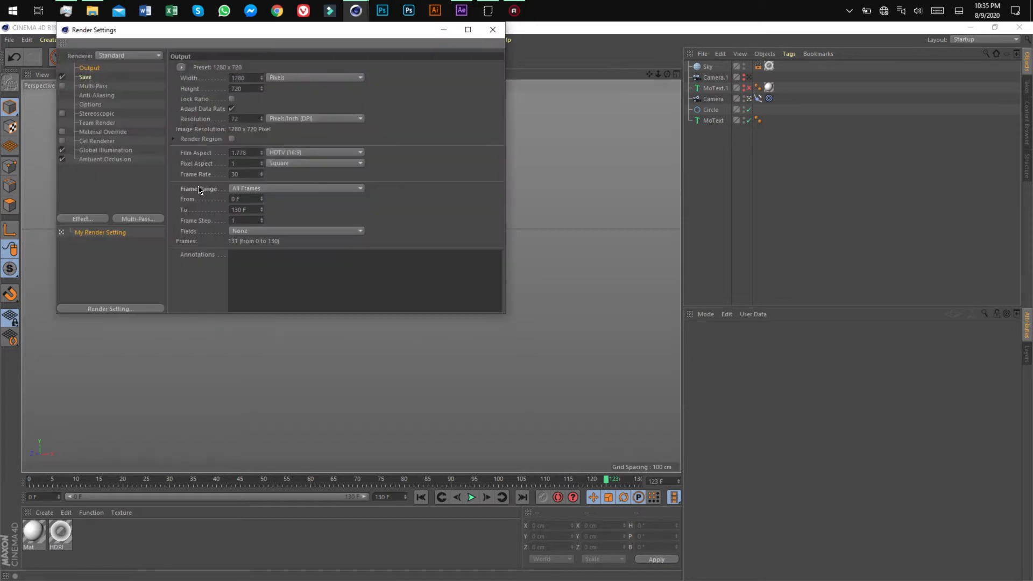
click(493, 30)
click(243, 62)
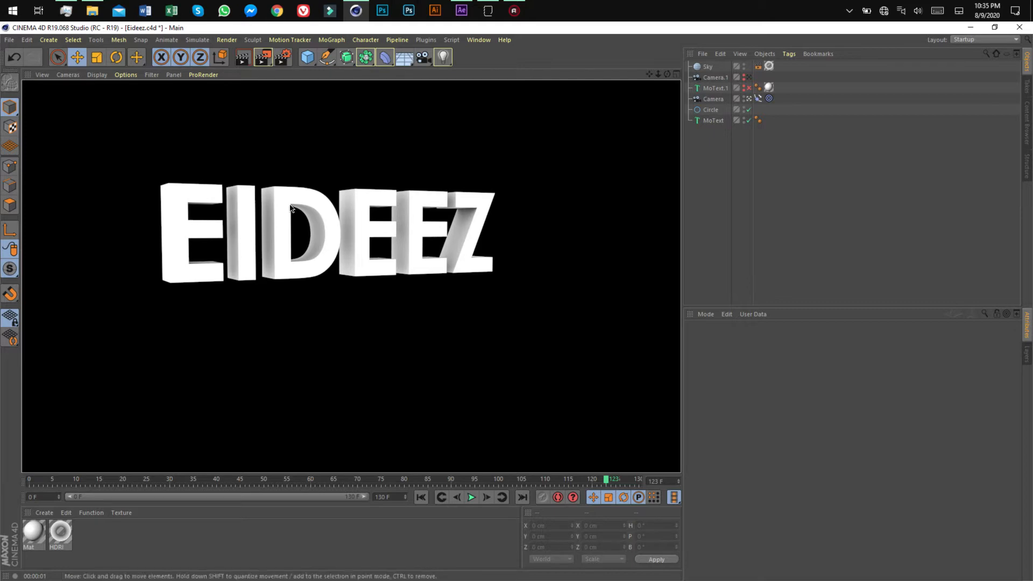
click(709, 196)
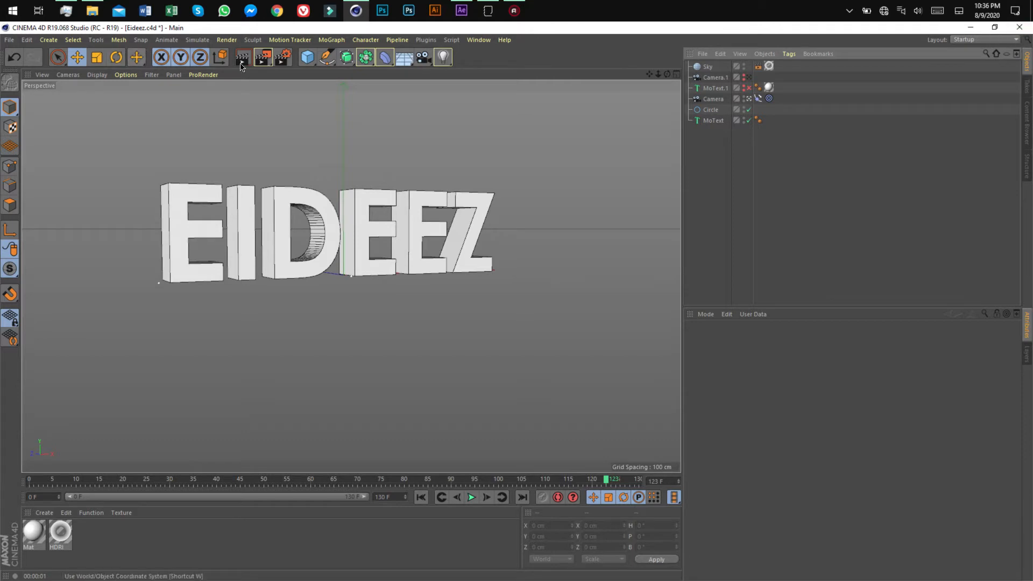
Quit CINEMA 4D without saving the changes to Eideez.c4d and return to After Effects
click(1021, 32)
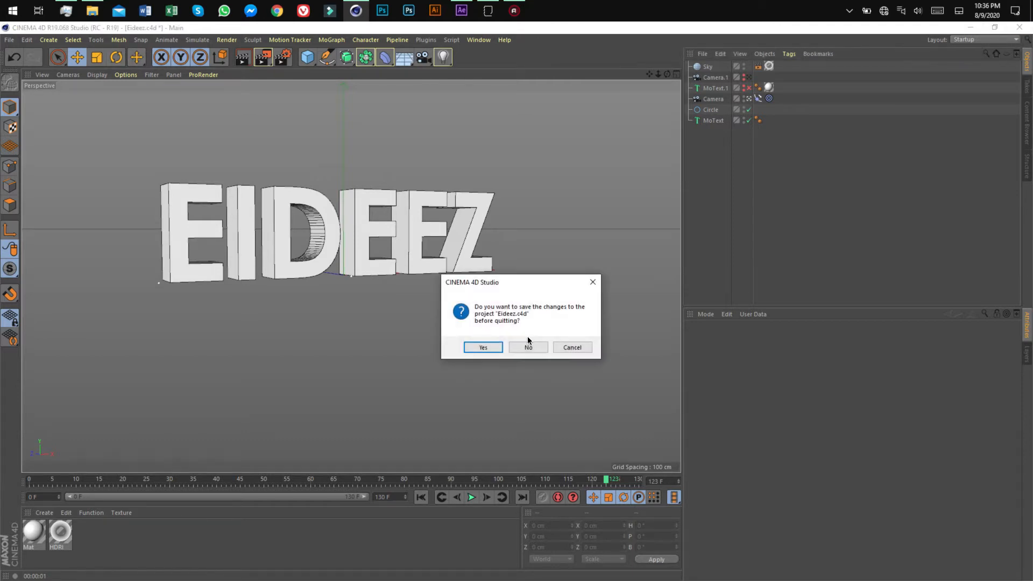
click(529, 346)
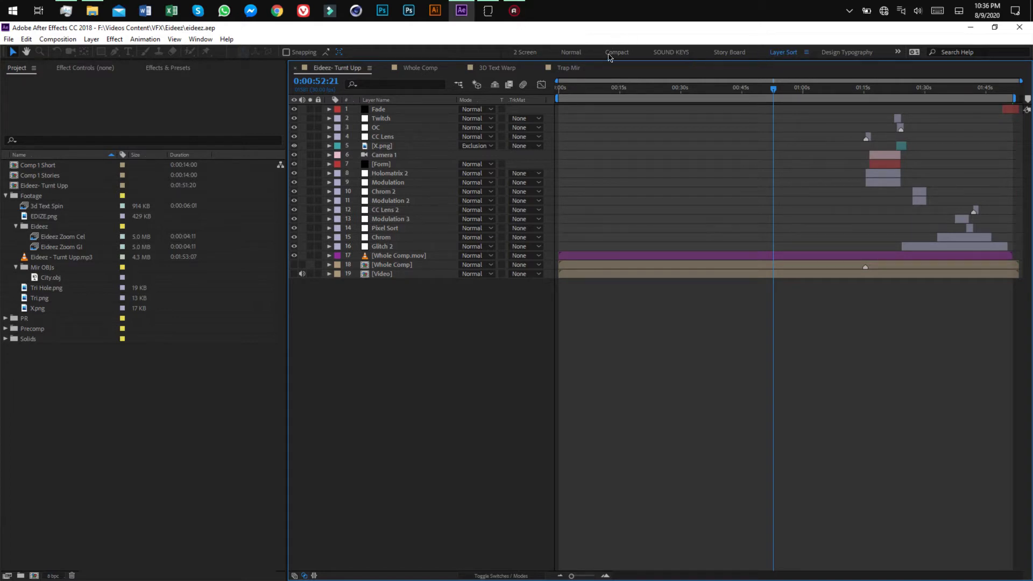
Switch to the Normal workspace, with a taller timeline and the Render Queue closed
click(574, 52)
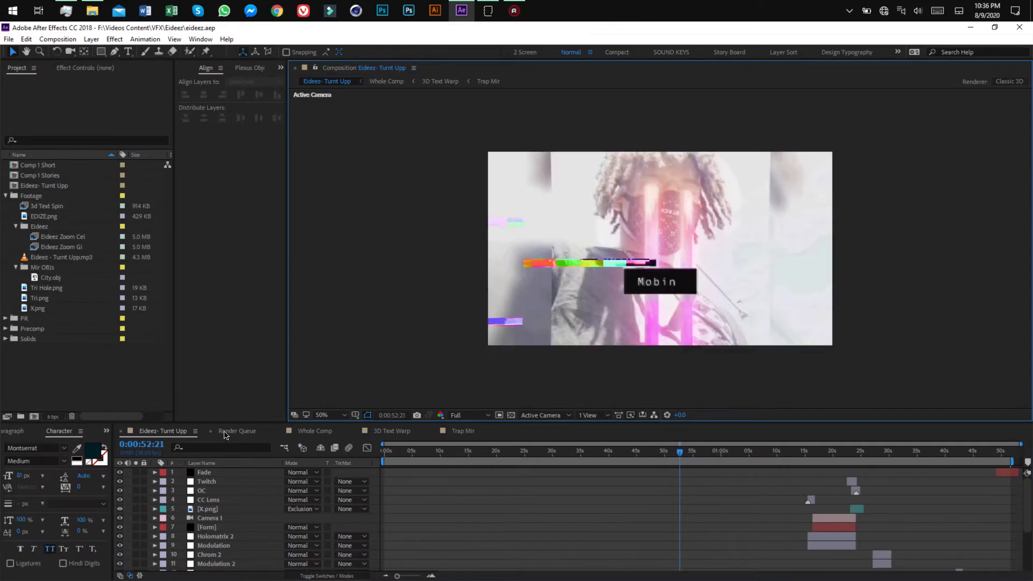
drag(230, 423, 213, 366)
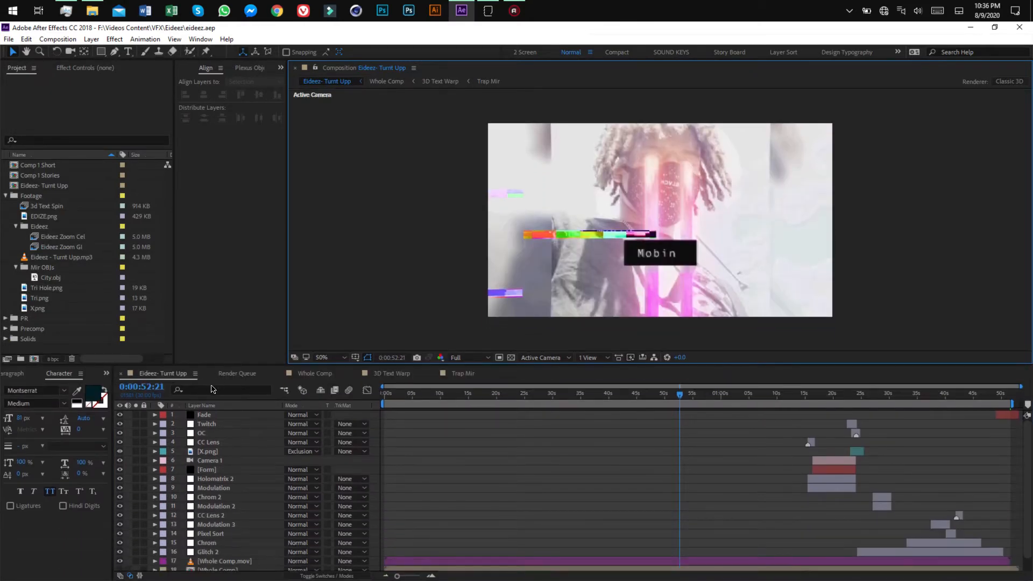
click(210, 374)
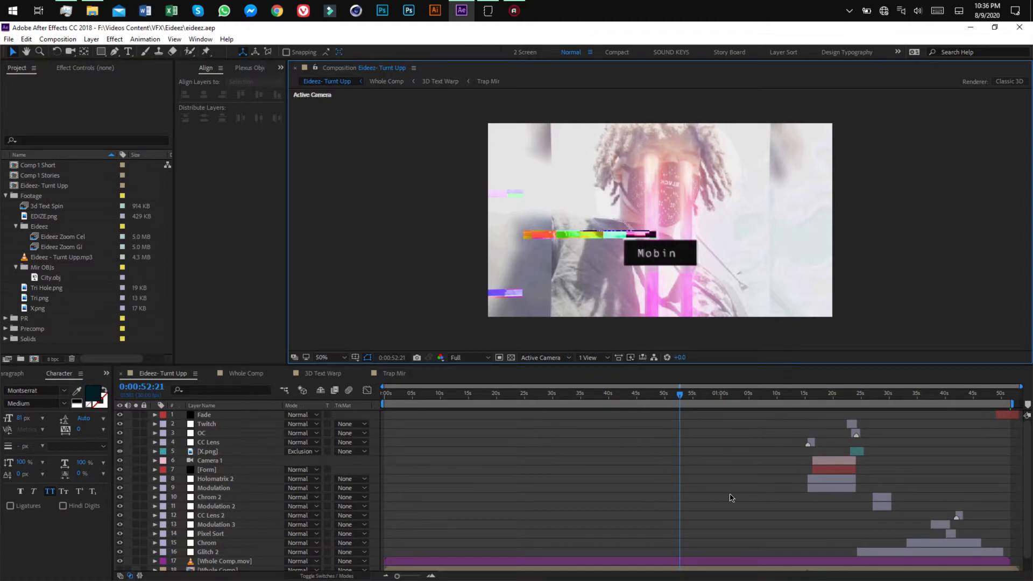
Go to 0:00:03:08 and inspect the layers at the start of the Whole Comp composition, selecting the topmost Black Solid 1
drag(681, 399, 402, 398)
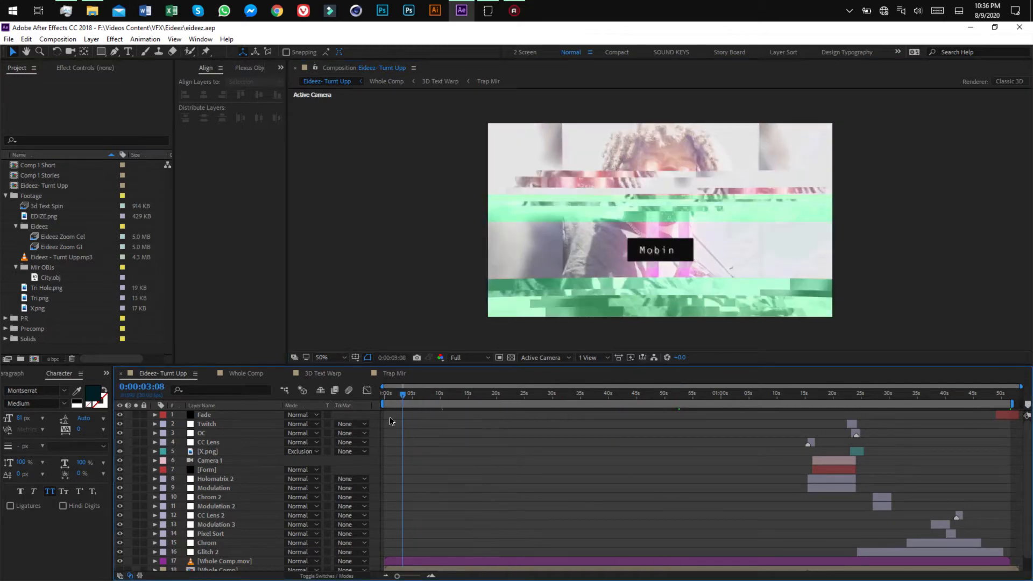
click(242, 374)
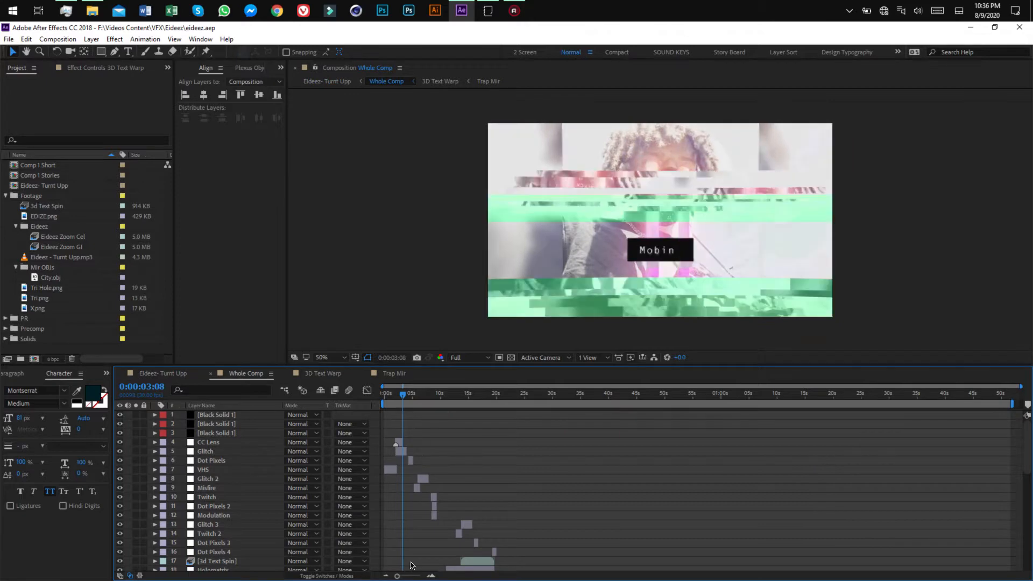
drag(429, 366, 438, 309)
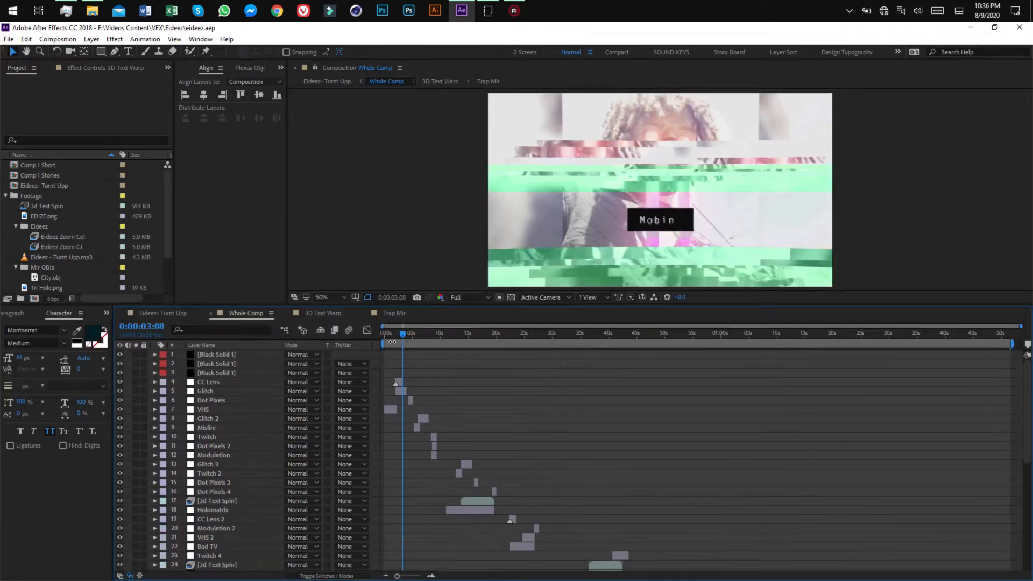
click(430, 575)
click(431, 575)
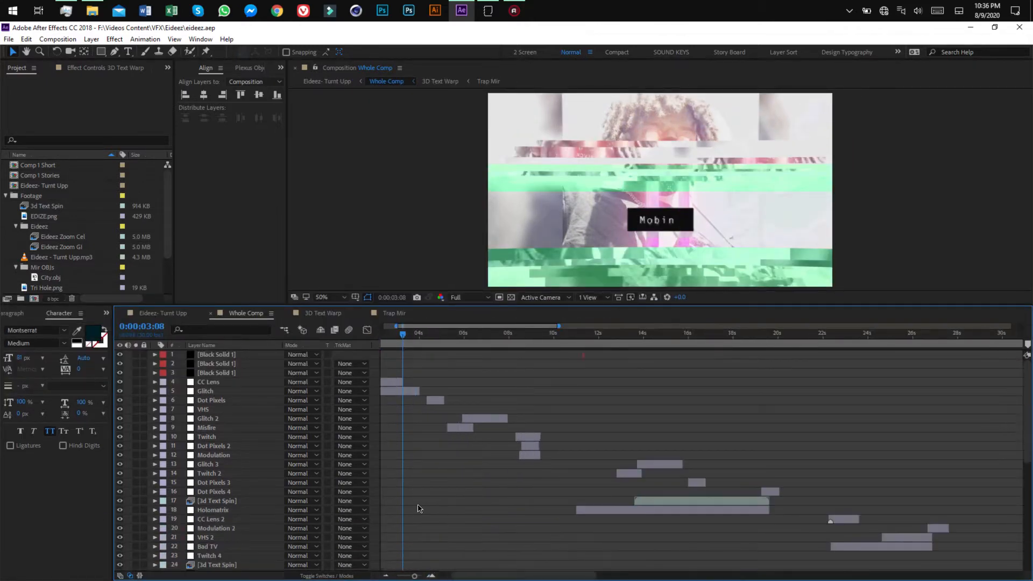
click(227, 356)
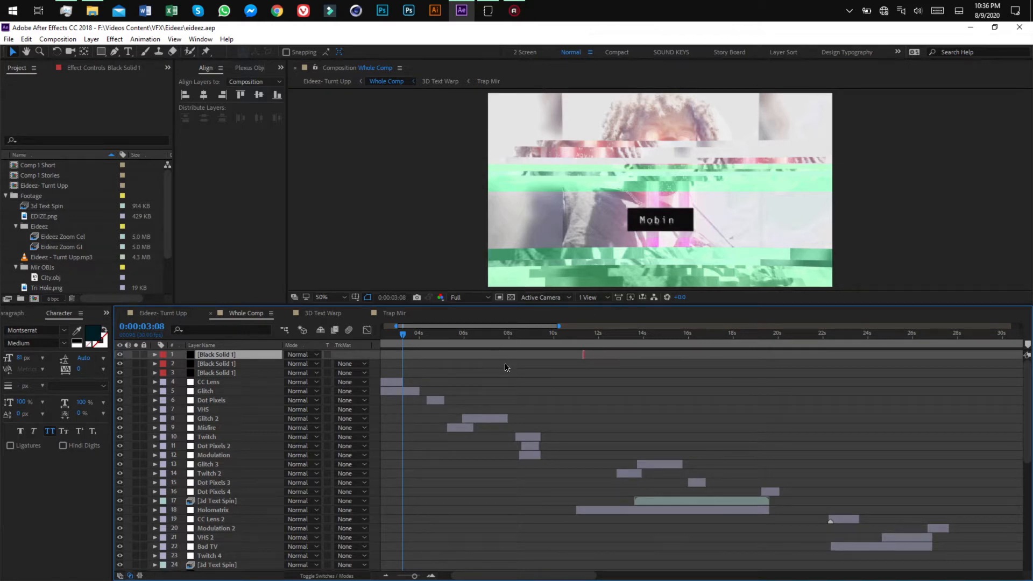
drag(475, 576, 464, 573)
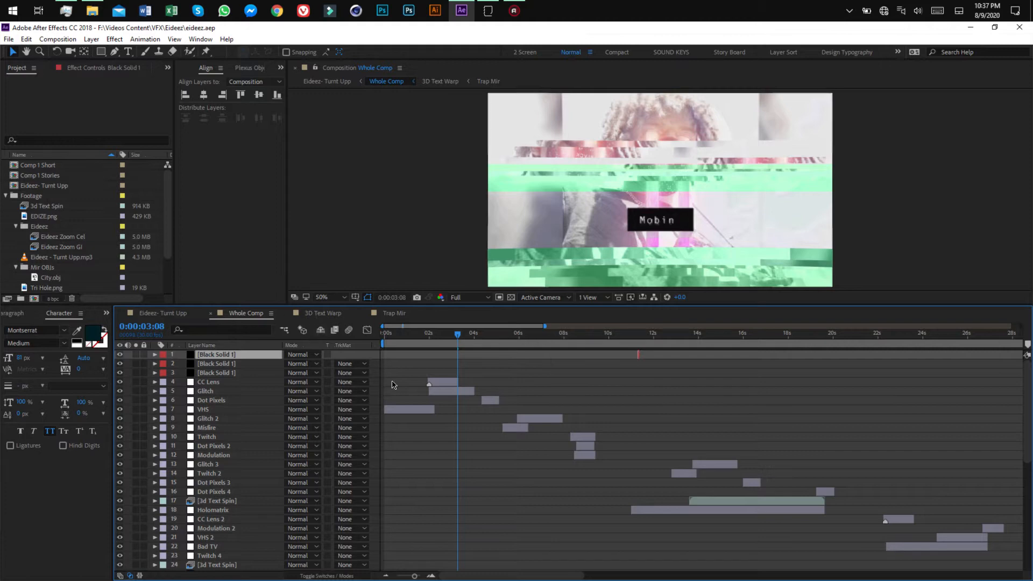
Select the CC Lens layer in Whole Comp and scrub its effect between 0:00:02:00 and 0:00:02:22, ending at 0:00:02:04
drag(458, 334, 429, 334)
click(220, 382)
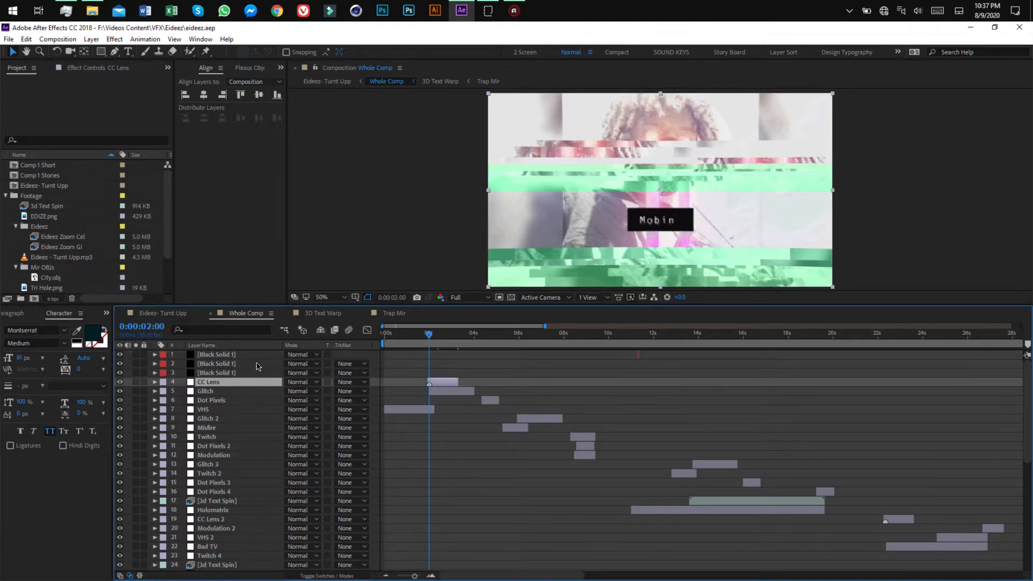
drag(429, 334, 433, 335)
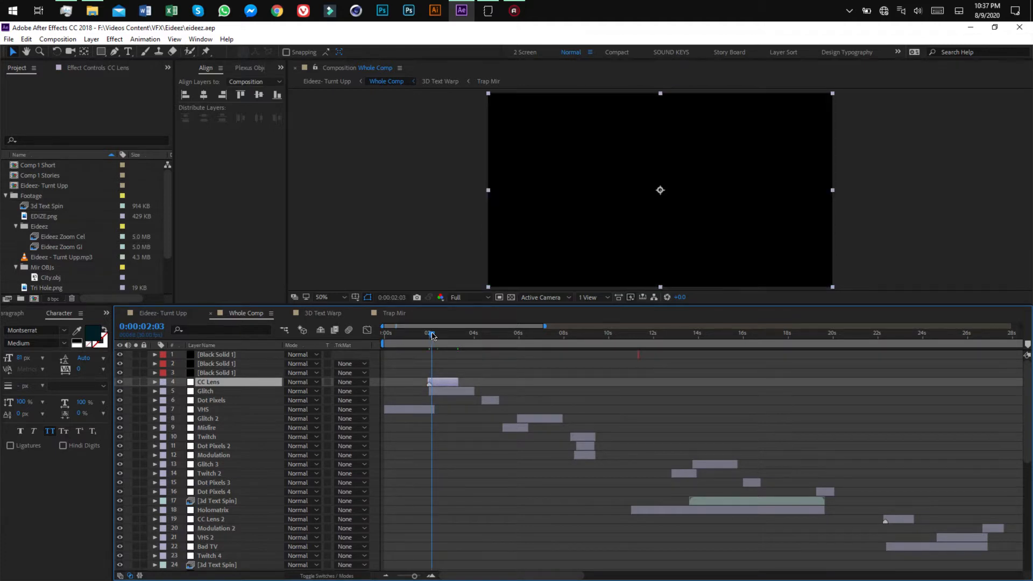
click(430, 577)
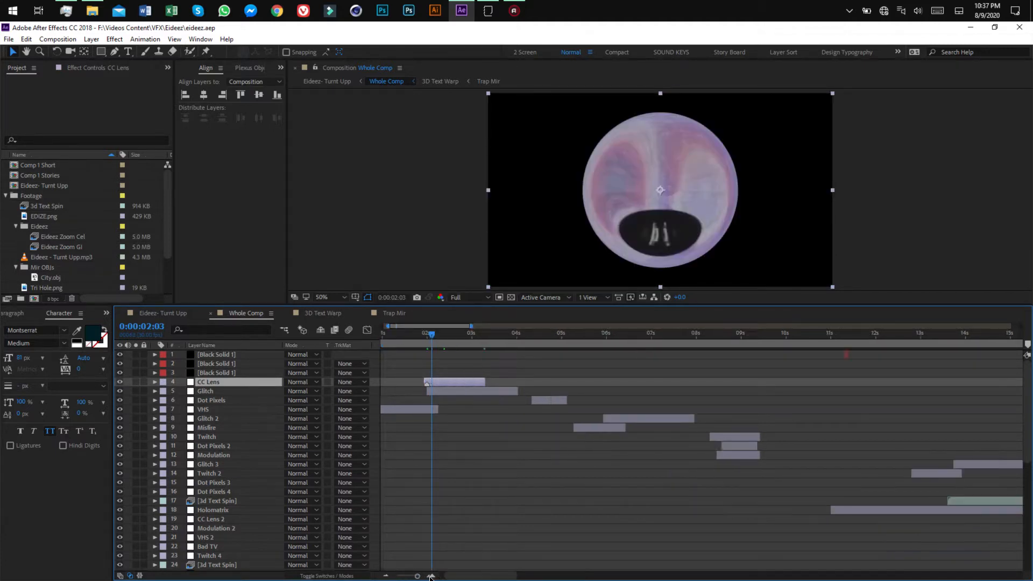
click(431, 577)
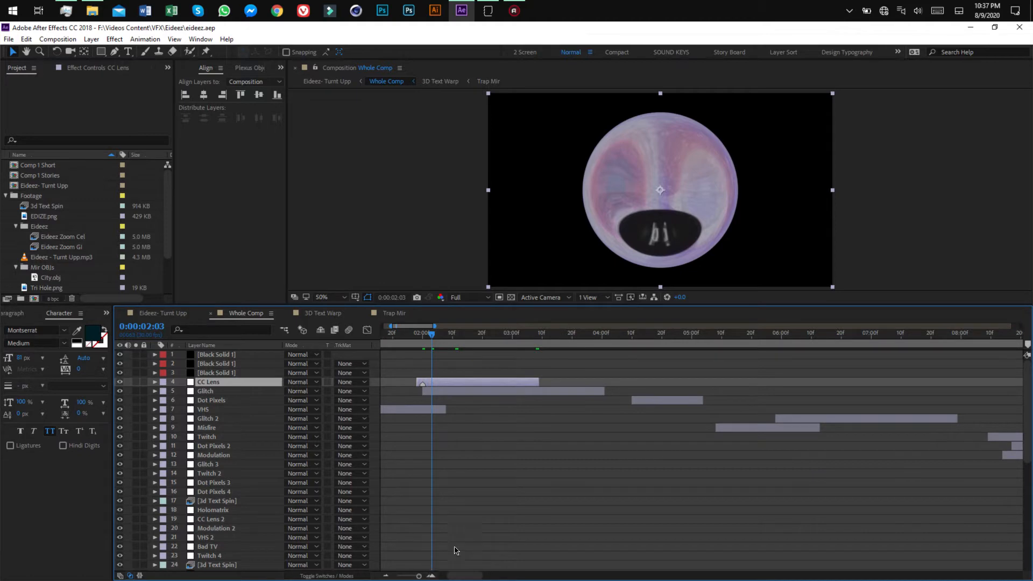
drag(456, 576, 446, 577)
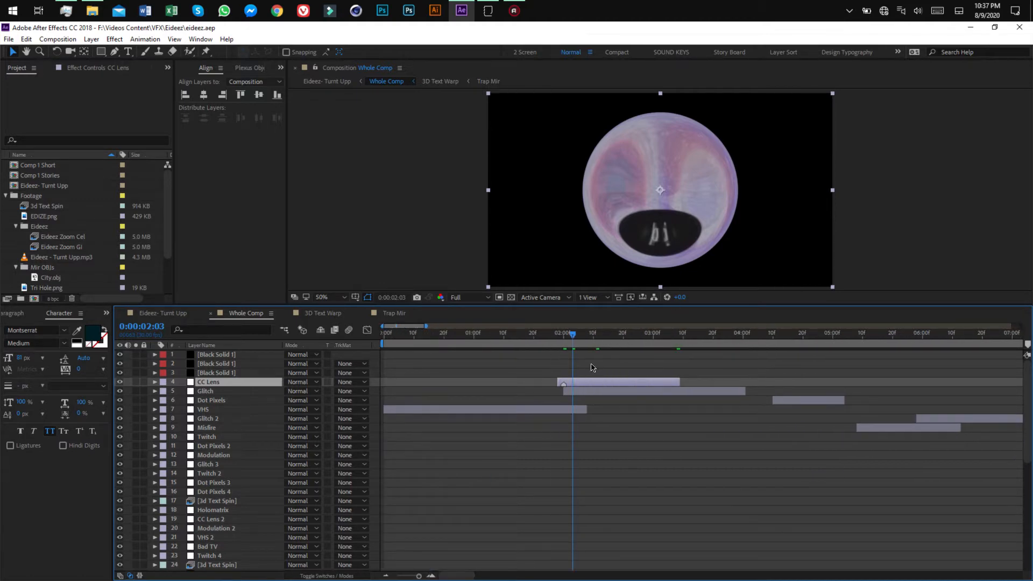
drag(572, 334, 631, 338)
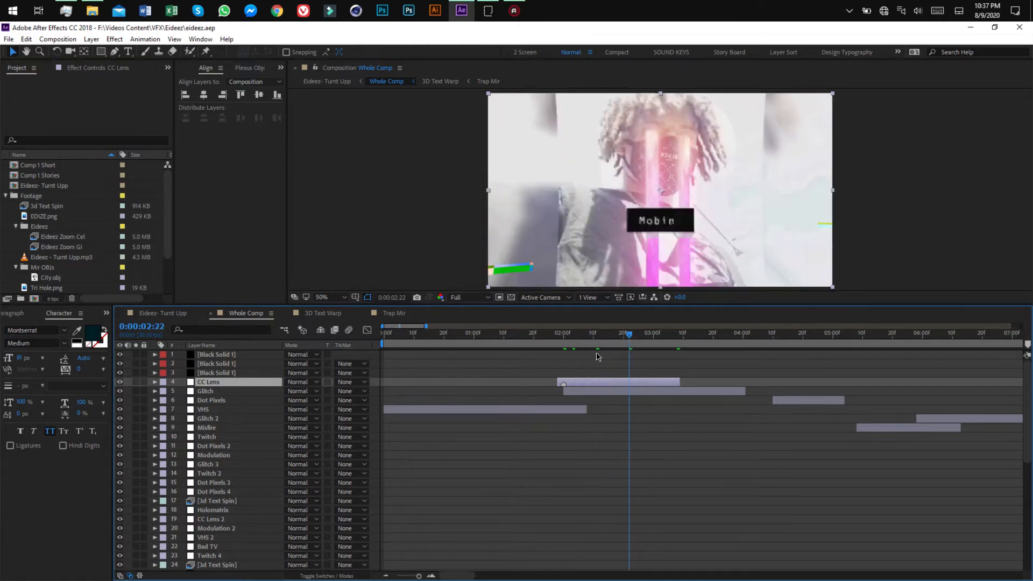
drag(631, 337, 612, 335)
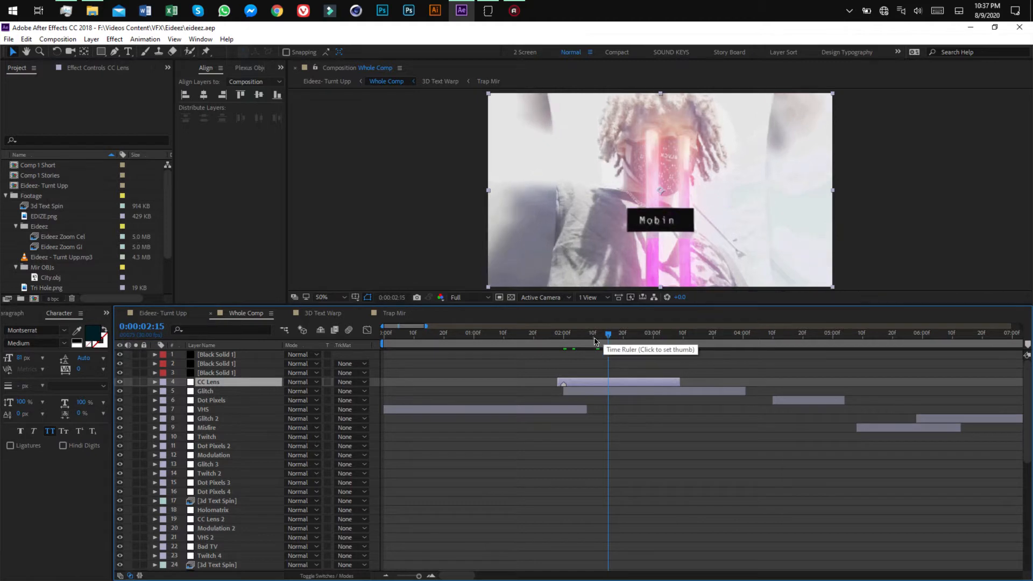
drag(612, 335, 575, 338)
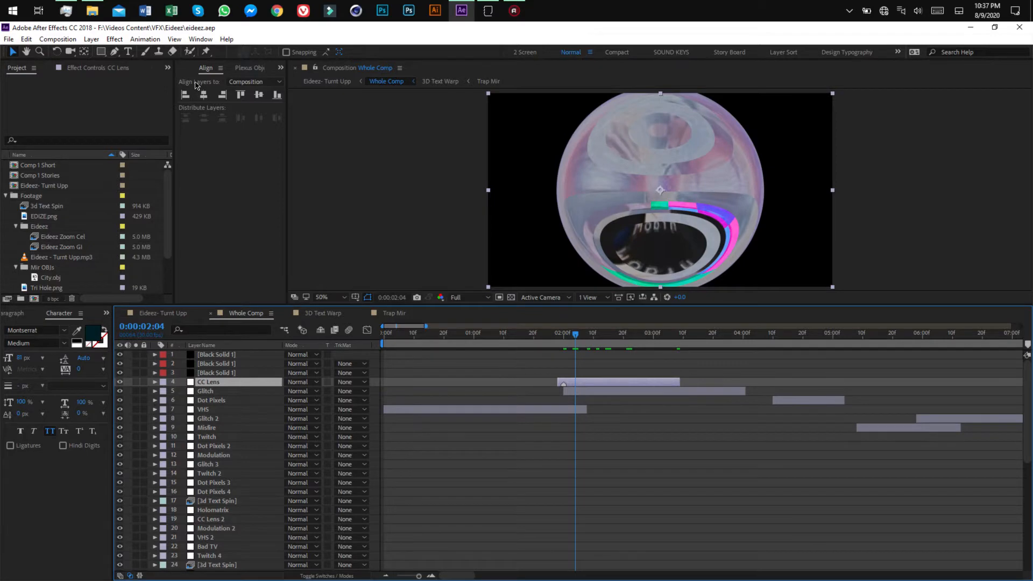
Turn off audio in the playback preview settings
key(ctrl+5)
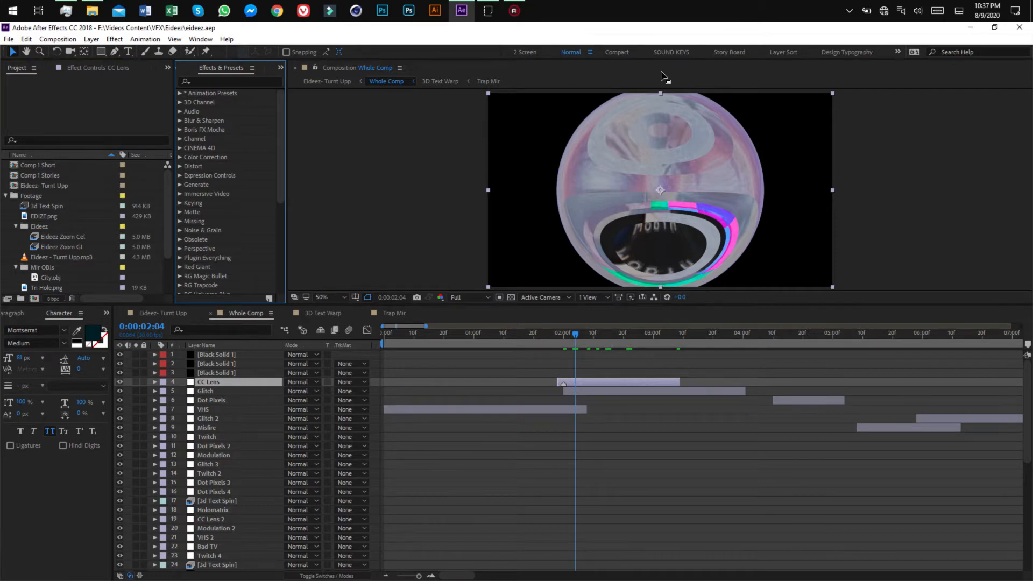
click(184, 74)
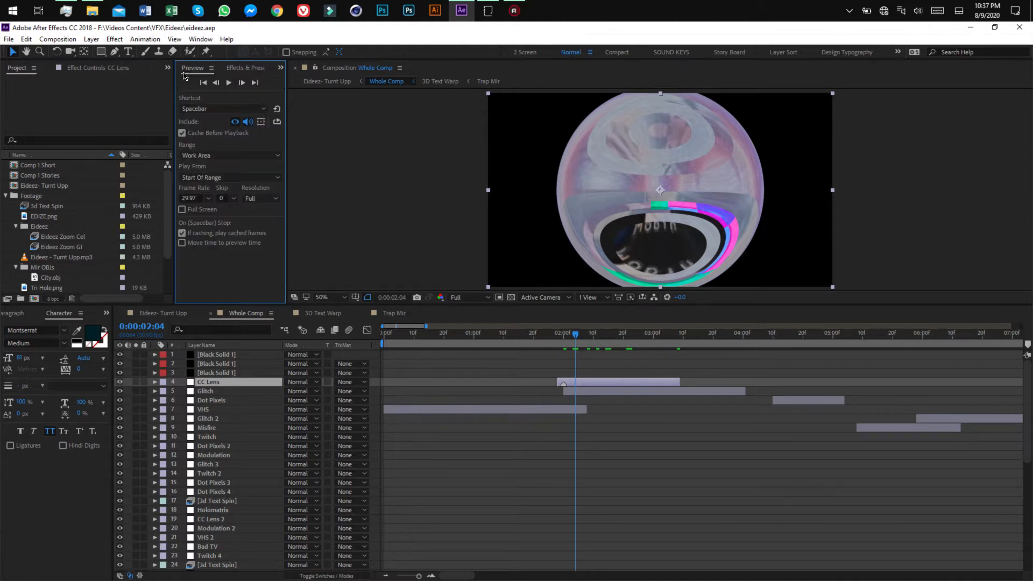
click(247, 122)
click(386, 576)
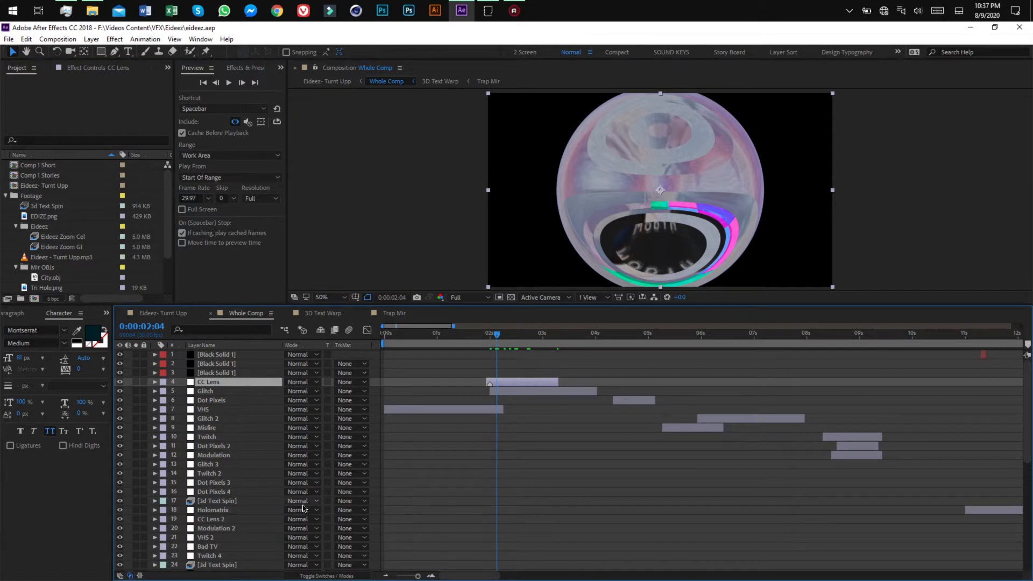
Deselect the CC Lens layer and go to 0:00:01:00 in the Whole Comp composition
click(513, 483)
drag(461, 334, 438, 335)
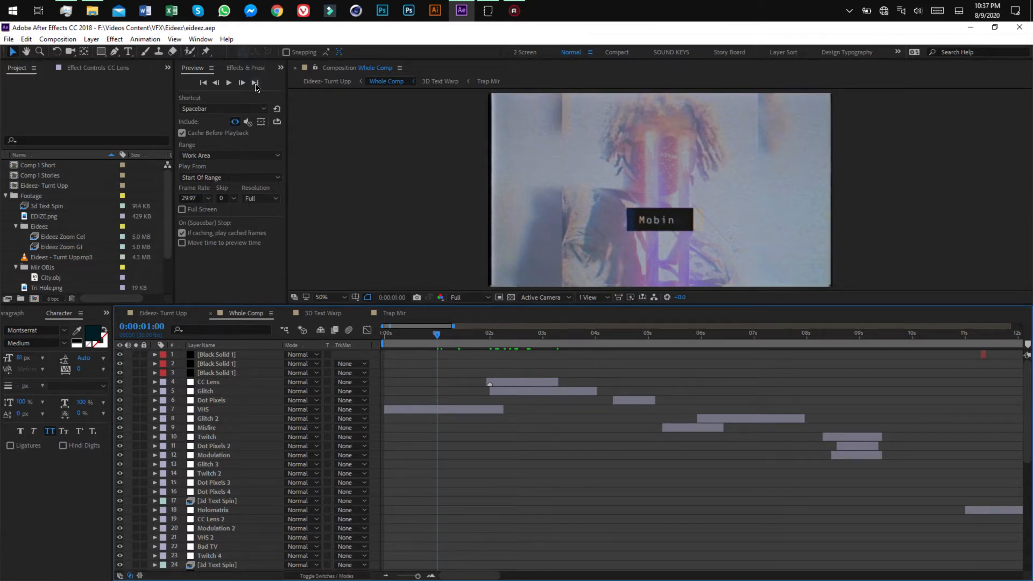
Open Pixel Sorter 1.mov in Photos, pause it, and examine the clip enlarged up to its end
mouse_move(91, 4)
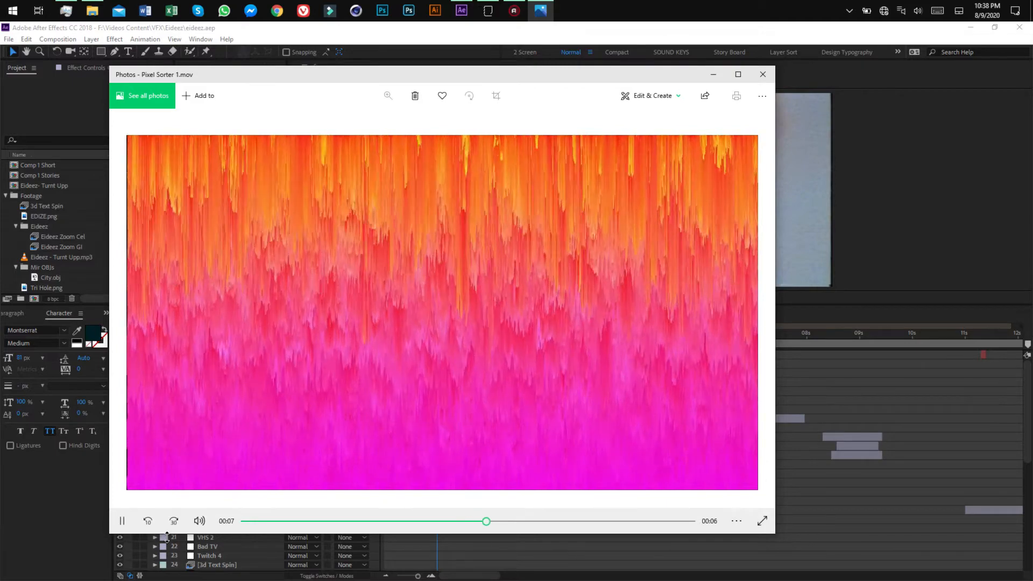
click(122, 521)
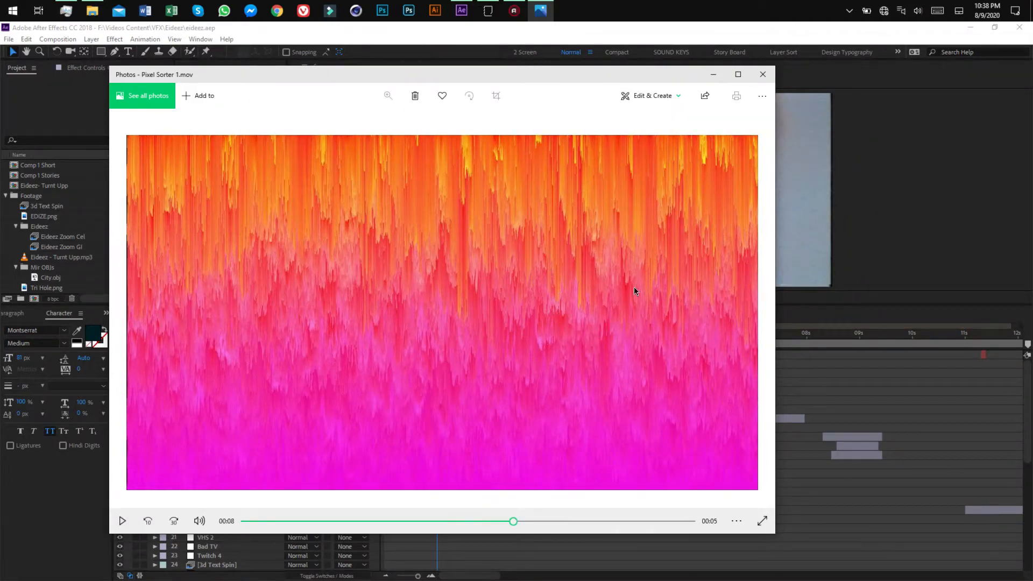
click(762, 102)
click(610, 121)
click(768, 95)
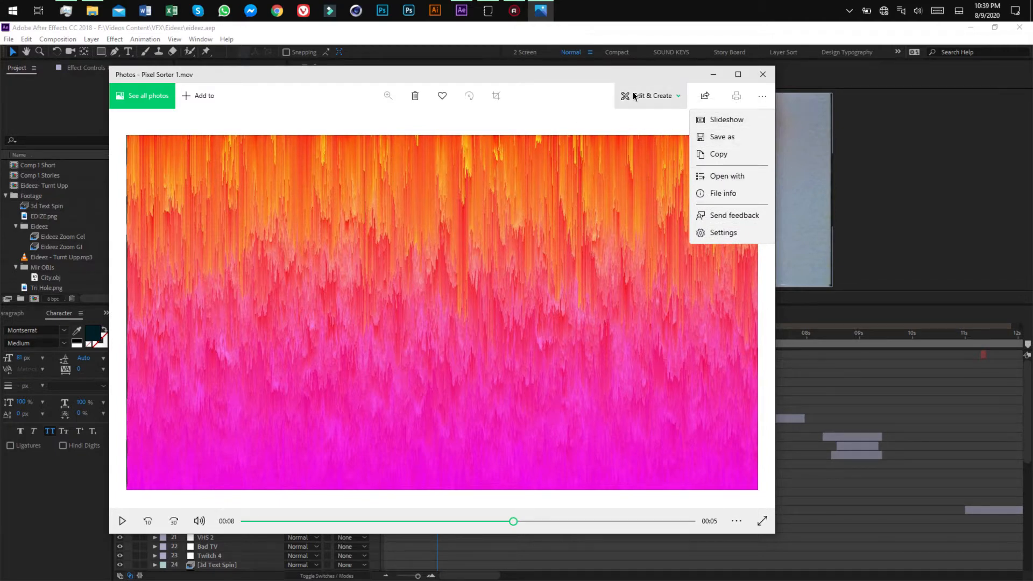
click(737, 75)
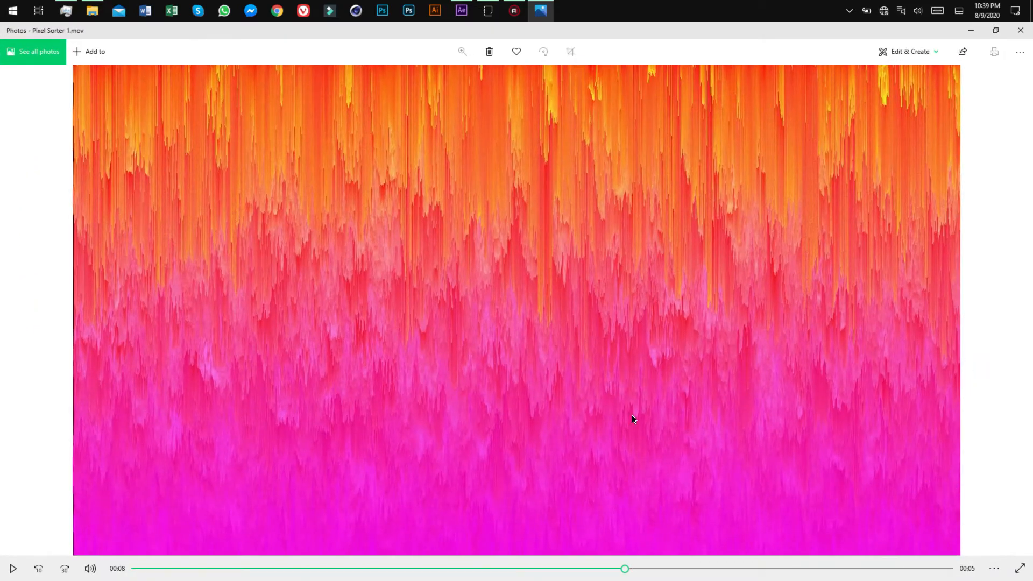
click(1018, 568)
drag(625, 568, 958, 566)
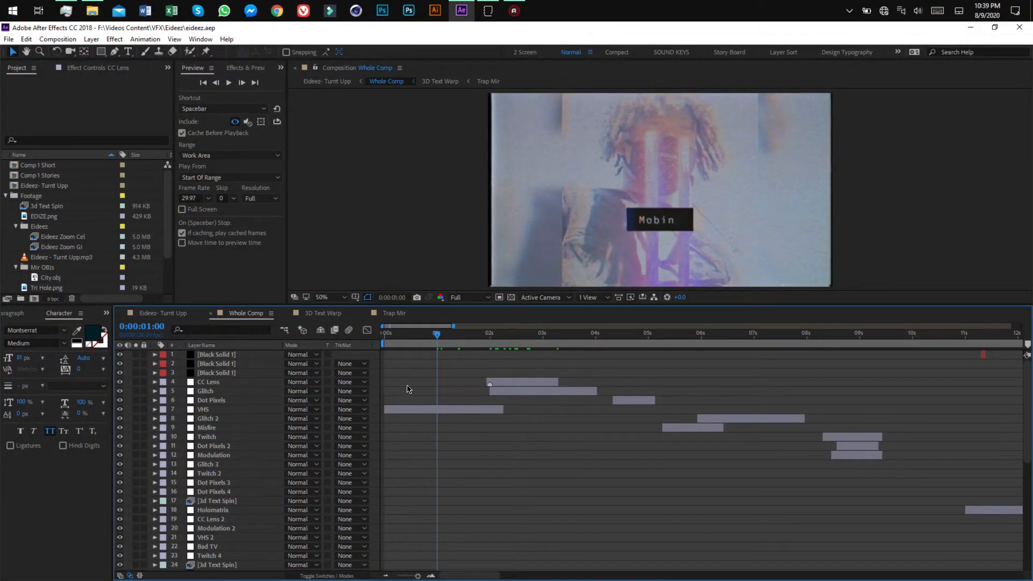
From the Eideez- Turnt Upp composition, open EDIZE.png in Photos, examine the cut-out eyes up close, and return to After Effects
click(167, 313)
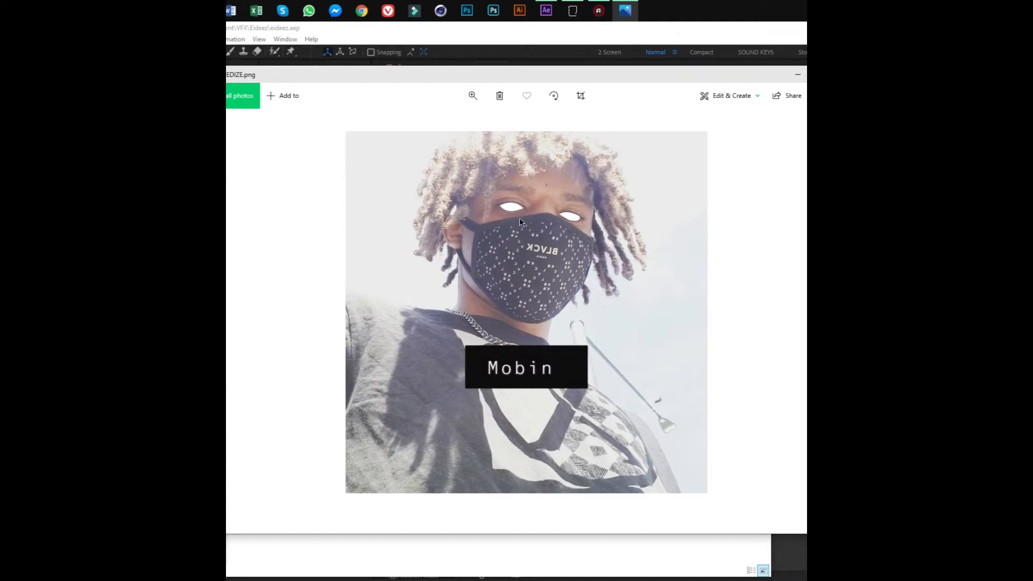
scroll(533, 229, up, 5)
scroll(567, 252, up, 2)
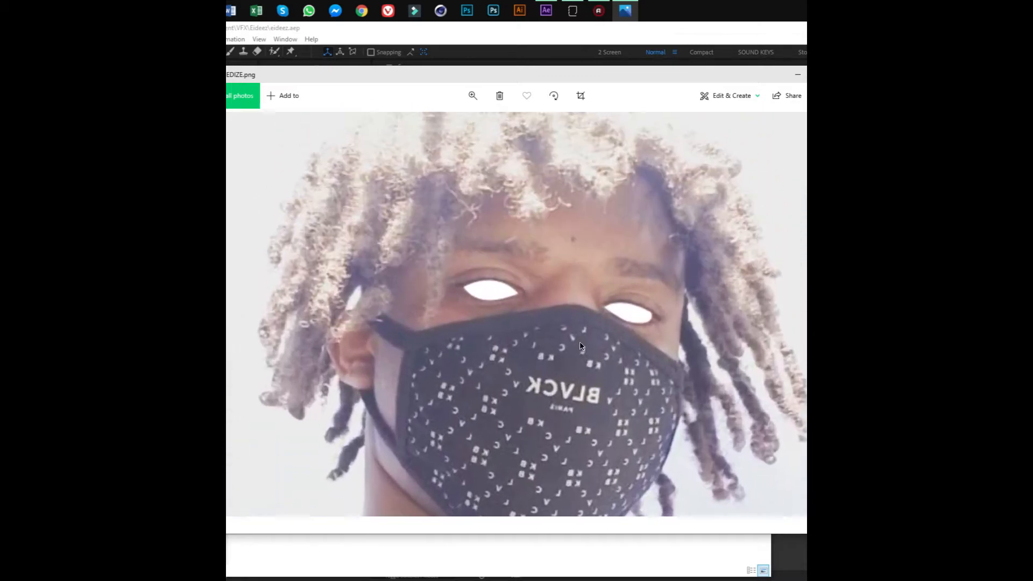
scroll(572, 299, up, 2)
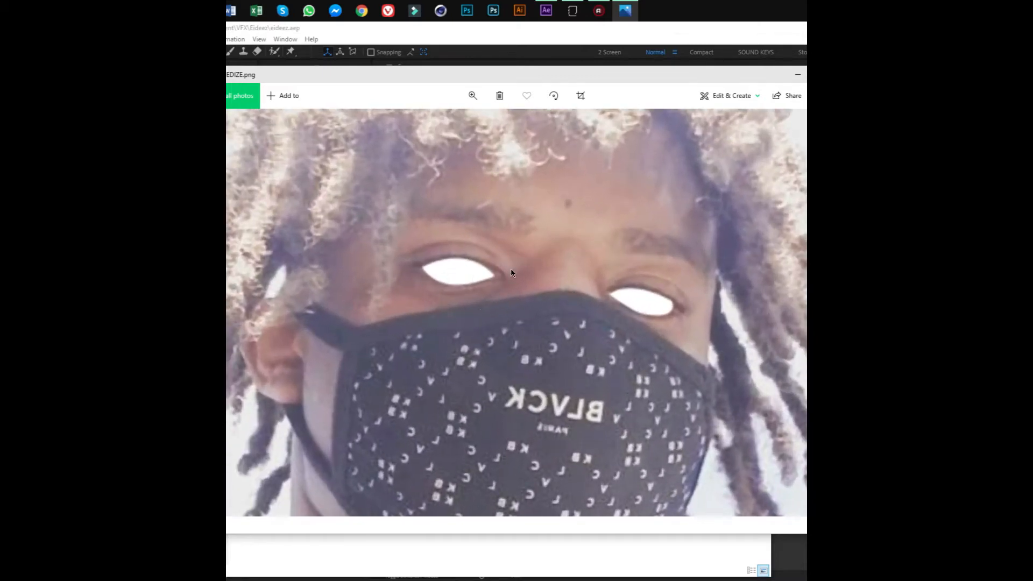
scroll(457, 288, down, 3)
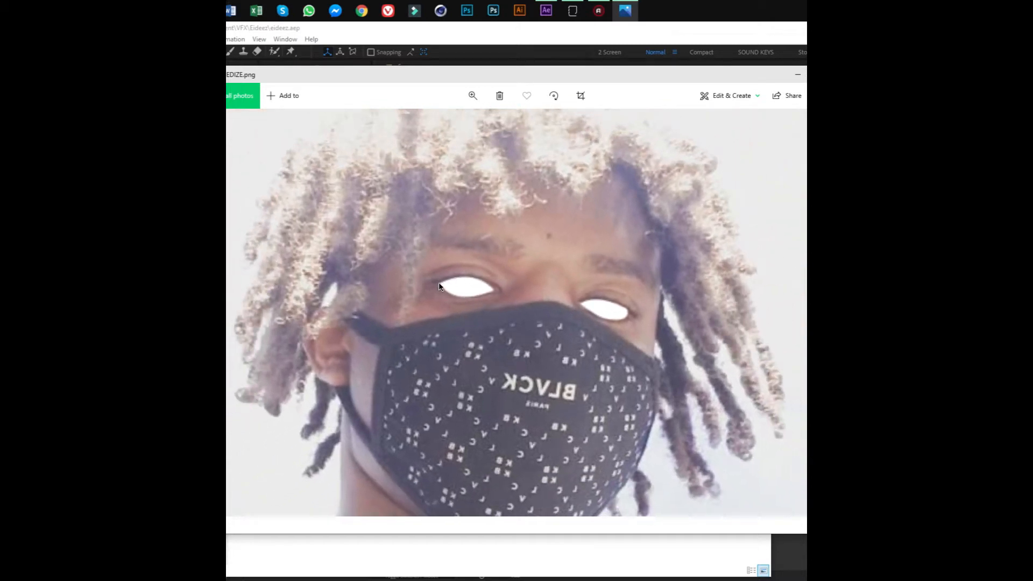
drag(524, 412, 572, 290)
scroll(573, 290, down, 1)
scroll(573, 293, down, 3)
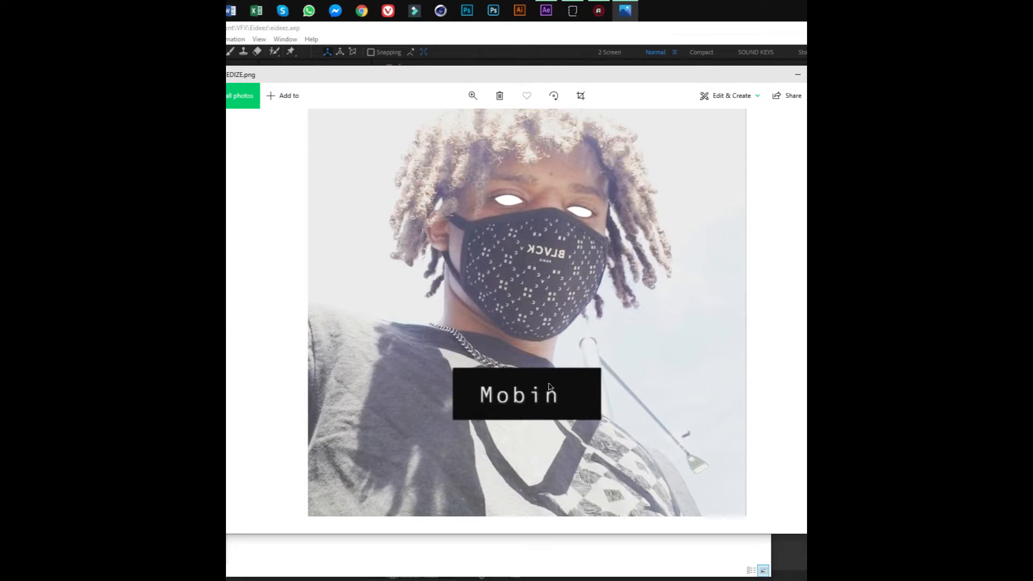
click(794, 76)
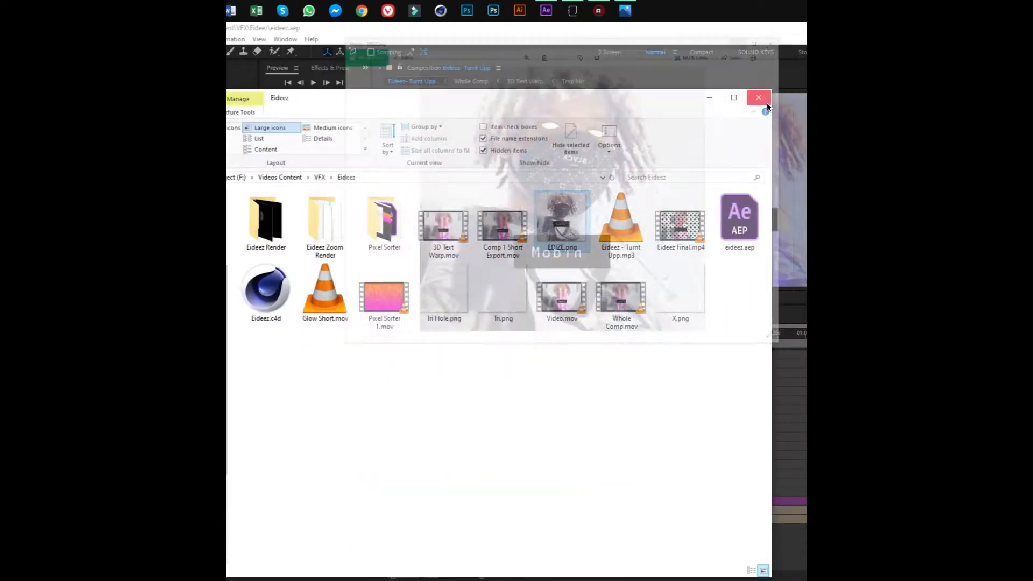
click(709, 98)
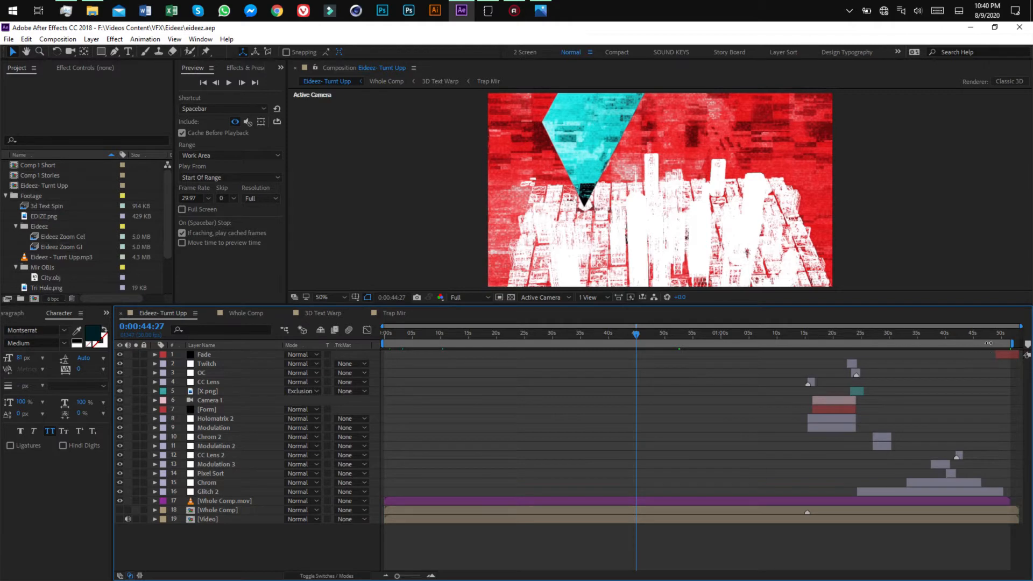
View the Eideez- Turnt Upp composition at 0:01:47:05 and the Trap Mir composition at 0:01:24:08
click(987, 334)
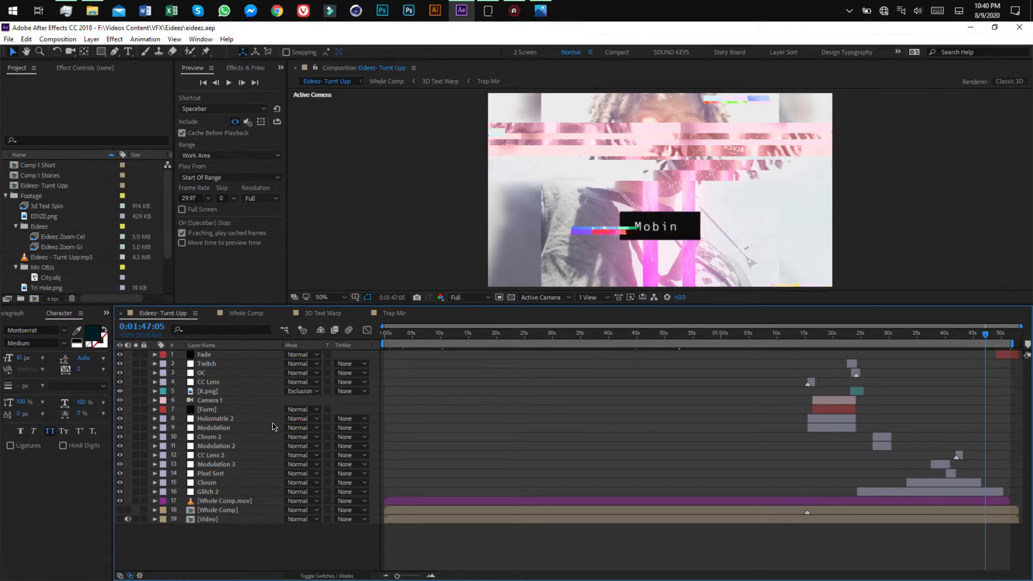
click(397, 314)
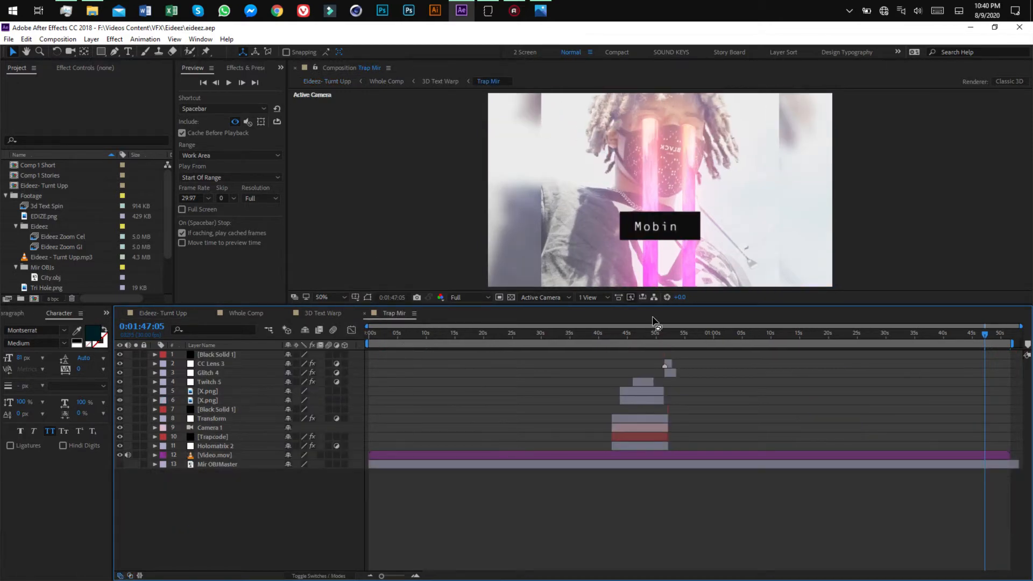
drag(907, 333, 853, 335)
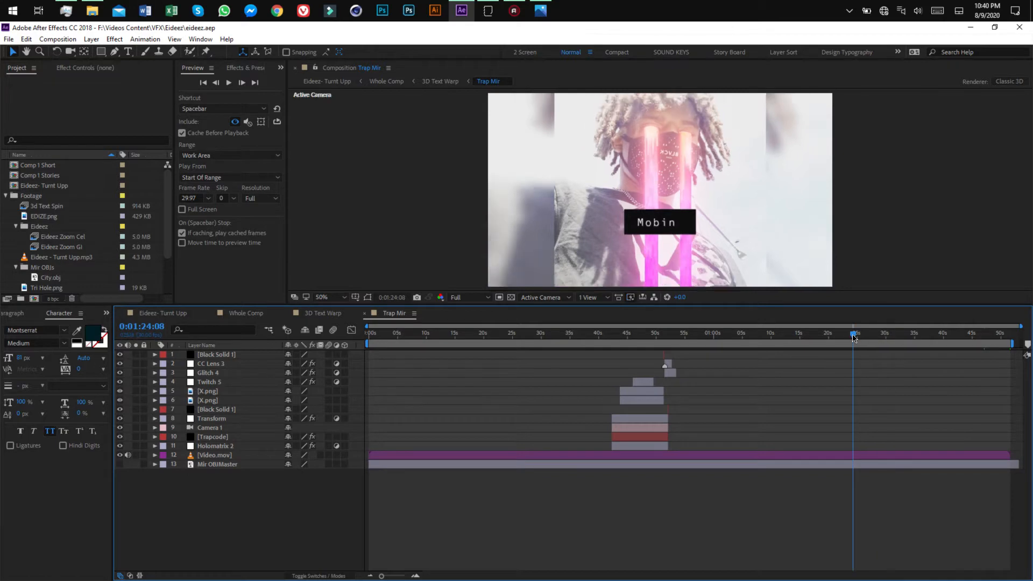
Compare the same frame in Eideez- Turnt Upp and Whole Comp, and look through Whole Comp's layer list
click(171, 318)
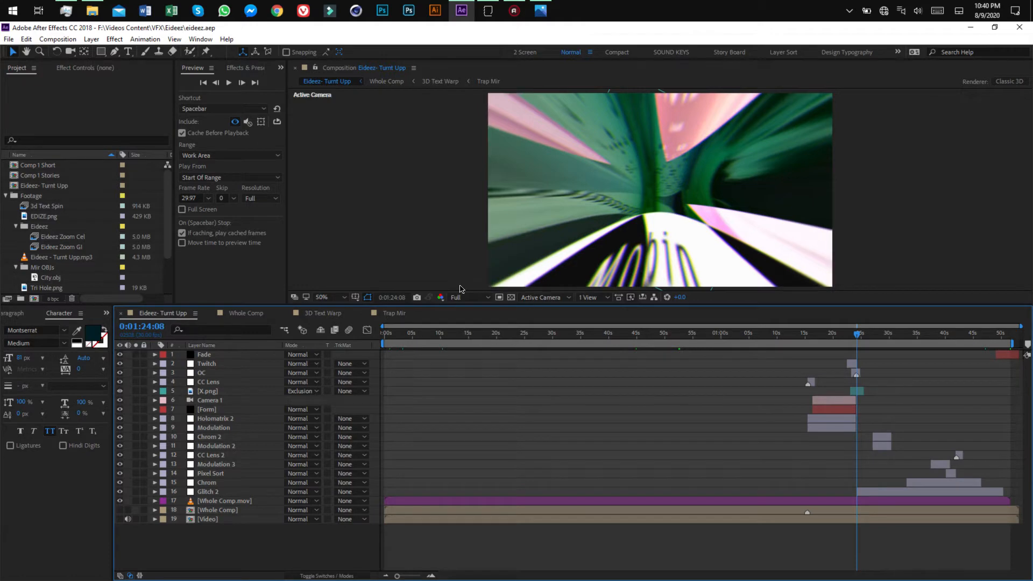
click(237, 318)
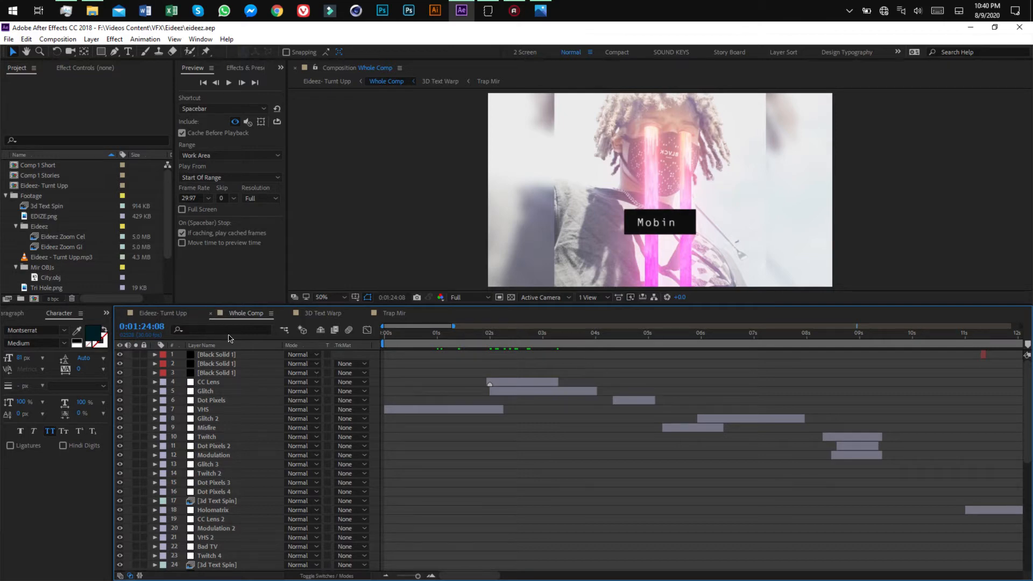
scroll(301, 431, down, 5)
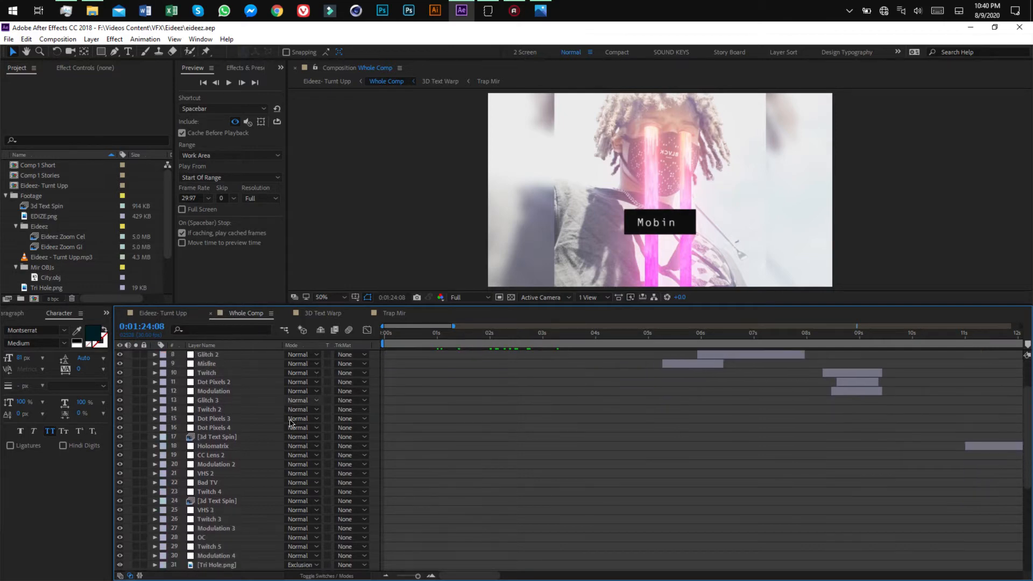
scroll(272, 474, down, 3)
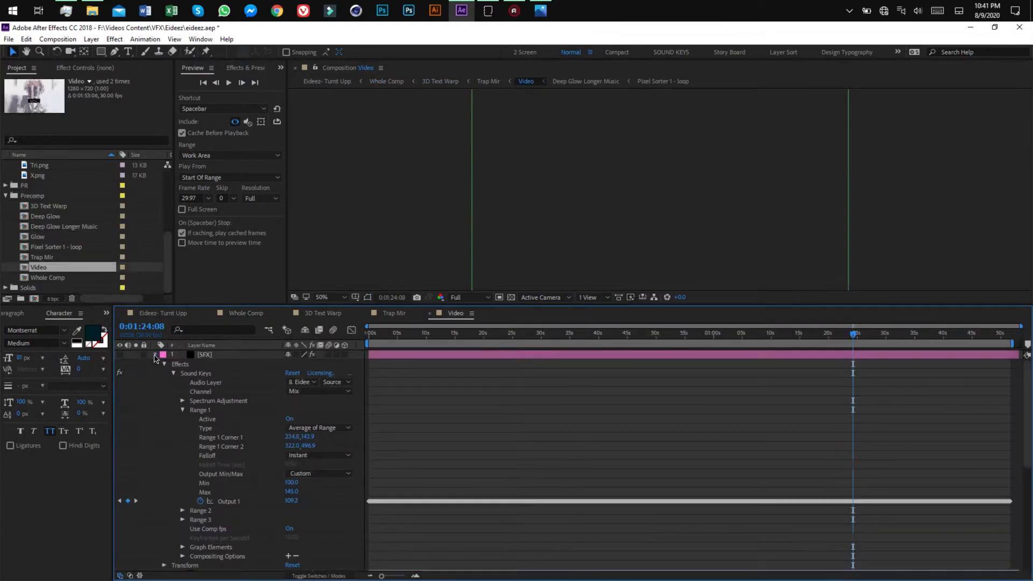
Collapse the properties of the SFX and Transform layers in the Video composition
click(155, 355)
click(155, 364)
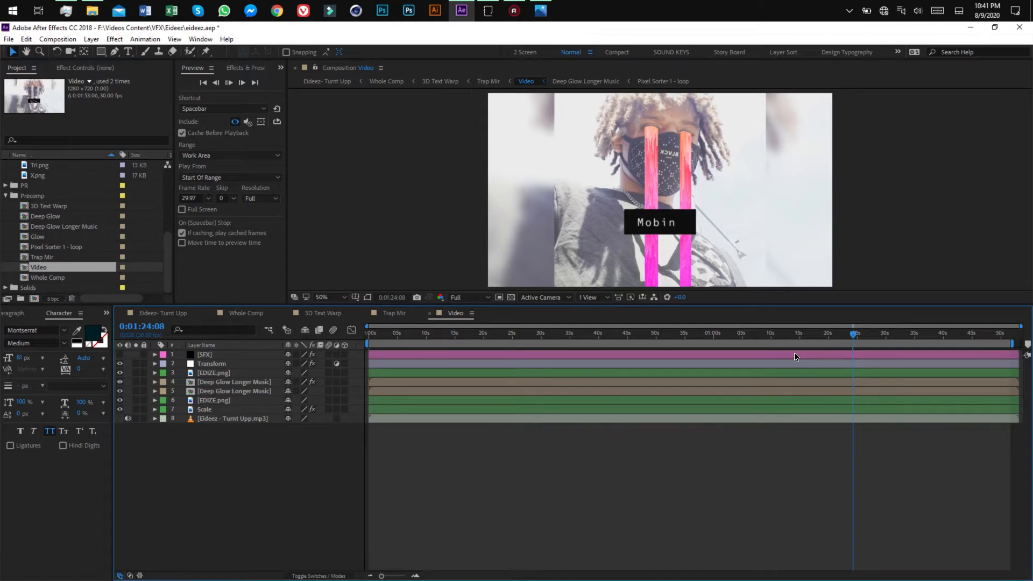
Preview the Video composition with the viewer maximized, stop playback, and restore the normal layout
key(space)
click(331, 66)
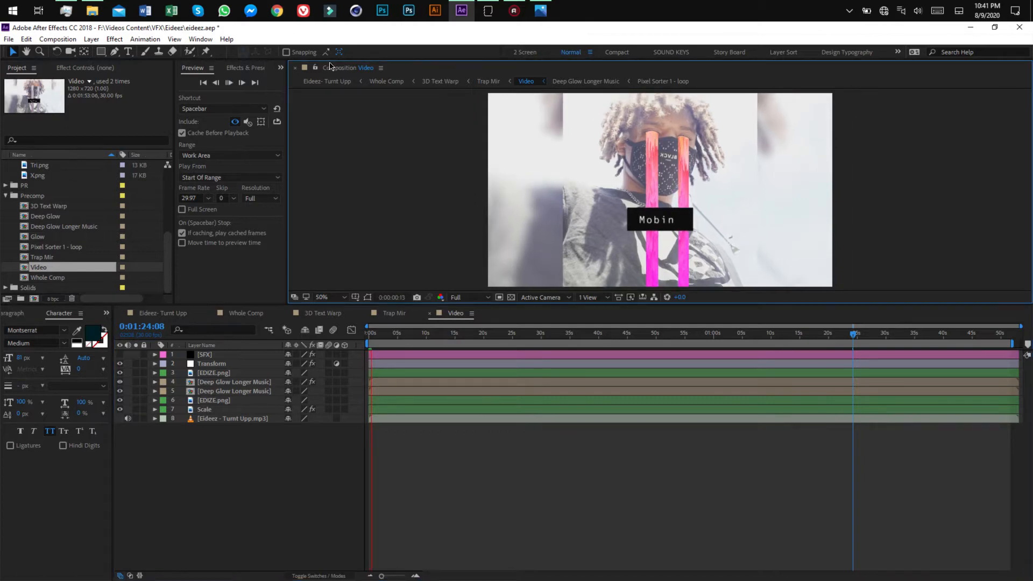
key(grave)
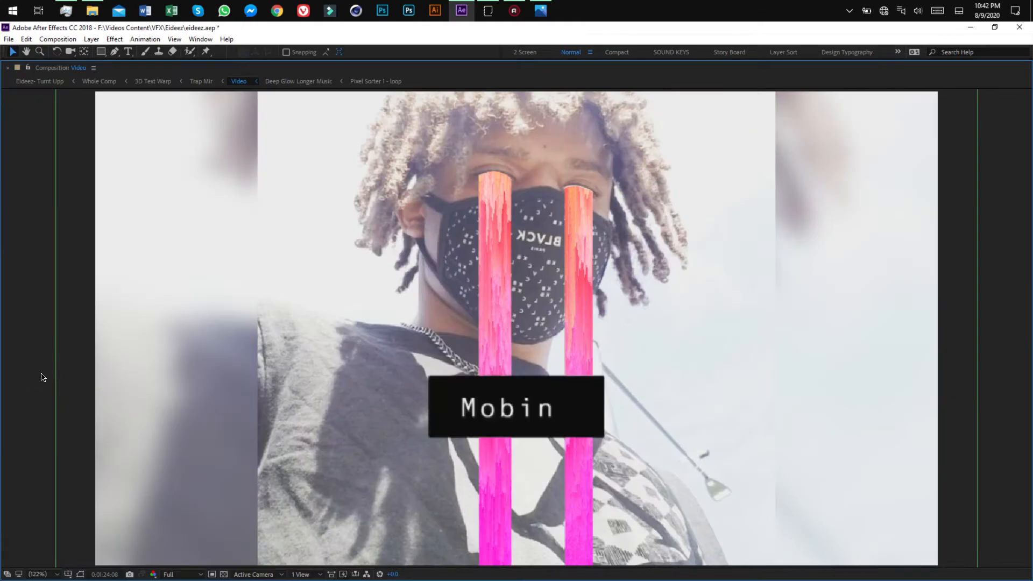
key(space)
double_click(54, 70)
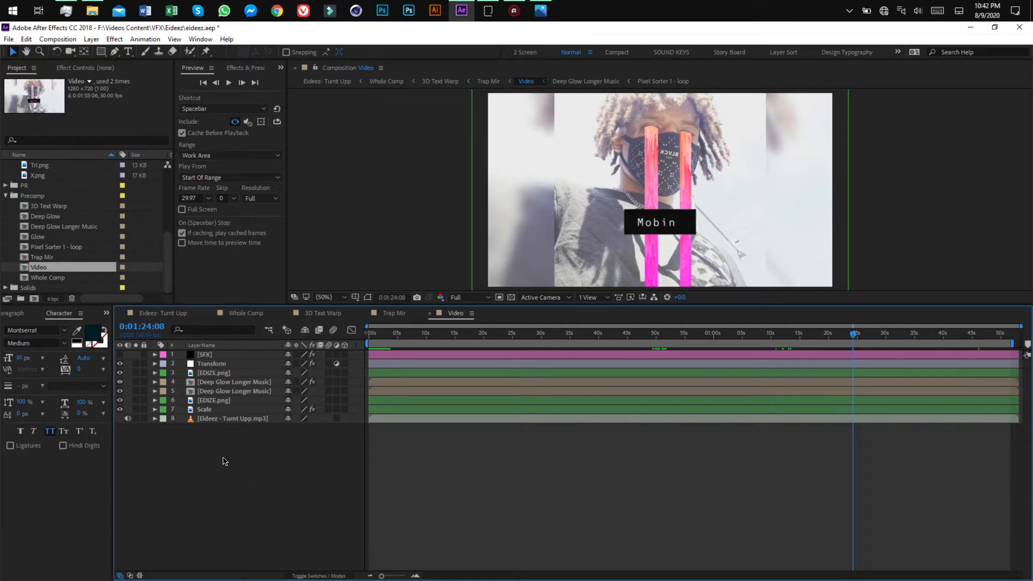
Open the Deep Glow Longer Music precomp from layer 5 of the Video composition and go to 0:00:55:16
click(226, 392)
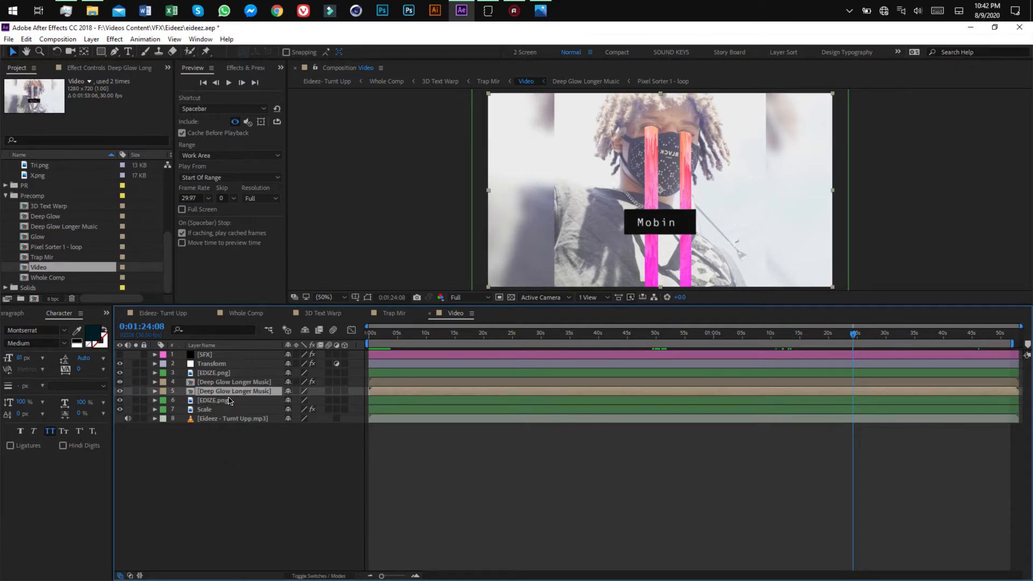
double_click(232, 396)
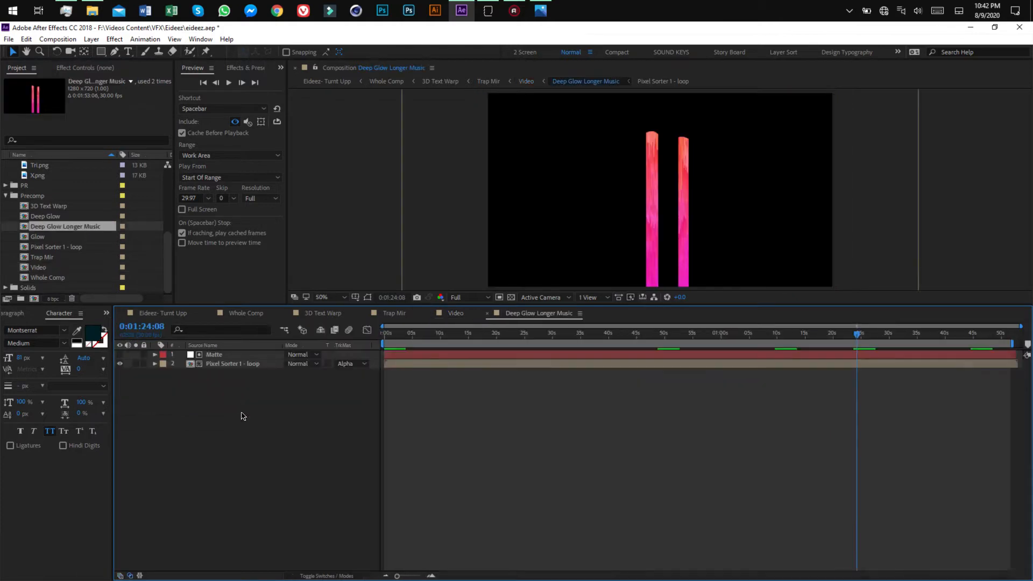
drag(794, 341, 696, 341)
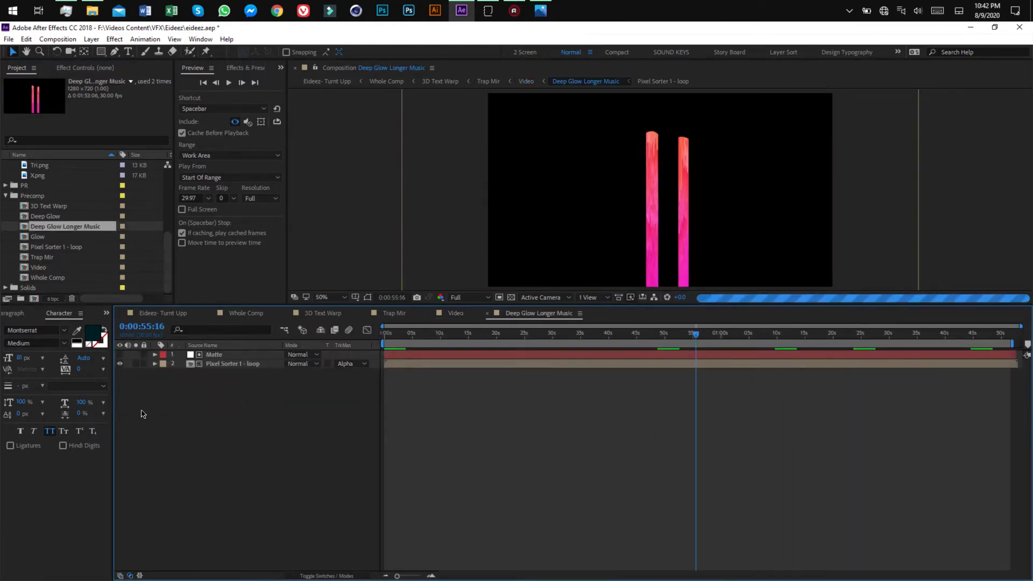
Open the Pixel Sorter 1 - loop precomp and check in the mini-flowchart which compositions use it
double_click(228, 368)
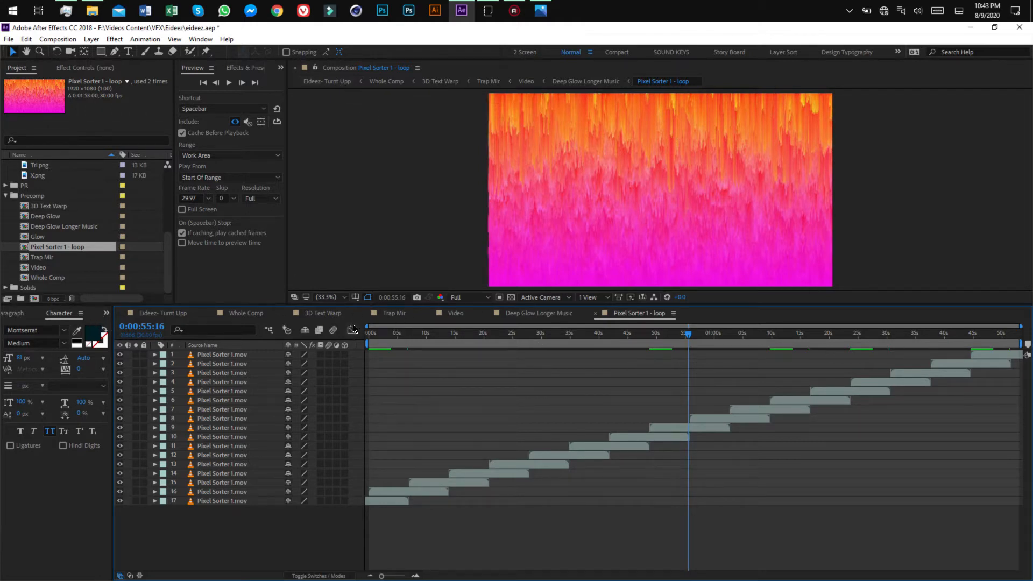
click(272, 330)
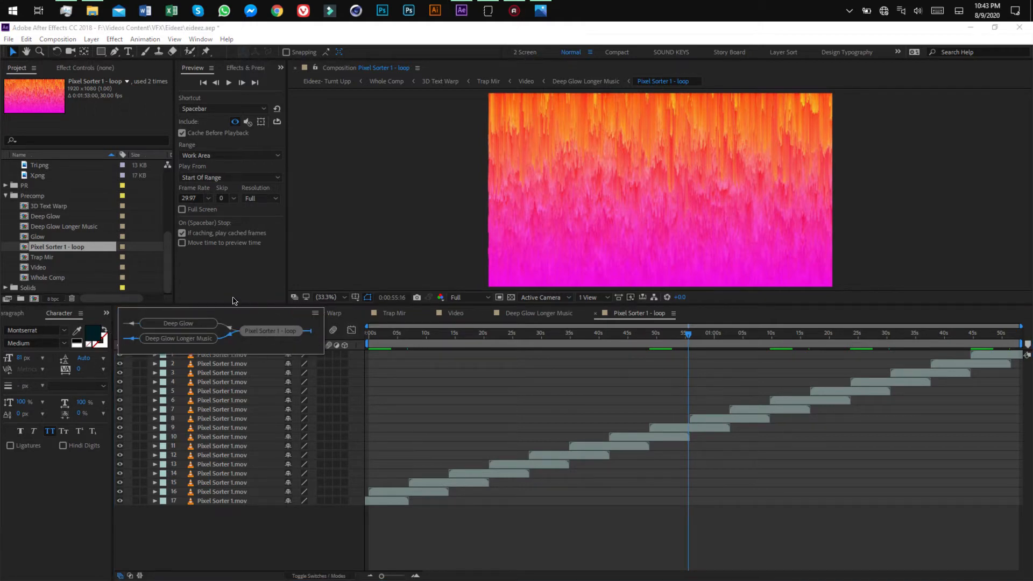
click(278, 434)
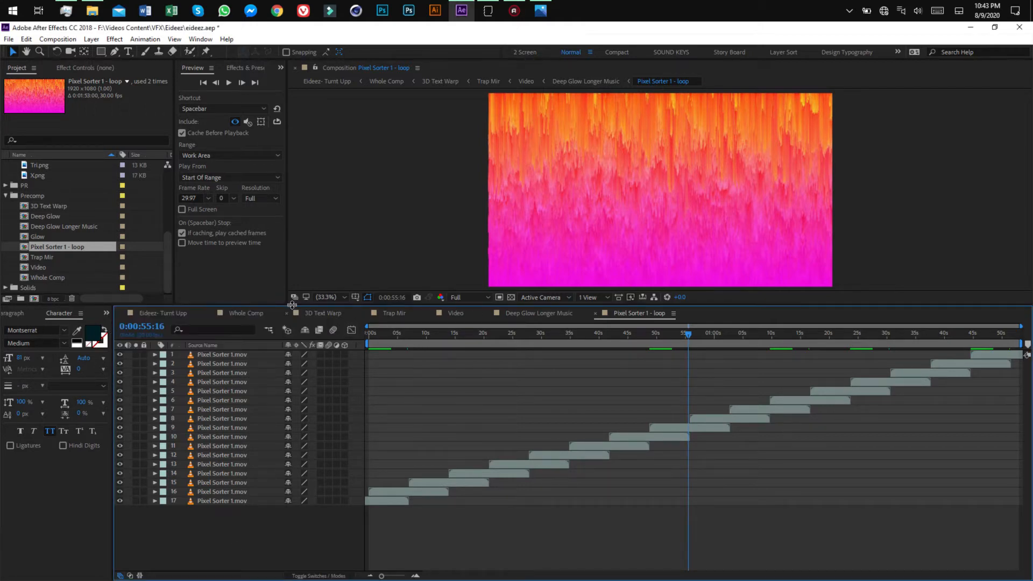
click(271, 331)
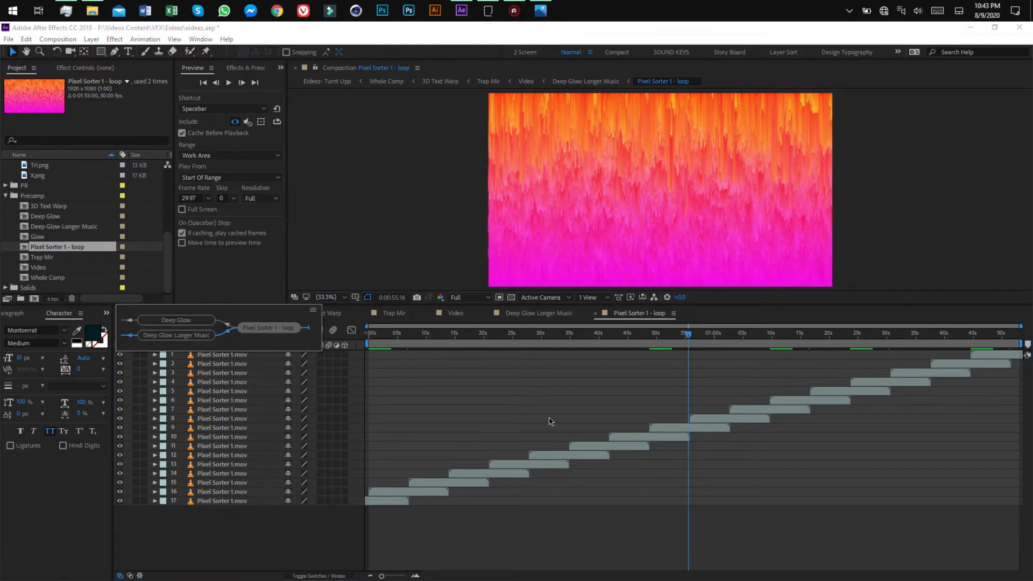
click(442, 406)
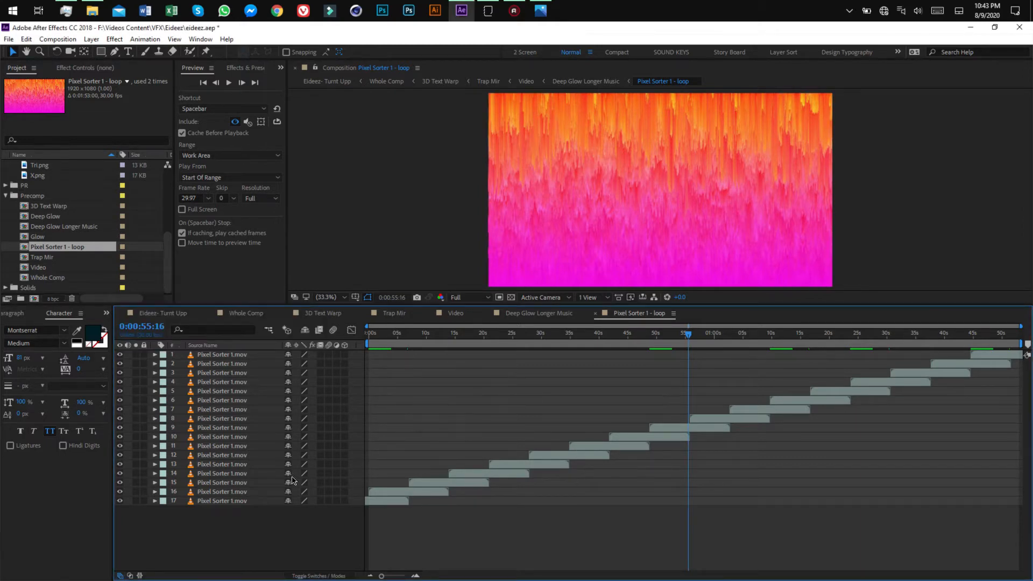
Reveal the Opacity keyframes of all Pixel Sorter 1.mov layers and scrub the crossfades from 0:00:55:24 to 0:01:06:19
drag(246, 534, 233, 349)
key(t)
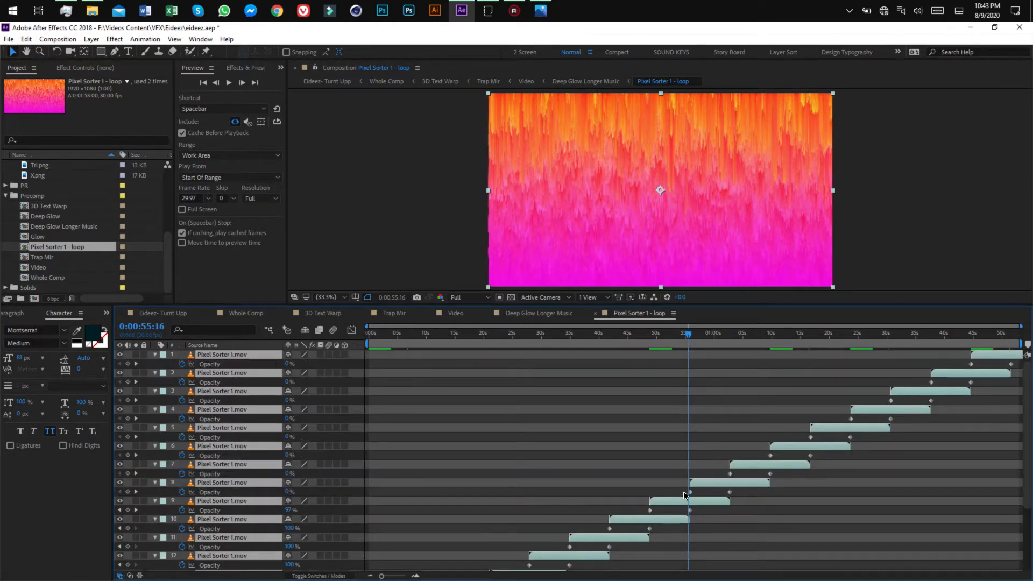
mouse_move(690, 337)
mouse_down()
mouse_move(704, 339)
mouse_move(693, 345)
mouse_up()
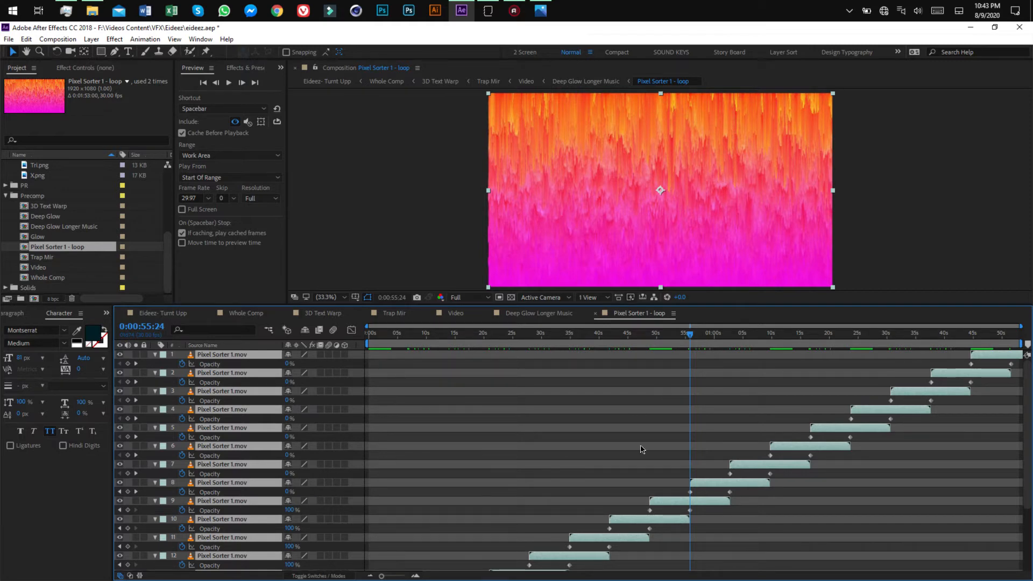
drag(691, 337, 753, 337)
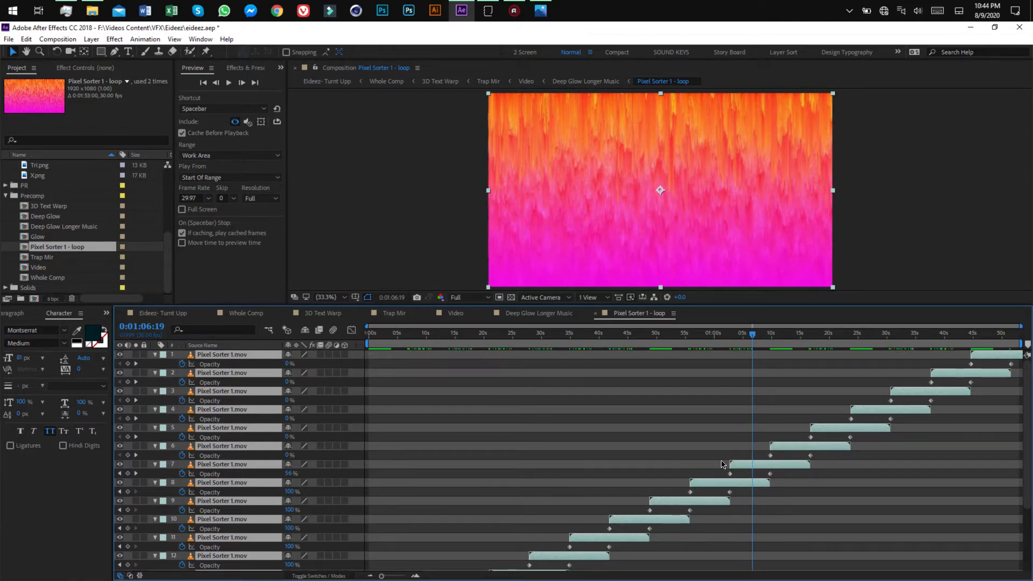
Check the Pixel Sorter 1 - loop layer in the Deep Glow Longer Music composition and return to the Video composition
click(596, 317)
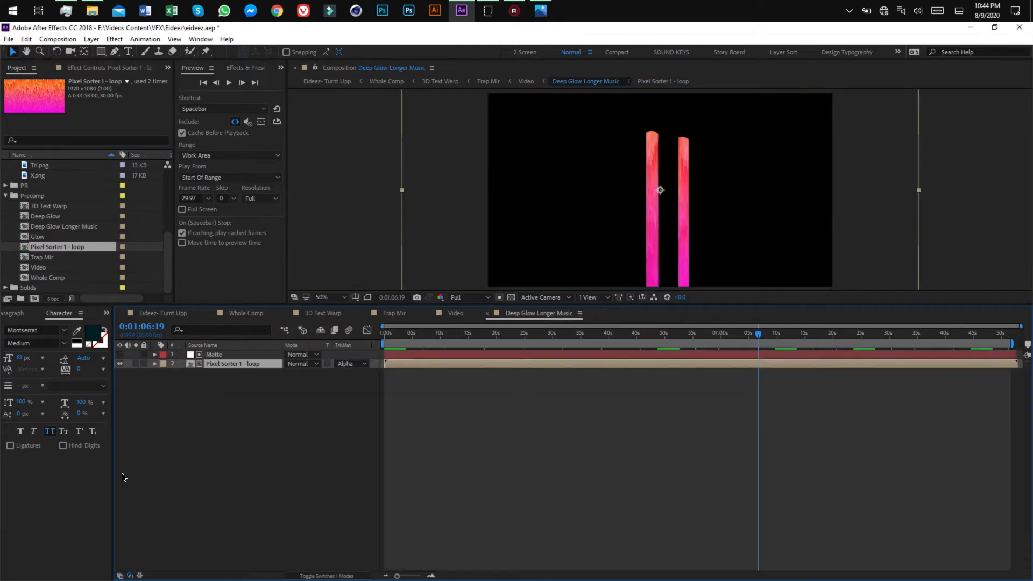
click(224, 366)
click(330, 420)
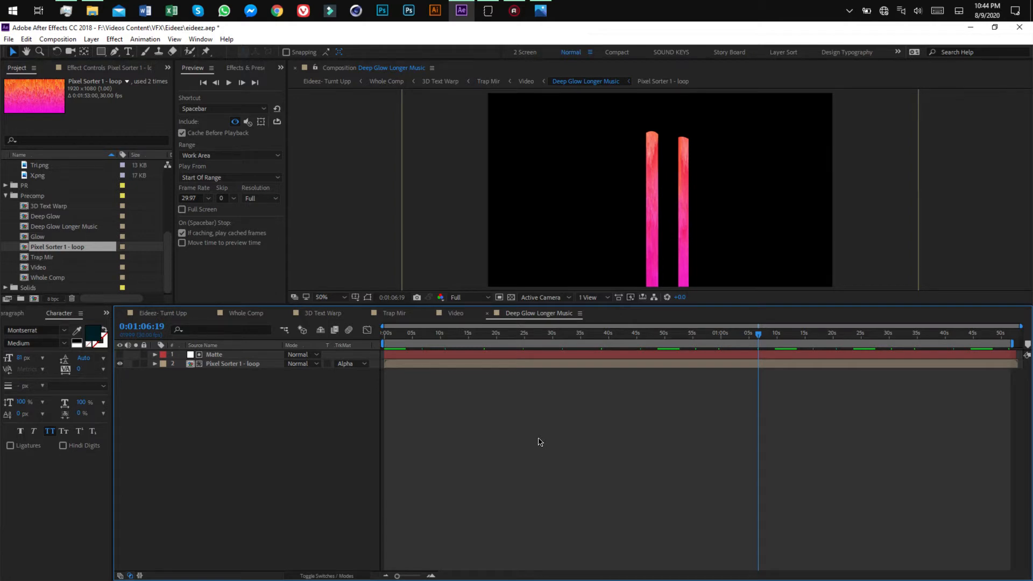
click(457, 318)
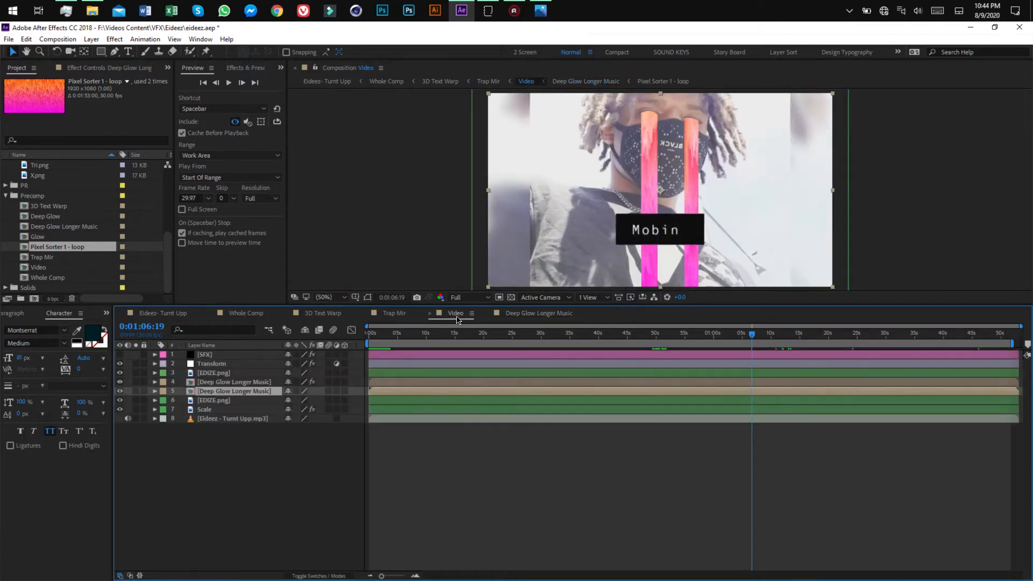
click(208, 521)
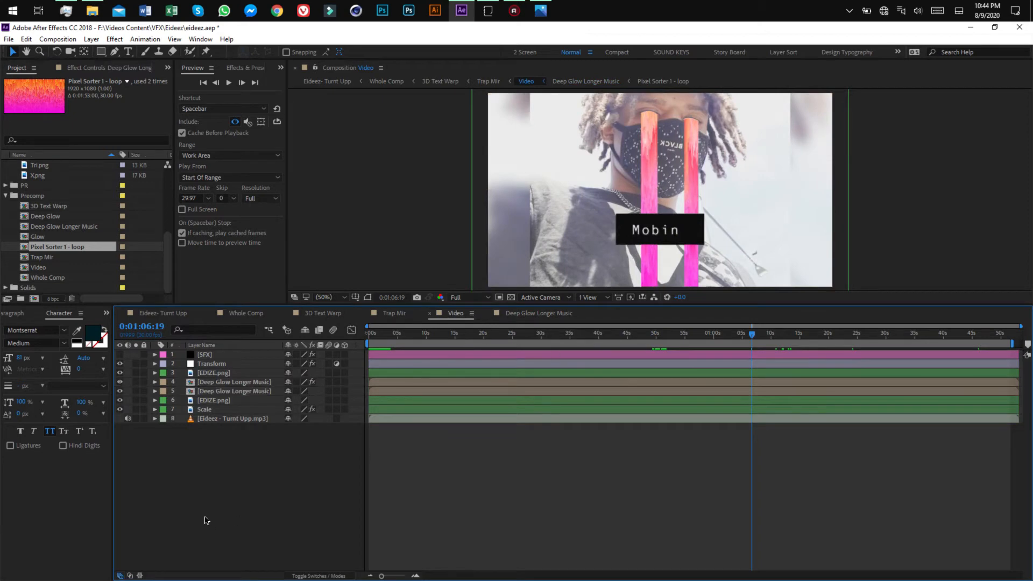
Inspect the Gaussian Blur on the Scale layer and hide and reshow the layer to compare the blurred side areas
click(207, 411)
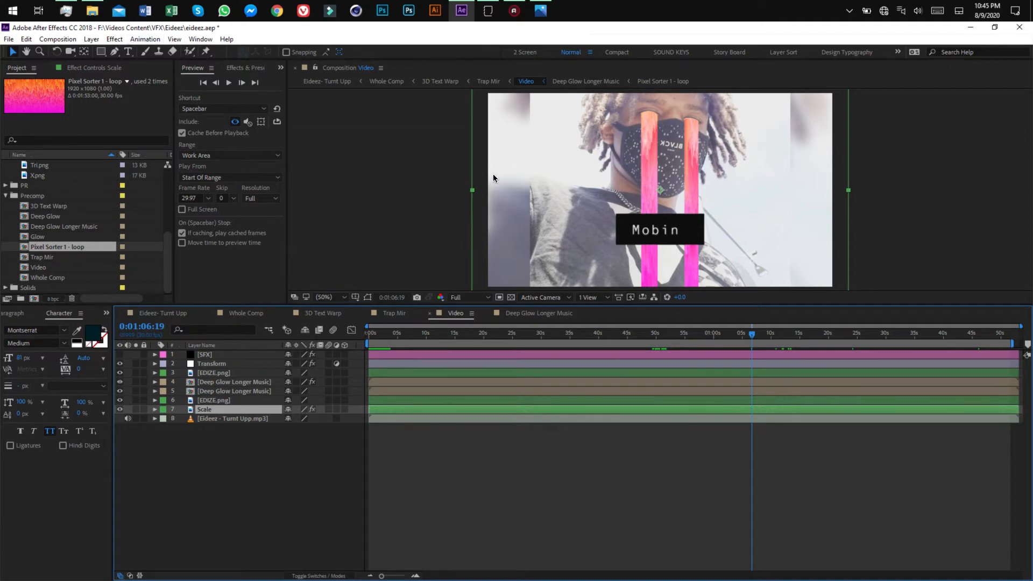
click(98, 68)
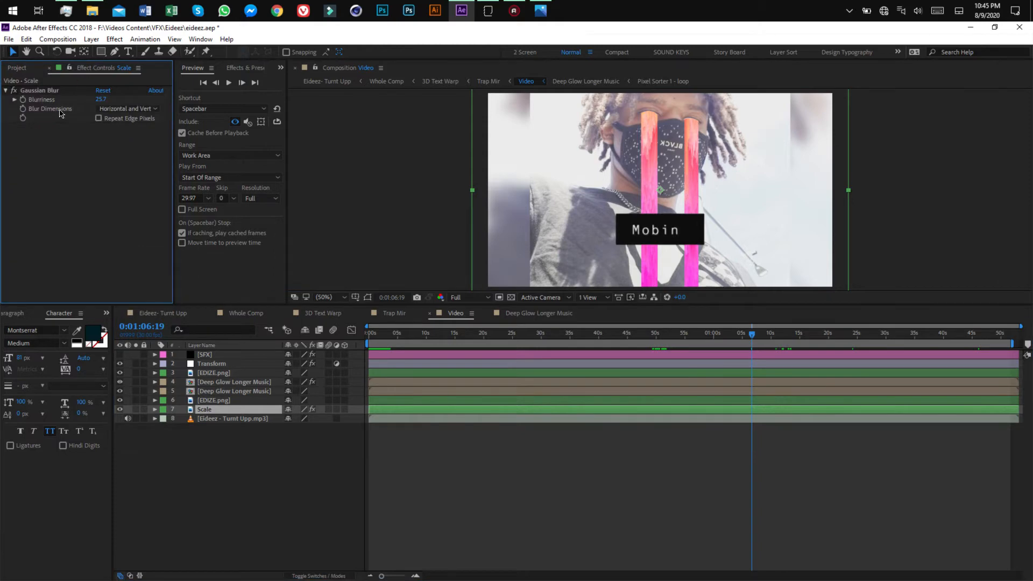
click(44, 91)
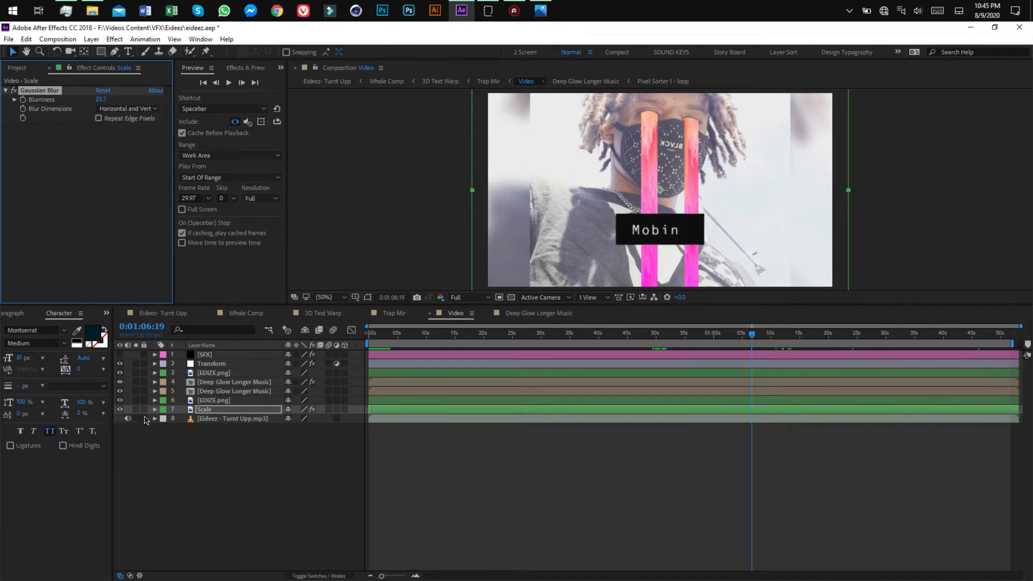
click(120, 409)
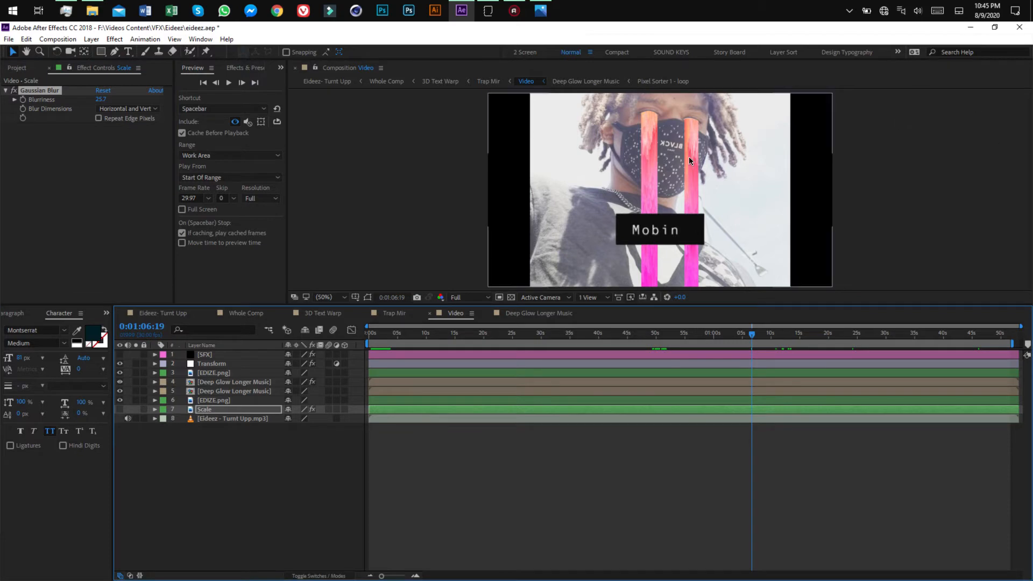
click(120, 410)
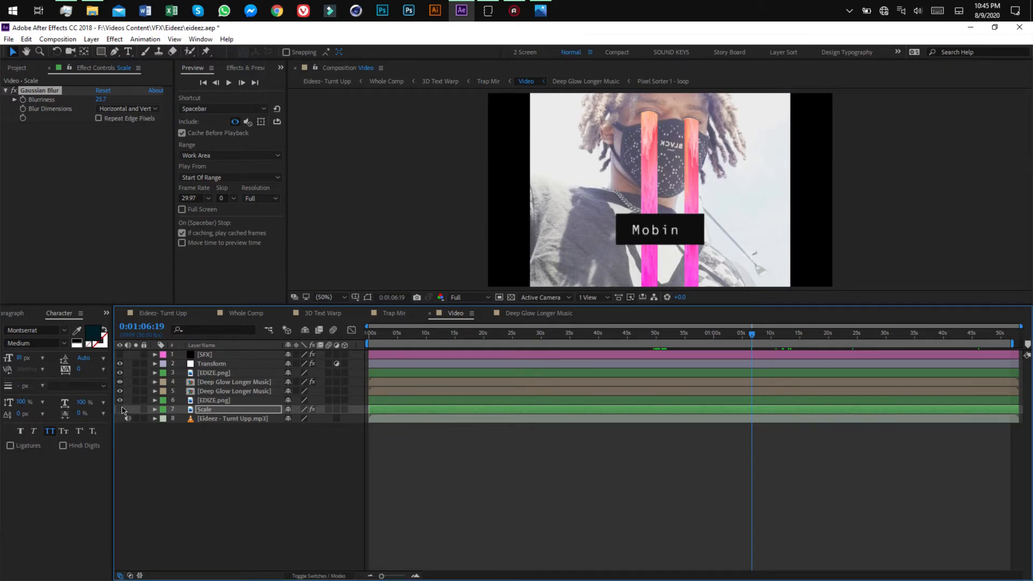
click(213, 473)
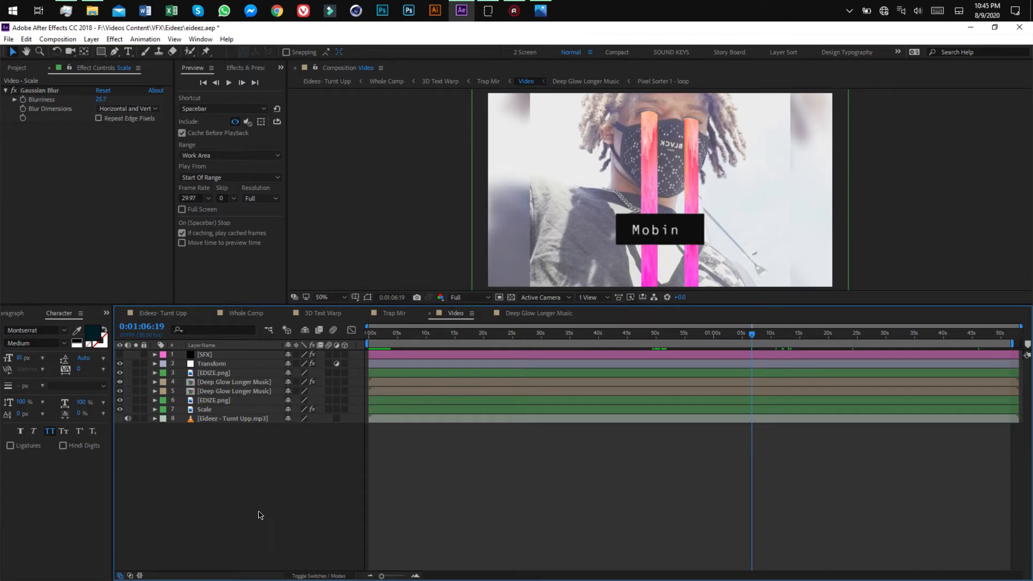
Compare the effects on the Transform and SFX layers and reveal the SFX layer's Sound Keys Output 1 keyframes
click(211, 364)
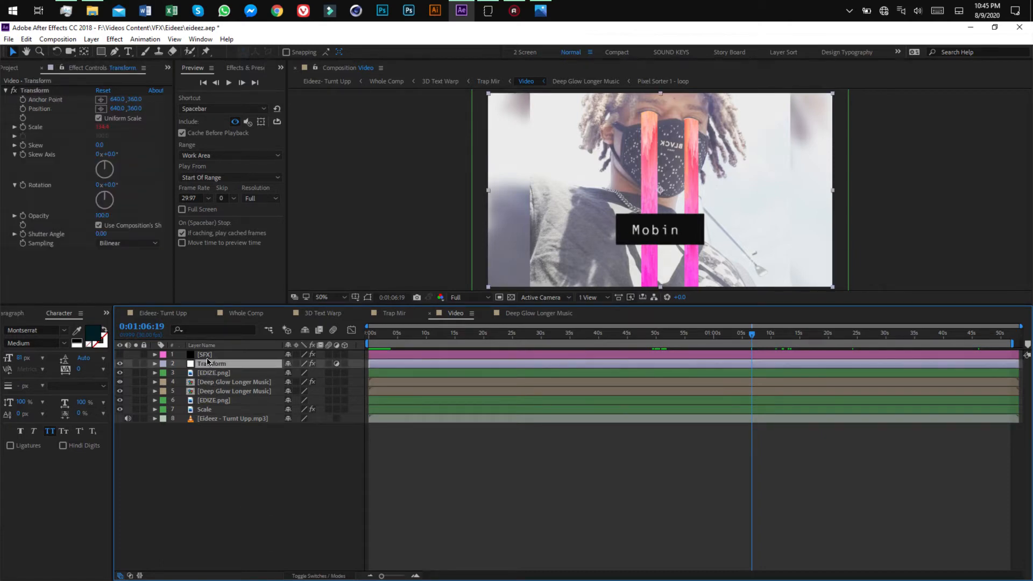
click(207, 355)
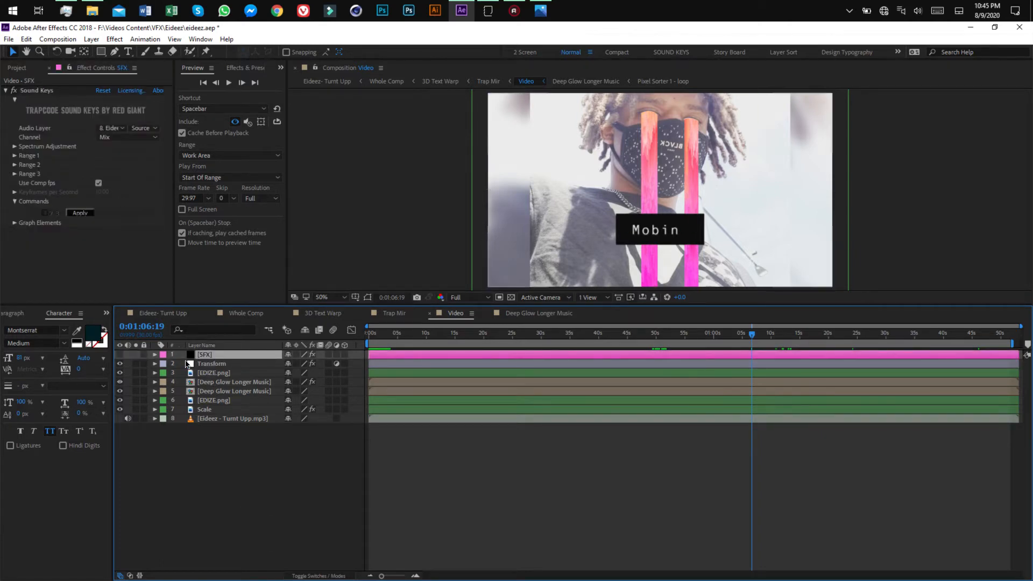
click(213, 365)
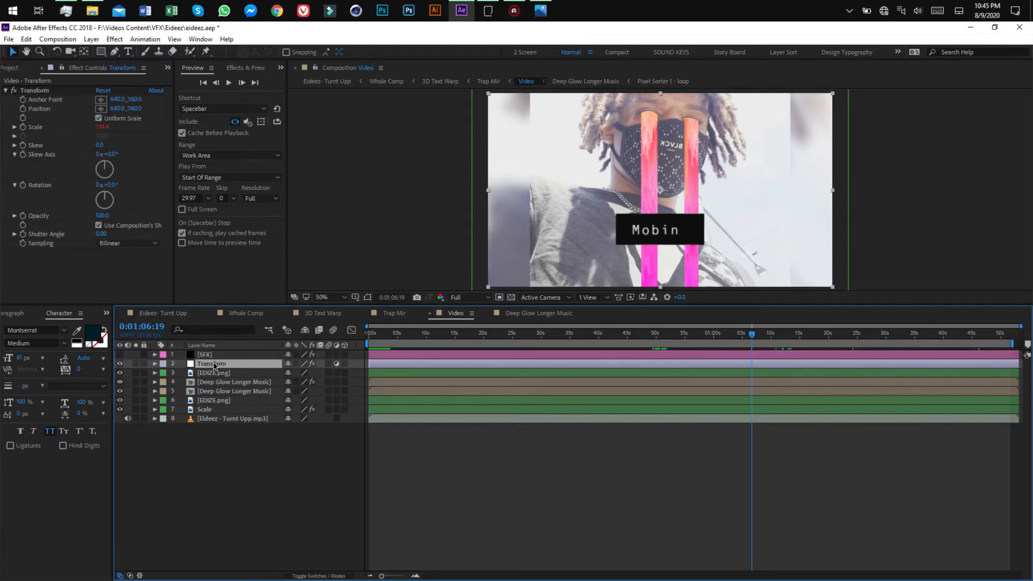
click(212, 356)
key(u)
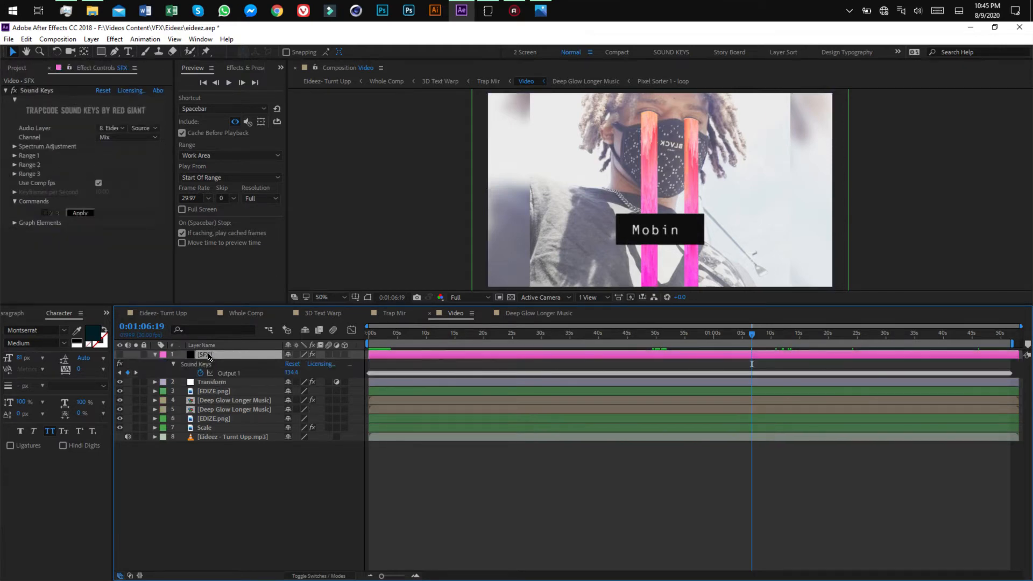
click(214, 382)
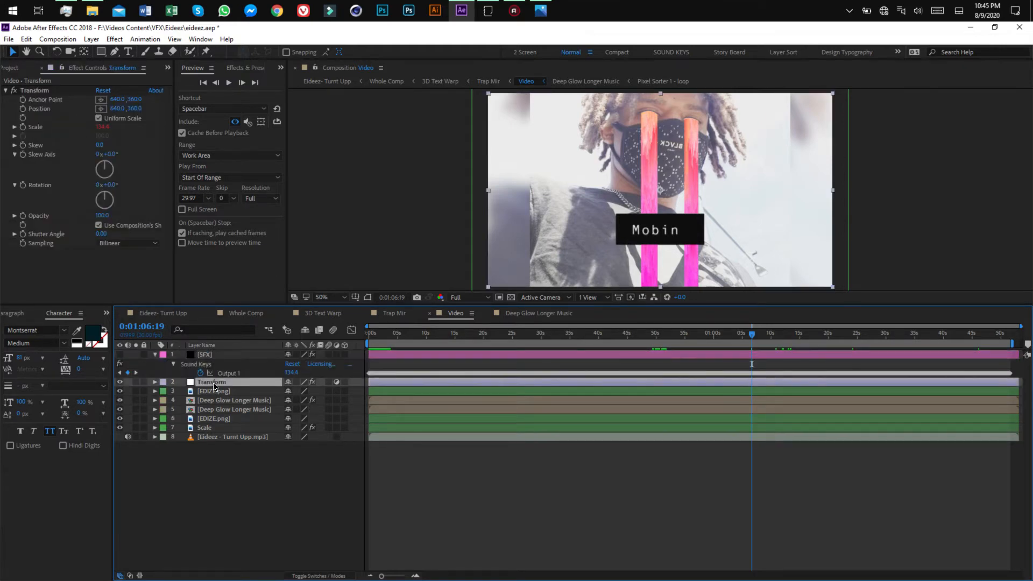
Reveal the expression linking the Transform effect's Scale to Sound Keys Output 1, and make the SFX layer visible
click(155, 382)
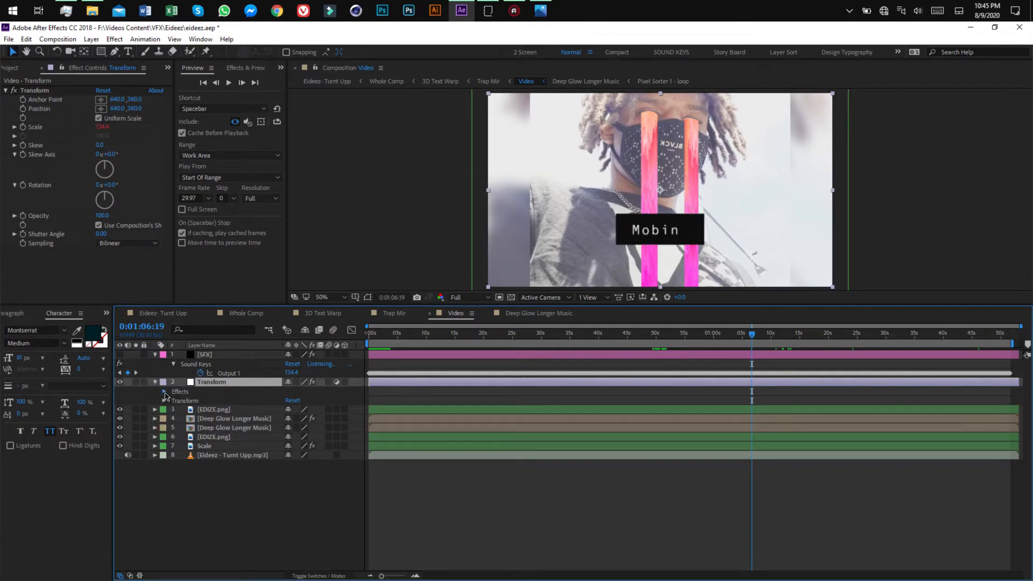
click(165, 392)
click(173, 402)
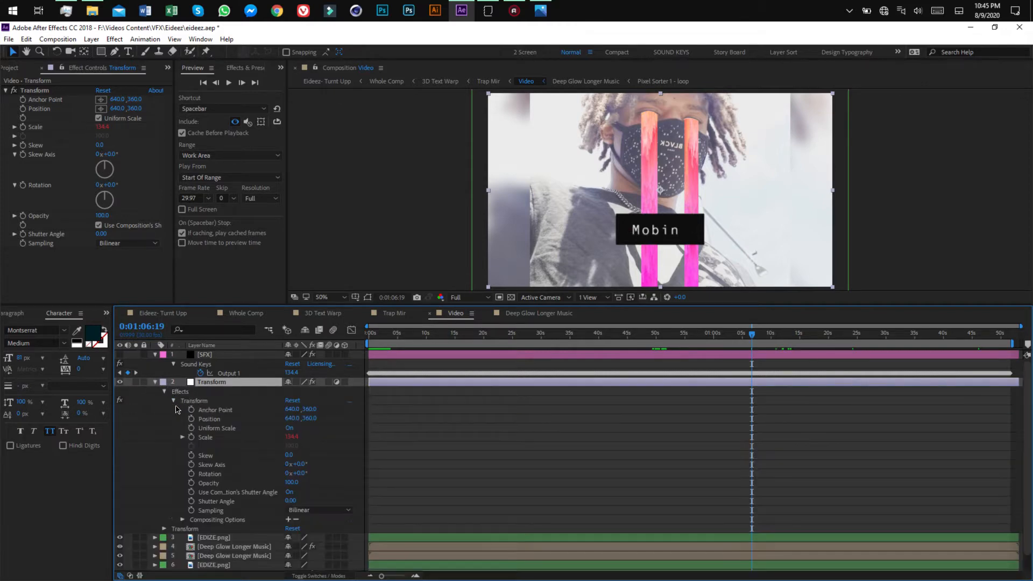
alt+click(191, 437)
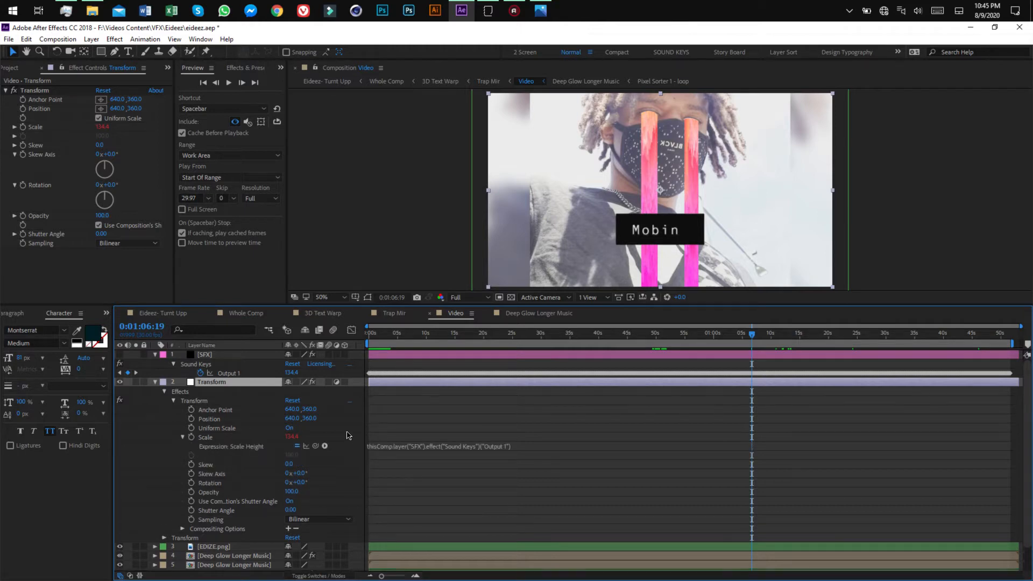
drag(316, 446, 226, 378)
click(119, 355)
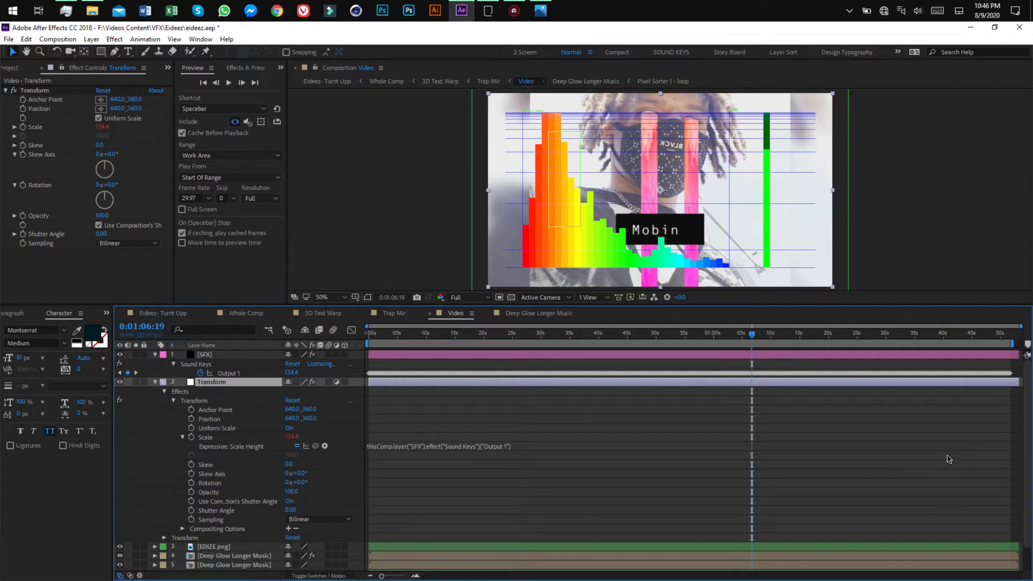
Display the audio waveform of the Eideez - Turnt Upp.mp3 layer and return to the SFX layer
scroll(925, 466, down, 3)
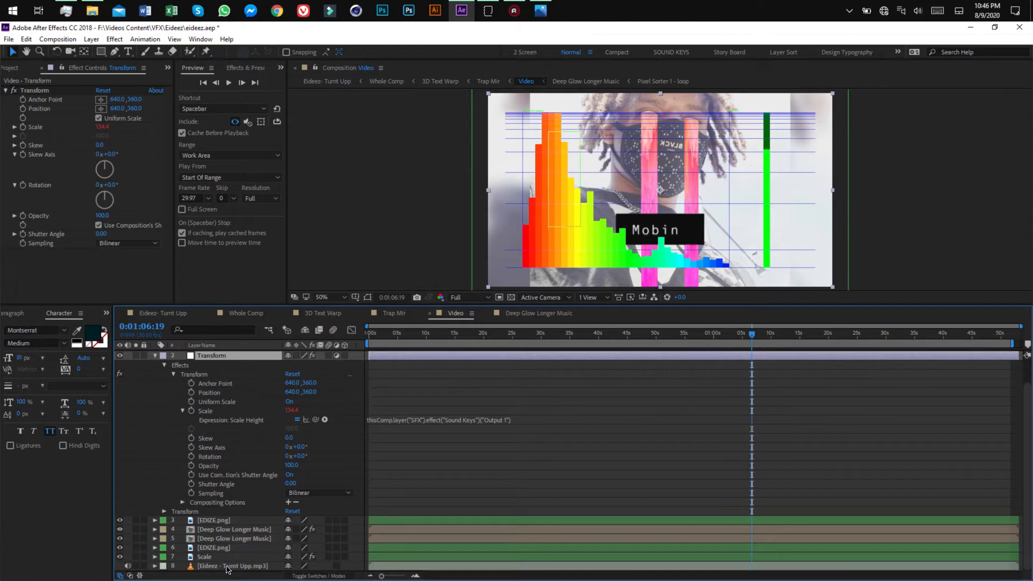
click(226, 567)
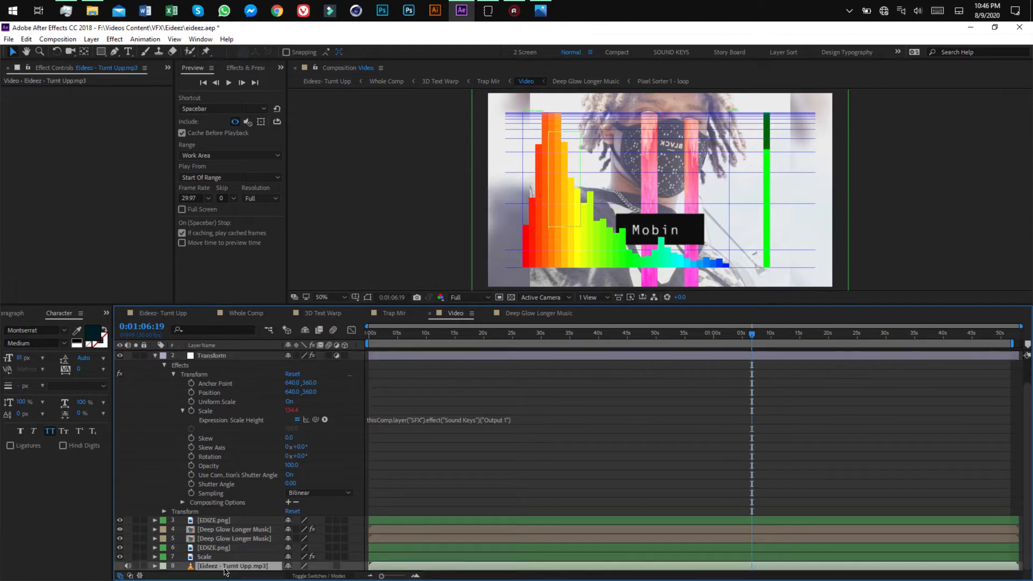
click(155, 566)
ctrl+click(164, 566)
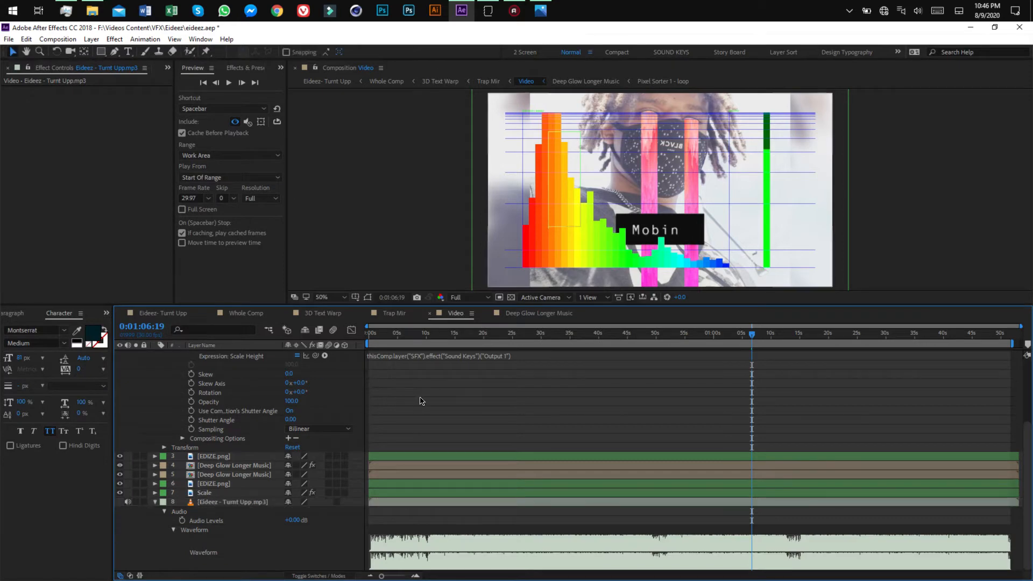
scroll(418, 402, up, 3)
scroll(420, 457, up, 2)
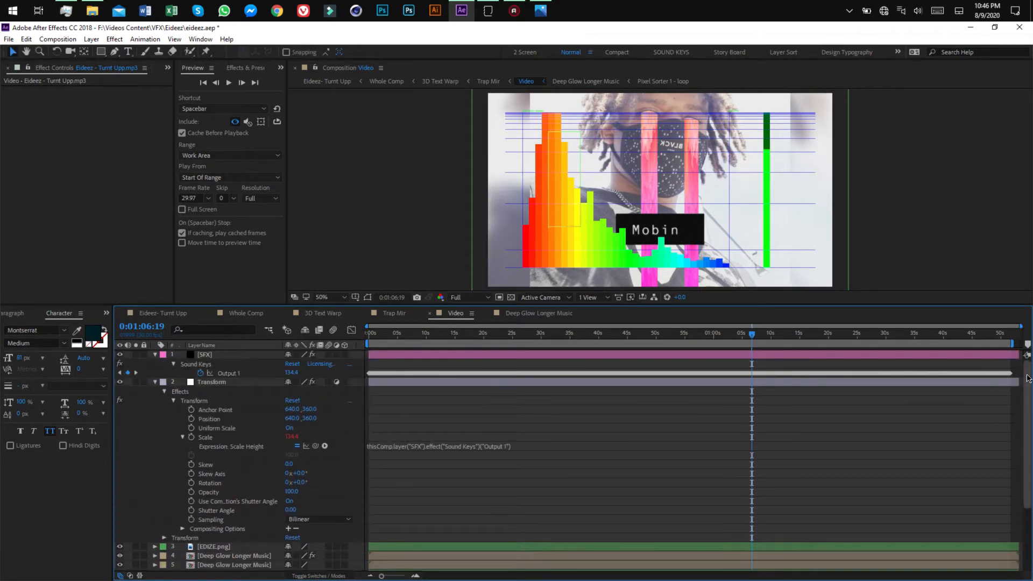
Show the SFX layer's Output 1 property in the Graph Editor and fit the whole graph in view
click(235, 375)
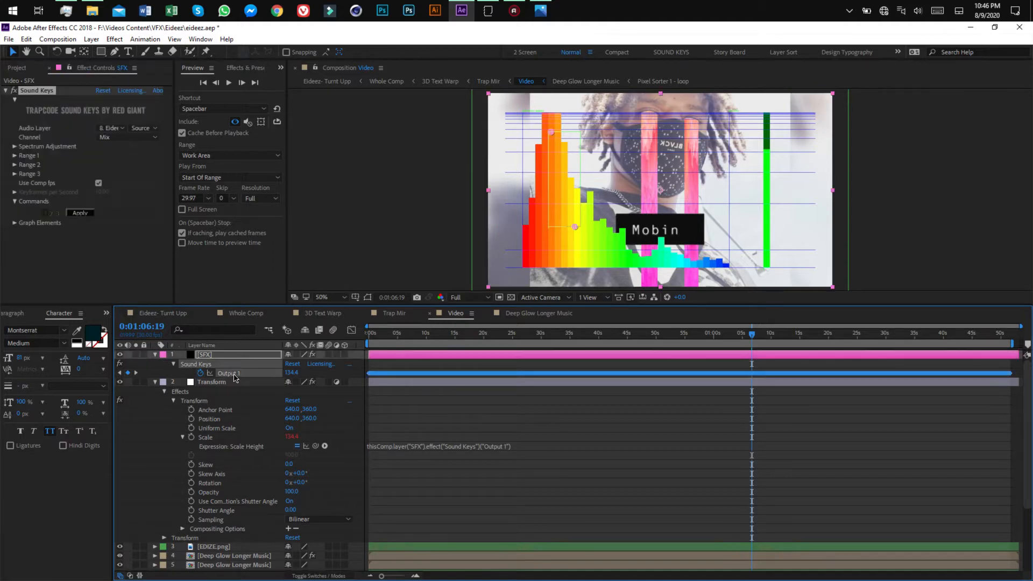
click(351, 330)
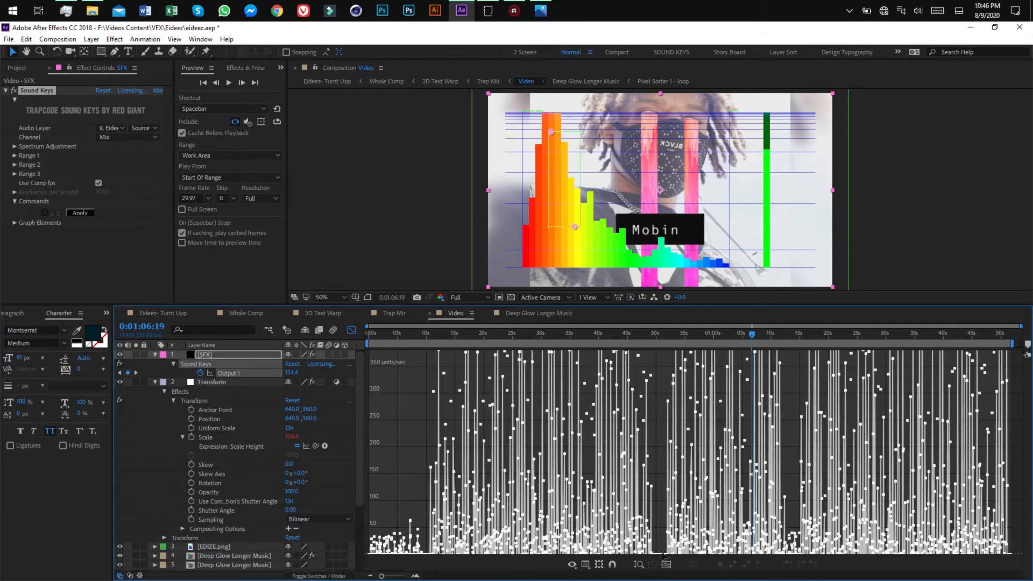
click(639, 565)
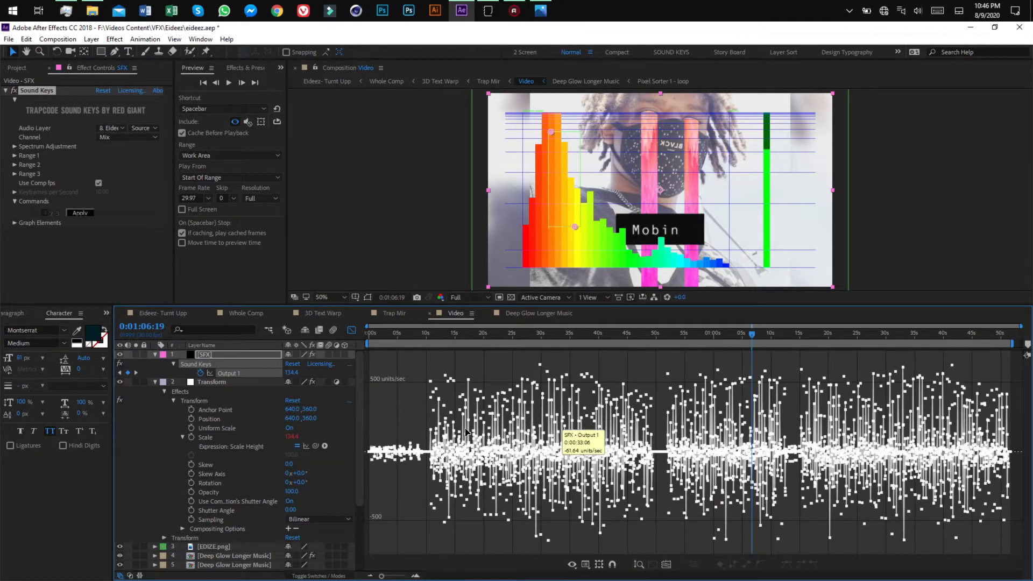
mouse_move(466, 431)
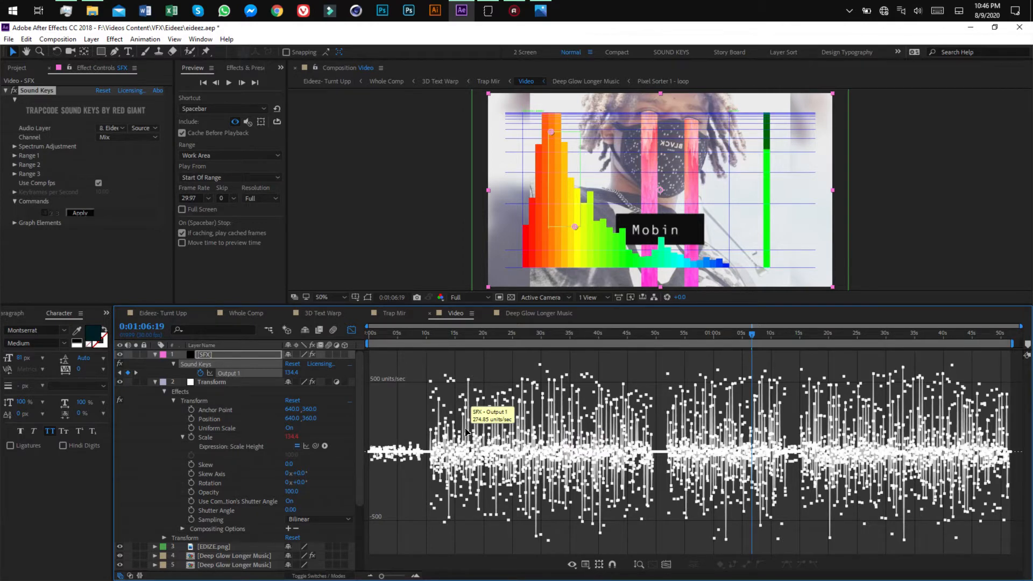
Examine the Output 1 graph's peaks frame by frame around 0:01:06:19, restore the full time range, and collapse the SFX and Transform layers
click(416, 575)
click(416, 576)
click(415, 576)
click(416, 575)
click(416, 576)
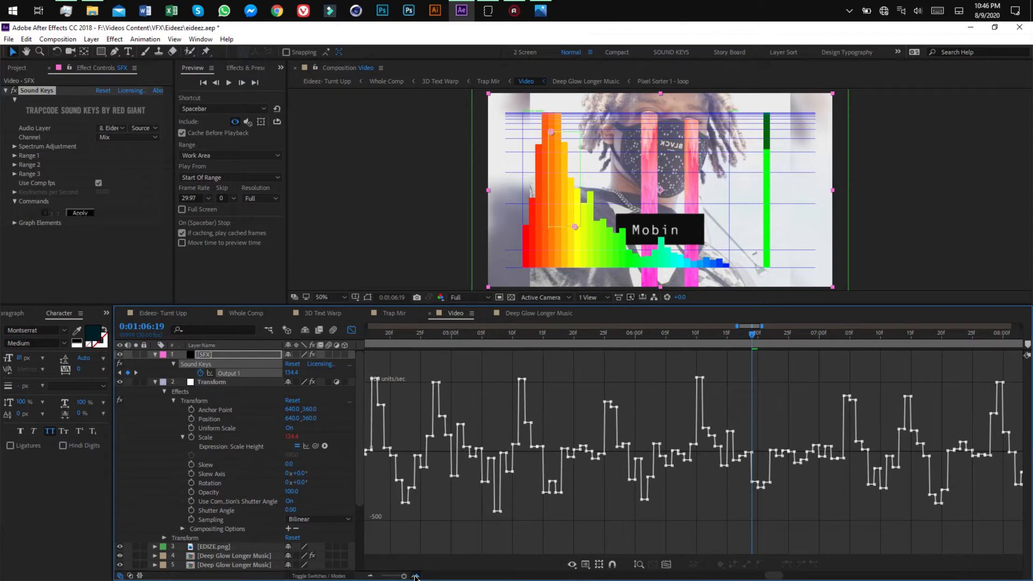
click(416, 576)
click(415, 576)
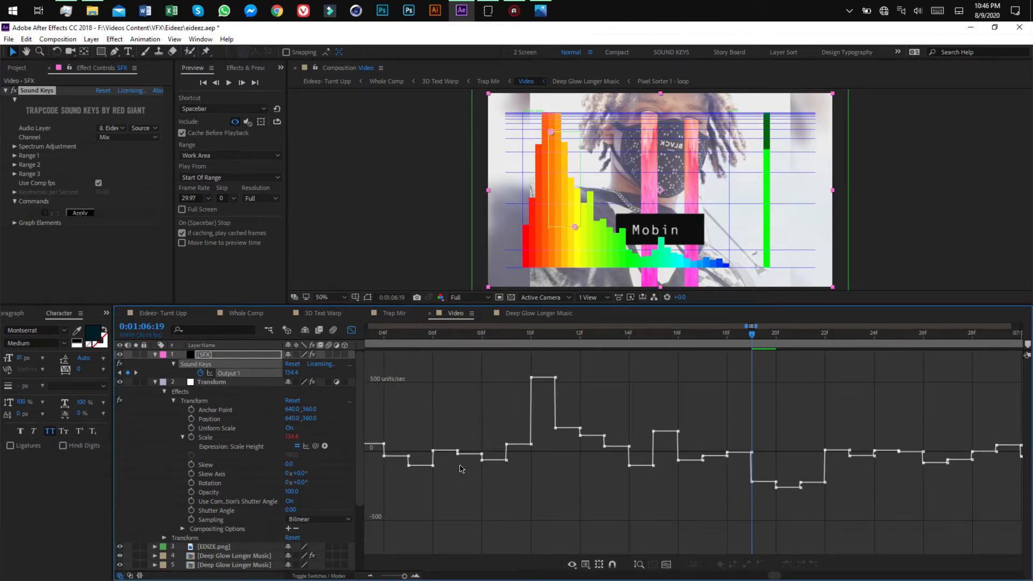
mouse_move(531, 421)
mouse_move(499, 461)
drag(405, 576, 382, 572)
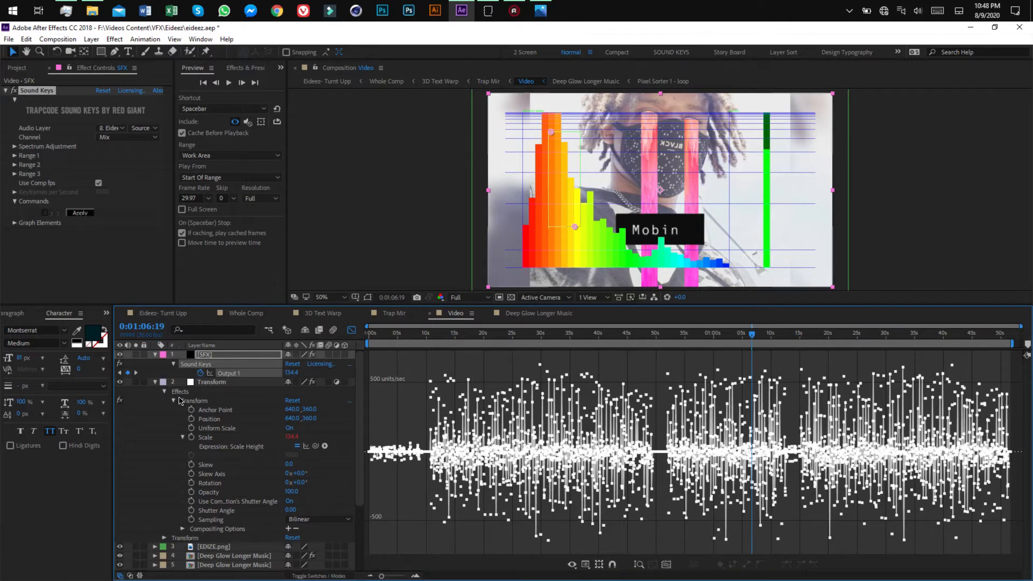
click(155, 355)
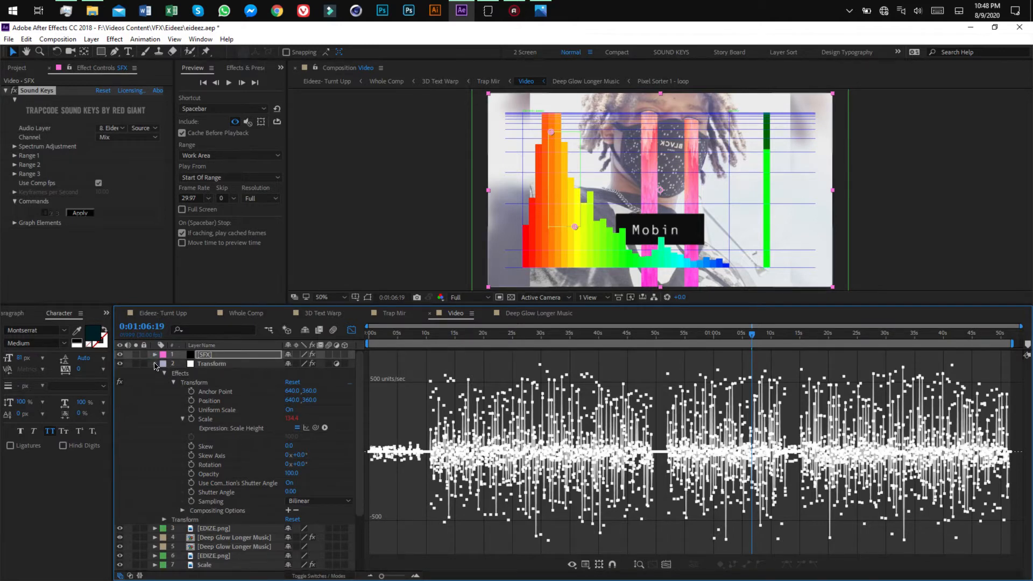
click(155, 365)
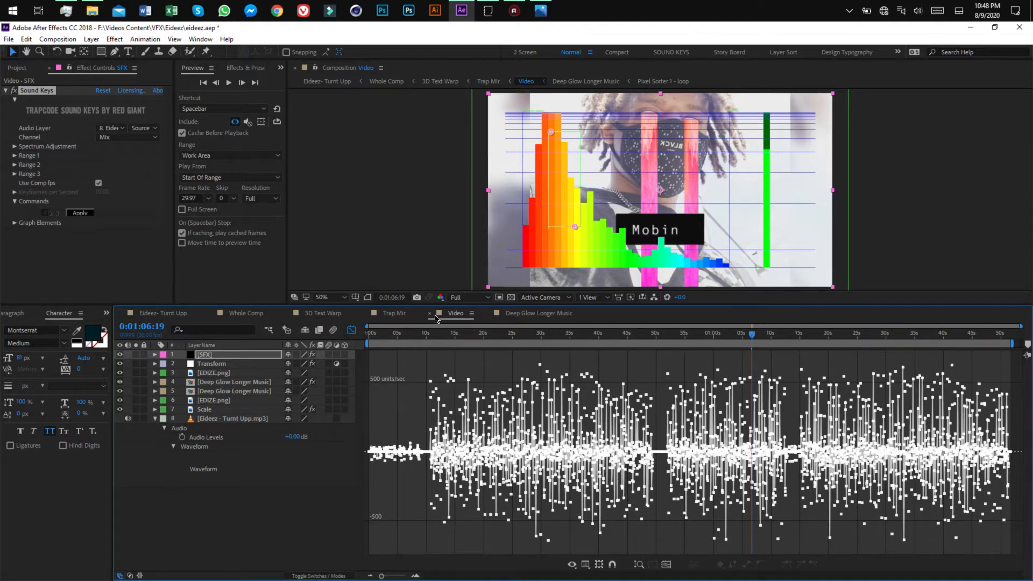
Open the Trap Mir composition at 0:00:47:11, switch off the Twitch 5 layer's effects, and enlarge the timeline around the effect layers
click(394, 314)
drag(655, 339, 641, 338)
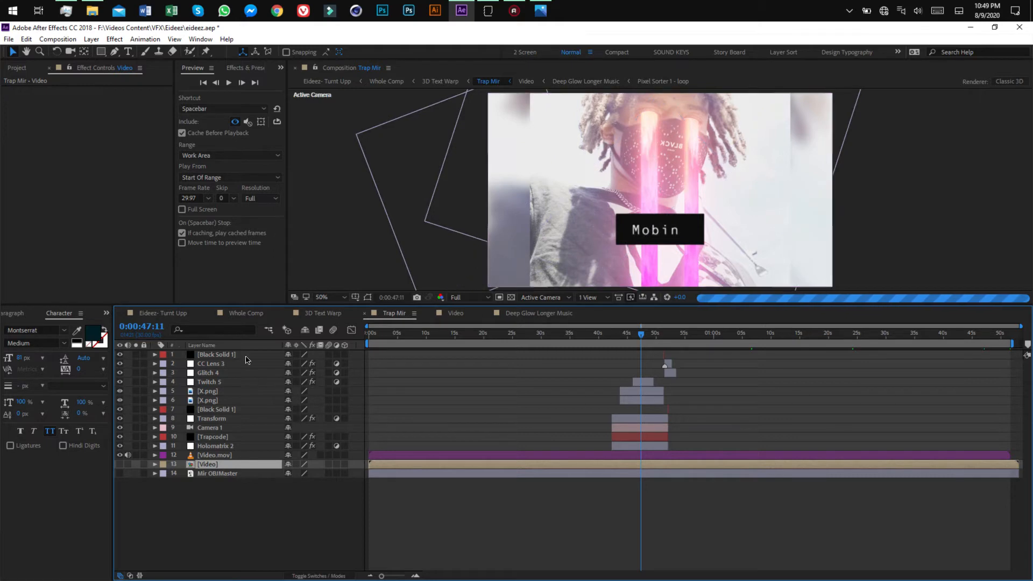
click(311, 382)
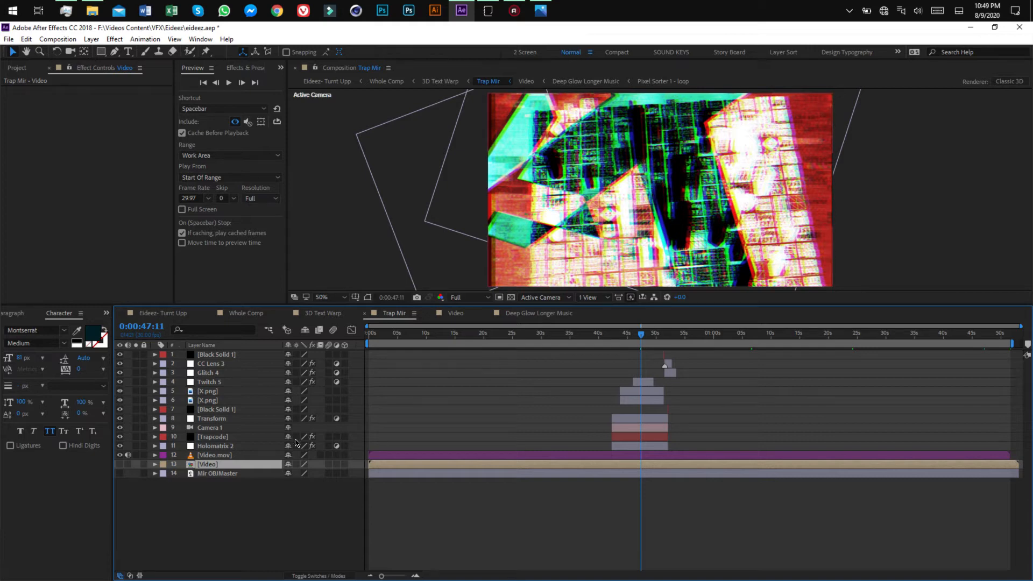
click(417, 576)
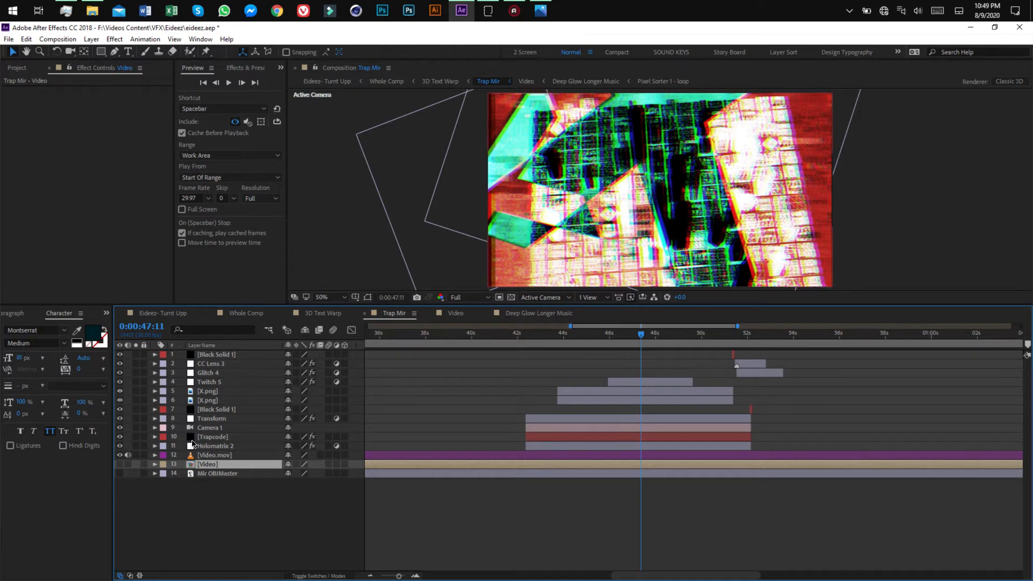
Select the Black Solid 1 layer above Transform and display the Trap Mir frame at 0:00:47:20
click(216, 410)
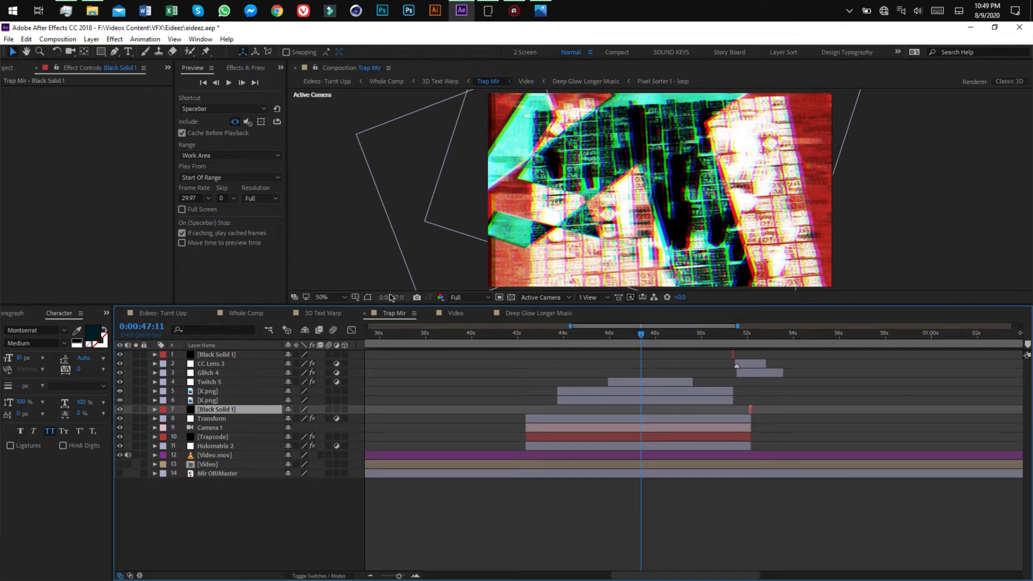
key(space)
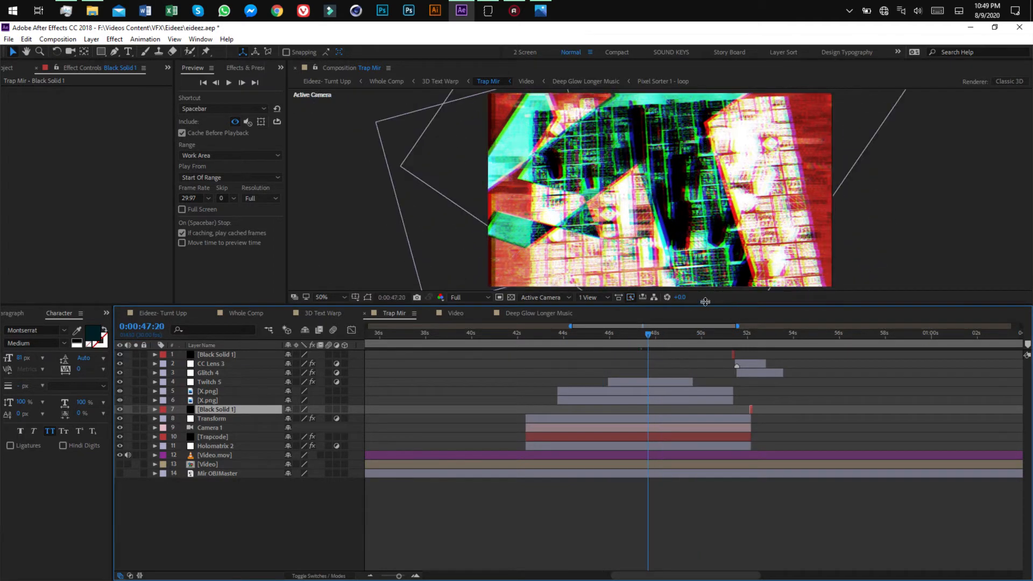
key(space)
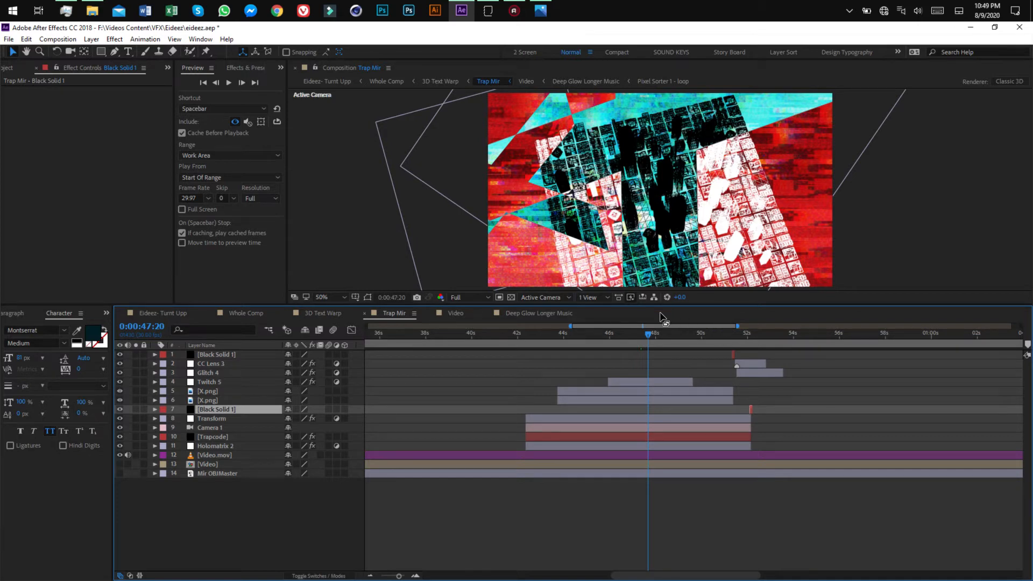
Preview the Trap Mir work area and set its start to about 40 seconds on the full timeline
key(space)
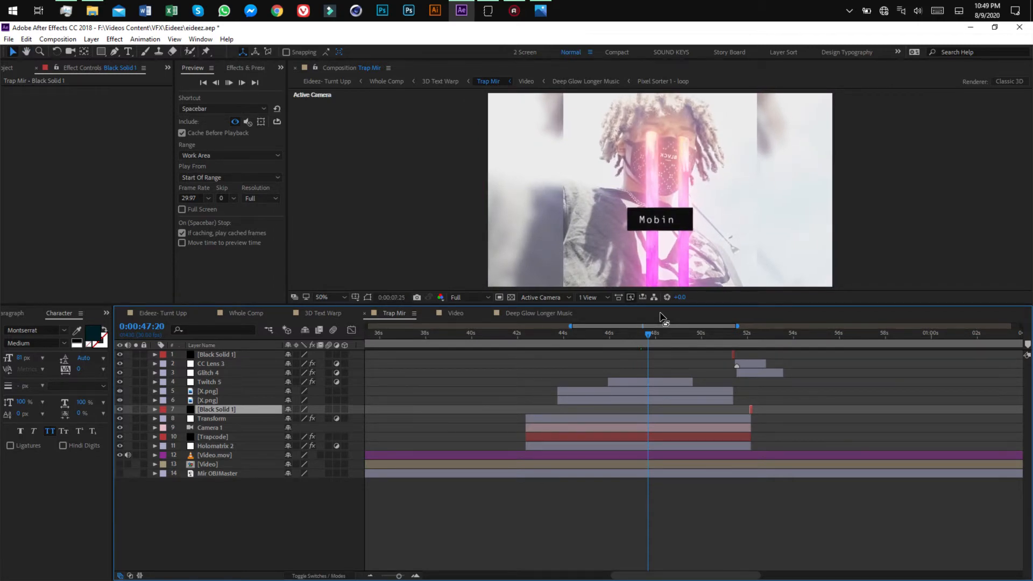
key(space)
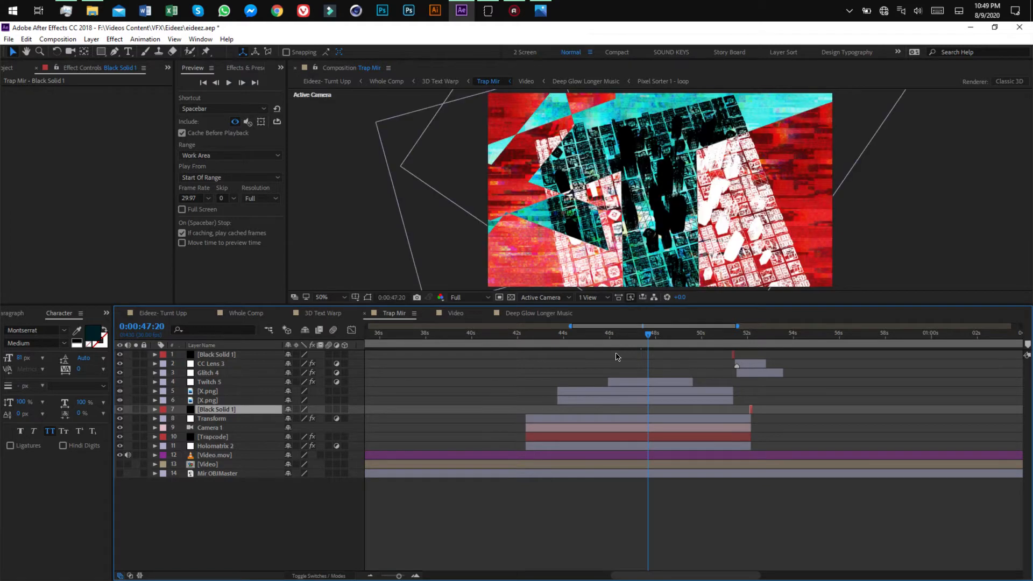
drag(399, 576, 373, 576)
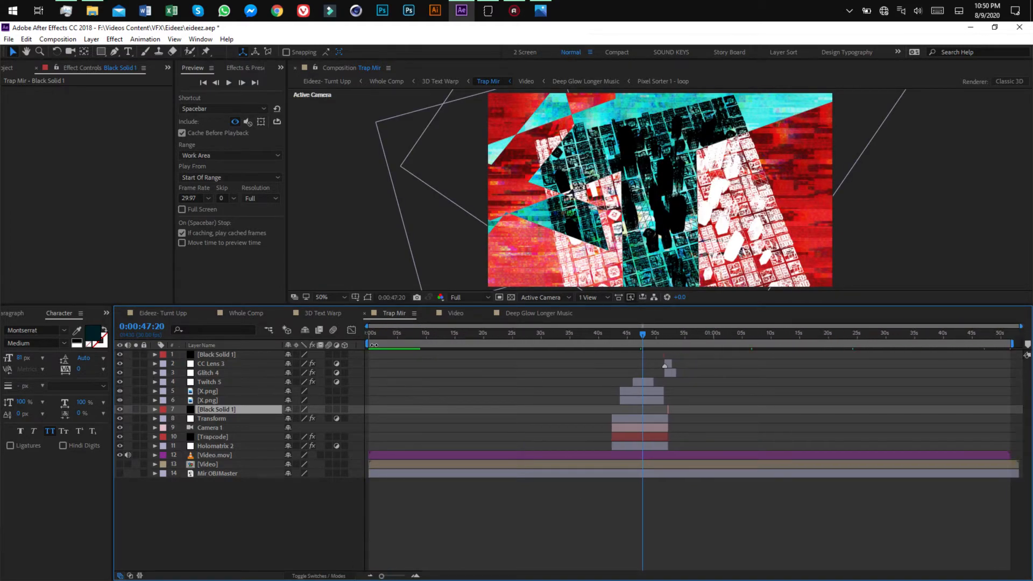
drag(364, 341, 600, 334)
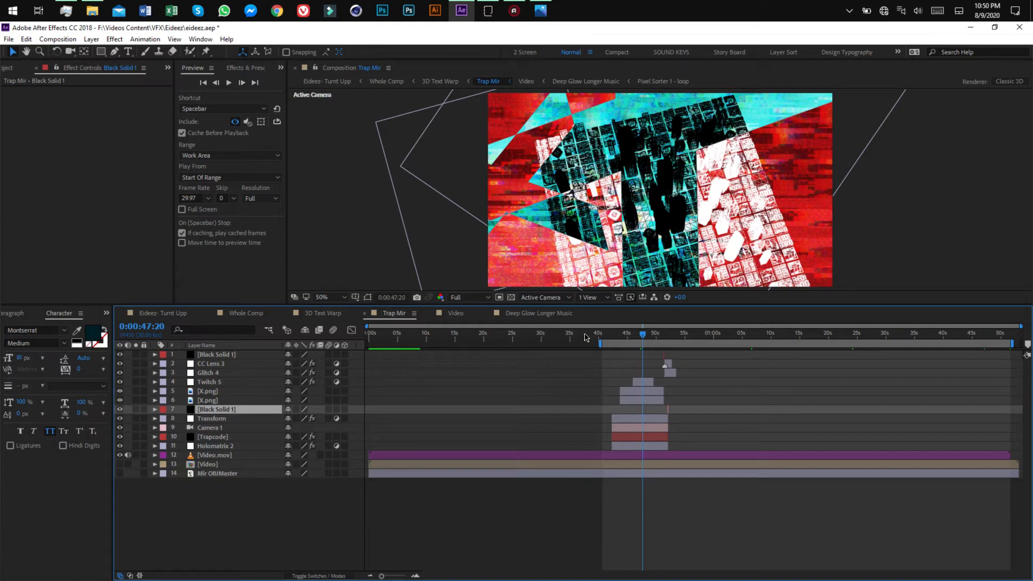
Examine the preview's Play From choices and frame Skip options without changing them
click(214, 181)
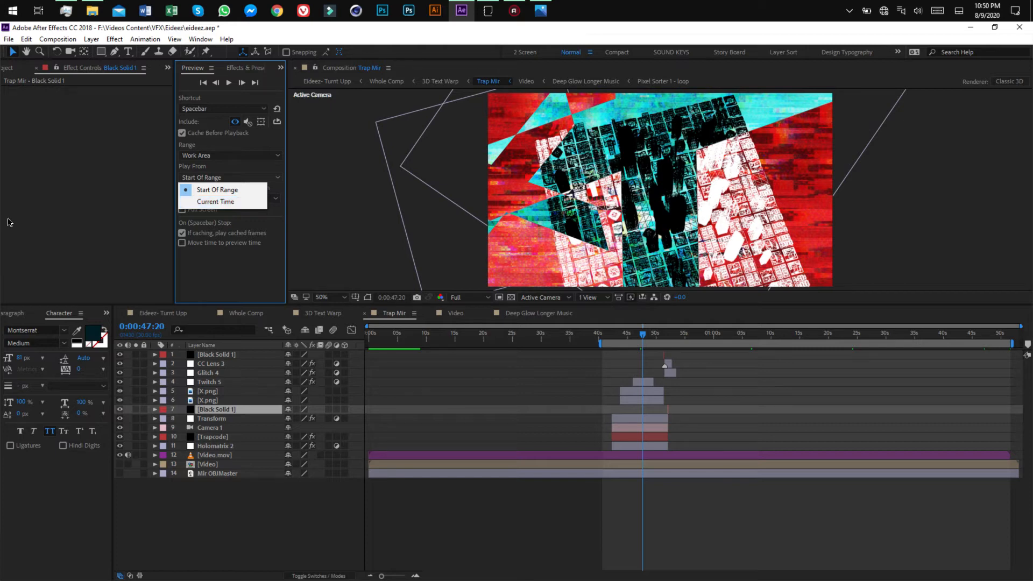
click(215, 274)
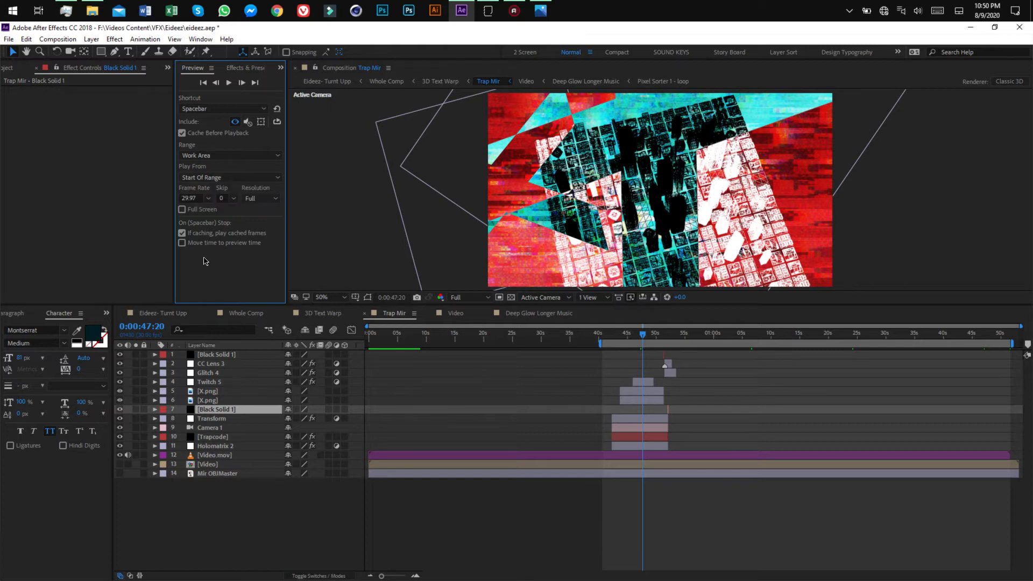
click(233, 199)
click(236, 289)
click(229, 177)
click(224, 262)
click(233, 198)
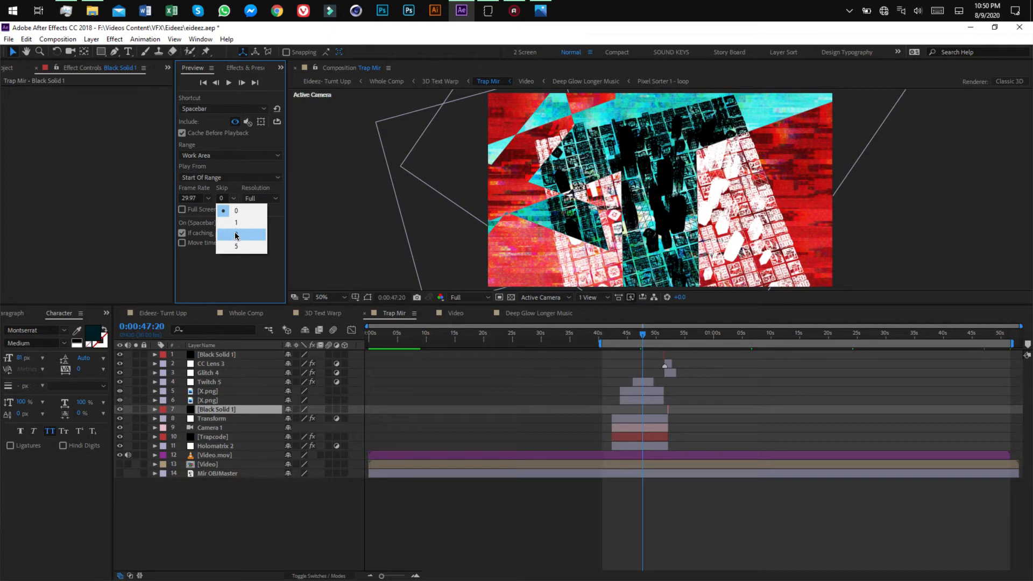
click(200, 276)
click(213, 180)
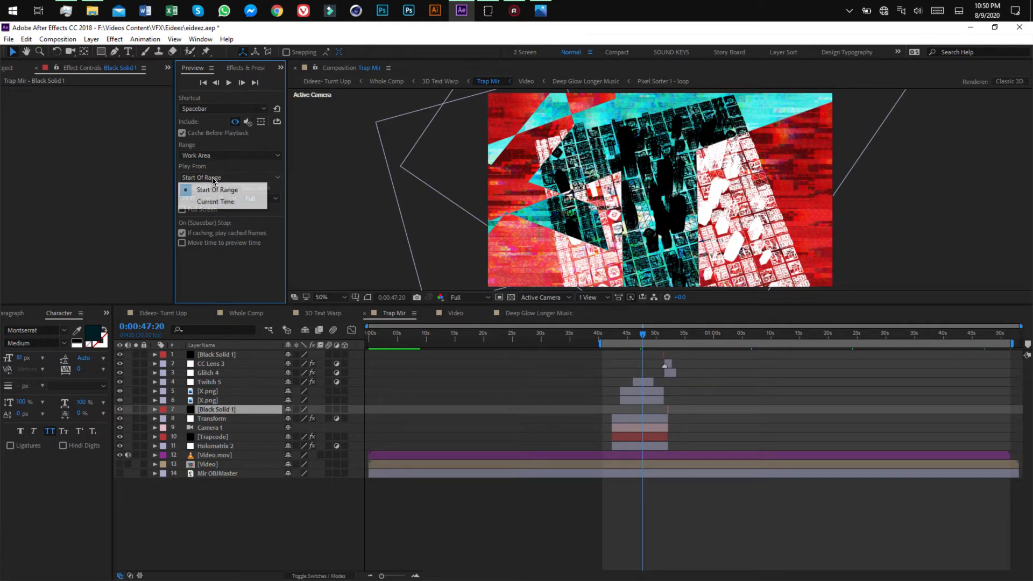
click(237, 280)
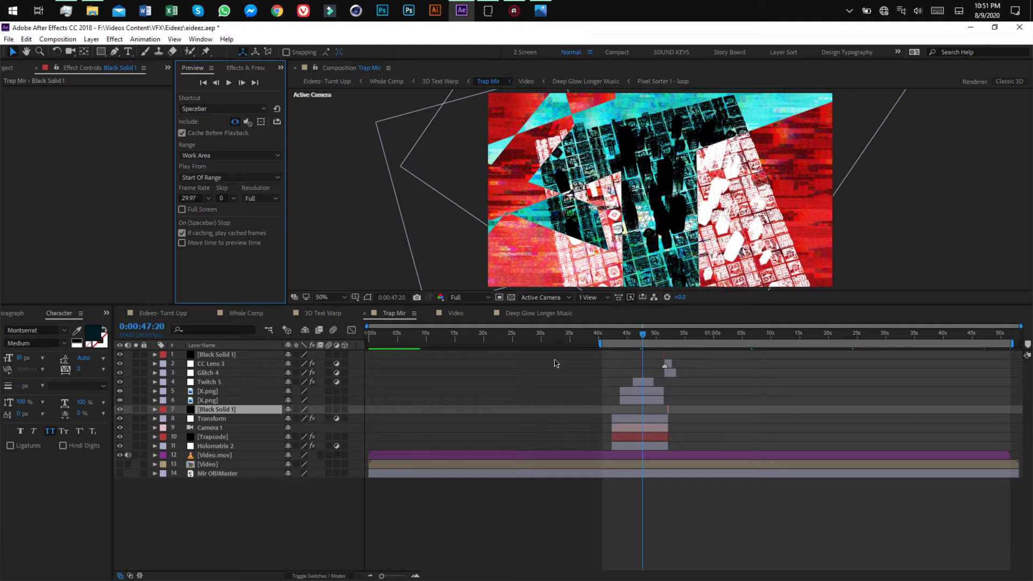
Open the 3D Text Warp composition at 0:00:56:19 and enlarge the timeline around the staggered Eideez Zoom GI layers
drag(569, 337, 450, 357)
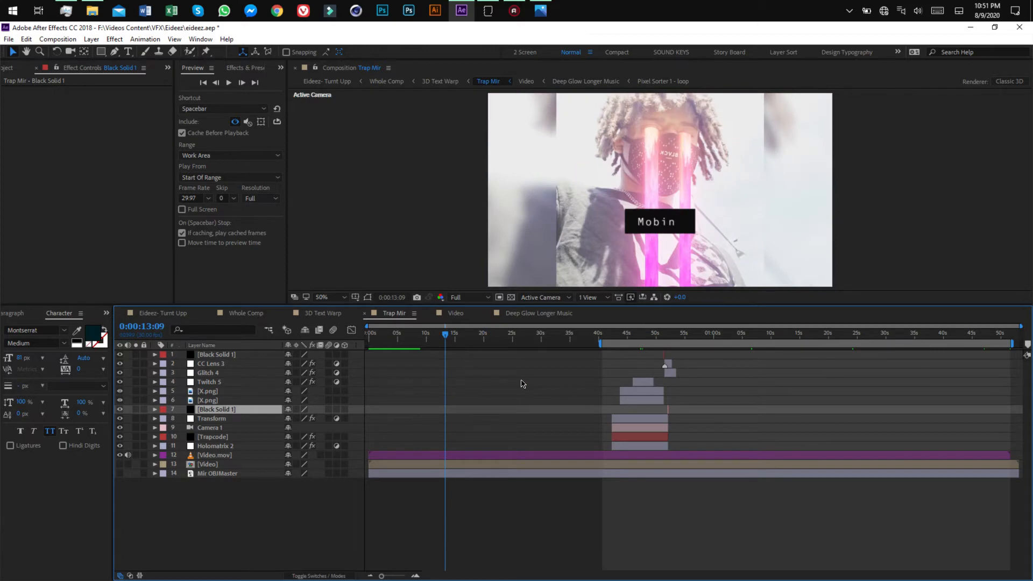
click(325, 314)
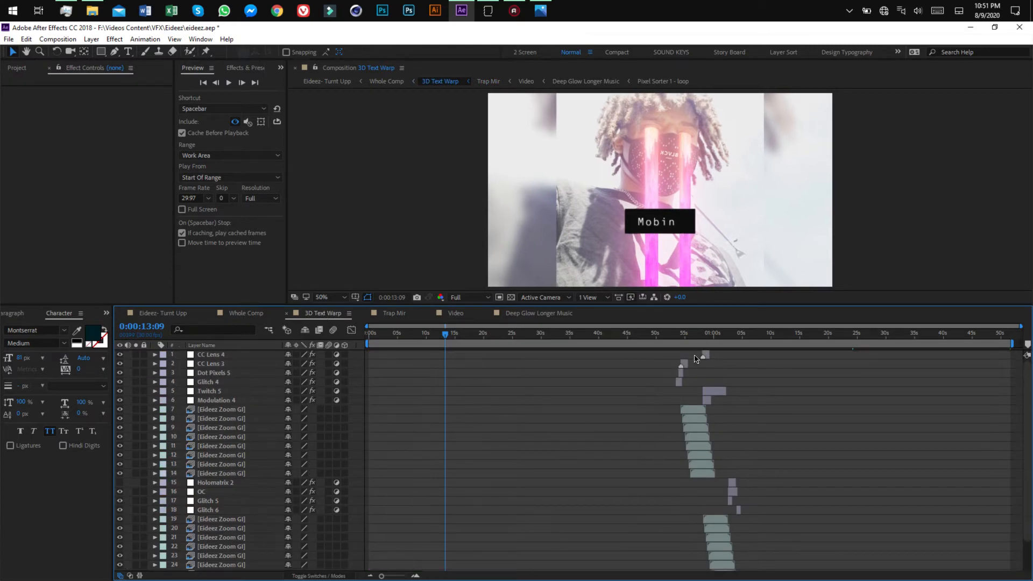
click(694, 335)
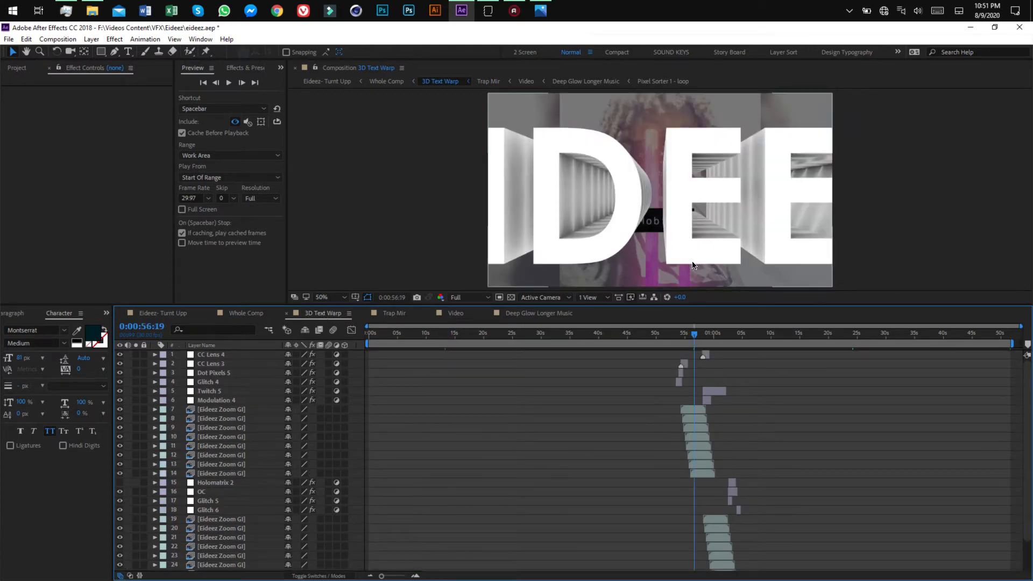
click(416, 575)
click(417, 575)
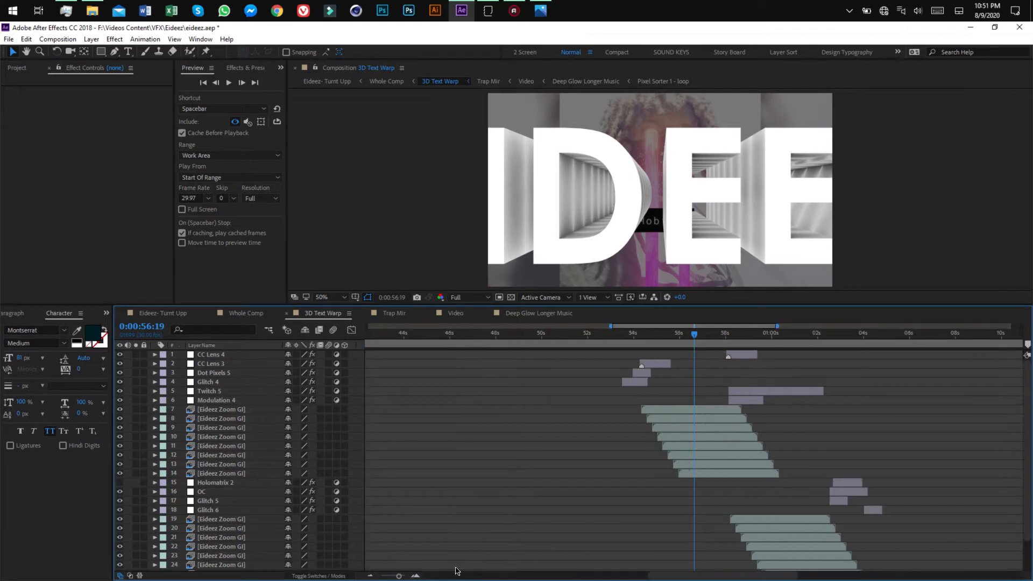
drag(748, 574, 792, 574)
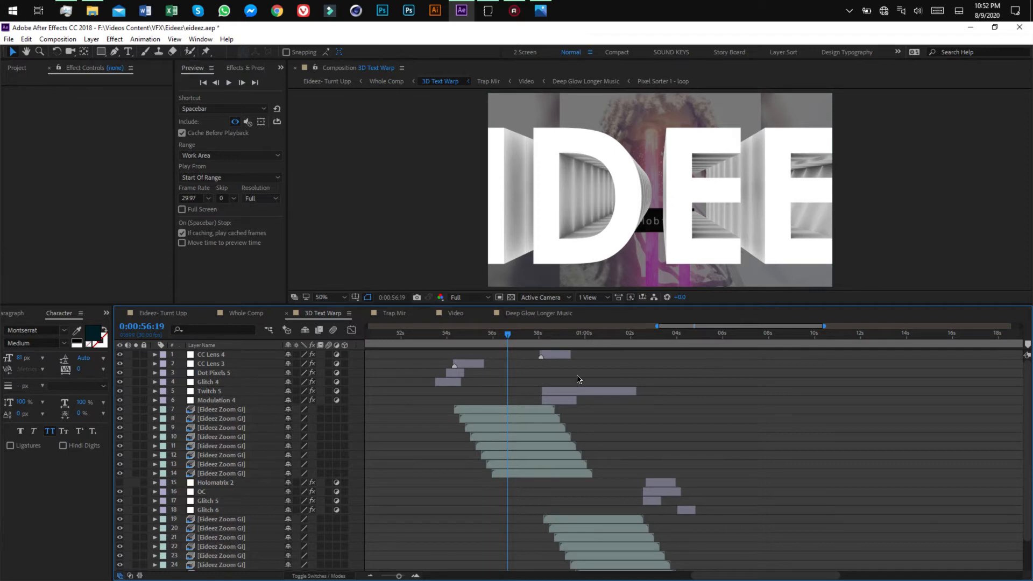
Hide Eideez Zoom GI layers 8 through 13 in the 3D Text Warp composition
click(218, 419)
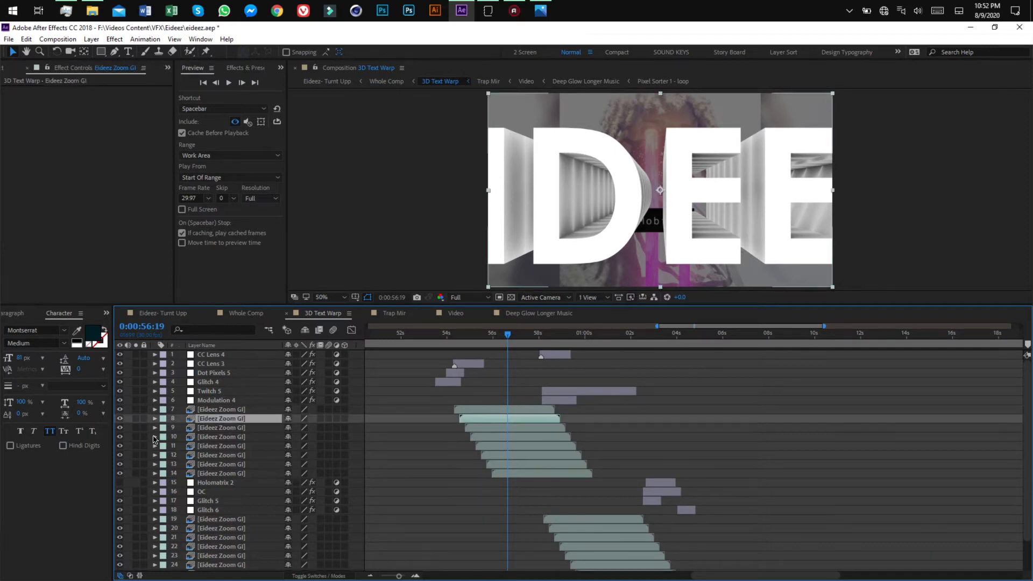
drag(119, 424, 119, 455)
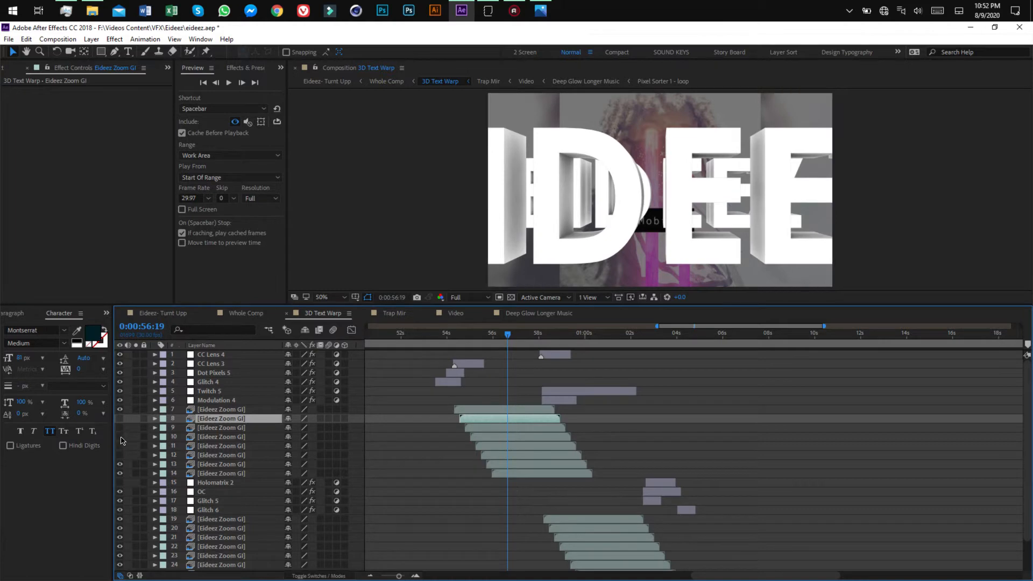
click(119, 464)
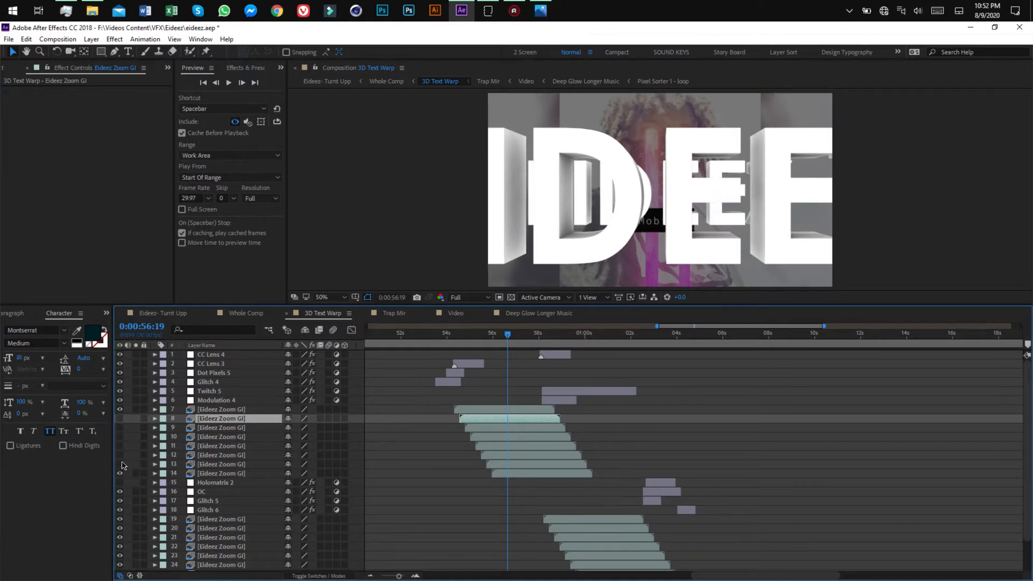
click(121, 447)
click(120, 447)
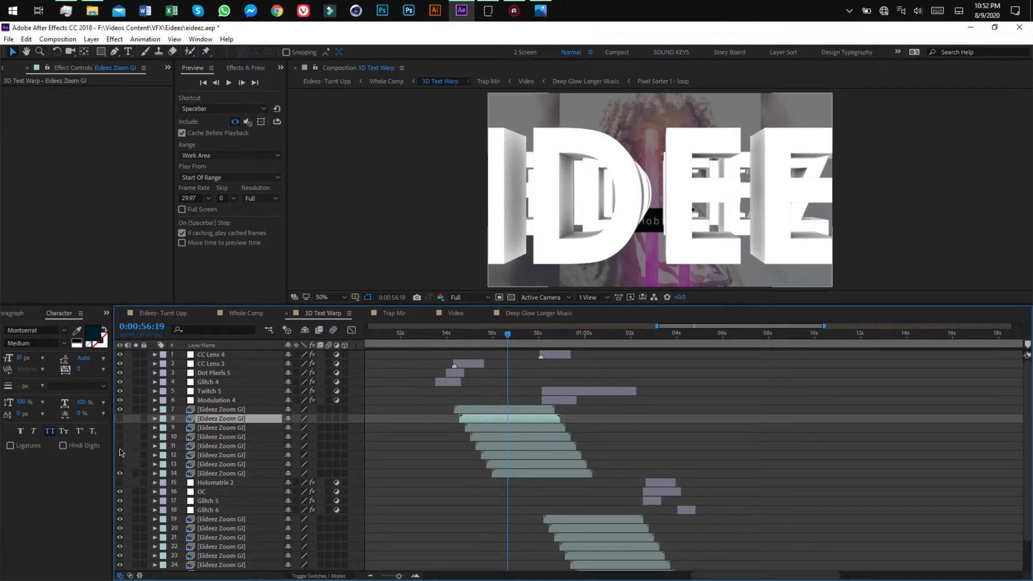
Show Eideez Zoom GI layers 8, 10 and 12, hide layer 7, and go to 0:00:57:22
click(121, 456)
click(120, 436)
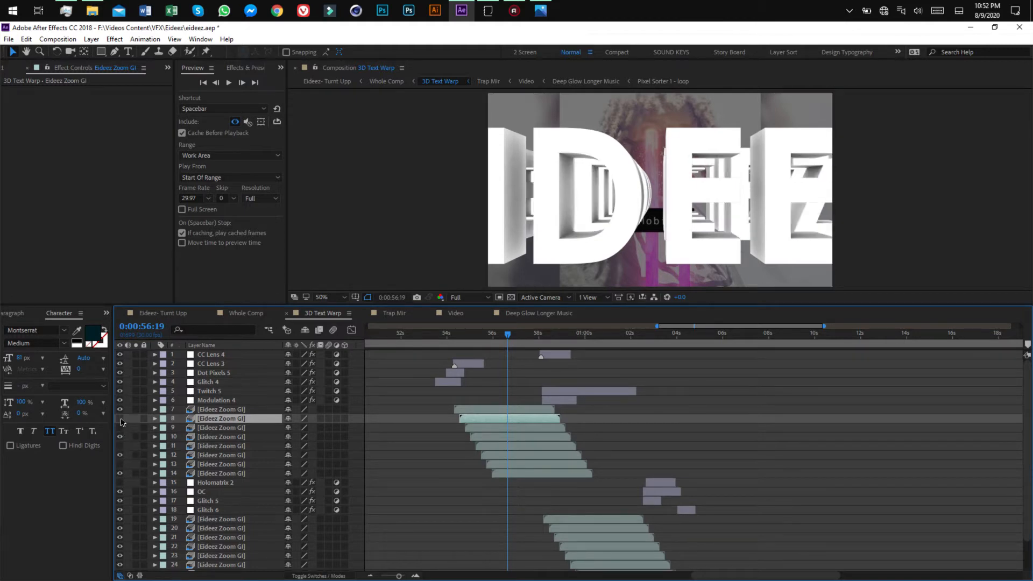
click(120, 419)
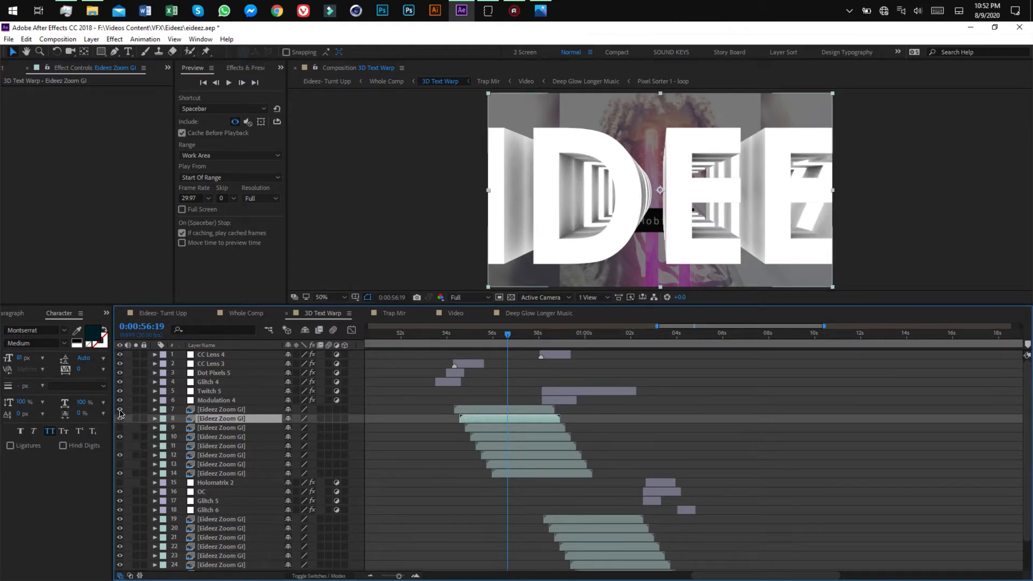
click(121, 410)
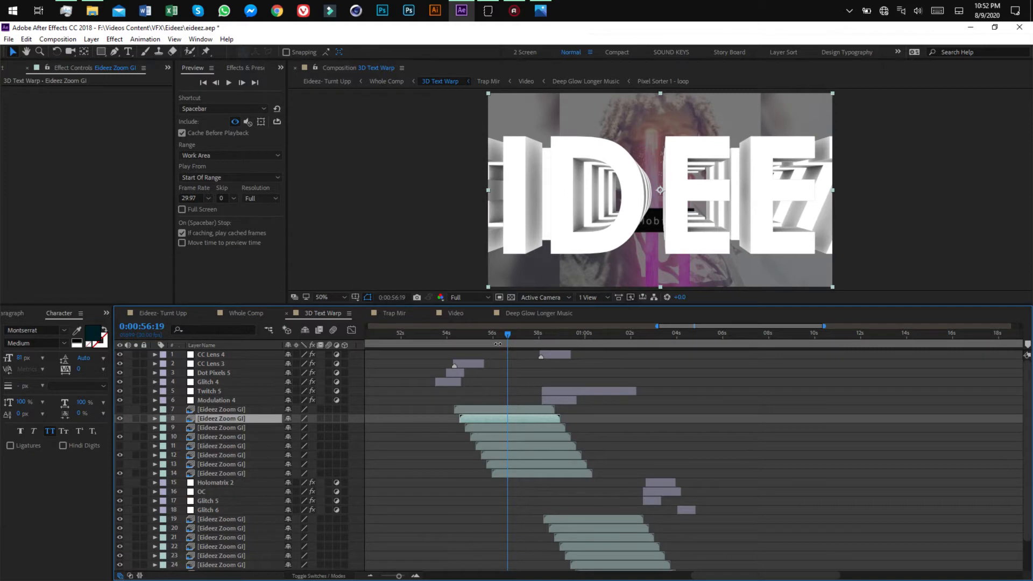
mouse_move(507, 341)
mouse_down()
mouse_move(436, 345)
mouse_move(523, 351)
mouse_up()
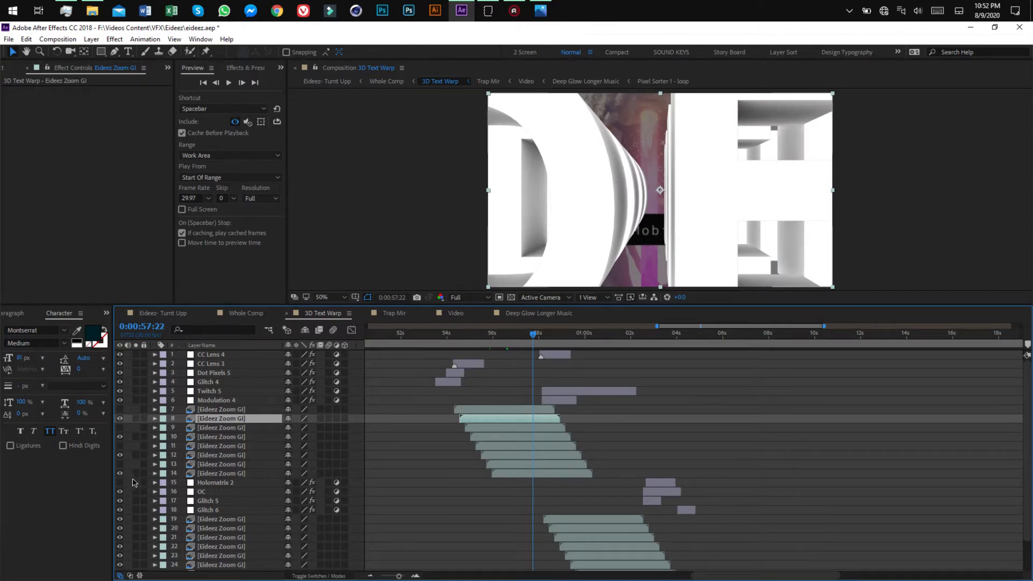
Make all hidden Eideez Zoom GI layers from 7 to 13 visible again and save the project
drag(120, 464, 119, 410)
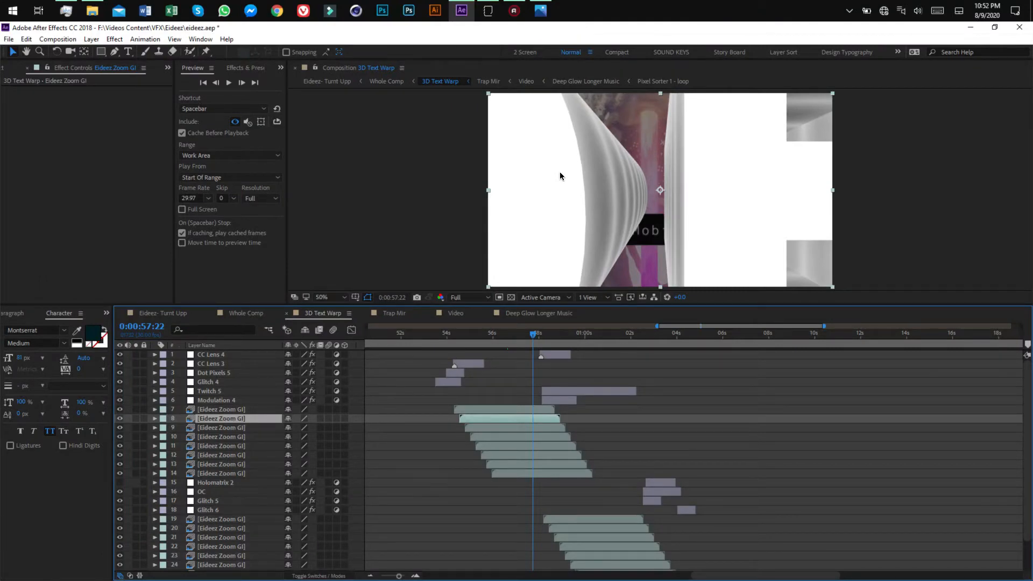
click(641, 414)
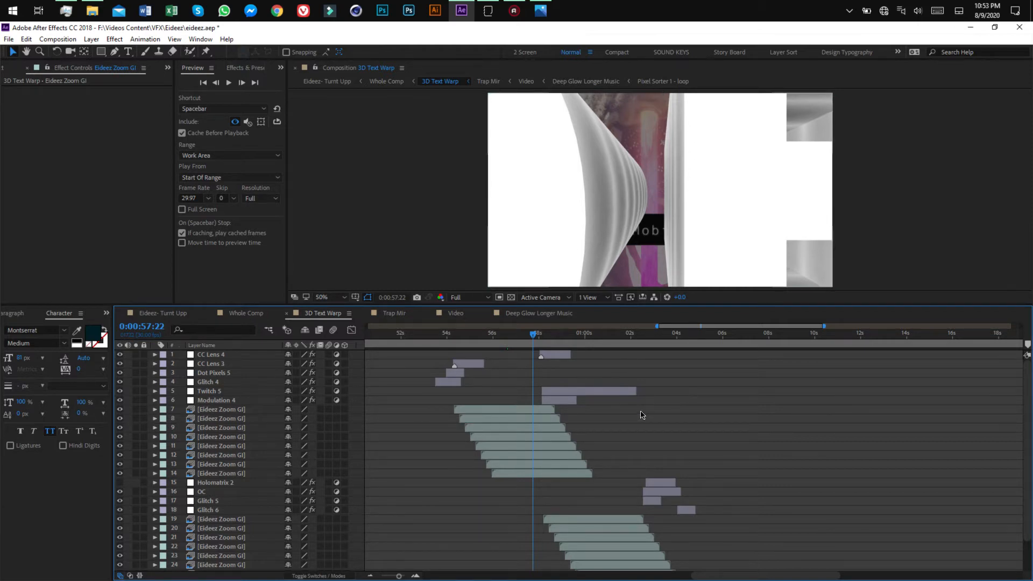
key(ctrl+s)
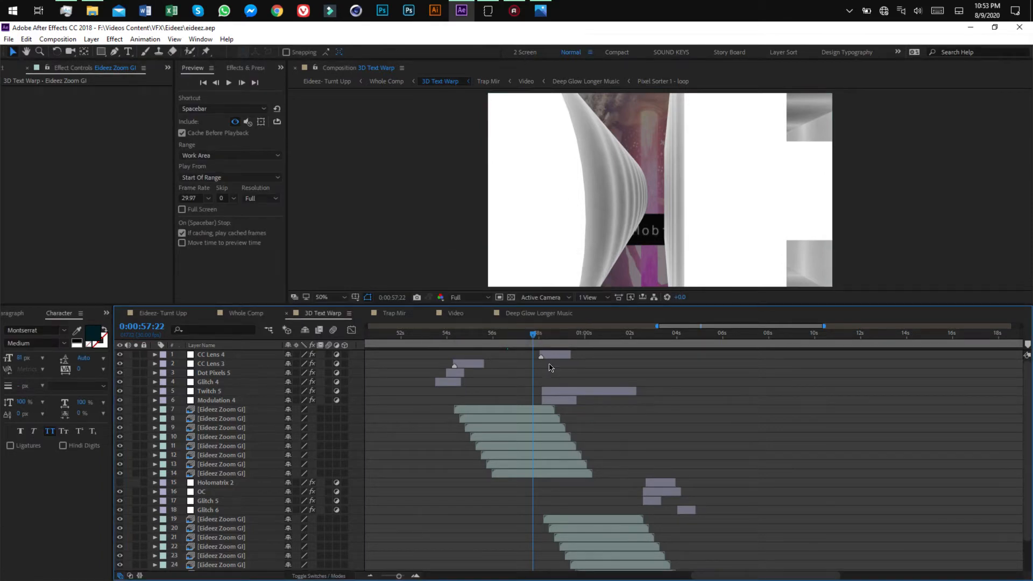
Go to 0:00:59:29 and select the Black Solid 1 layer directly above Trap Mir
drag(531, 334, 584, 351)
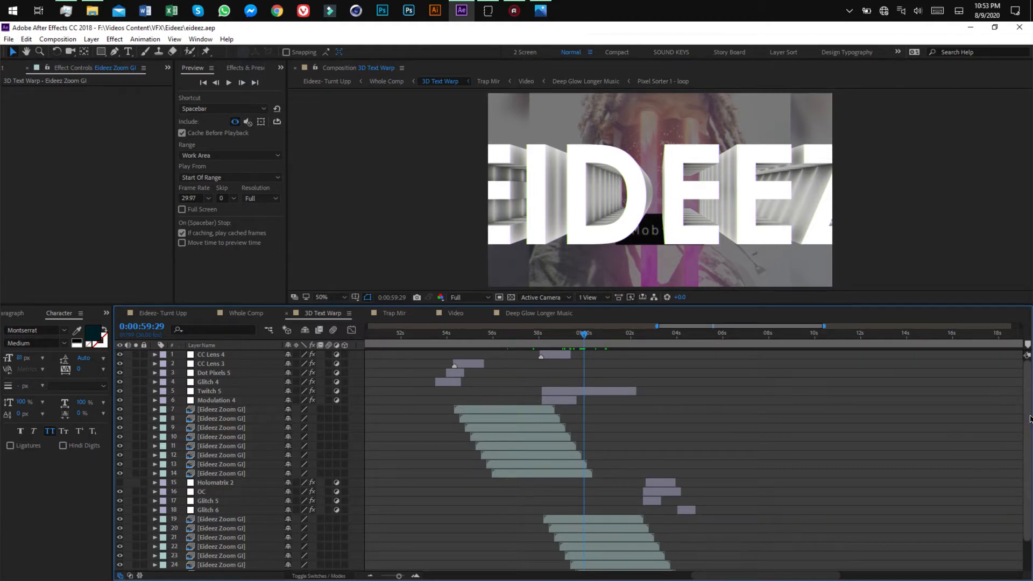
scroll(947, 491, down, 2)
click(476, 557)
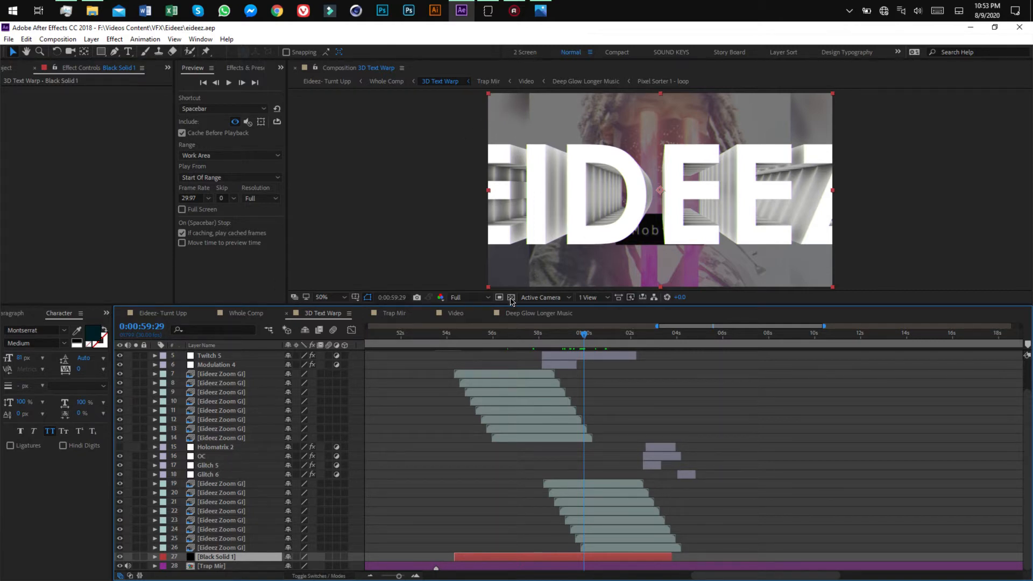
Examine the end of the 3D text warp and the Glitch 6 section between 0:01:02:28 and 0:01:04:13
click(647, 342)
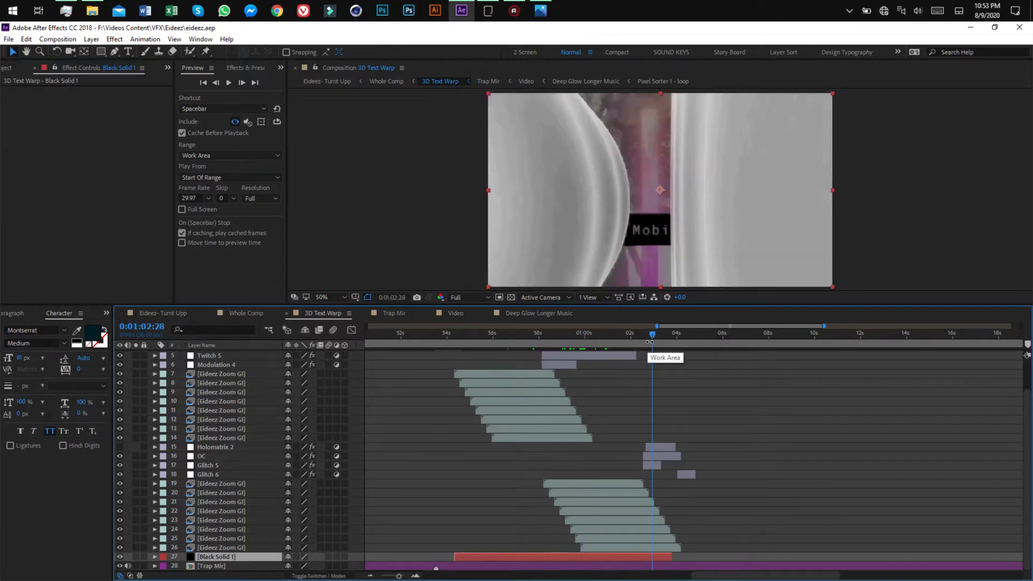
drag(652, 340, 686, 336)
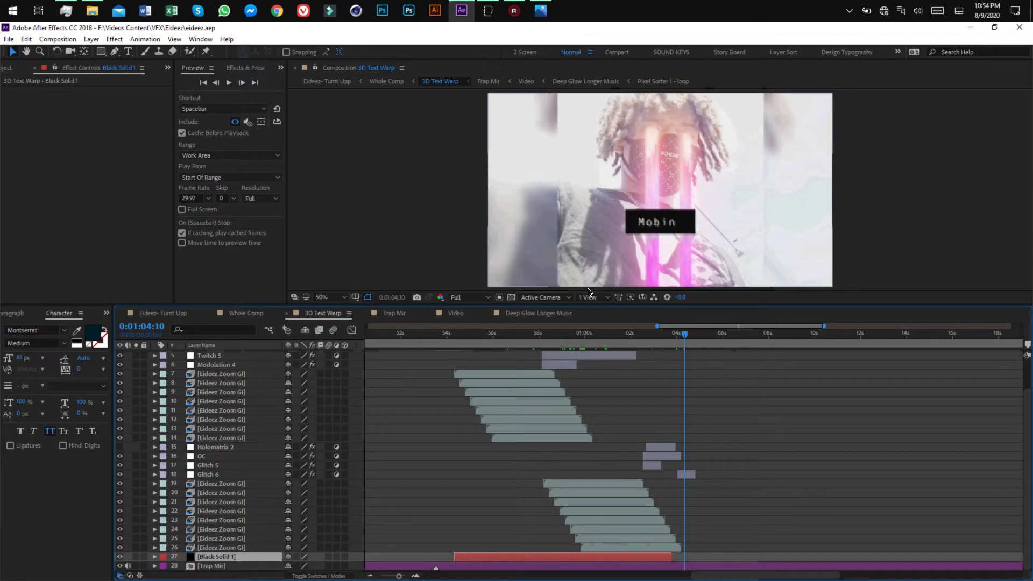
click(416, 575)
click(416, 575)
drag(683, 335, 703, 334)
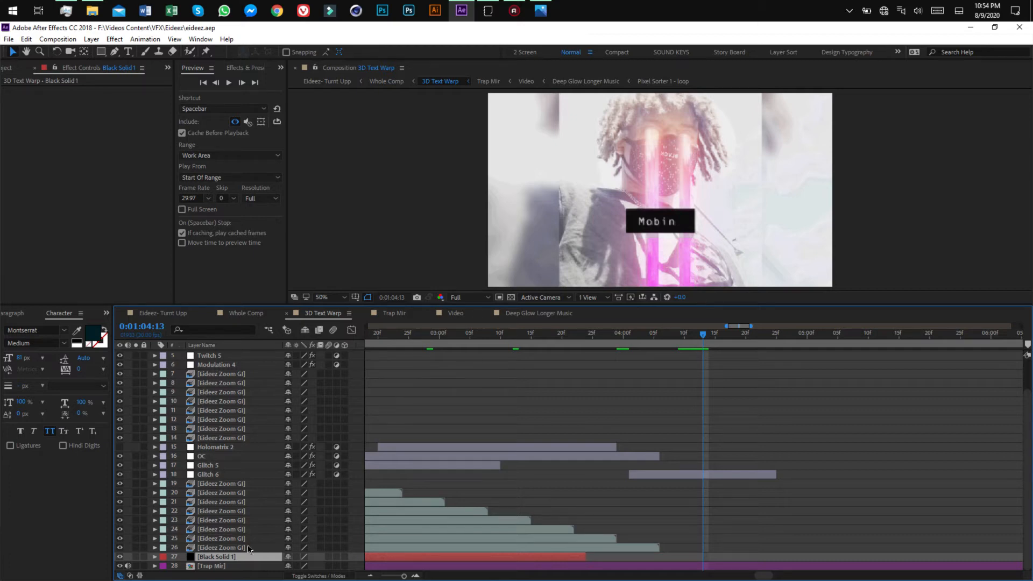
click(370, 576)
click(370, 576)
click(370, 576)
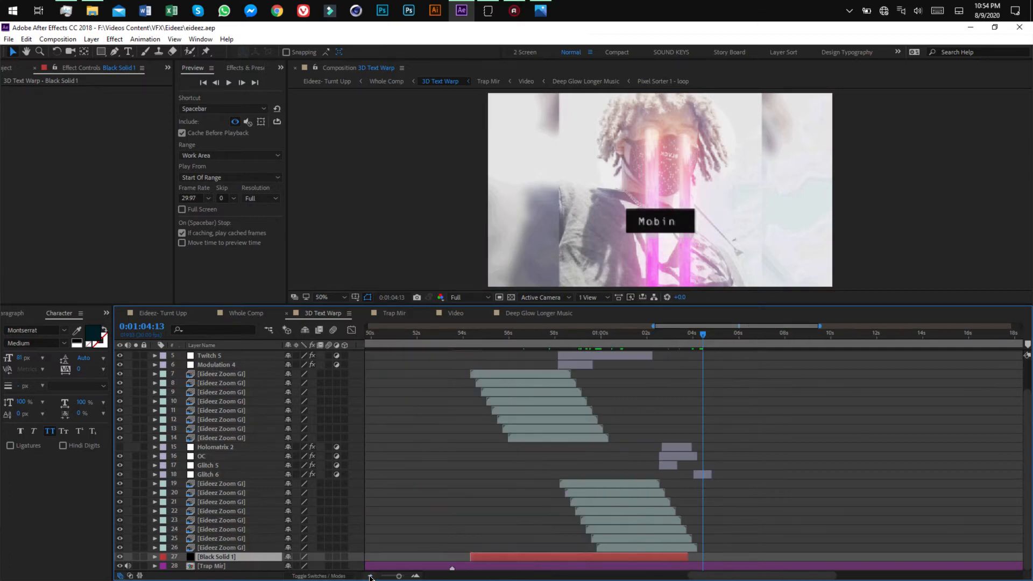
scroll(768, 530, up, 2)
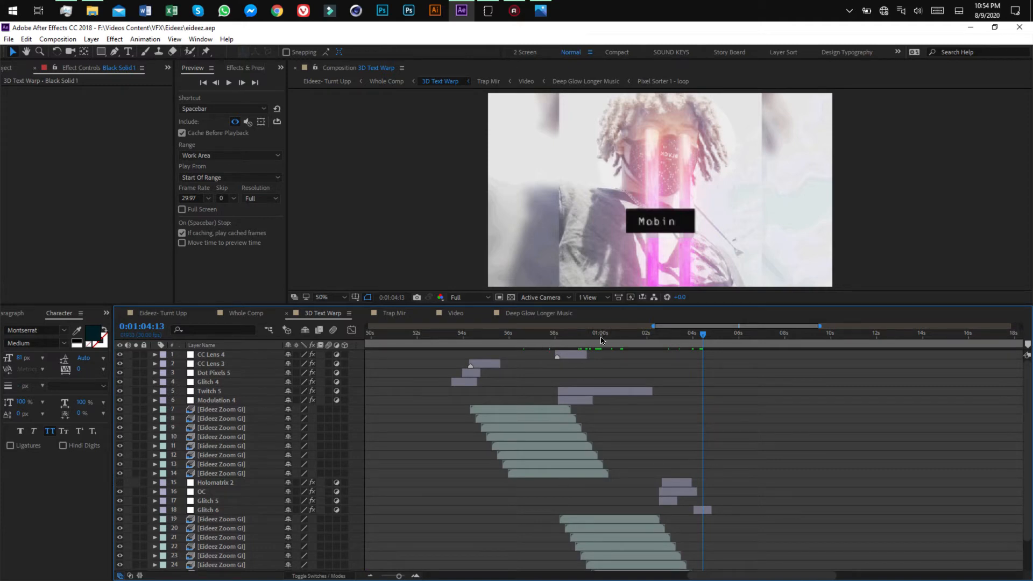
Go to 0:00:59:00 in 3D Text Warp and inspect the Modulation 4 layer's effect settings
drag(620, 337, 578, 342)
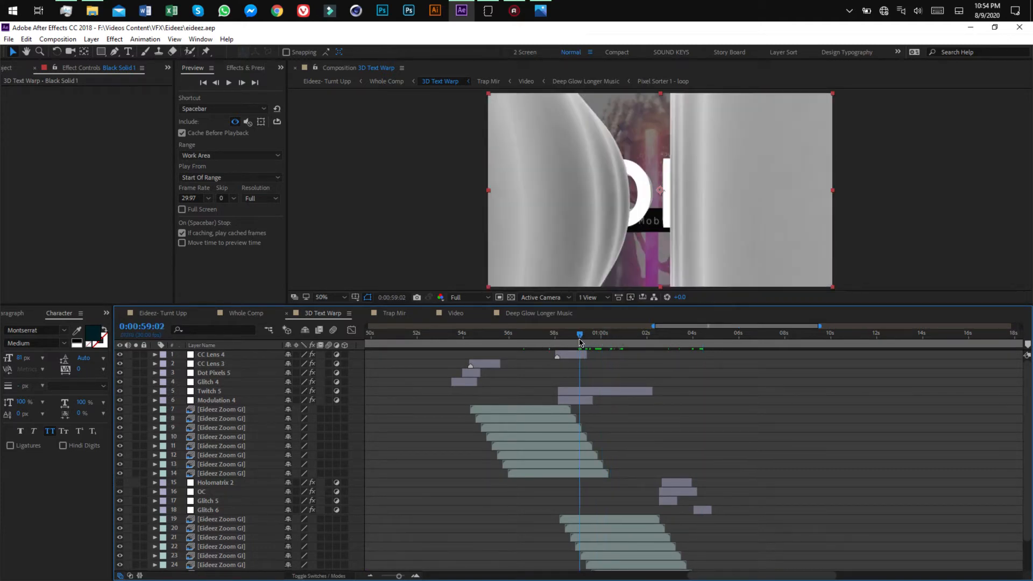
click(211, 400)
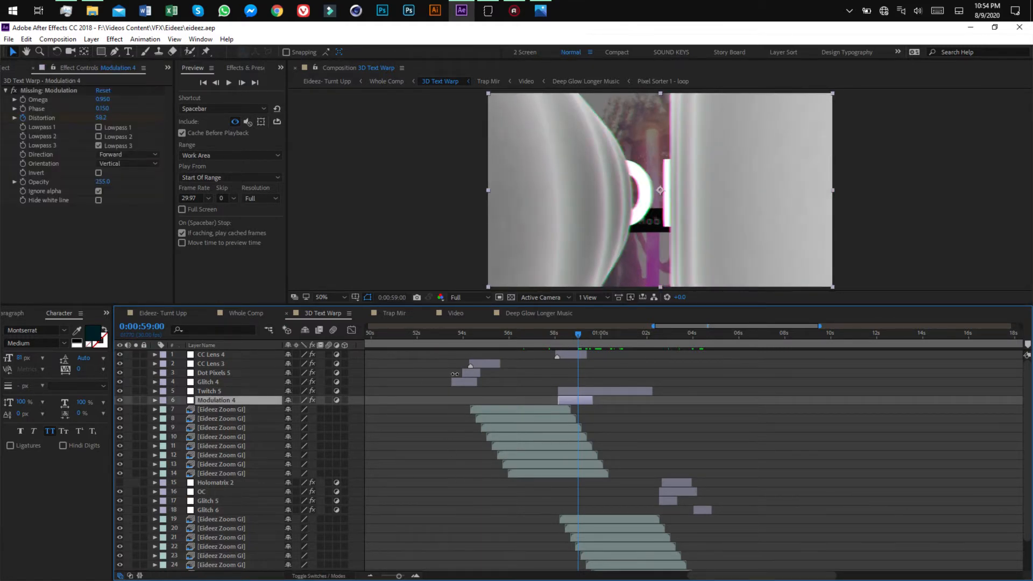
Open Whole Comp and go to 0:01:10:05 to view the section with the Tri Hole and shape layers
click(253, 314)
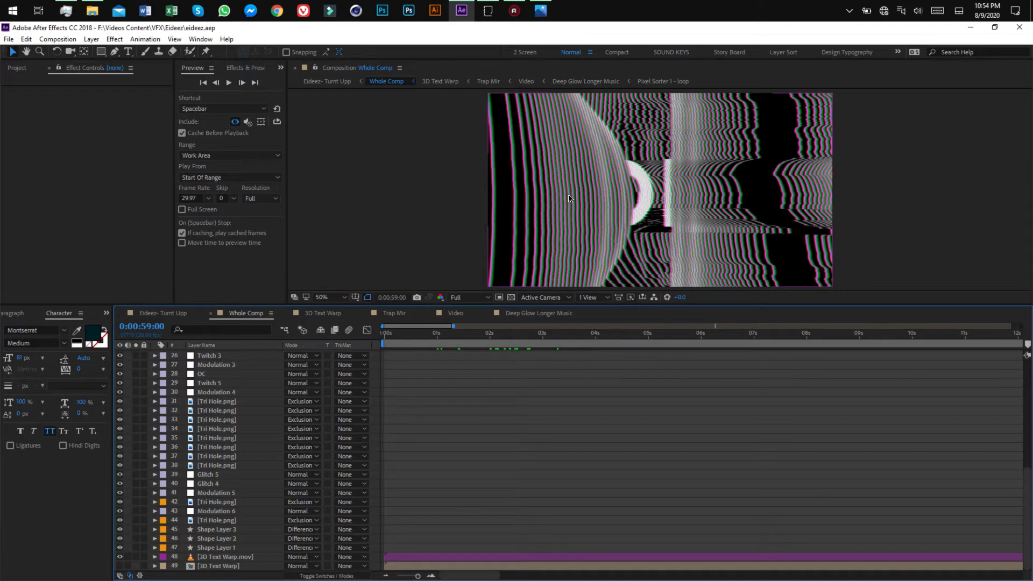
scroll(554, 504, up, 8)
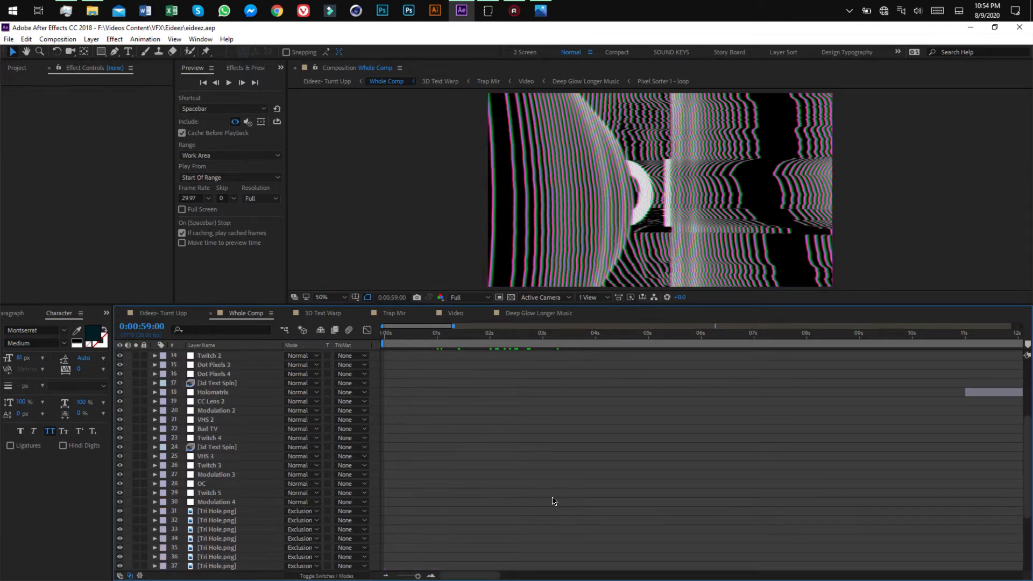
scroll(608, 504, down, 3)
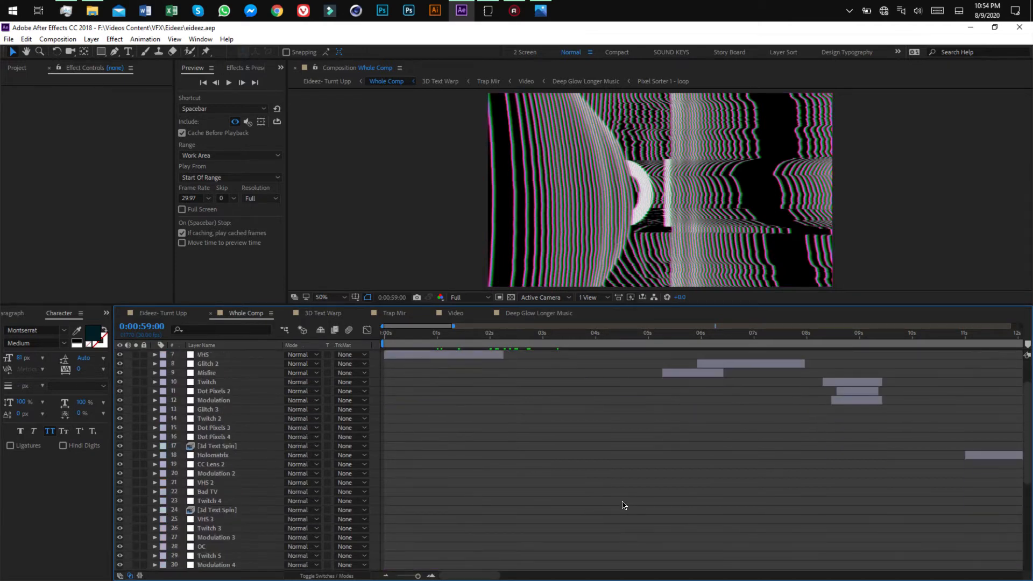
click(388, 577)
click(388, 576)
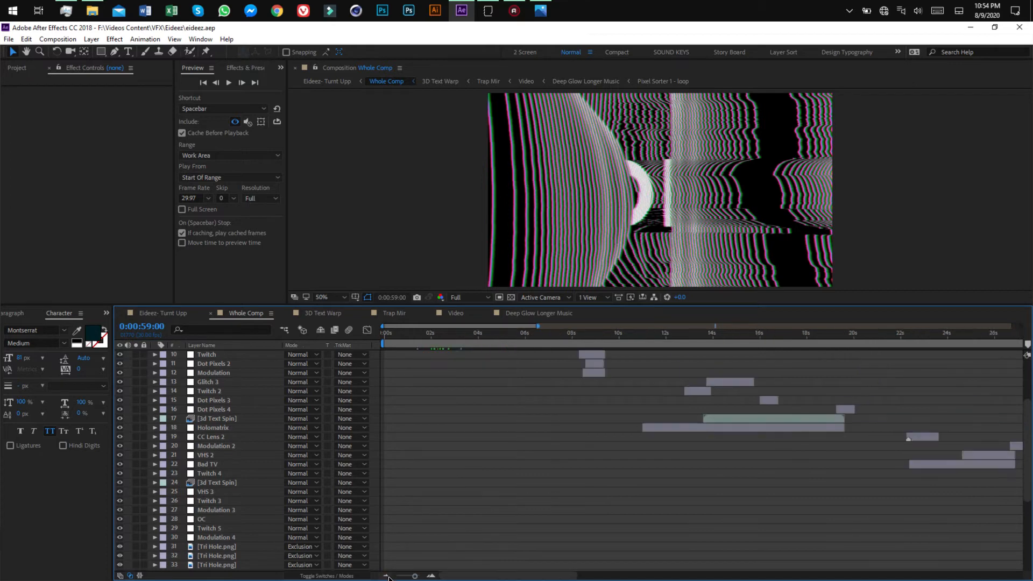
drag(471, 575, 695, 562)
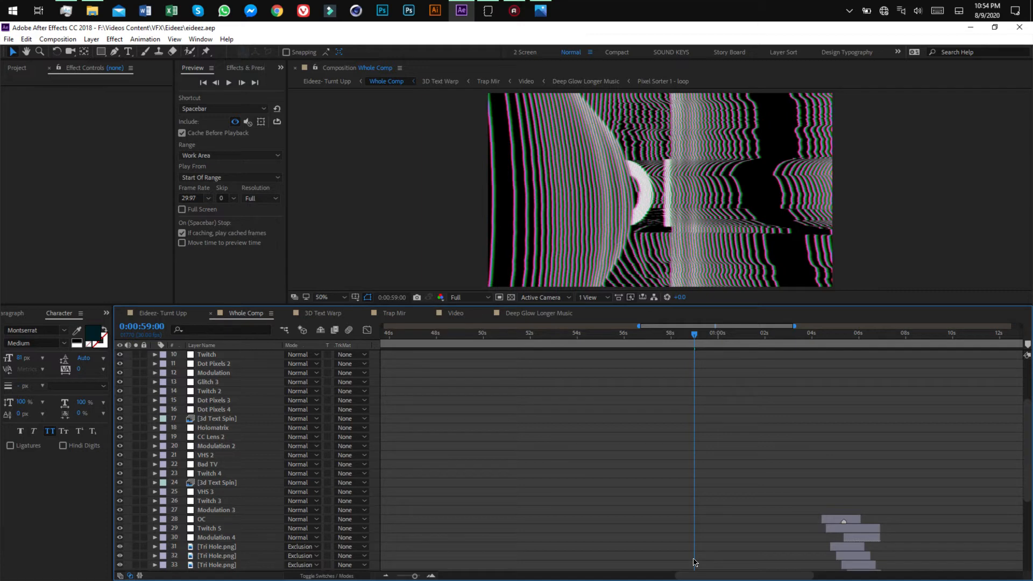
scroll(815, 446, down, 3)
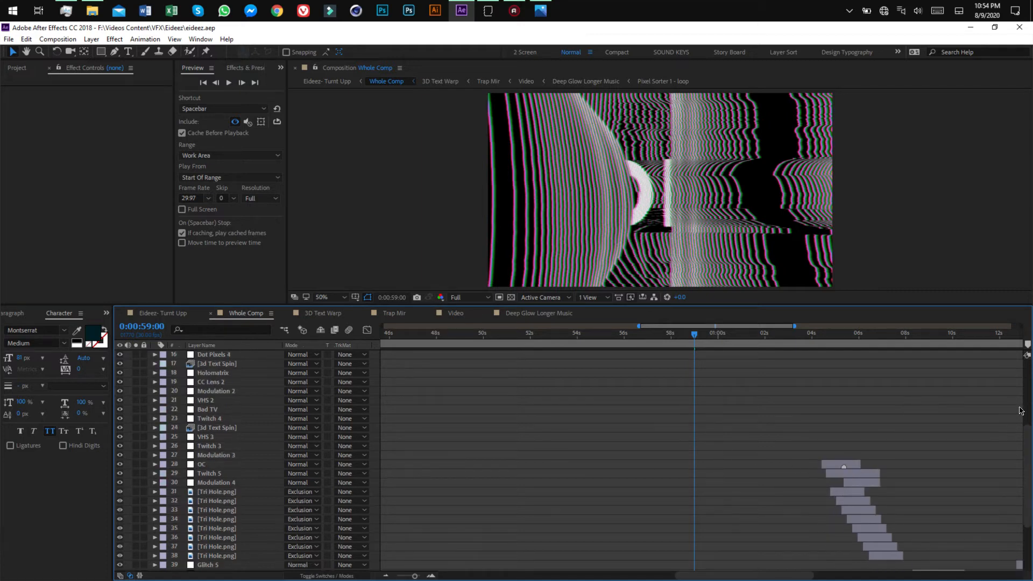
scroll(1029, 442, down, 5)
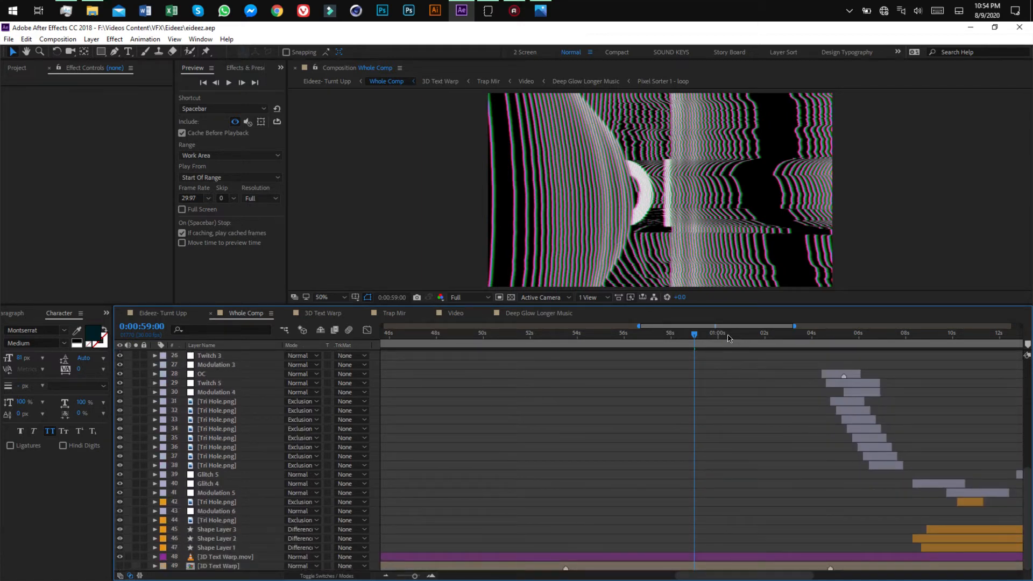
drag(698, 339, 966, 350)
drag(722, 576, 800, 577)
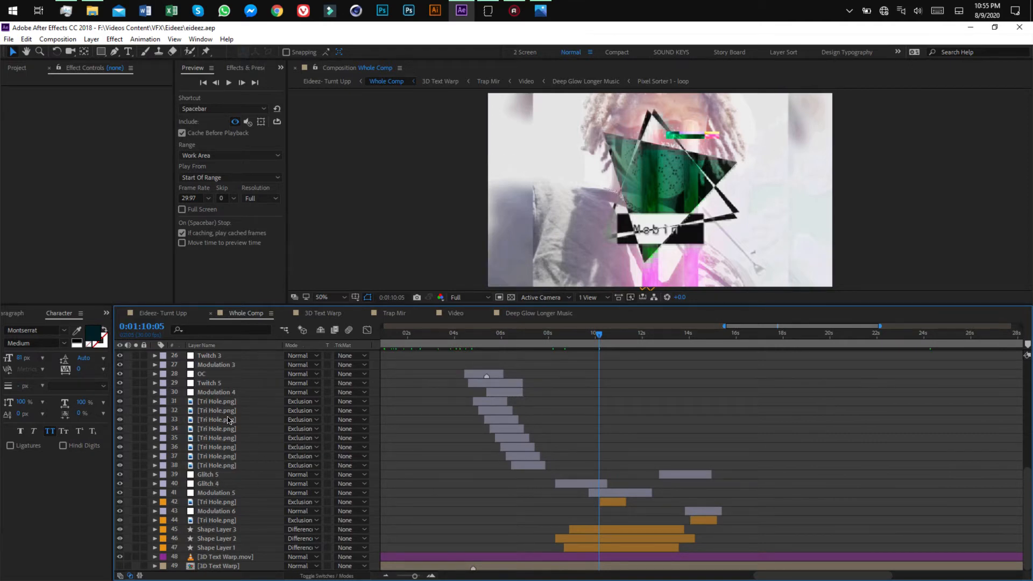
Inspect the Holomatrix layer's effect settings in Whole Comp, then deselect the layer
scroll(228, 420, up, 6)
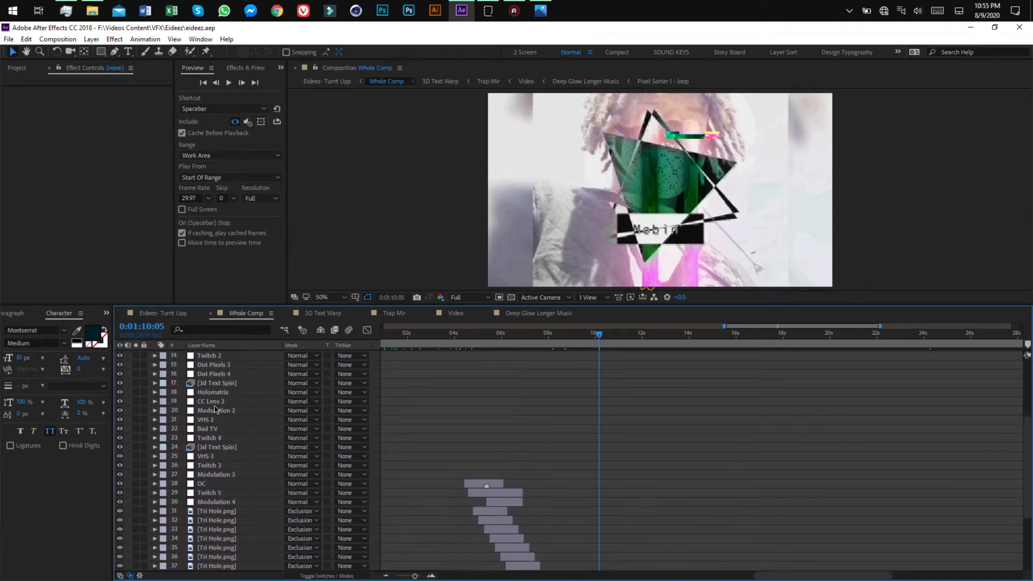
click(217, 392)
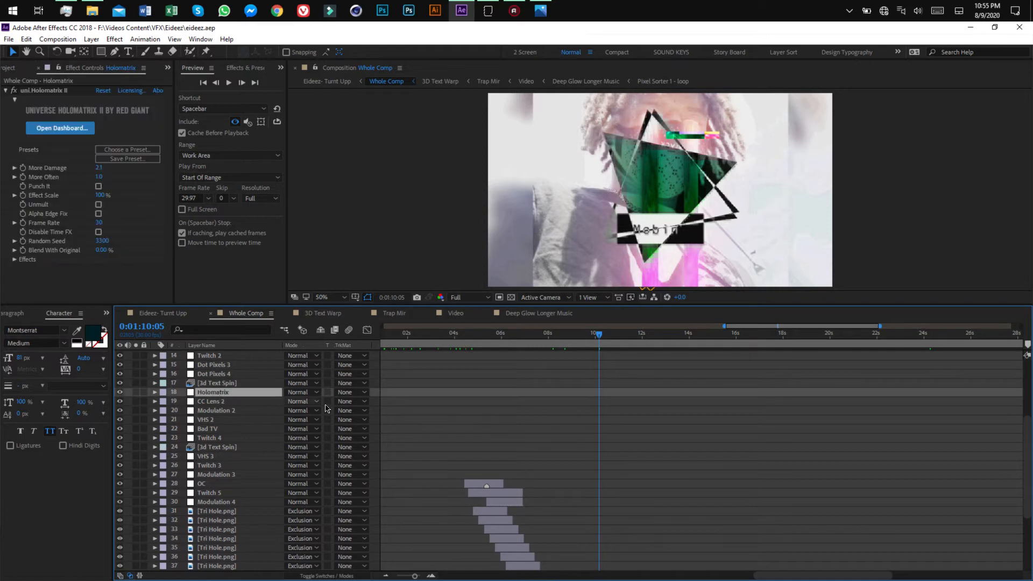
click(440, 425)
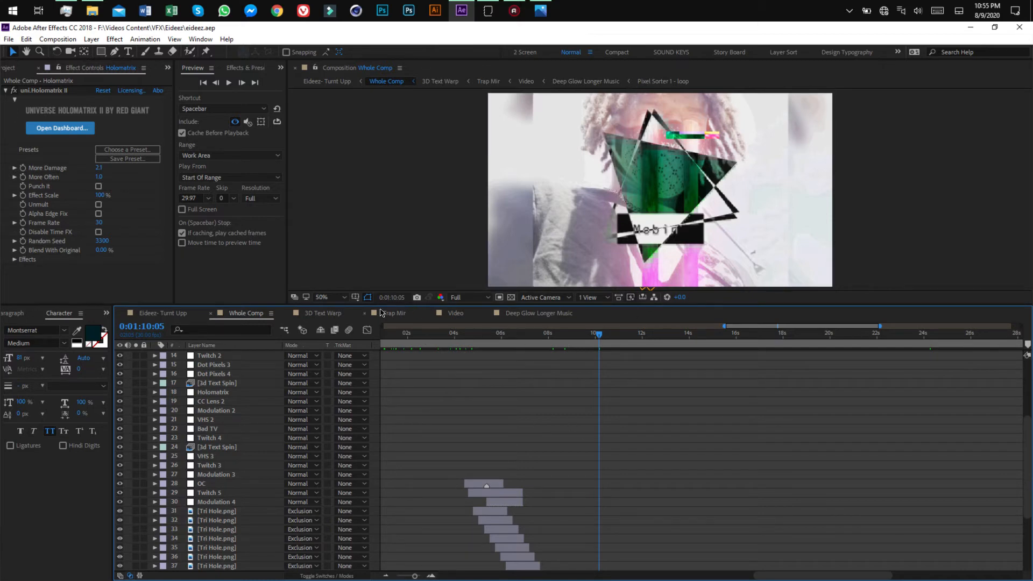
Open the Eideez- Turnt Upp composition, go to 0:01:21:08 and select the Form layer
click(159, 313)
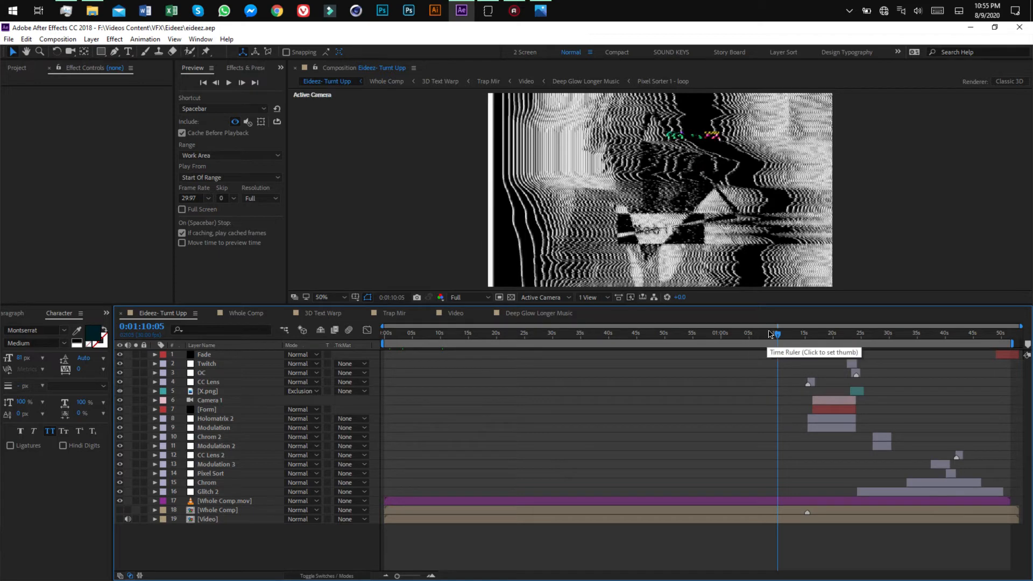
drag(778, 333, 841, 341)
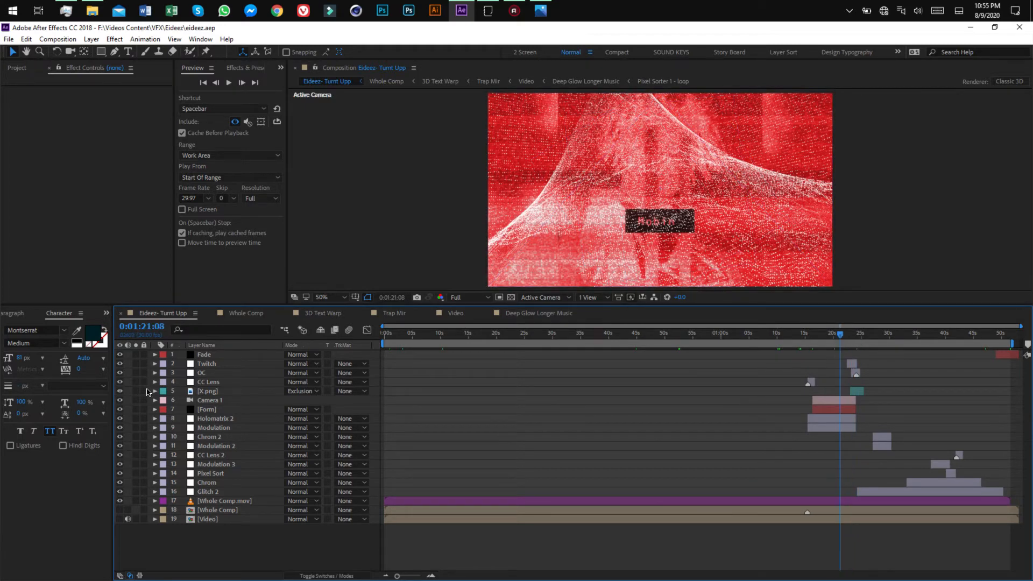
click(208, 410)
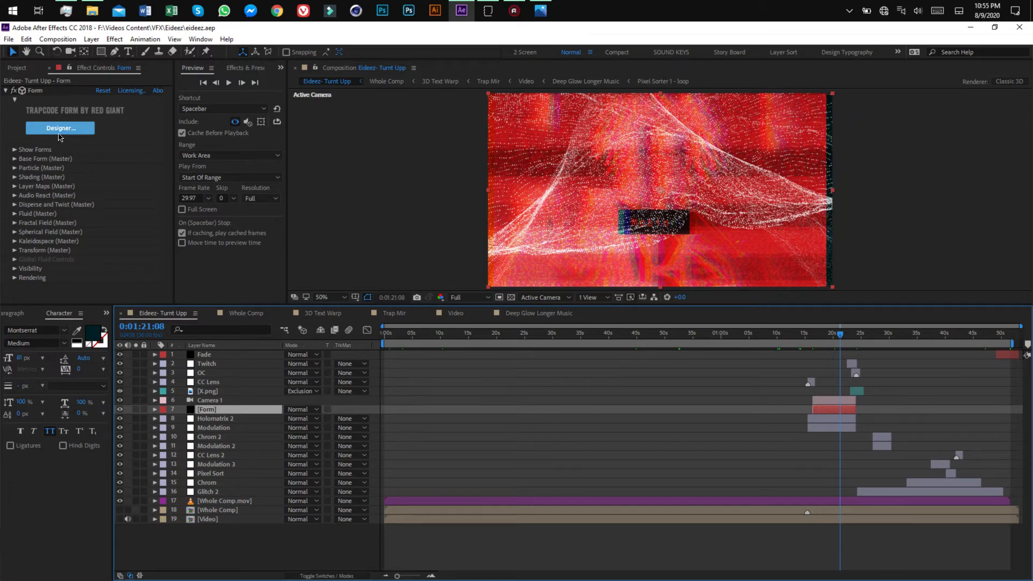
Examine the Form effect's blocks from Base Form to Transform in the Trapcode Form Designer with the preview paused, then close it
click(58, 130)
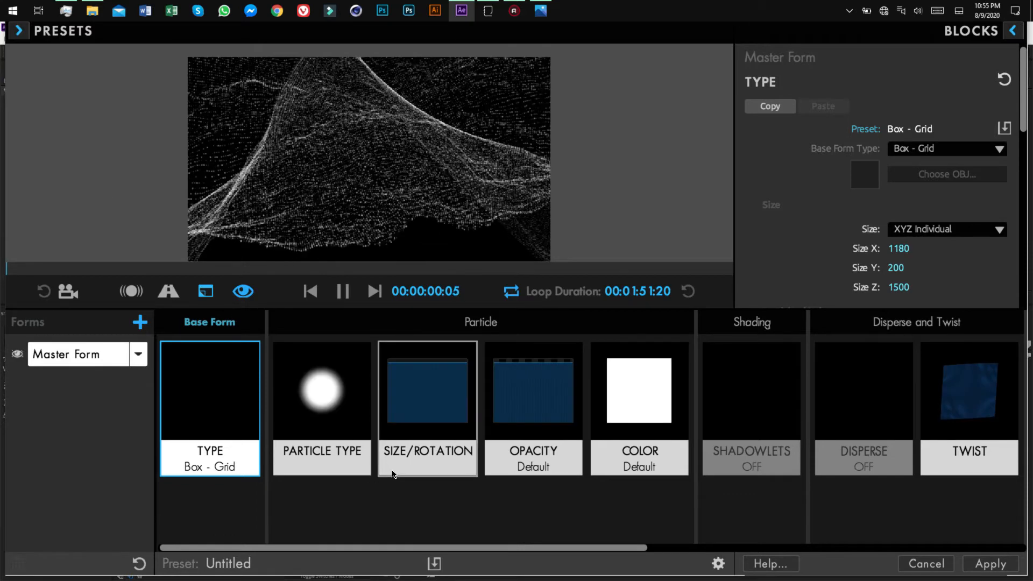
click(343, 292)
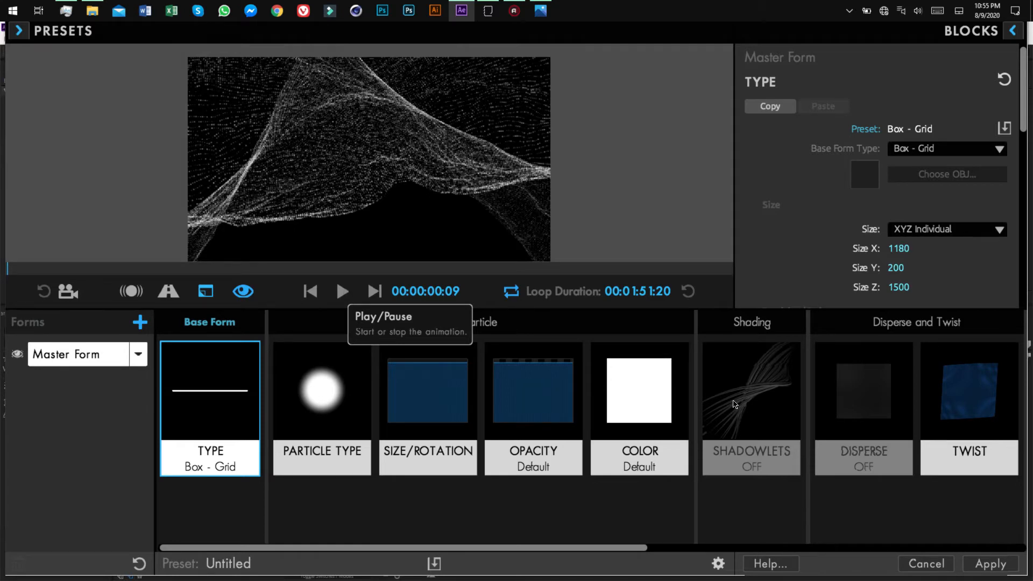
drag(498, 548, 888, 547)
scroll(783, 479, up, 3)
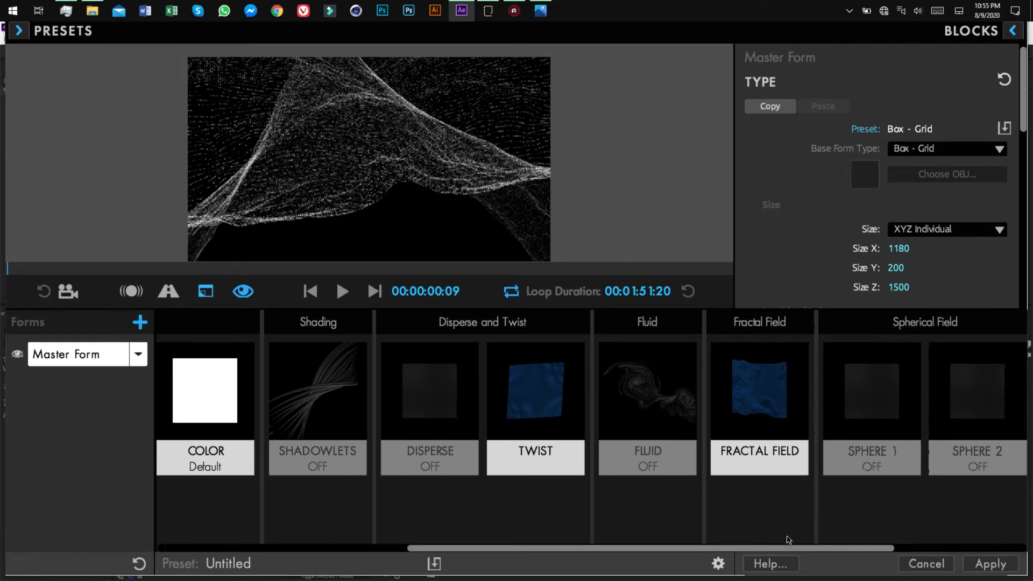
scroll(784, 550, down, 3)
scroll(821, 423, up, 1)
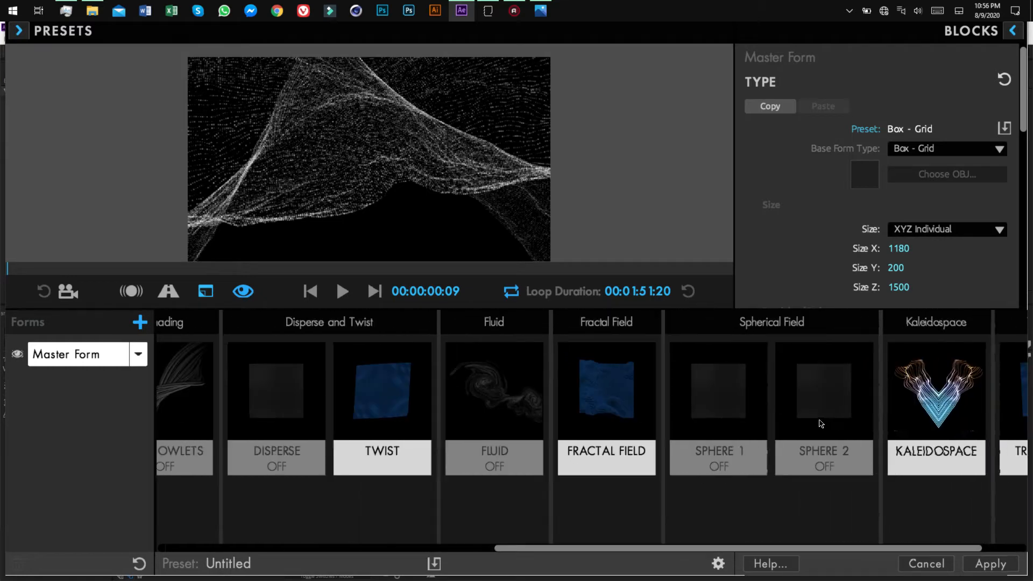
scroll(943, 549, down, 1)
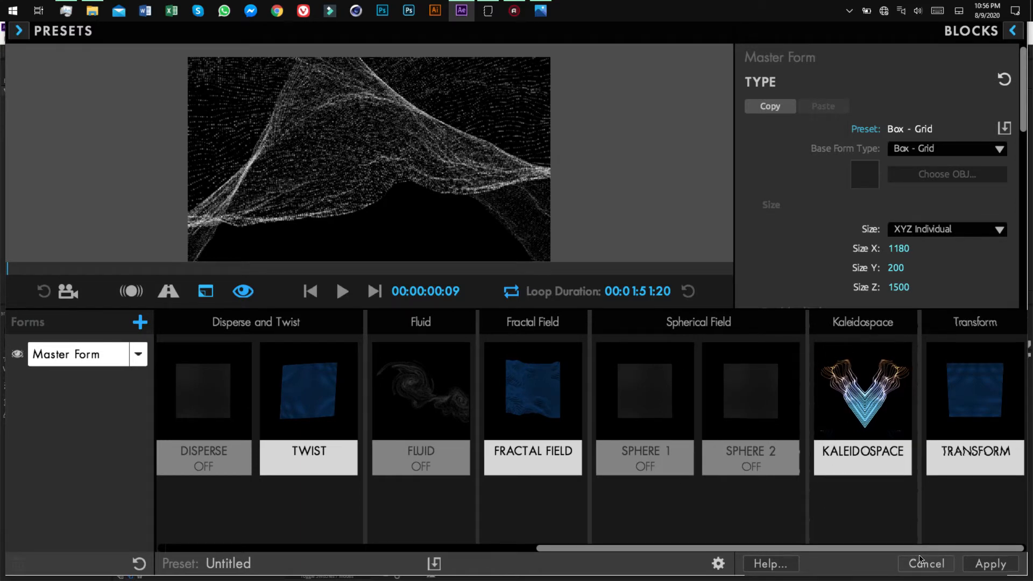
key(Escape)
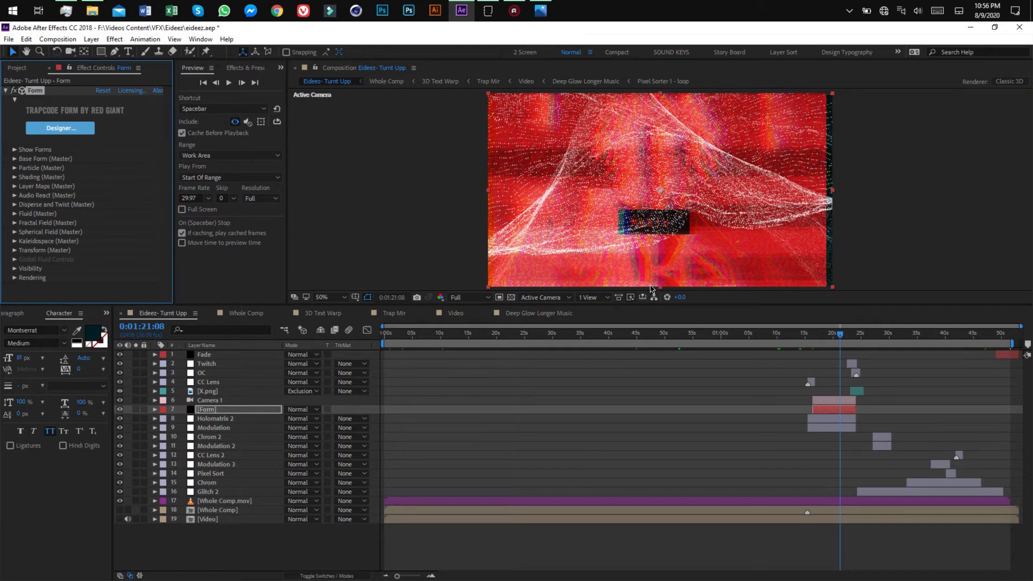
Reopen the Form Designer, browse the Basics single form presets with the preview paused, and cancel without applying one
click(62, 131)
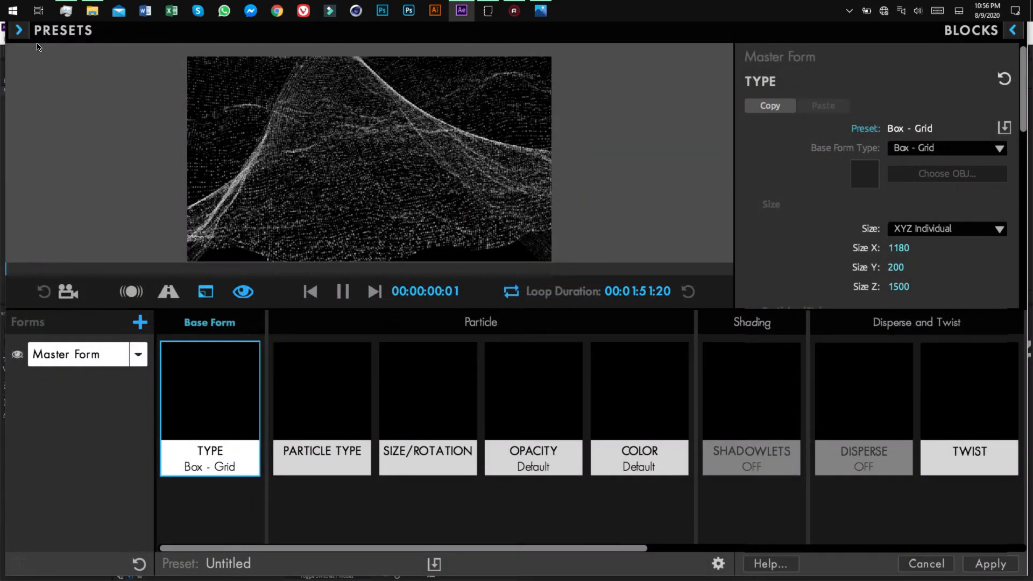
click(19, 31)
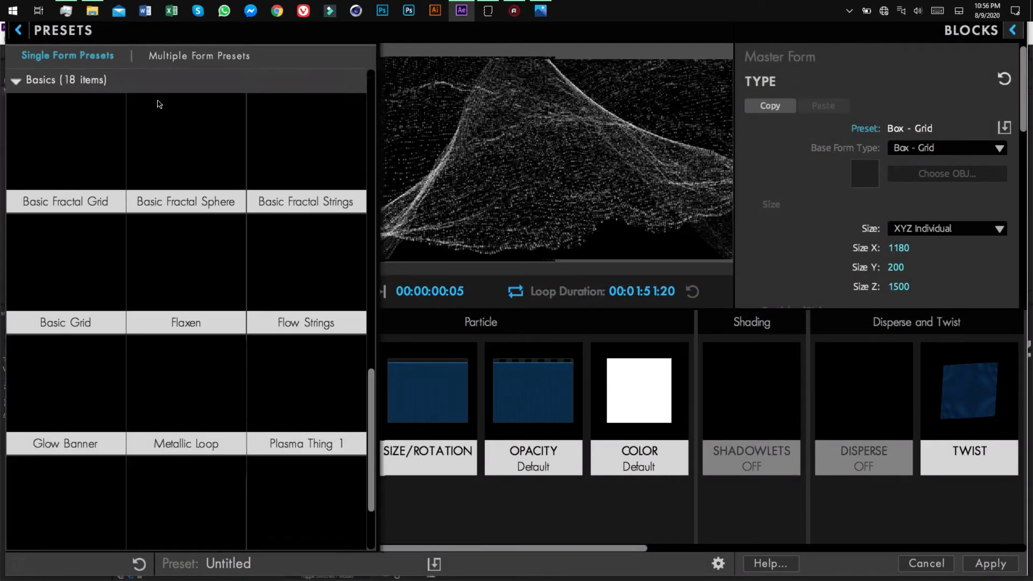
click(514, 291)
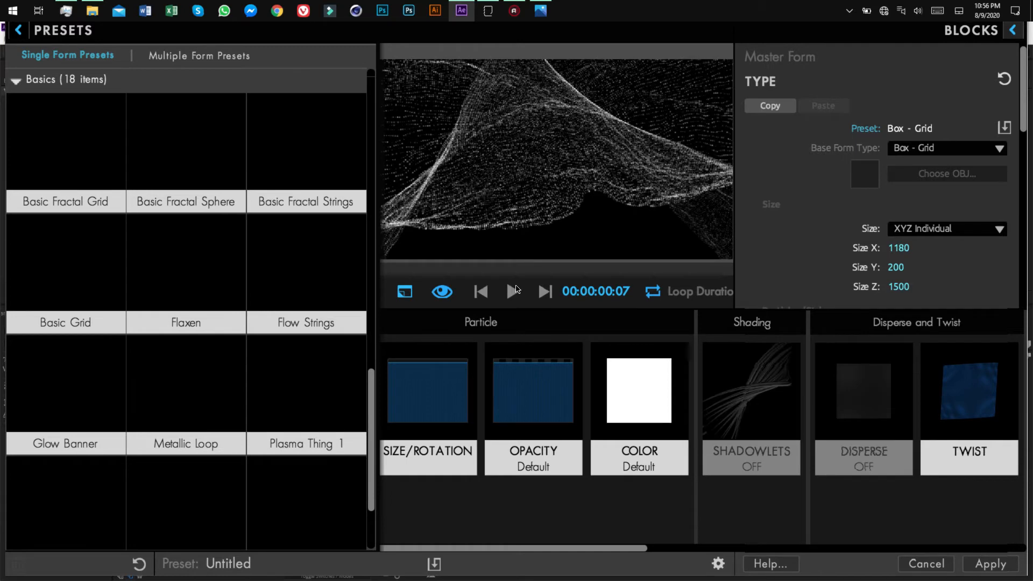
drag(372, 407, 340, 180)
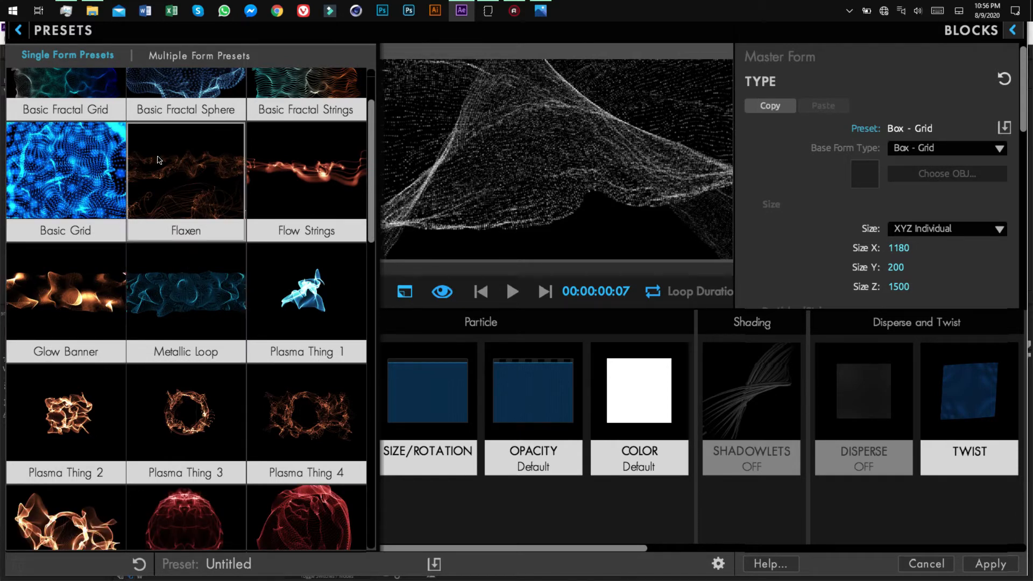
scroll(184, 184, up, 1)
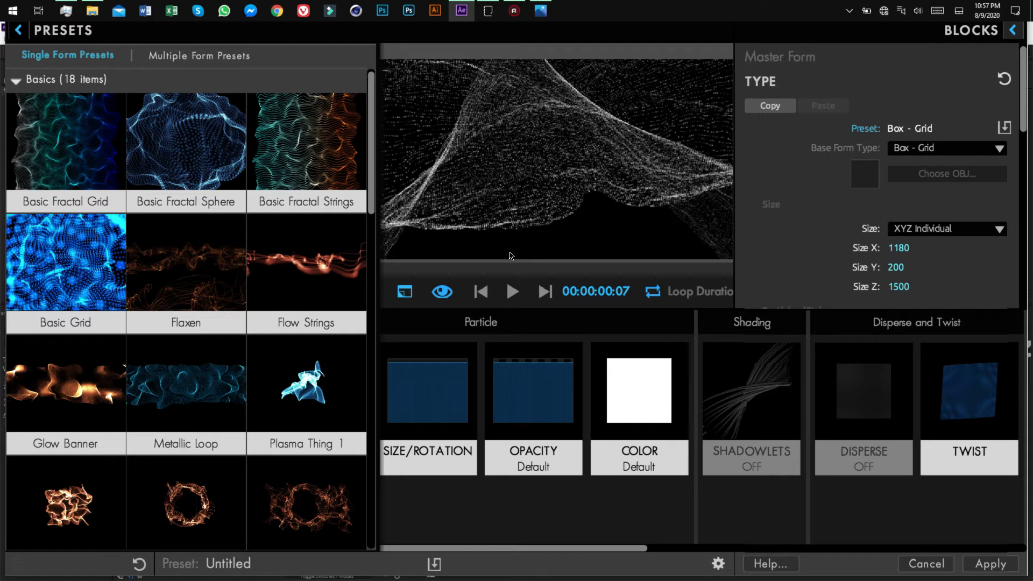
click(20, 31)
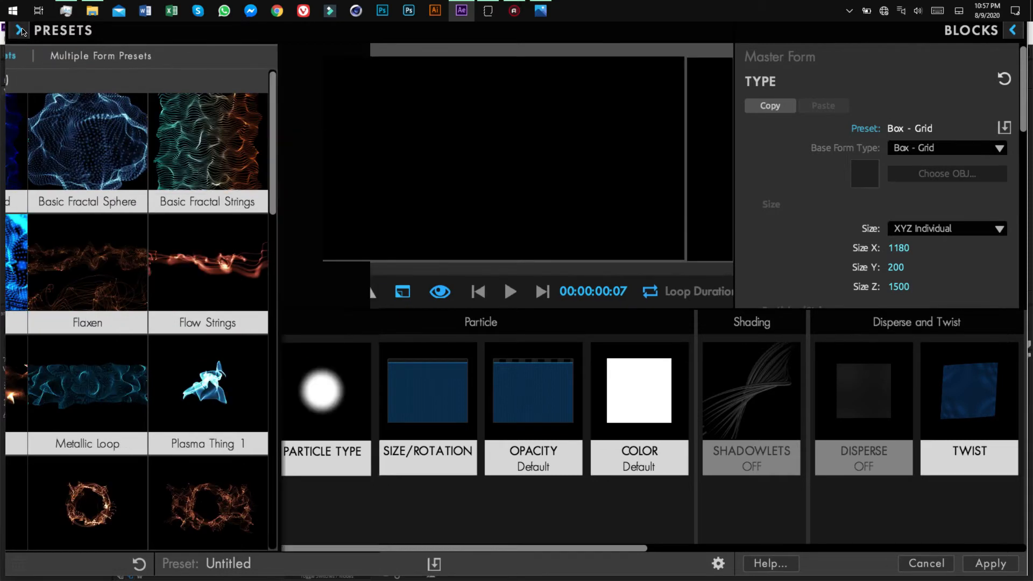
click(21, 31)
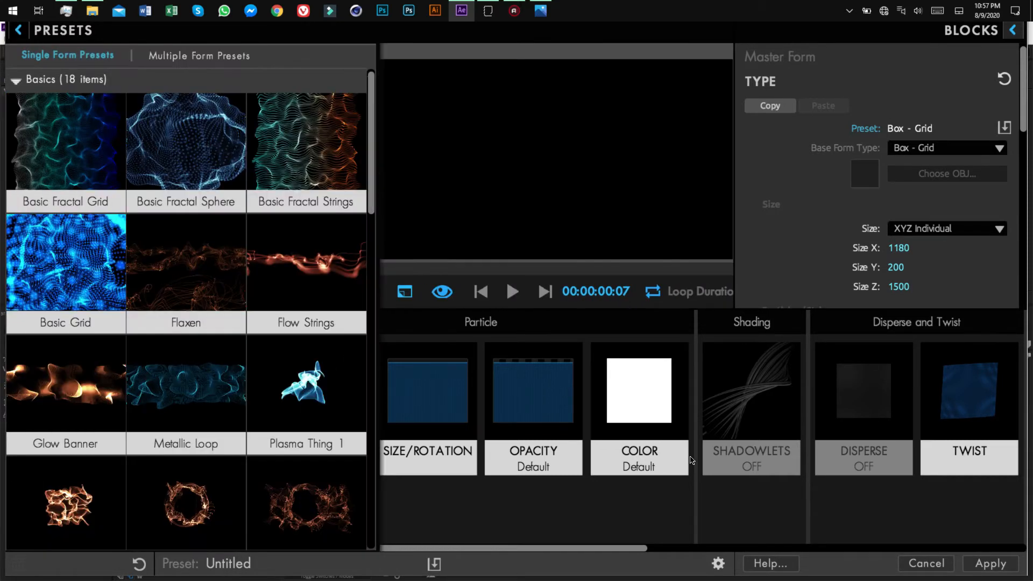
click(927, 564)
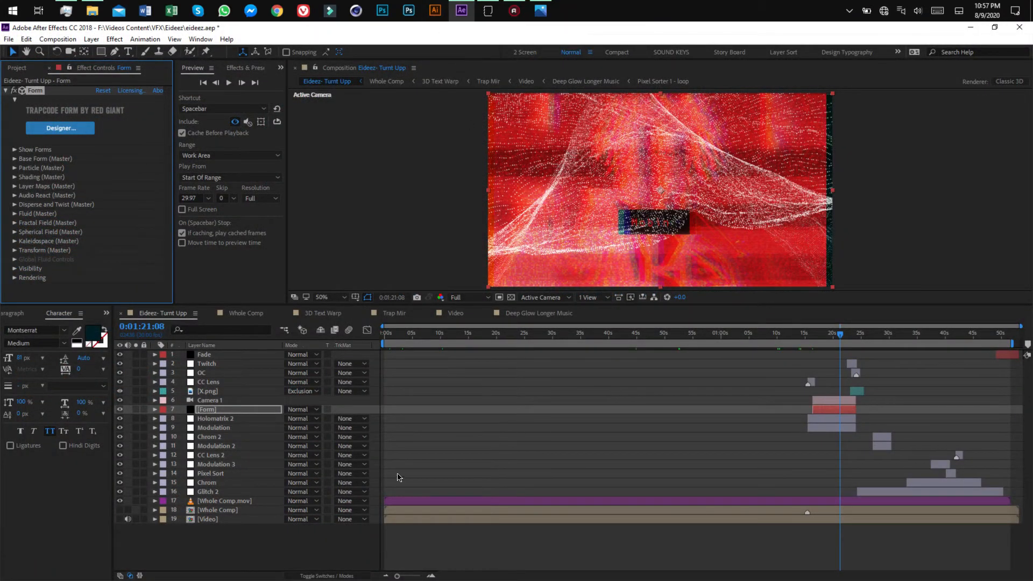
Go to 0:01:15:29 in Eideez- Turnt Upp to view the CC Lens transition just before the Form layer starts
click(431, 575)
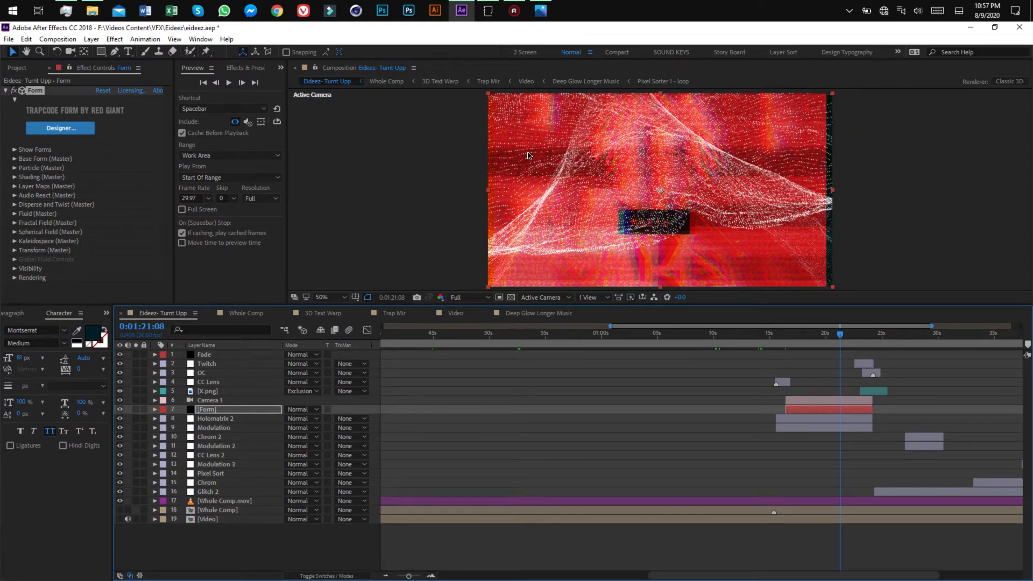
click(432, 576)
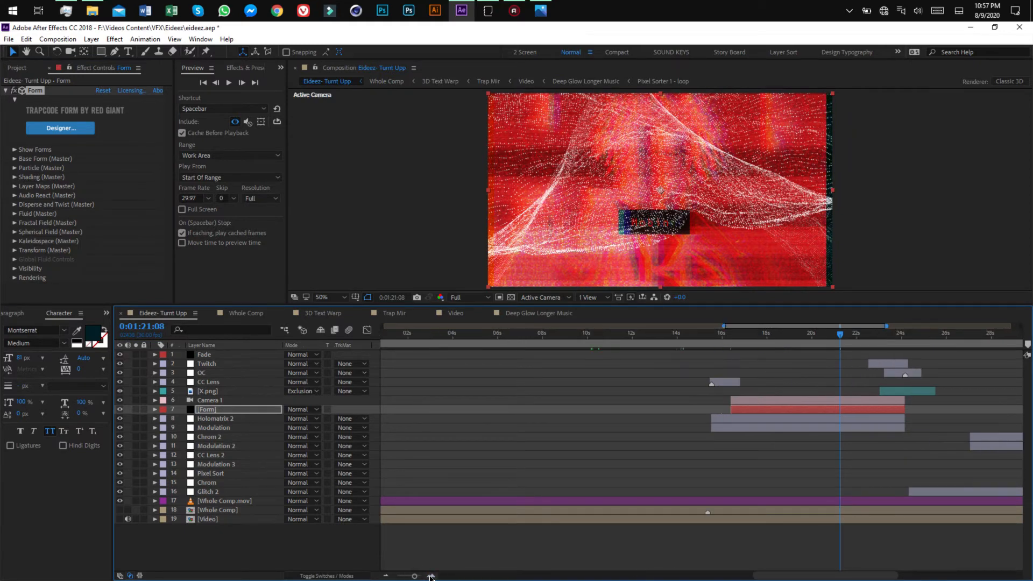
click(723, 338)
click(715, 337)
click(714, 339)
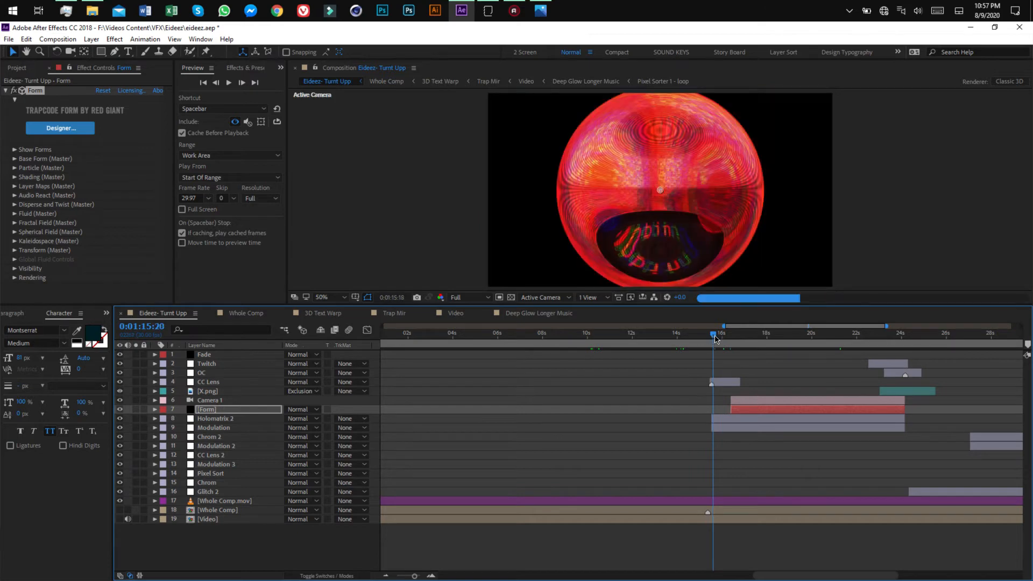
drag(715, 338, 721, 338)
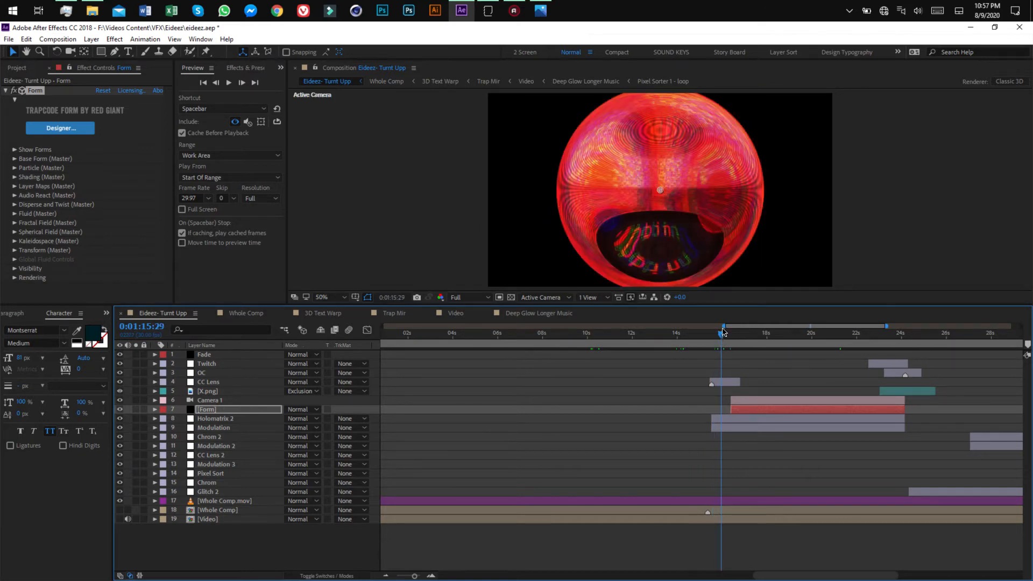
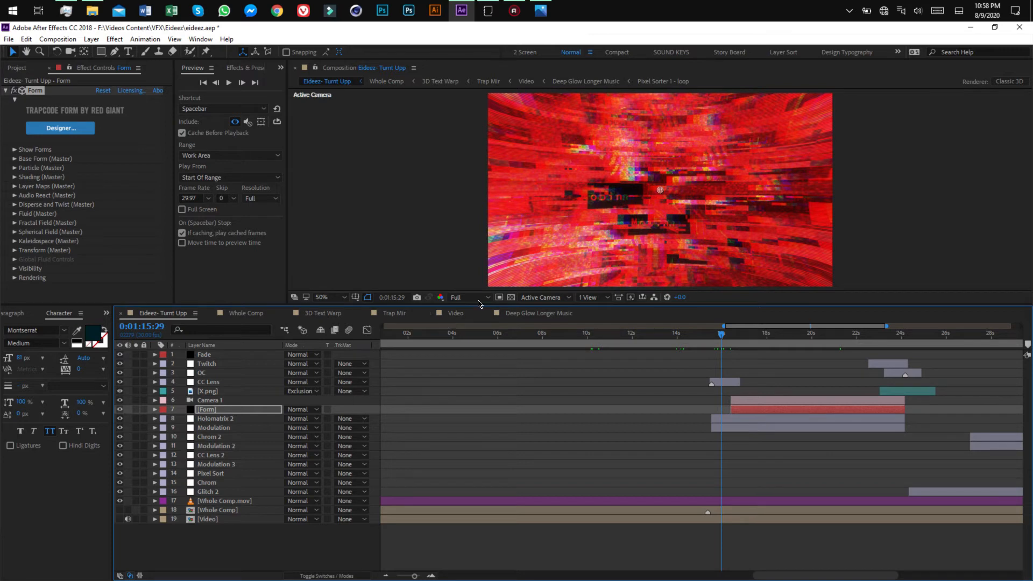
View the X.png and CC lens transition around 0:01:23:21 and 0:01:24:04 in Eideez- Turnt Upp, ending at 0:01:23:12
click(363, 232)
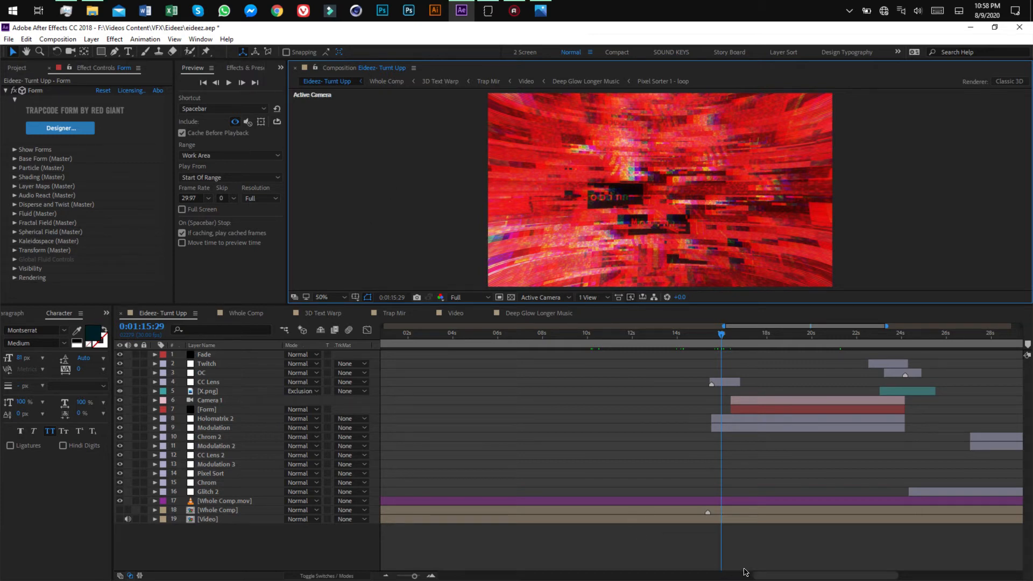
drag(794, 576, 828, 577)
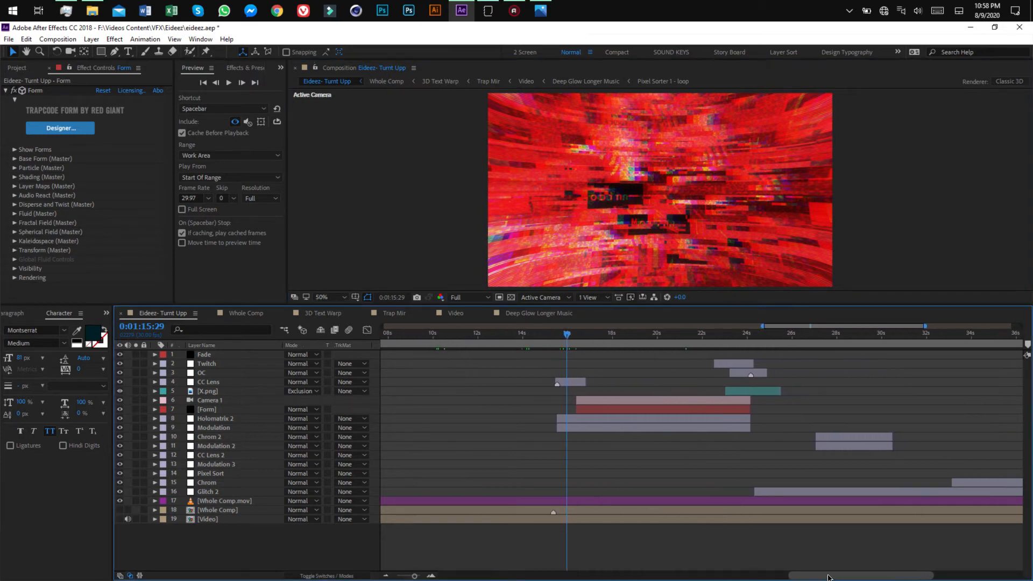
click(741, 334)
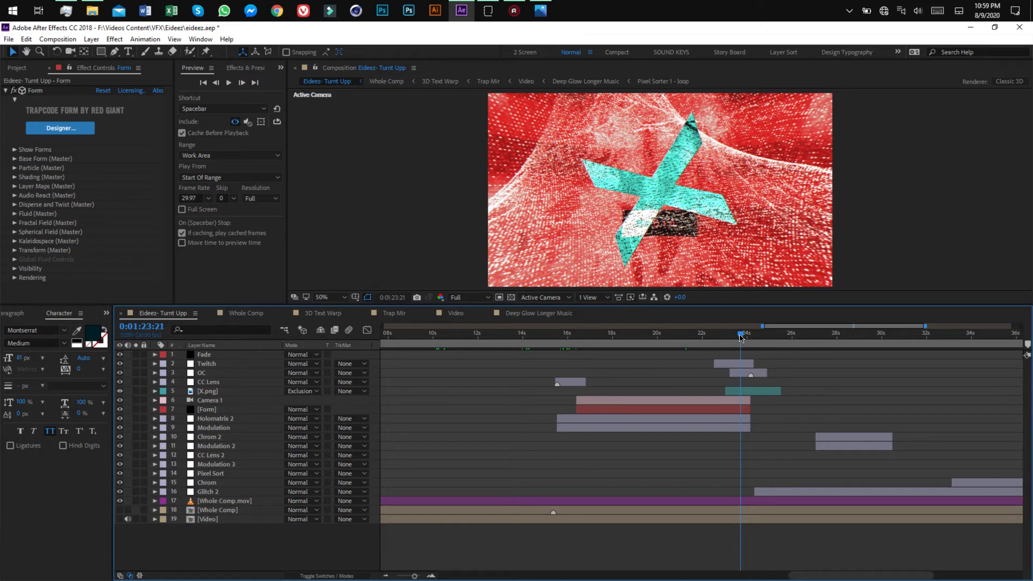
drag(741, 338, 752, 339)
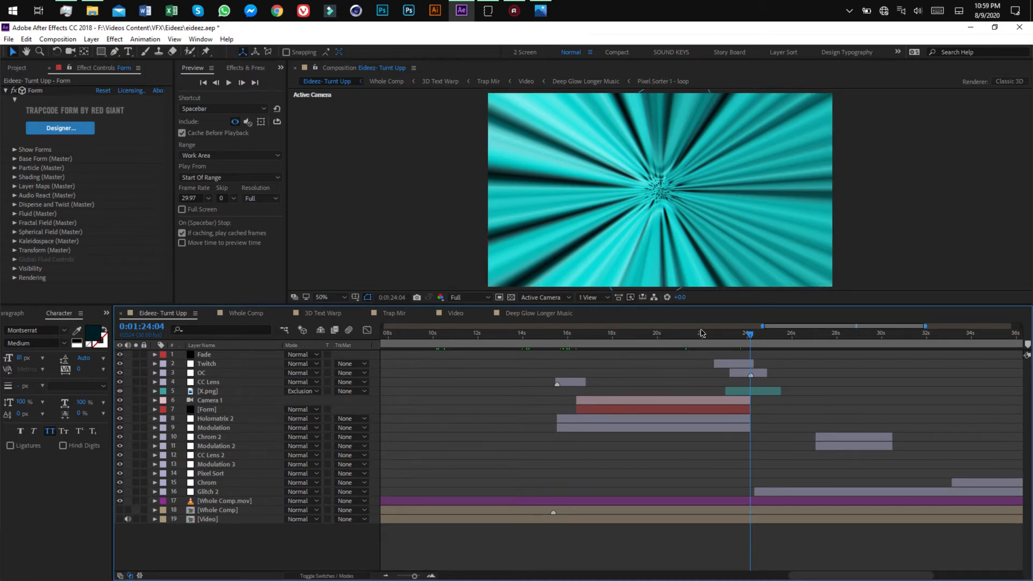
drag(749, 335, 734, 335)
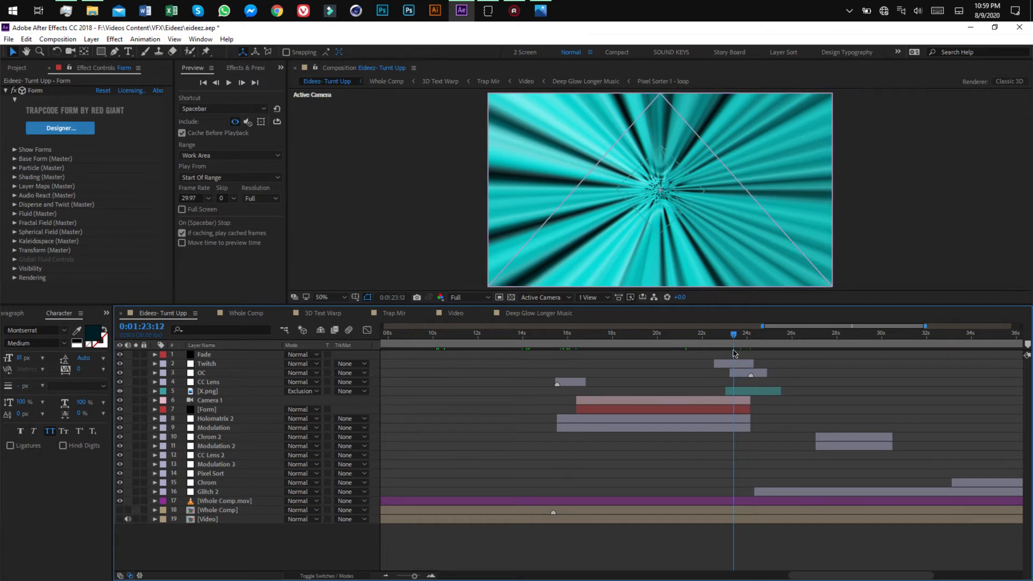
Select the Twitch layer, go to 0:01:24:00 and browse the VC Twitch animation presets, highlighting Bad Distortion without applying it
click(729, 365)
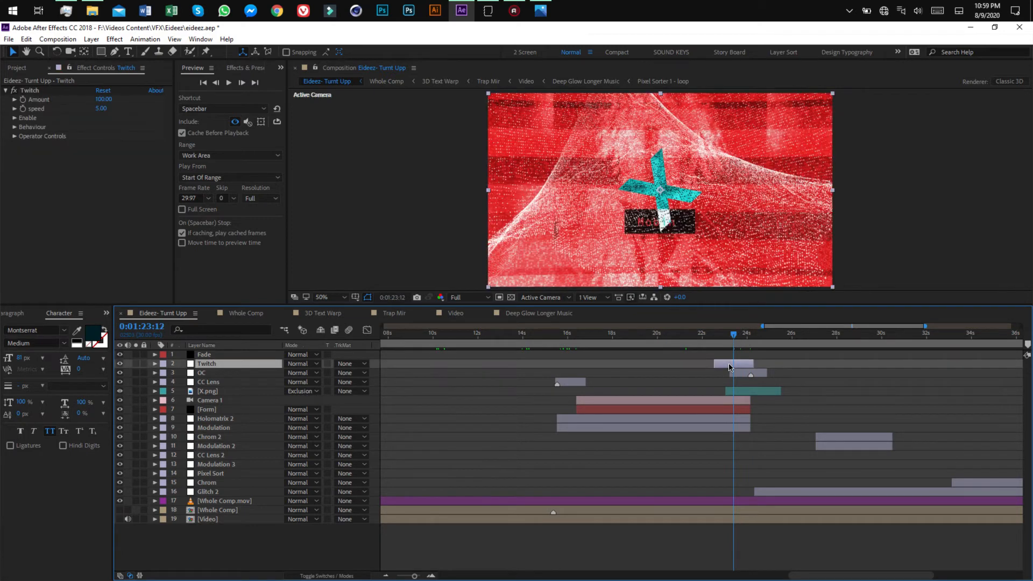
drag(734, 335, 747, 339)
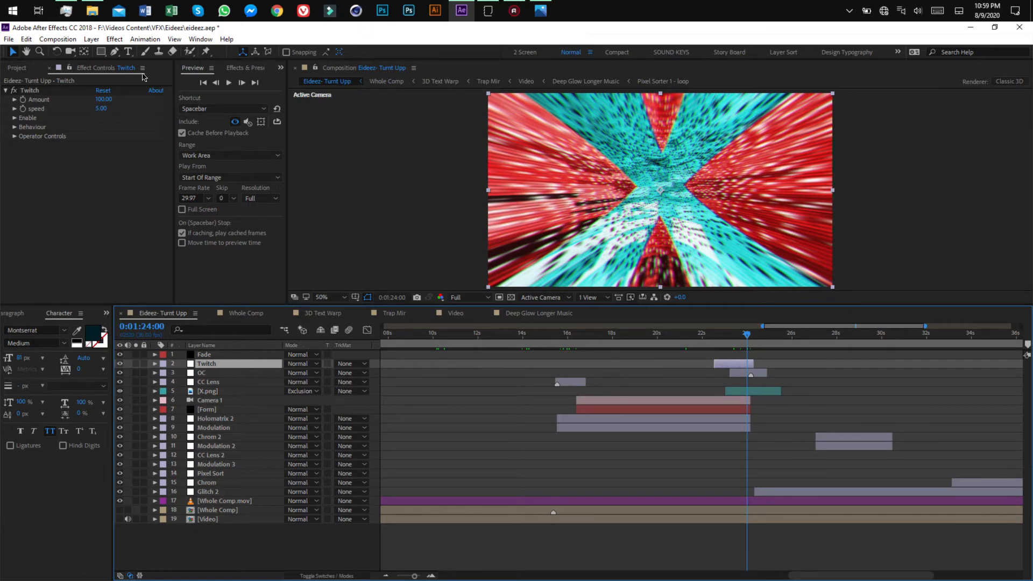
click(243, 68)
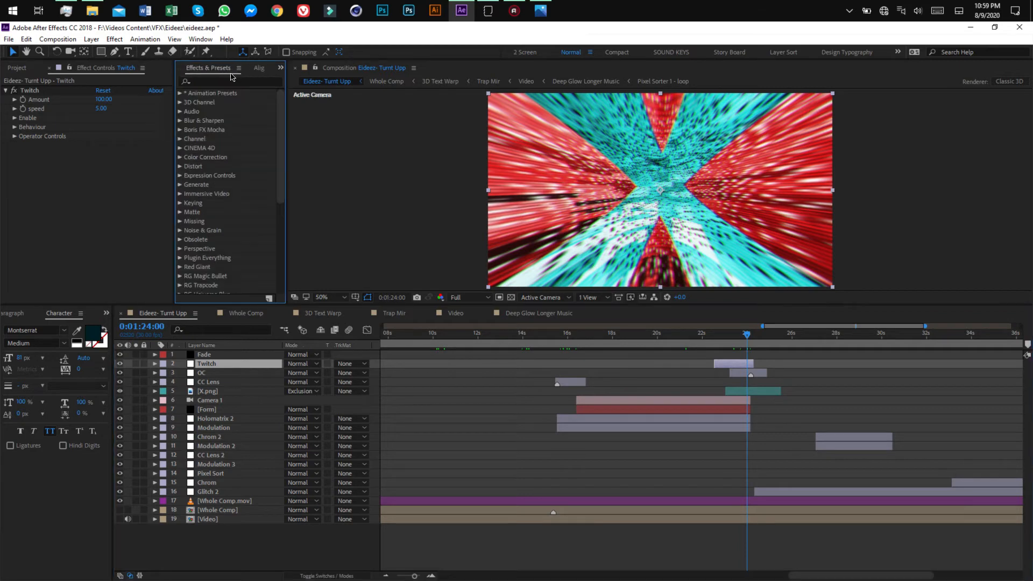
click(181, 93)
click(189, 239)
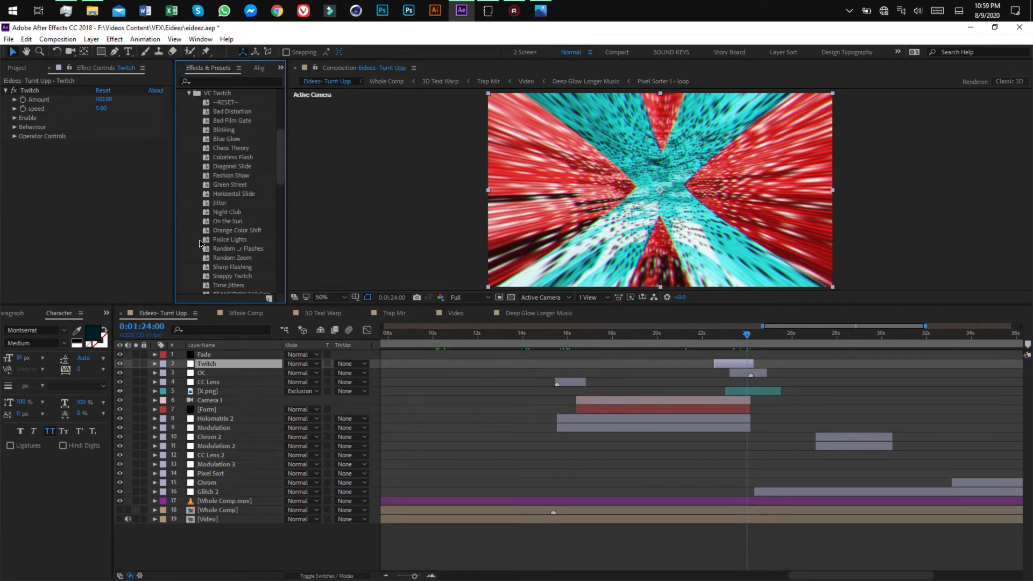
click(229, 112)
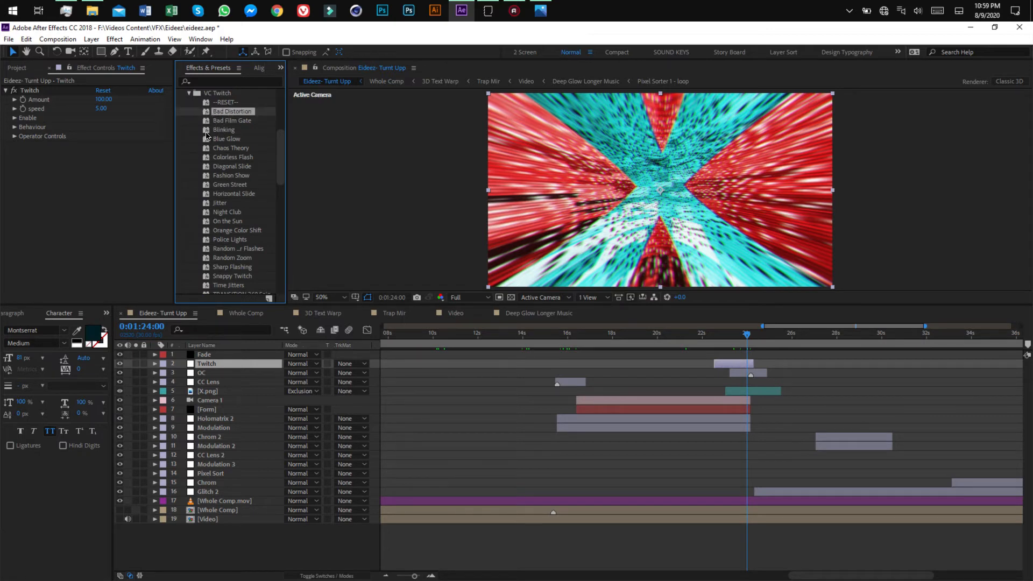
Examine the Twitch effect's Behaviour and Enable settings, then collapse the effect
click(14, 127)
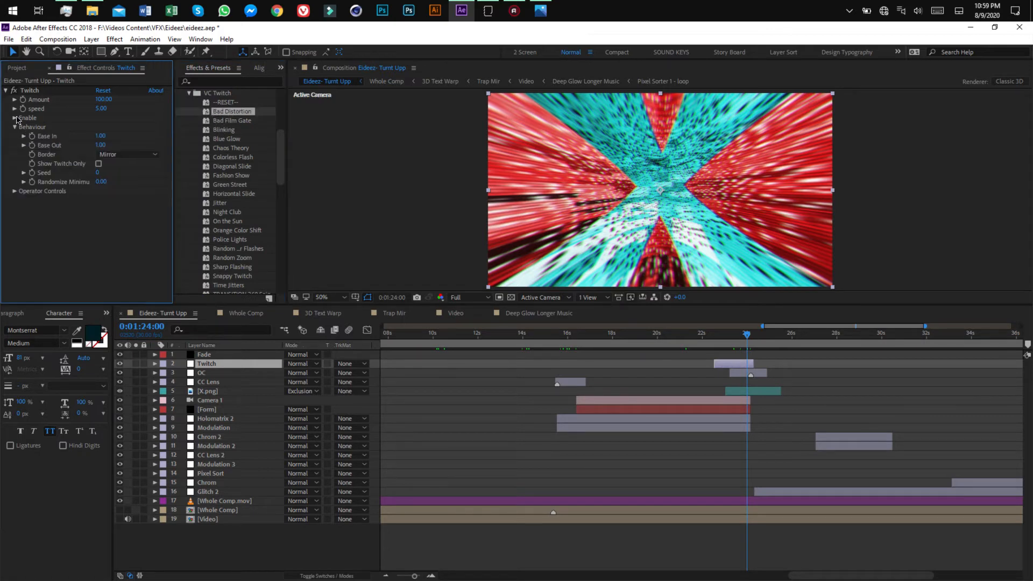
click(14, 118)
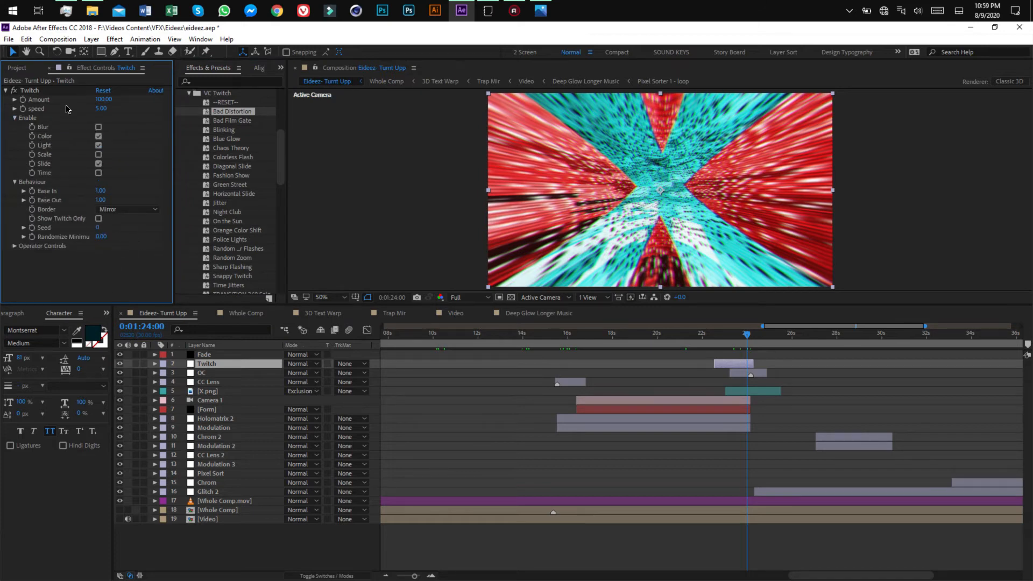
click(6, 91)
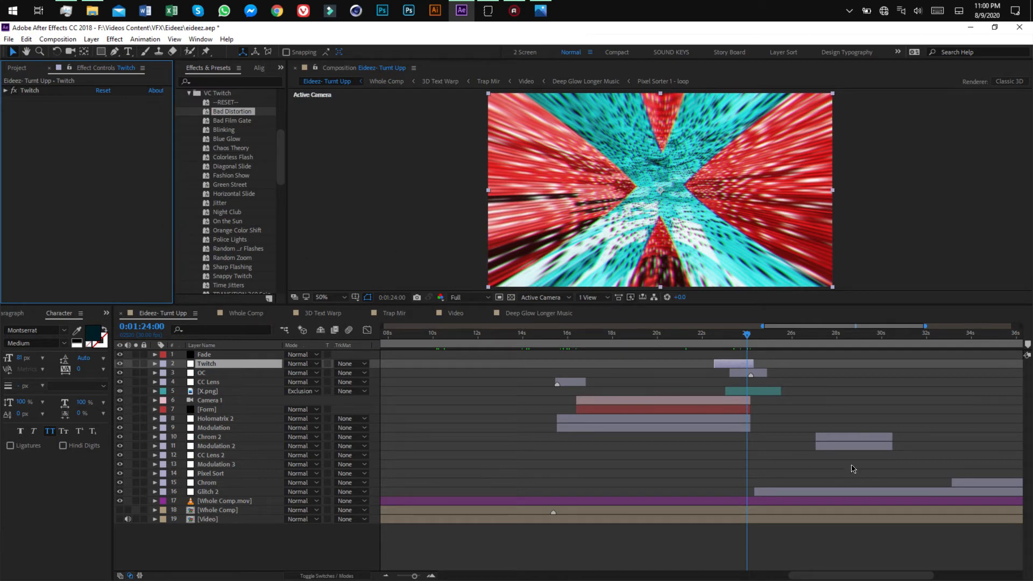
Go to 0:01:28:19 and select the Chrom 2 layer, compare it with Eideez Final.mp4 in VLC, and return to After Effects
drag(899, 576, 935, 579)
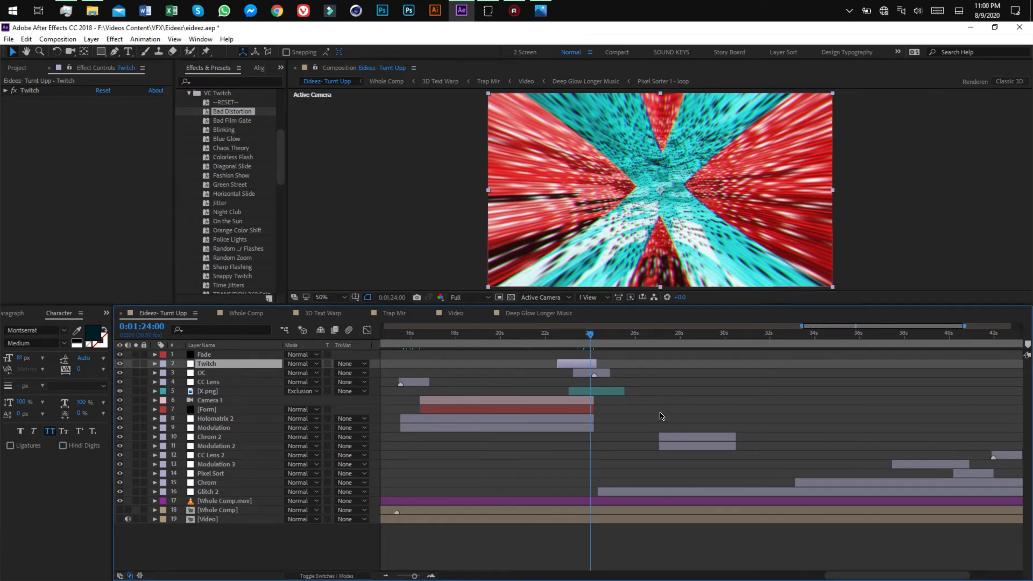
click(695, 344)
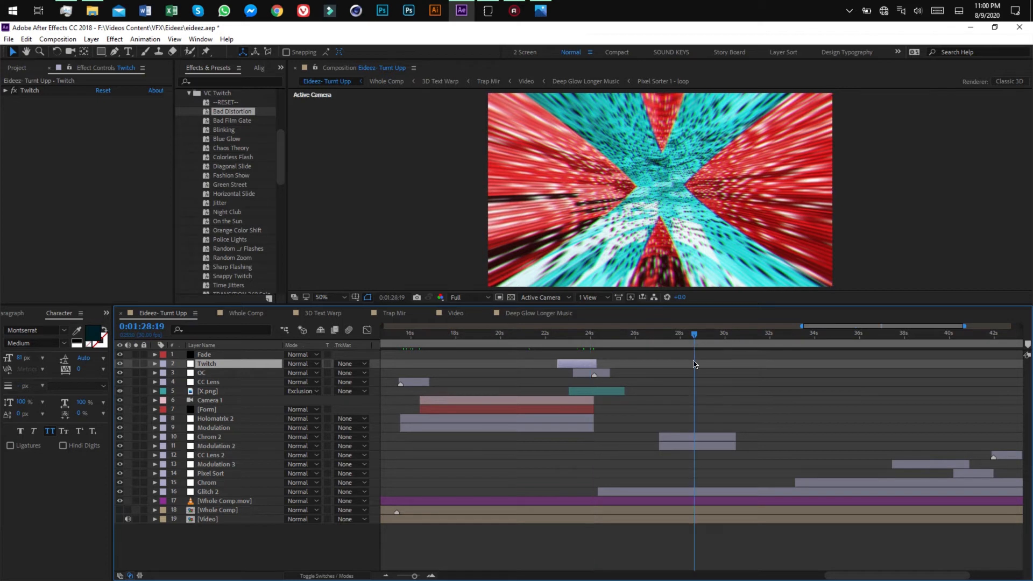
click(696, 437)
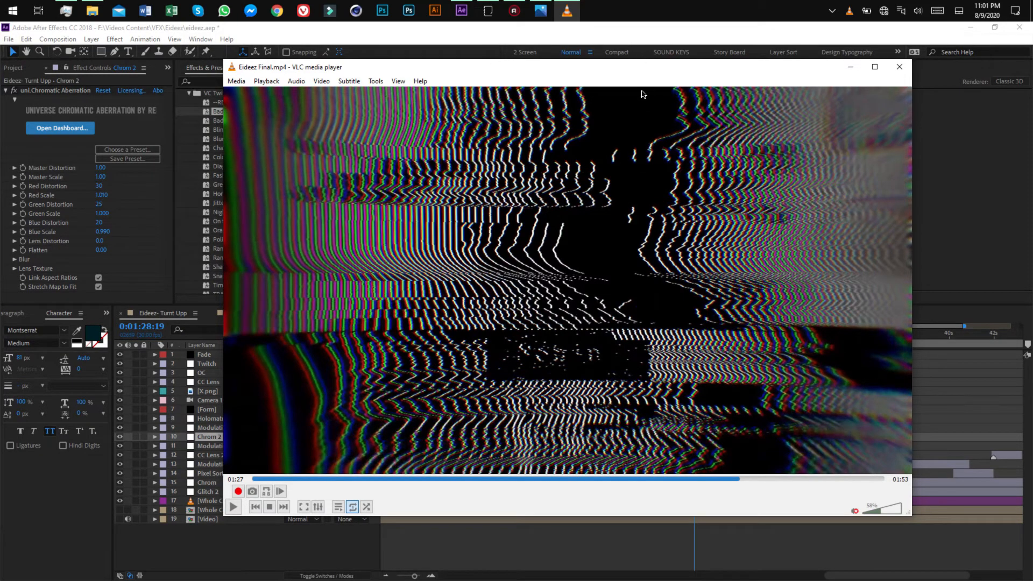
drag(677, 69, 673, 96)
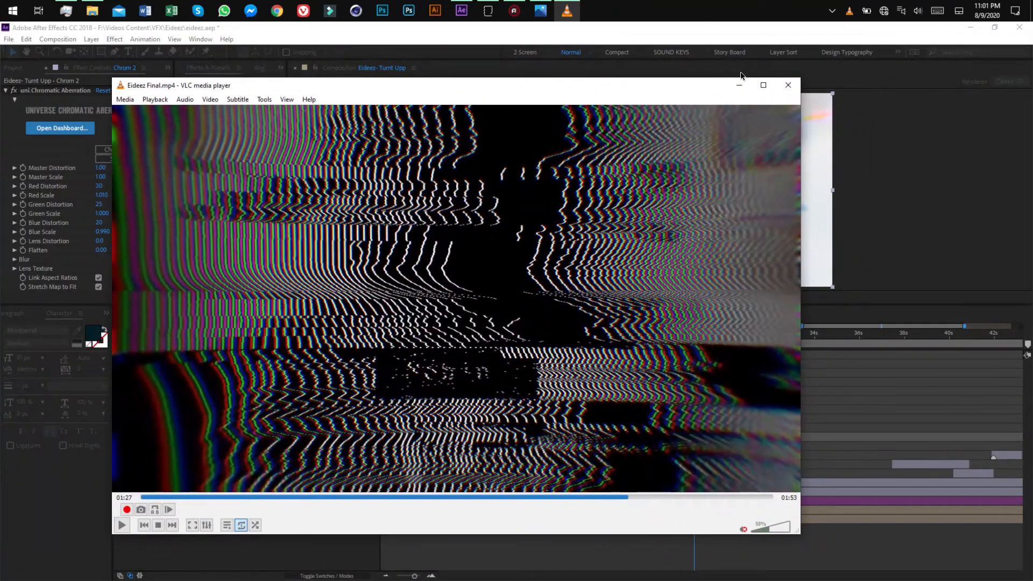
click(741, 28)
View the section through 0:01:34:05 and 0:01:36:05, then select the Pixel Sort layer and go to its start
drag(809, 338, 819, 337)
drag(870, 574, 912, 578)
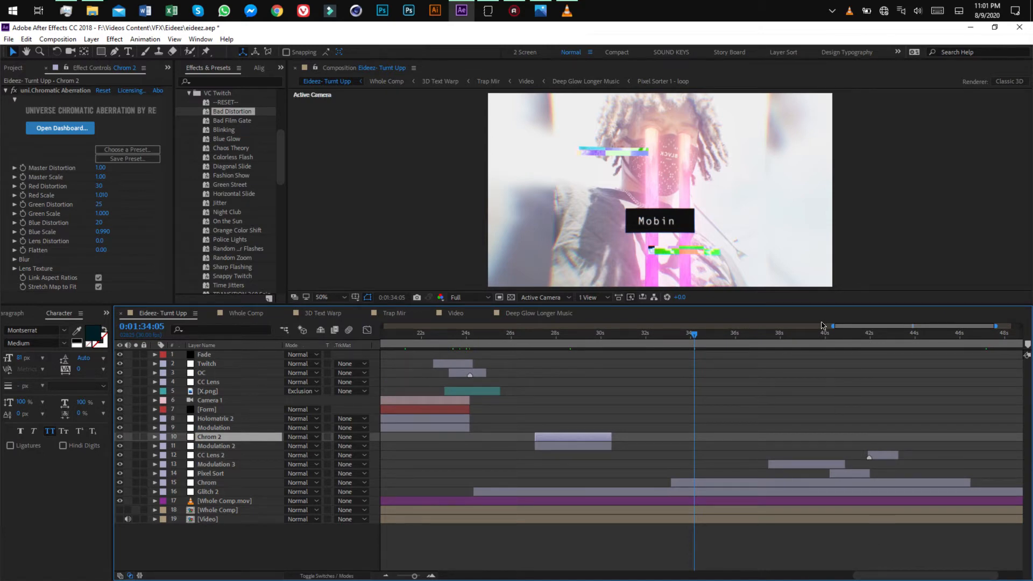
drag(798, 342, 810, 340)
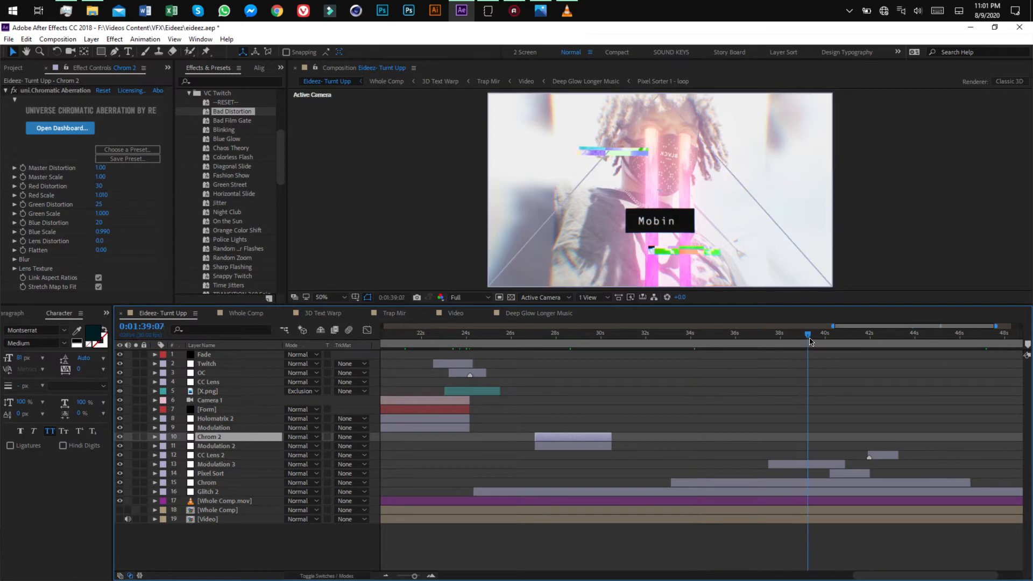
click(737, 334)
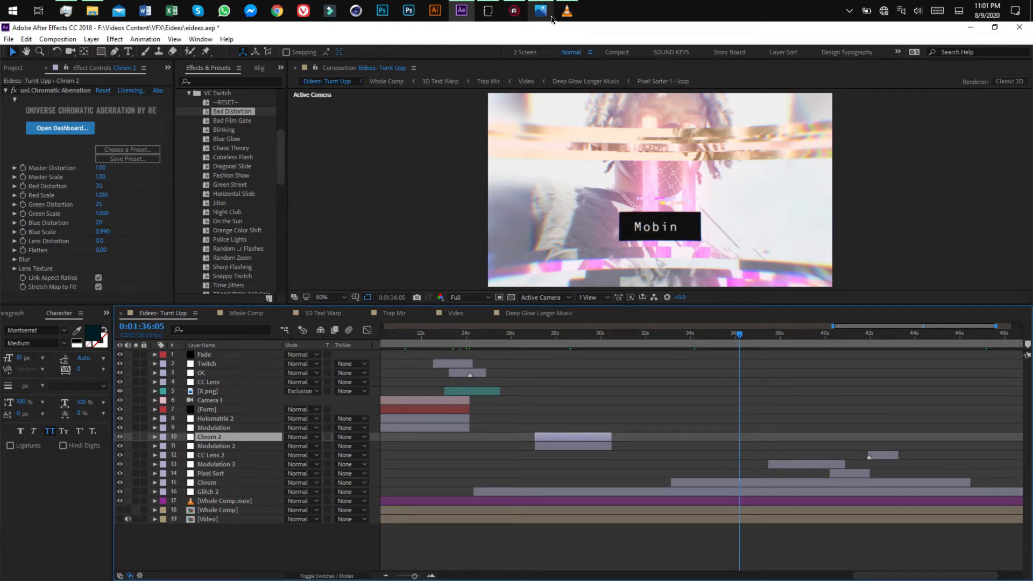
click(214, 474)
key(i)
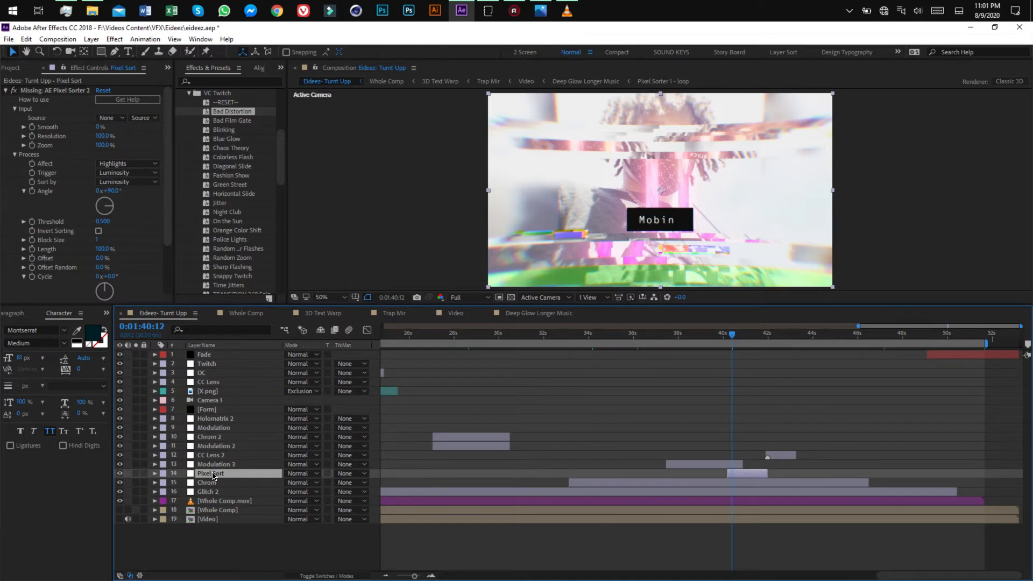
Switch to Eideez Final.mp4 in VLC, view the pixel-line effect at 01:38, then minimize the player to return to After Effects
key(alt+Tab)
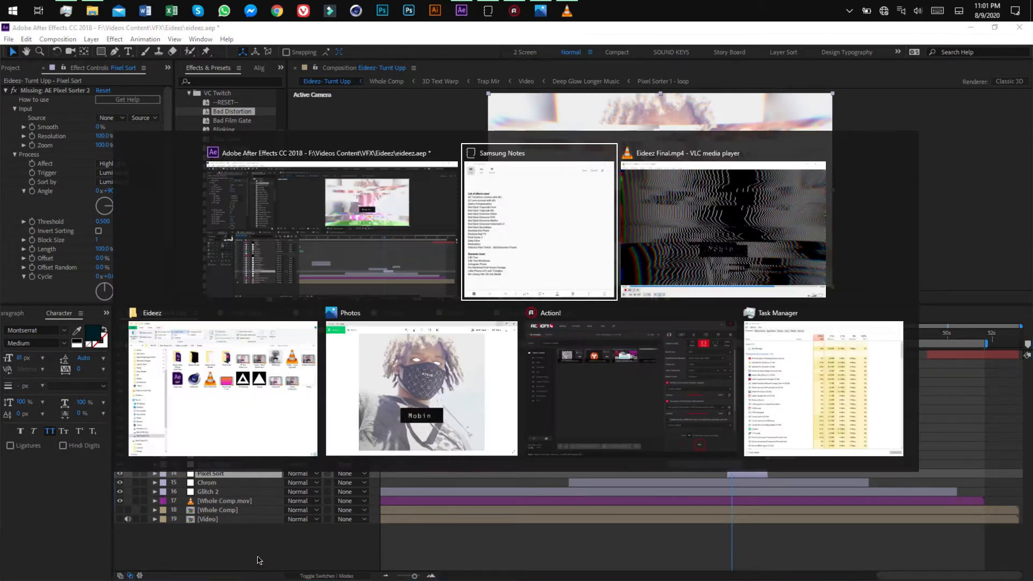
click(661, 297)
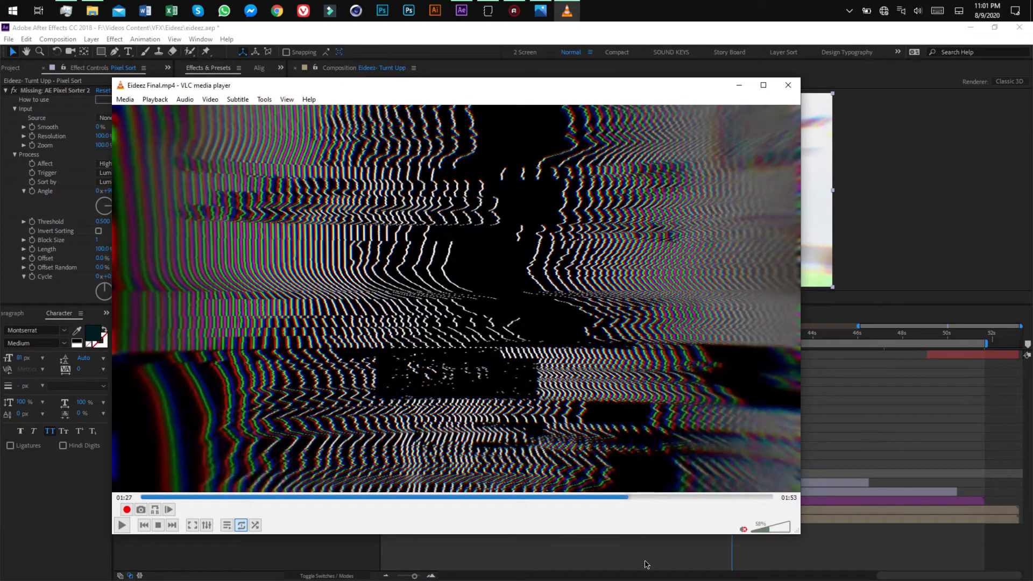
click(681, 497)
drag(681, 497, 691, 499)
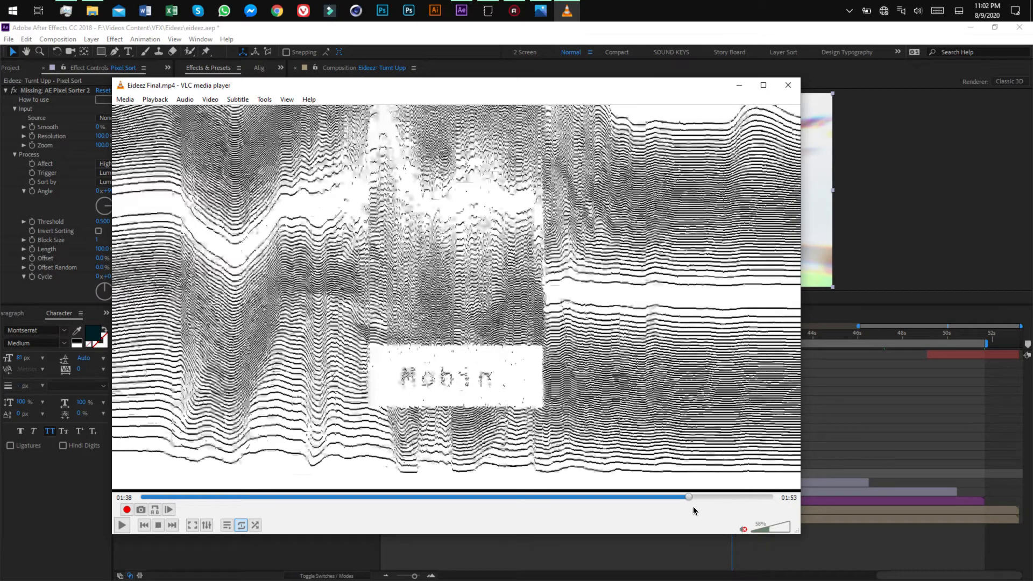
click(737, 86)
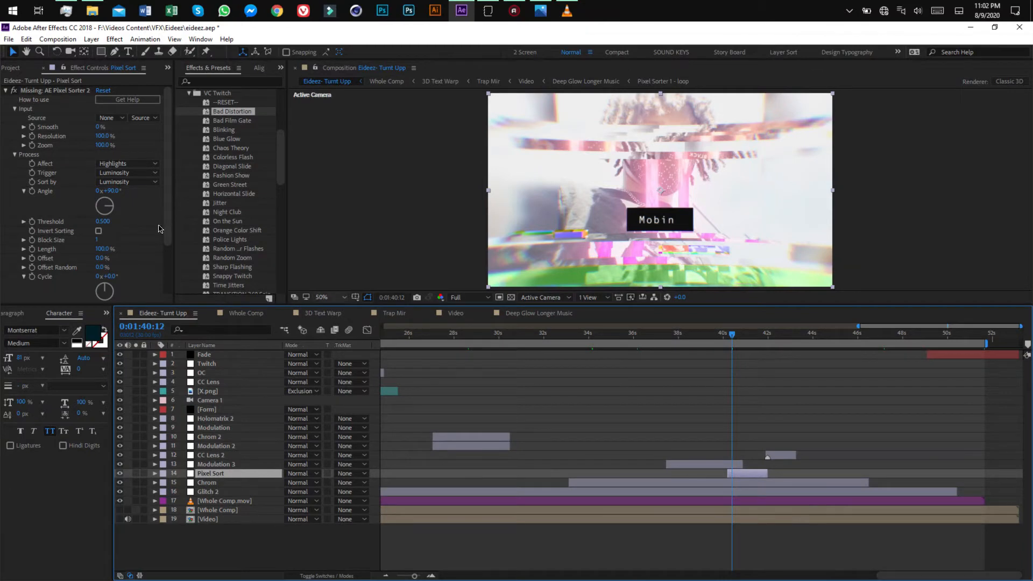
Open the Whole Comp composition and examine its lower layers, from the Tri Hole.png layers to 3D Text Warp, across the timeline
click(249, 315)
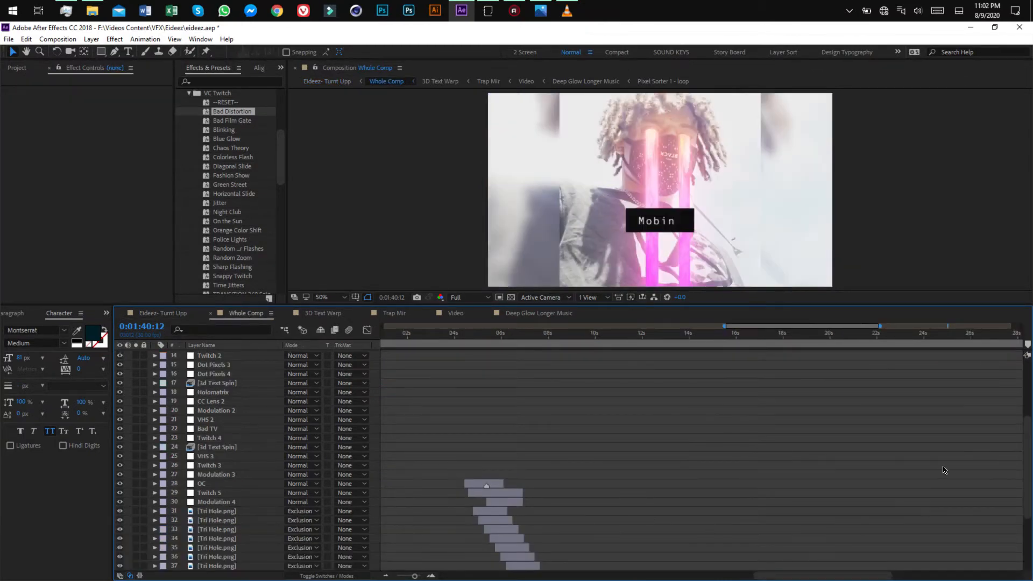
scroll(1022, 441, down, 4)
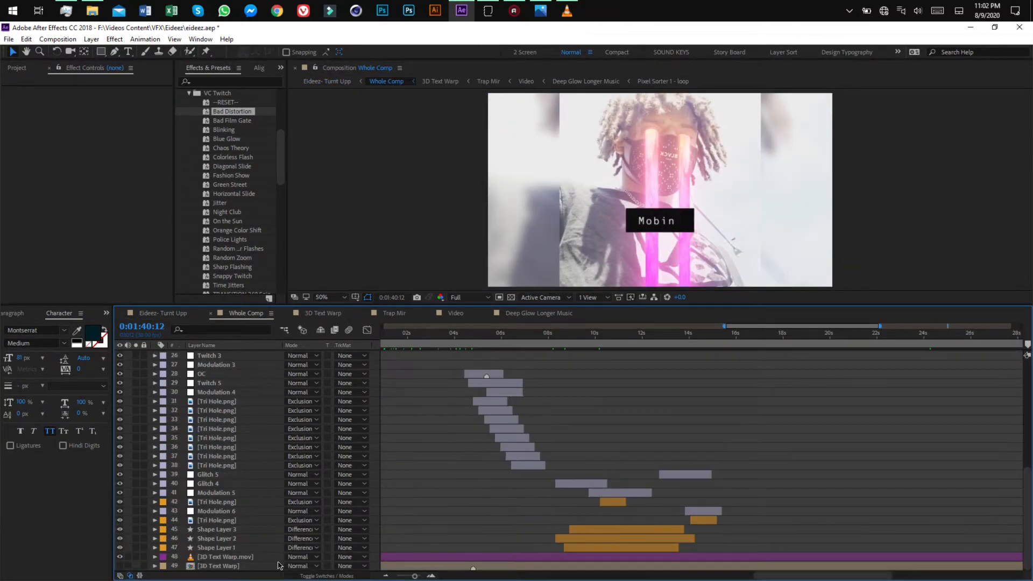
drag(810, 572, 878, 572)
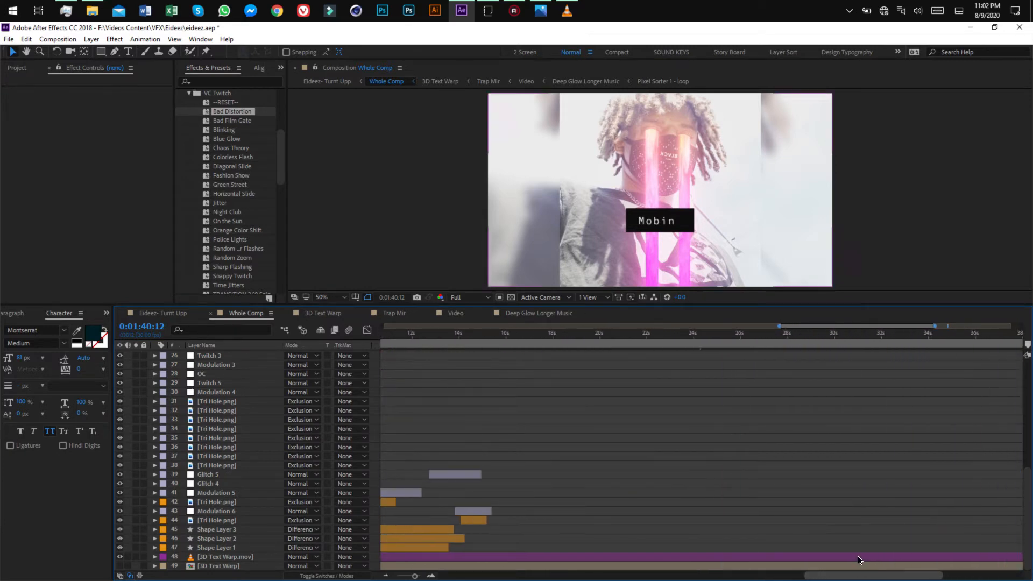
click(387, 577)
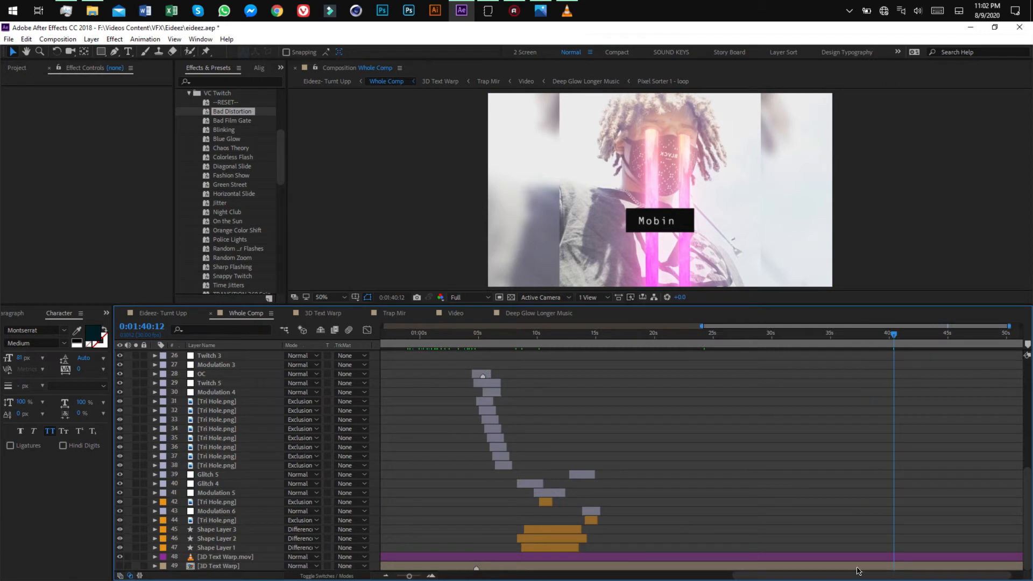
Open the 3D Text Warp composition and examine its layers down to Trap Mir over the full timeline duration
click(323, 316)
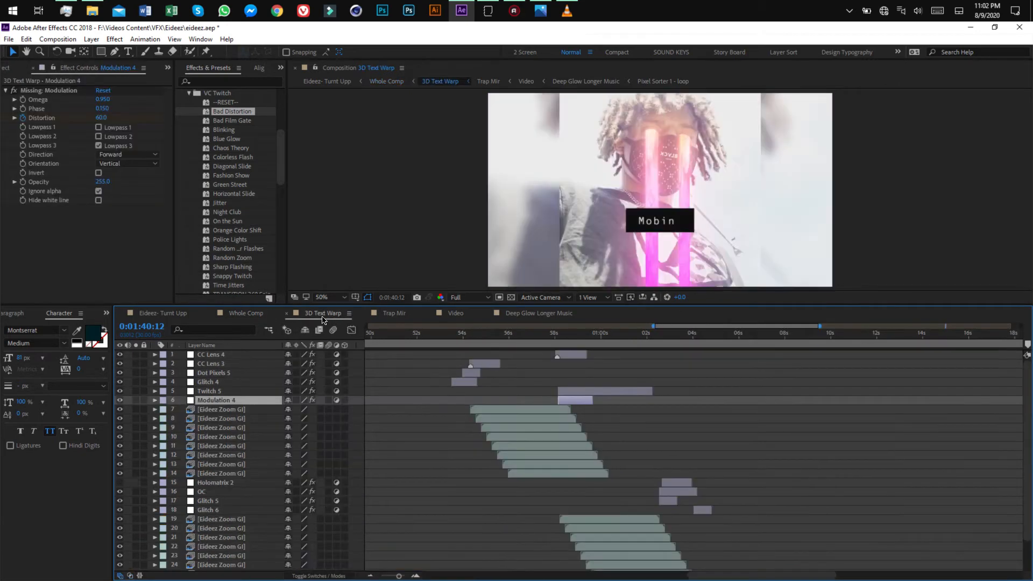
drag(400, 577, 376, 576)
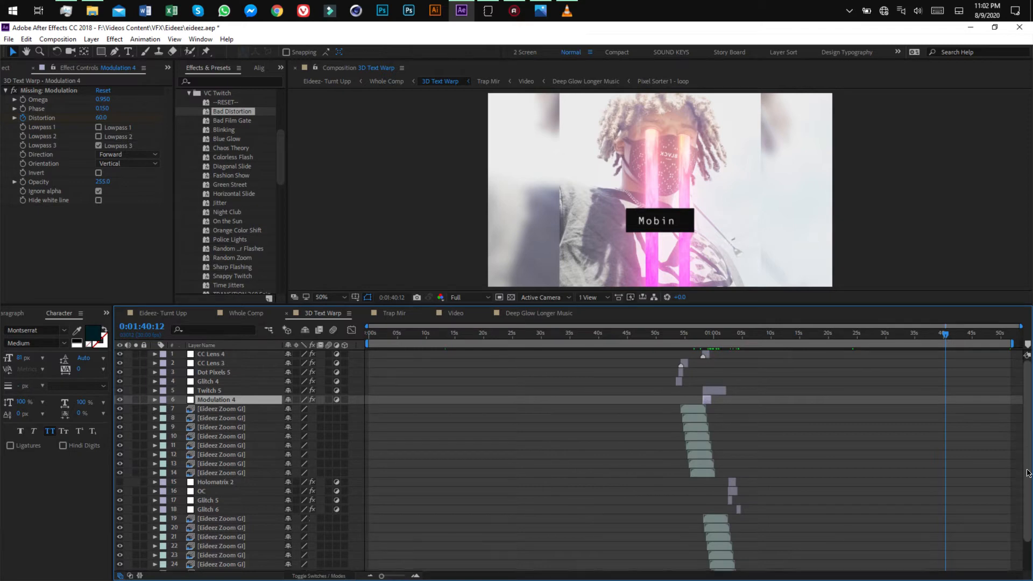
drag(1029, 467, 1029, 540)
Compare the Whole Comp and 3D Text Warp layer stacks over the full timeline duration, ending in Whole Comp
click(257, 315)
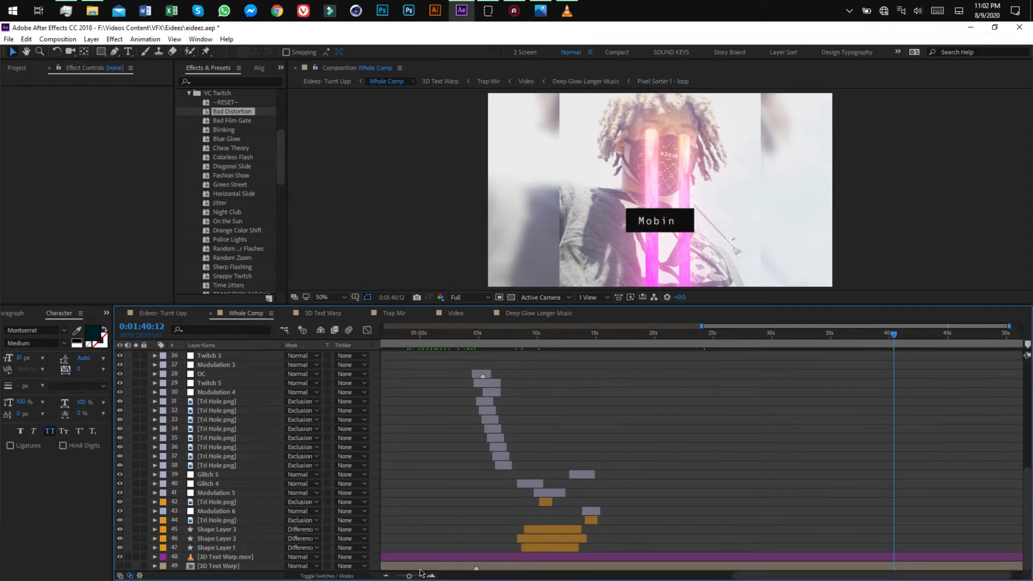
click(385, 576)
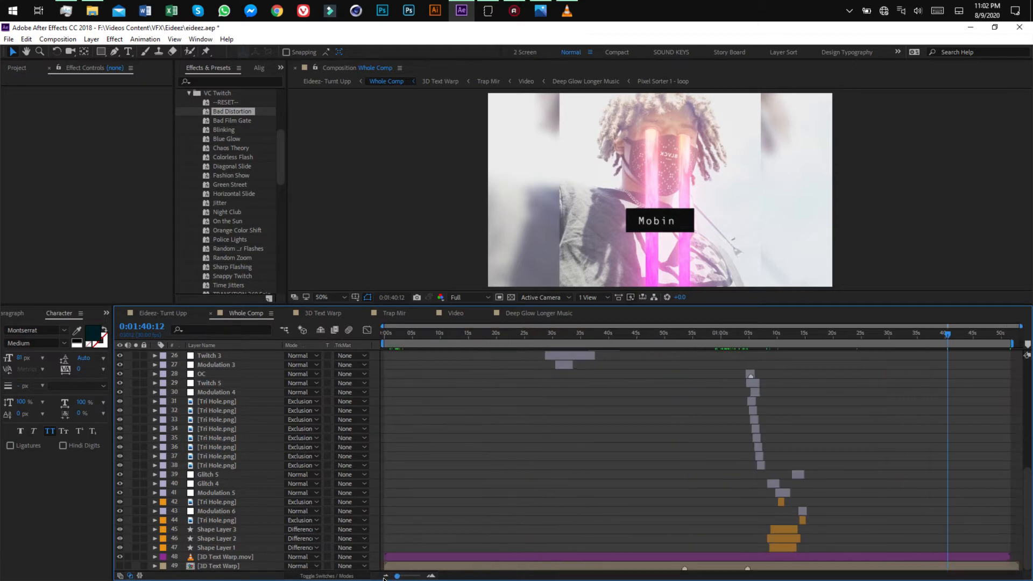
click(318, 317)
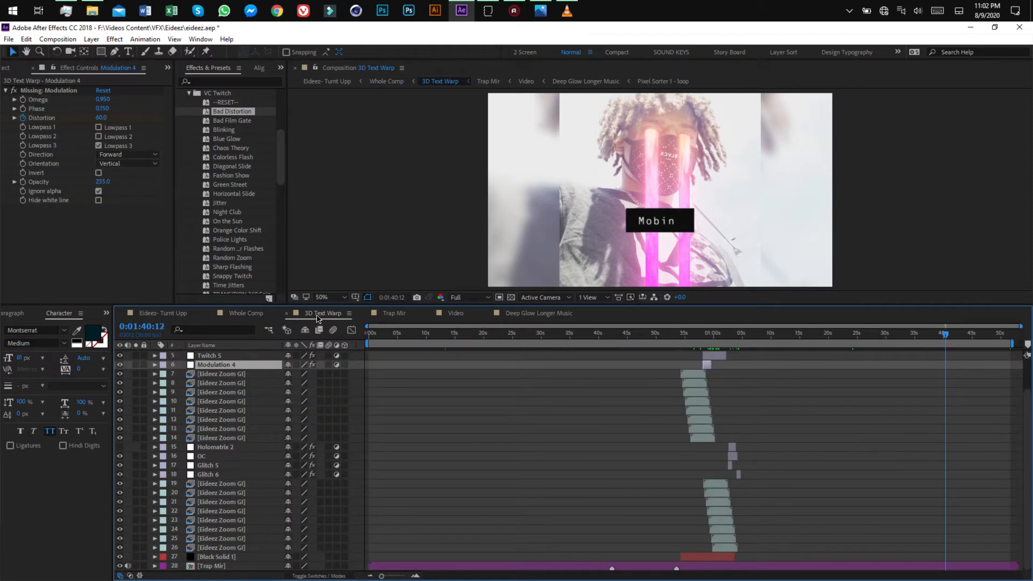
click(255, 316)
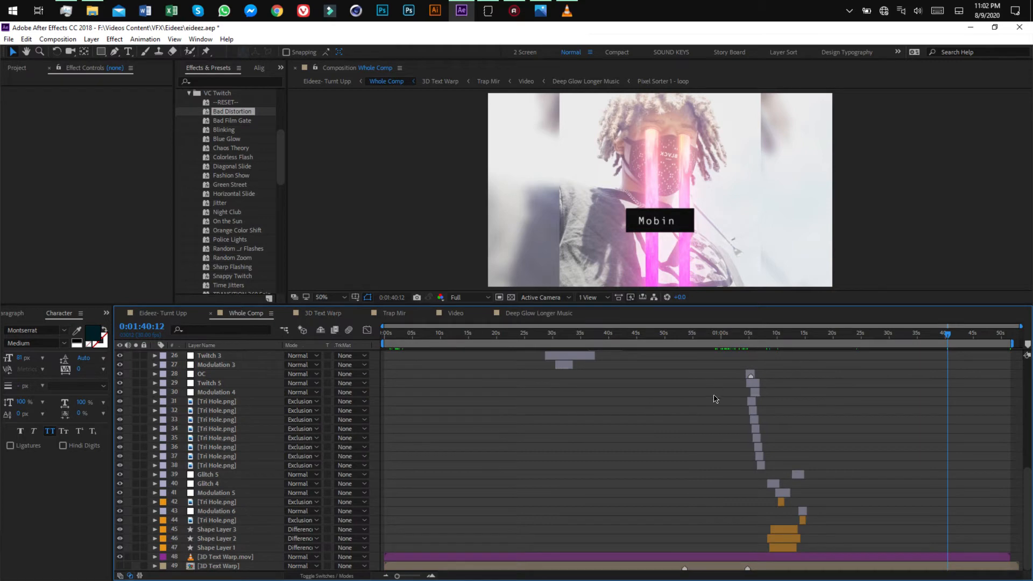
View the 3D Text Warp composition, then open Trap Mir and extend its work area back to the start of the timeline
click(309, 318)
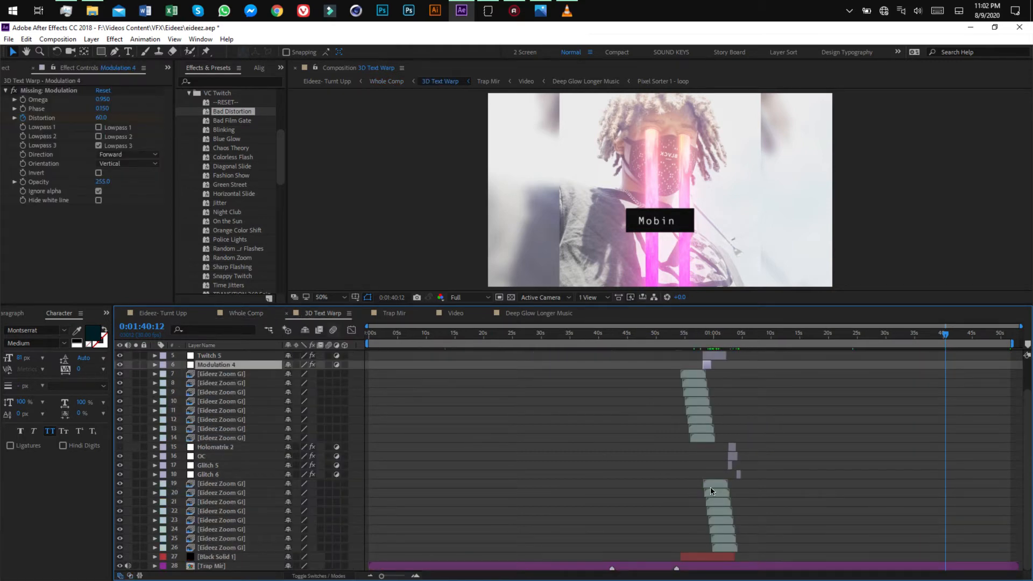
click(394, 313)
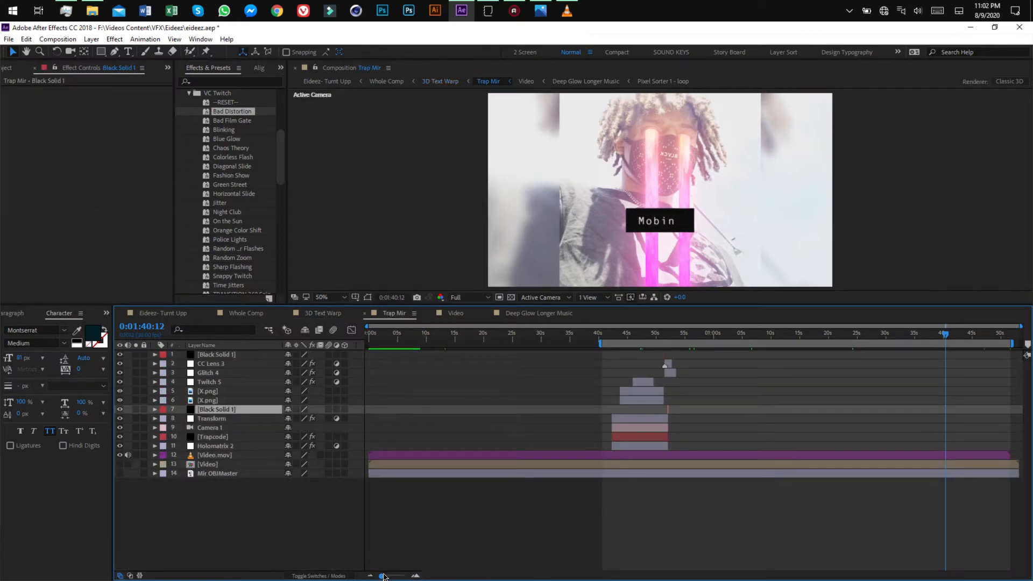
drag(600, 344, 287, 342)
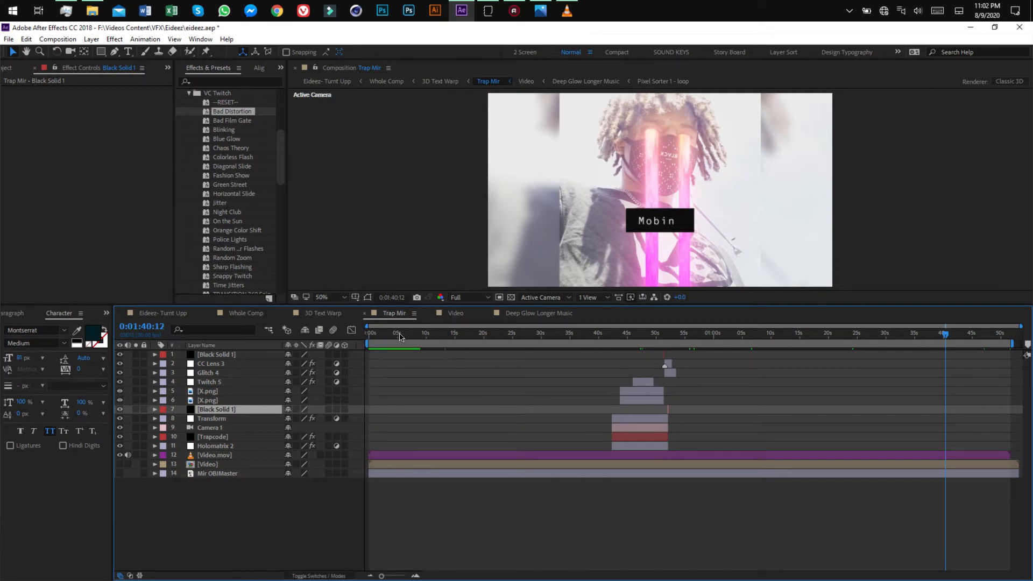
Look through the layers of the Video and Trap Mir compositions, ending in the Eideez- Turnt Upp composition
click(452, 316)
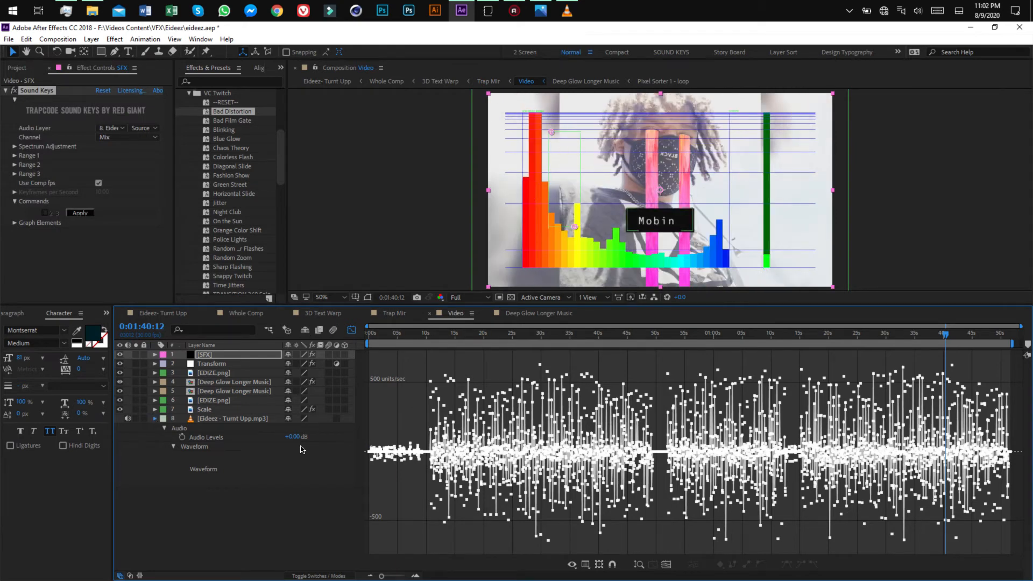
click(397, 314)
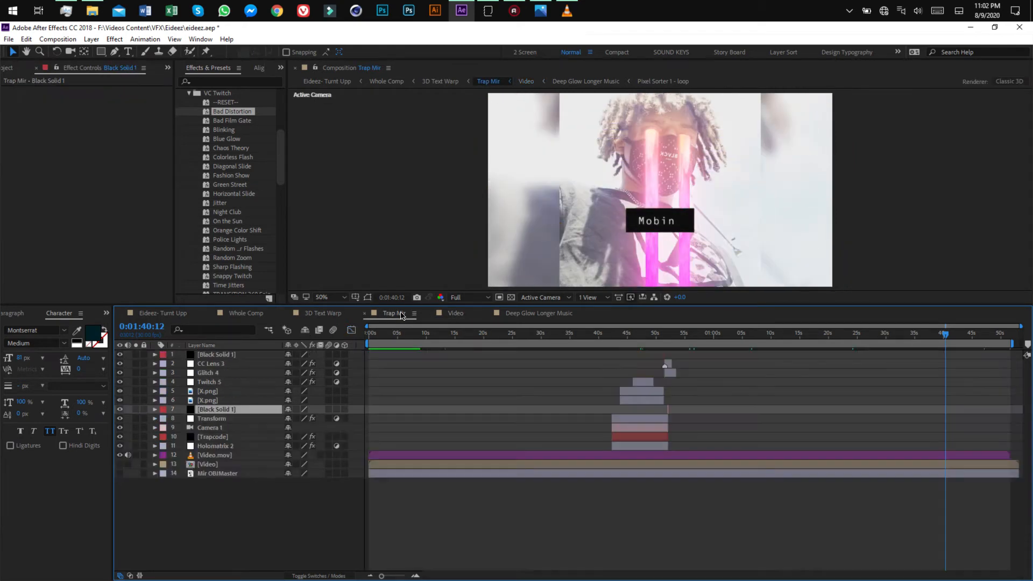
click(616, 498)
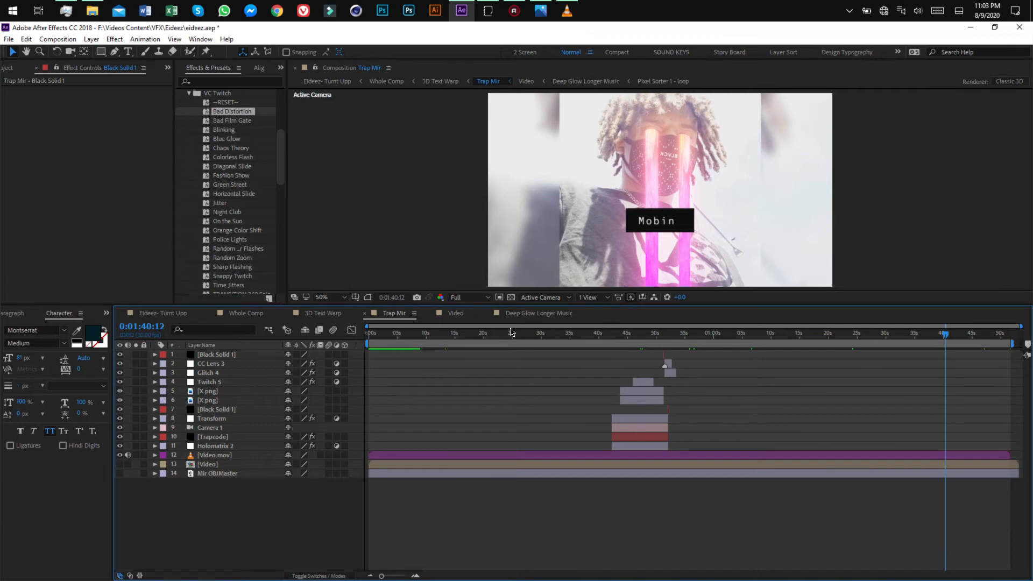
click(165, 313)
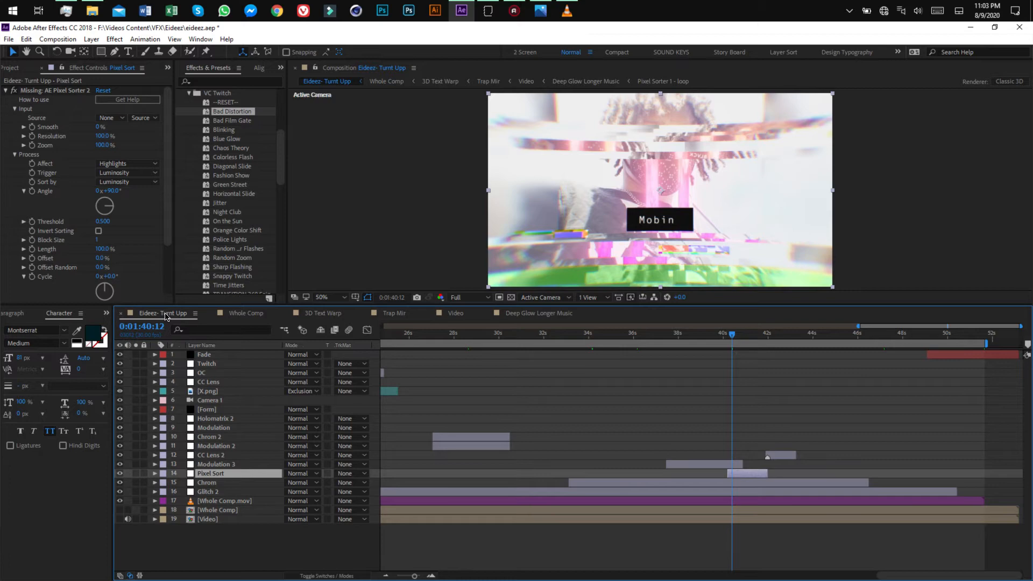
Switch to Eideez Final.mp4 in VLC, view the pixel-line effect between 01:38 and 01:39, and return to After Effects
key(alt+Tab)
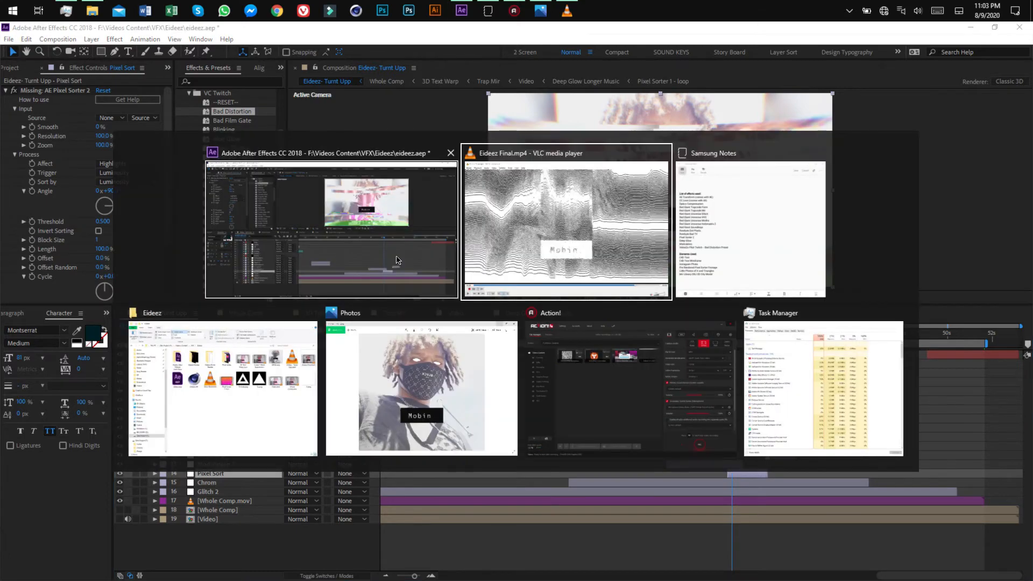
click(592, 209)
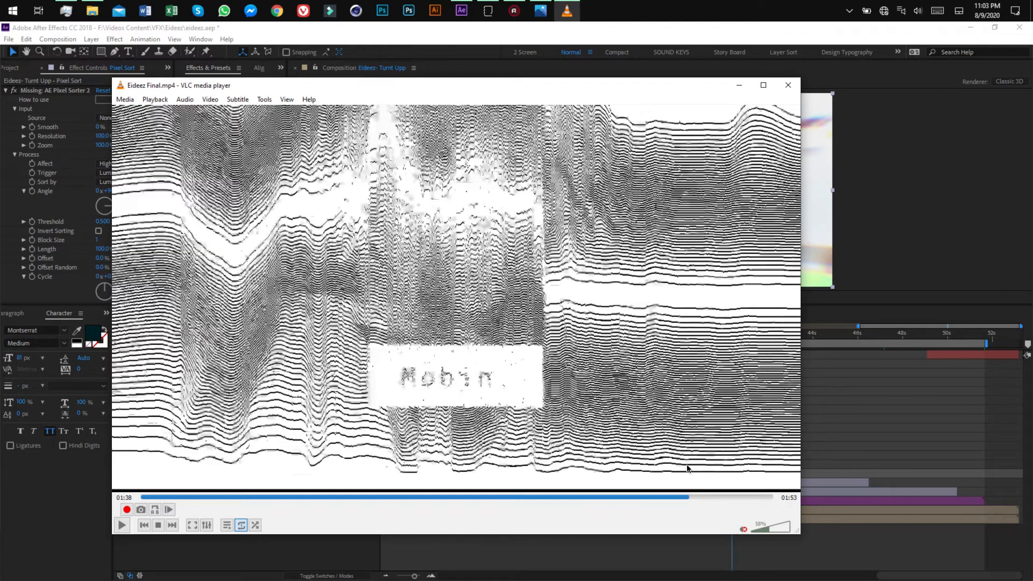
click(691, 494)
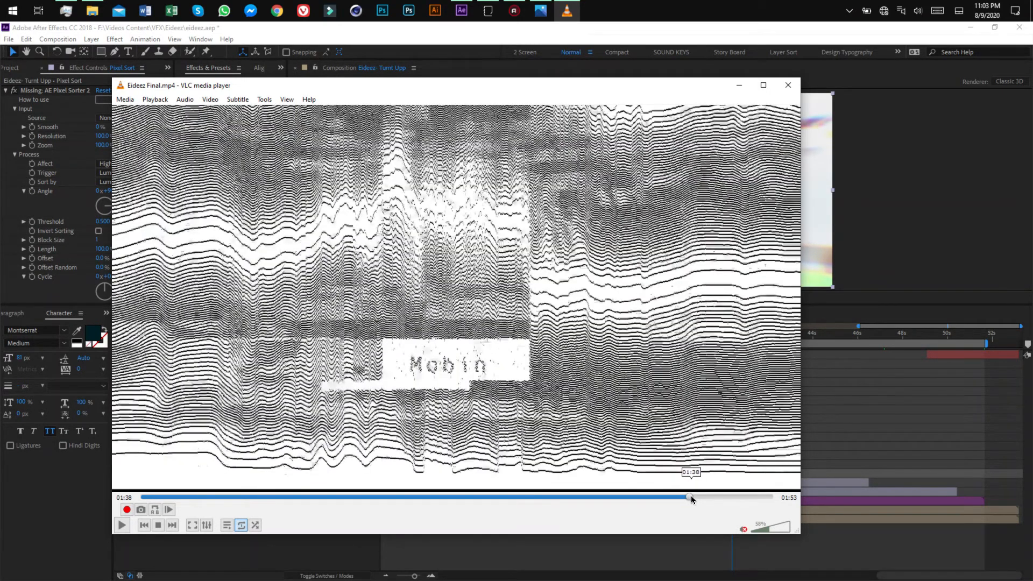
click(692, 495)
click(695, 494)
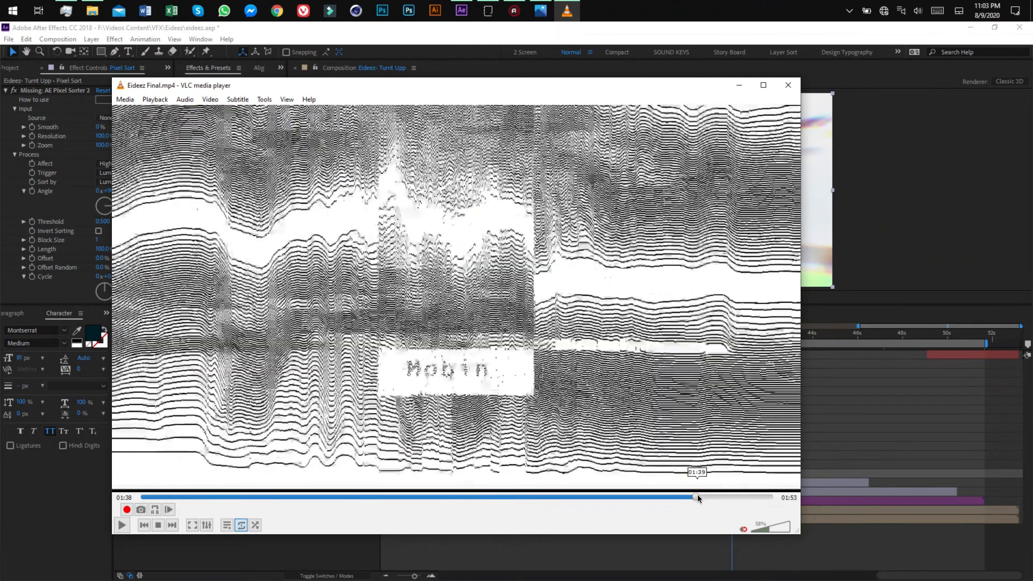
click(697, 495)
click(567, 10)
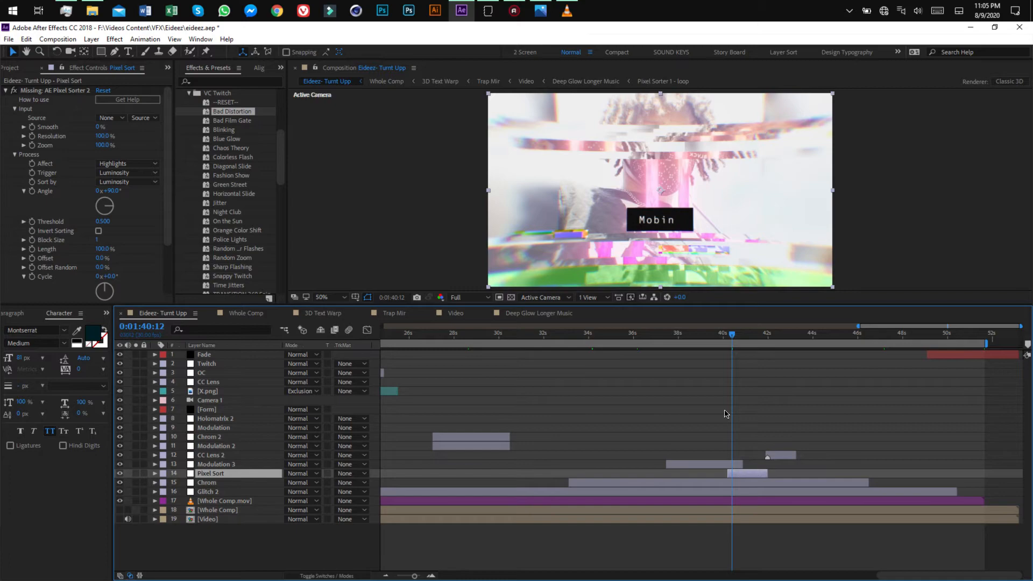
Switch to VLC, scrub Eideez Final.mp4 from 01:39 to 01:41 to view the glitch and sphere transition, and minimize the player
key(alt+Tab)
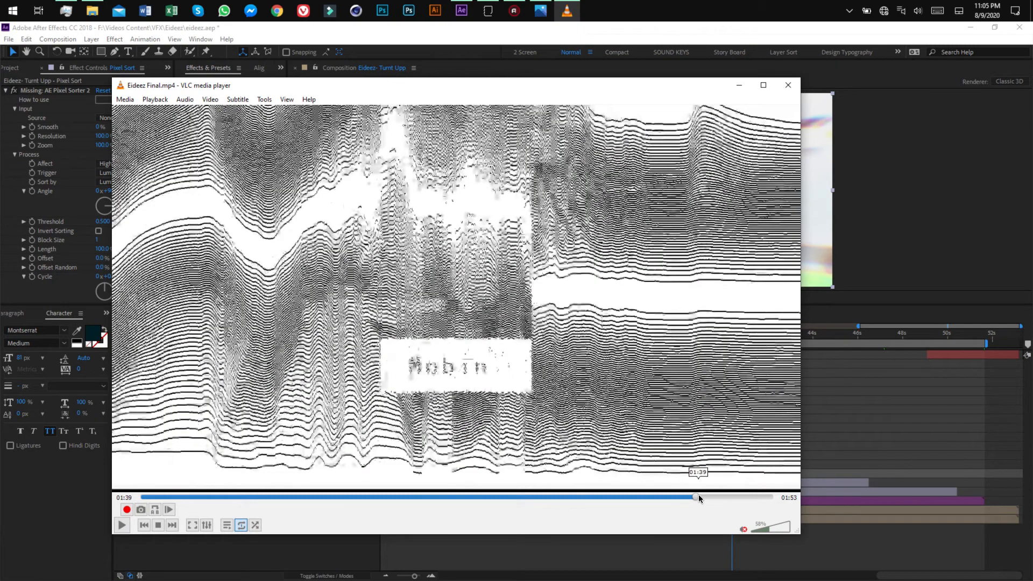
click(700, 498)
drag(700, 499, 708, 499)
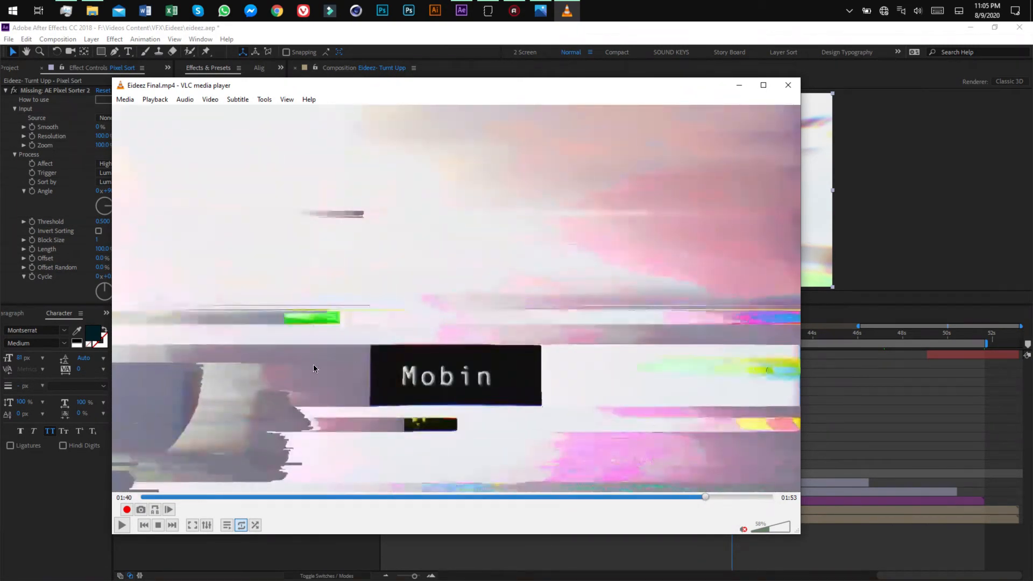
drag(527, 85, 581, 56)
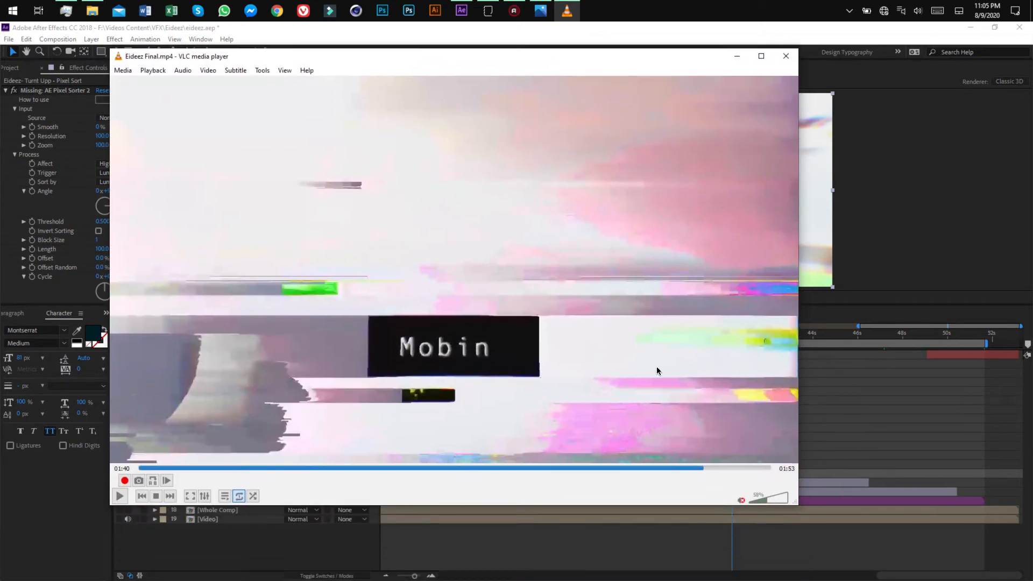
click(708, 467)
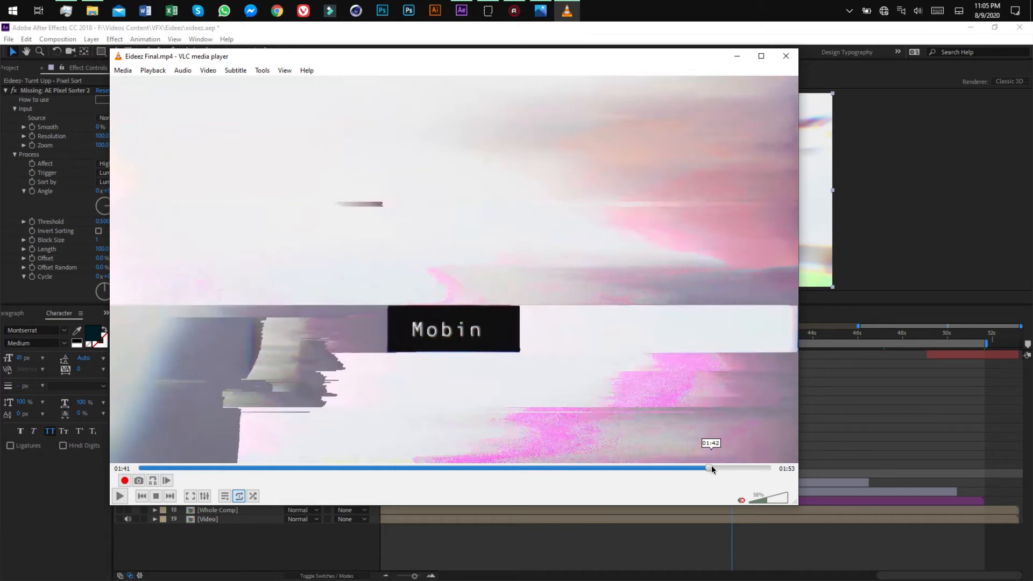
click(711, 467)
click(707, 468)
click(710, 468)
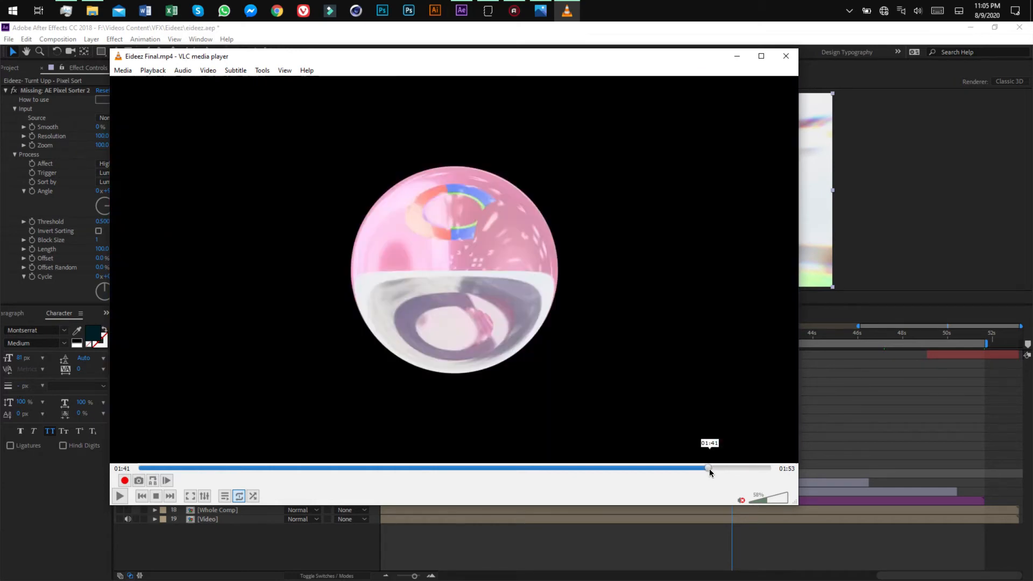
click(709, 468)
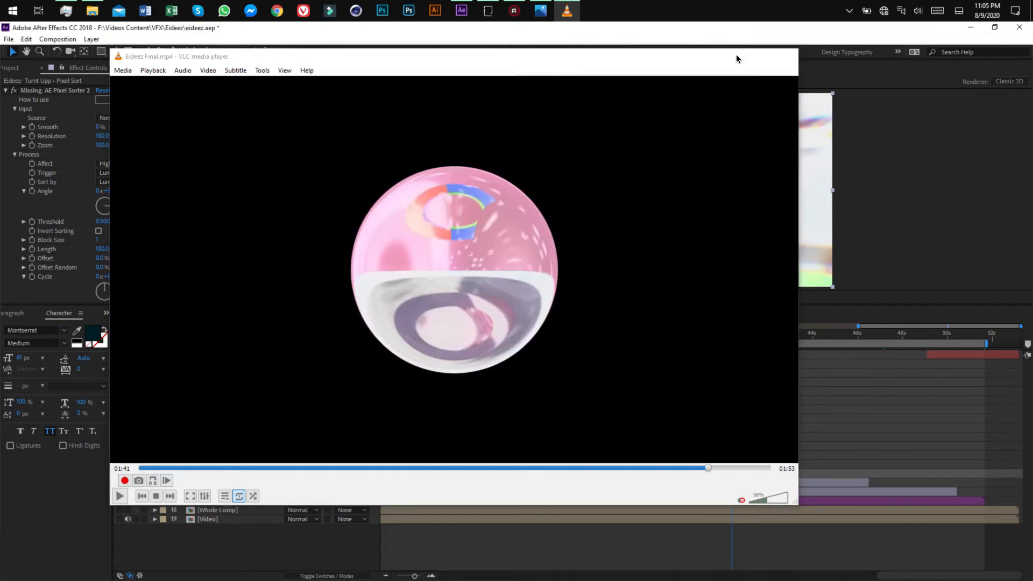
click(737, 56)
Move to 0:01:39:16, select the Modulation 3 layer, and compare it with the rendered video at 01:38 in VLC
drag(737, 335, 770, 340)
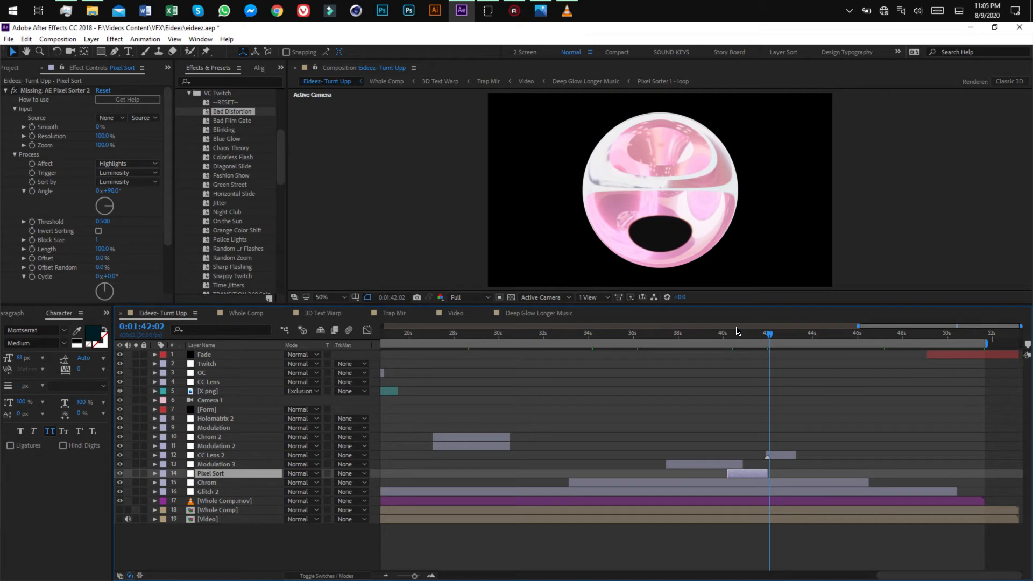
click(714, 338)
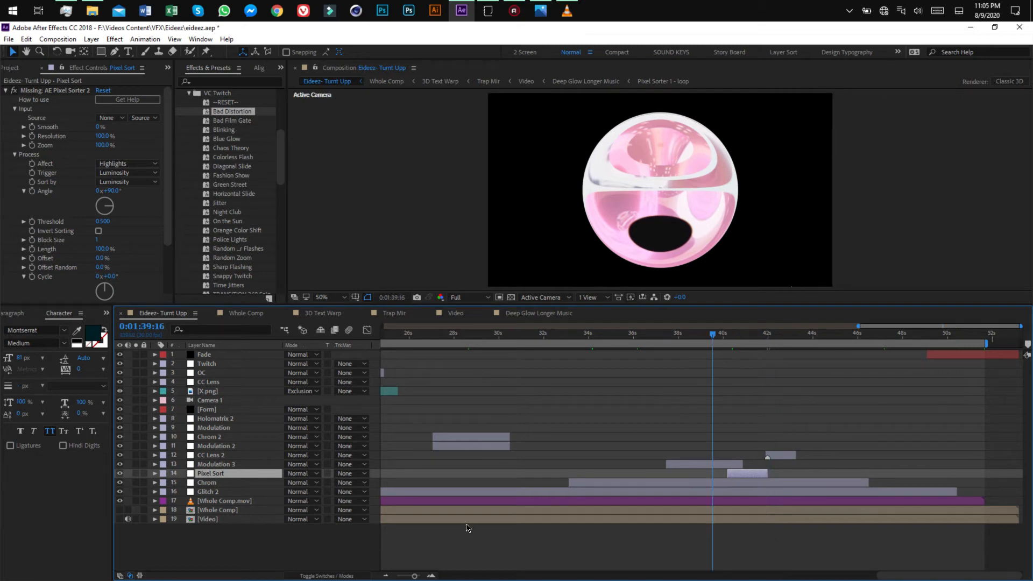
click(222, 465)
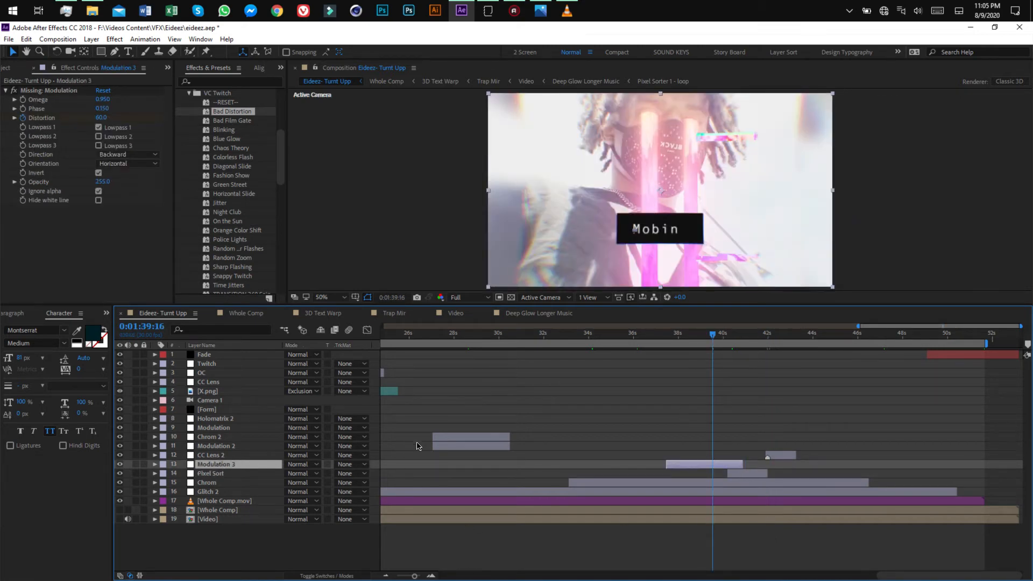
key(alt+Tab)
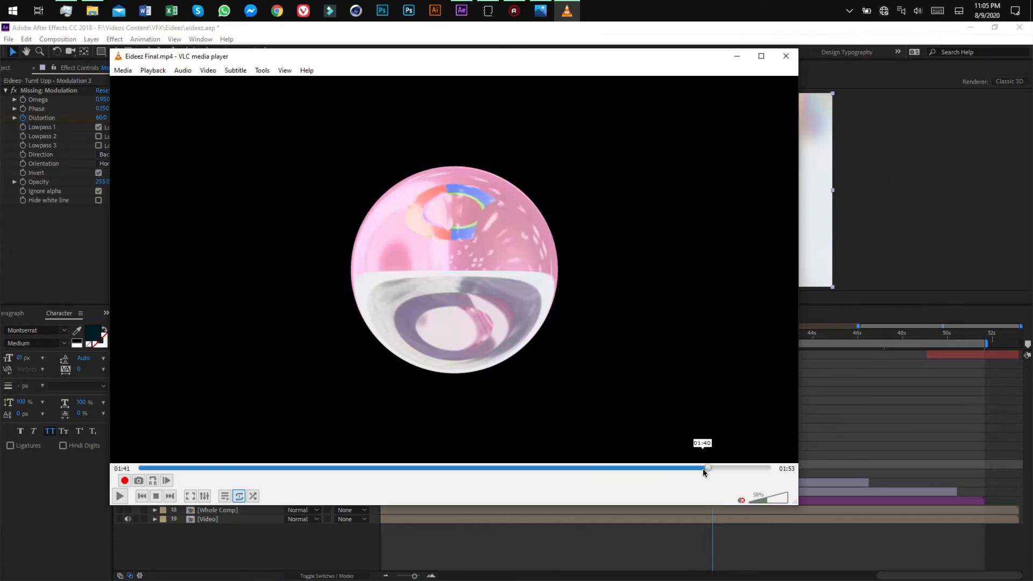
drag(703, 467, 693, 468)
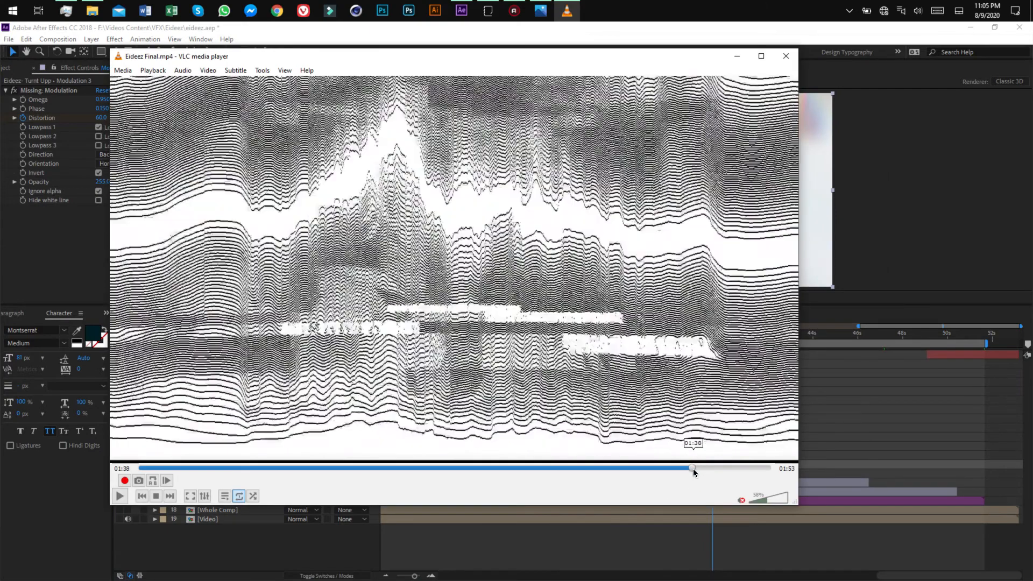
click(704, 34)
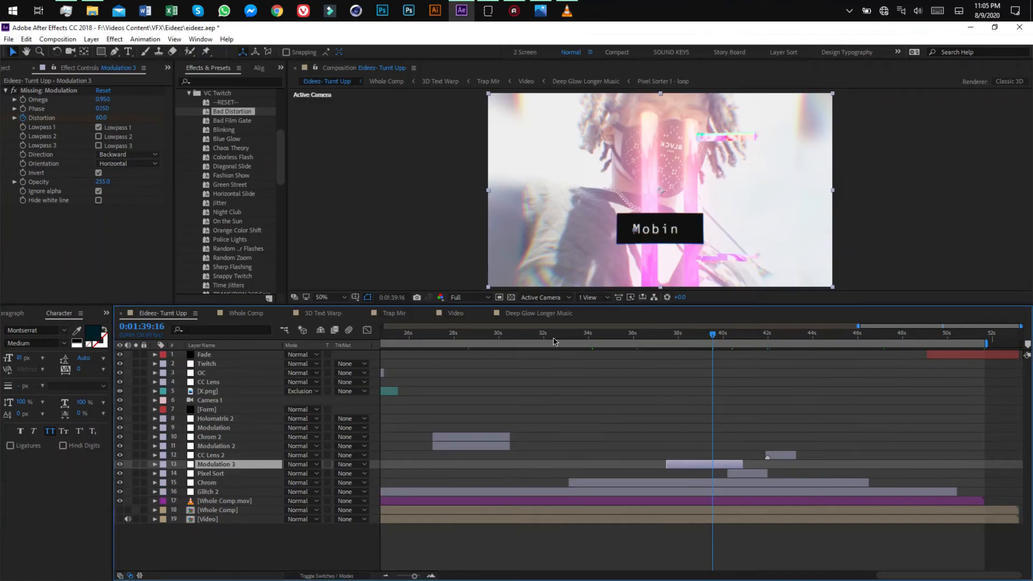
Select the Pixel Sort layer, preview its effect at 0:01:40:15, and view all layers over the full timeline duration
click(221, 474)
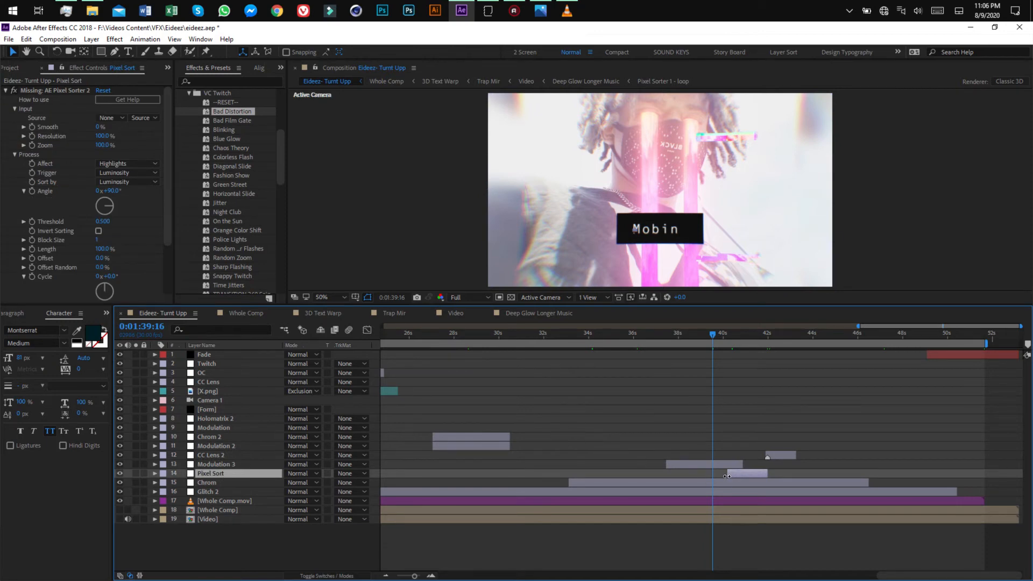
click(738, 337)
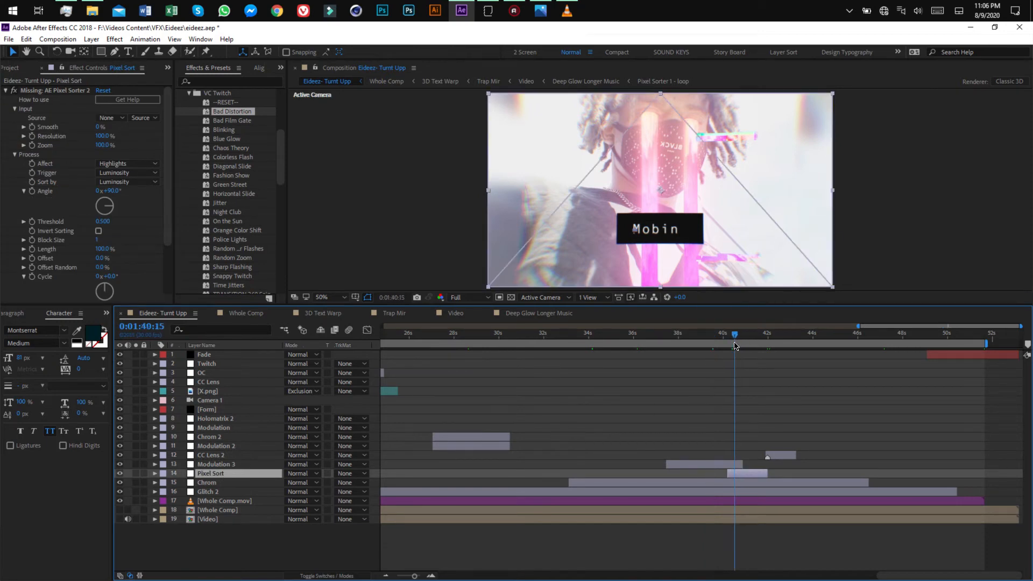
click(432, 576)
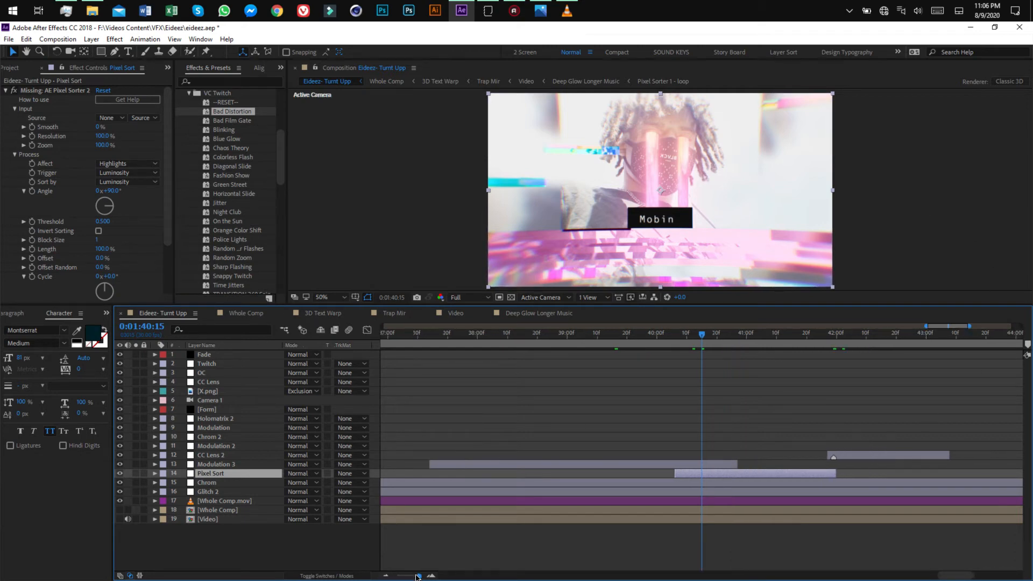
click(385, 576)
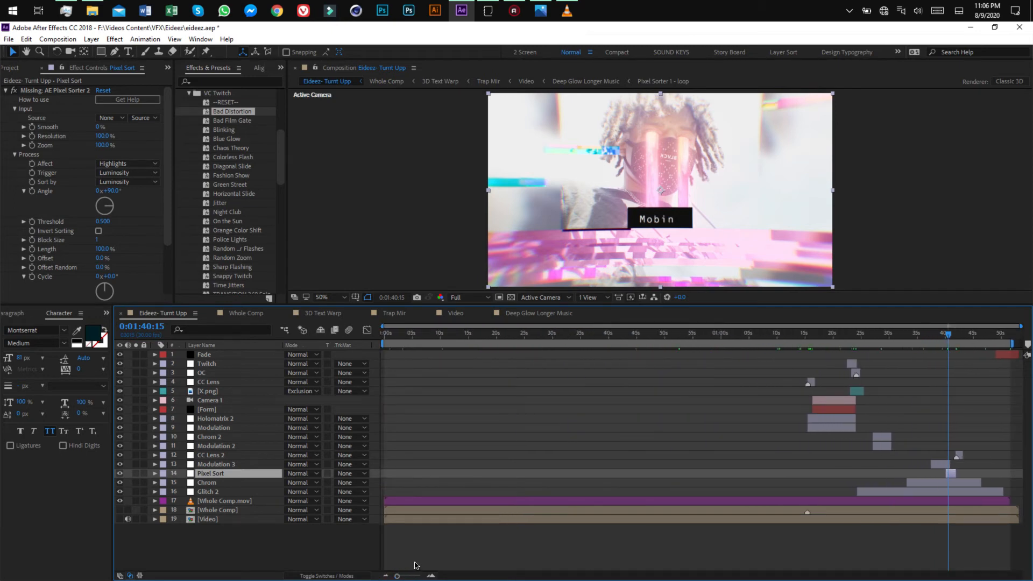
click(415, 565)
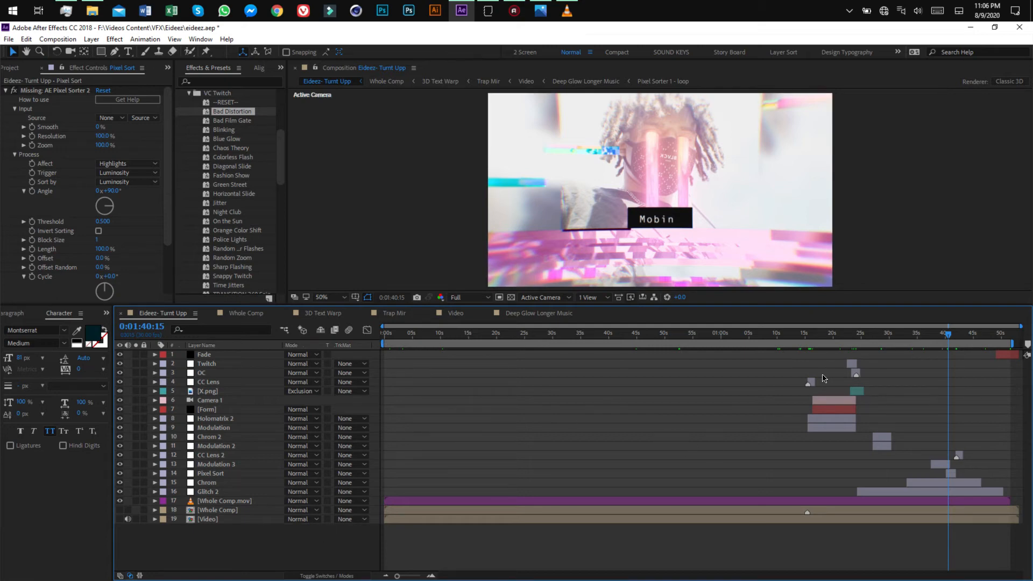
Move the current time to 0:01:15:15, where the CC Lens layer begins, then select and hide that layer
drag(819, 338, 810, 338)
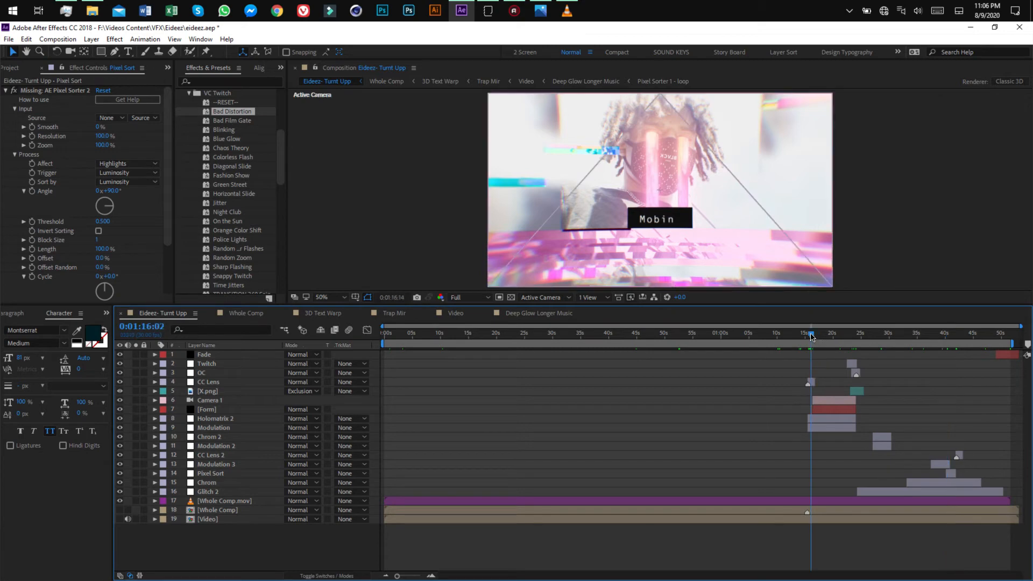
click(431, 575)
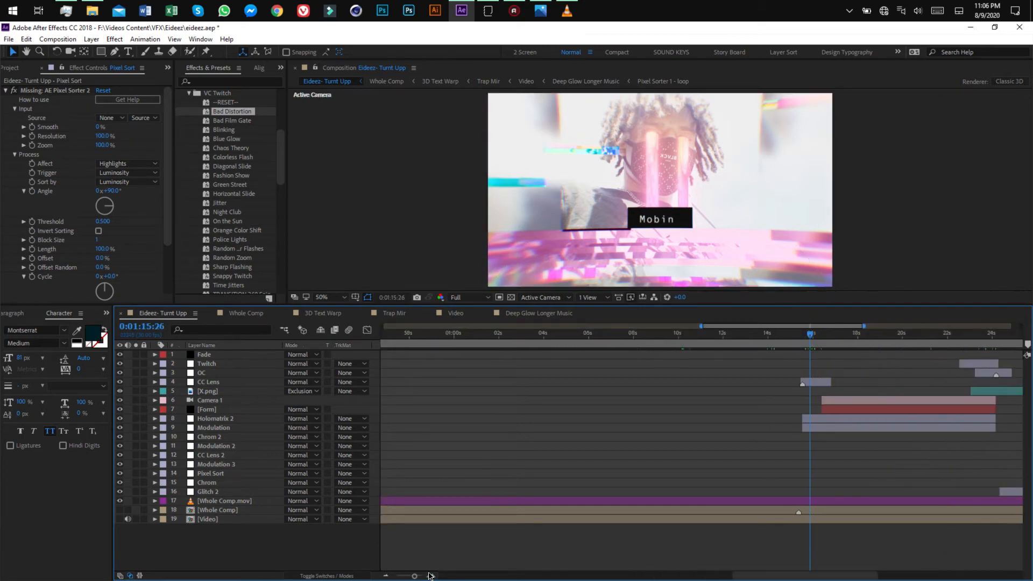
drag(816, 578, 848, 578)
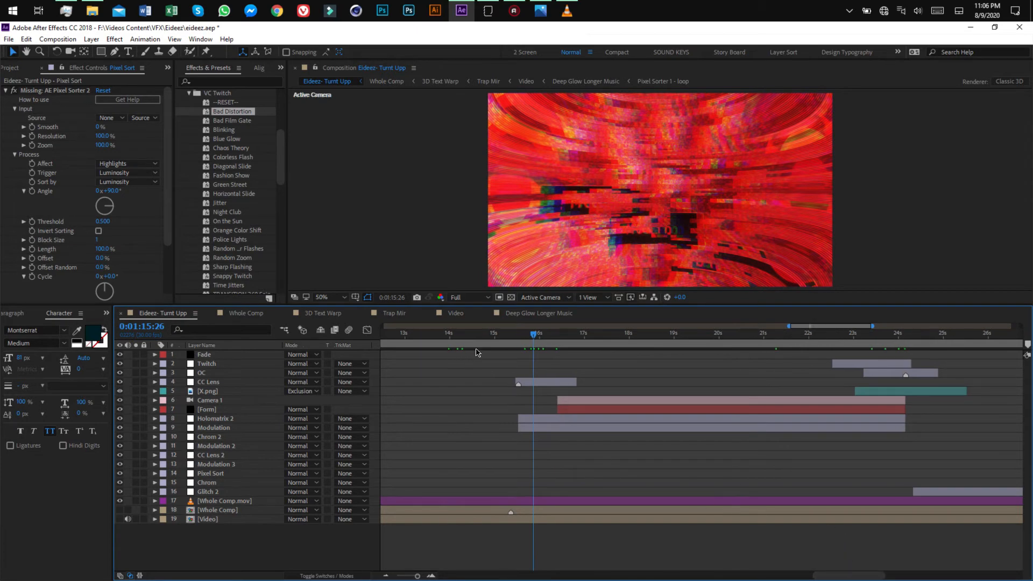
drag(534, 339, 518, 341)
click(531, 385)
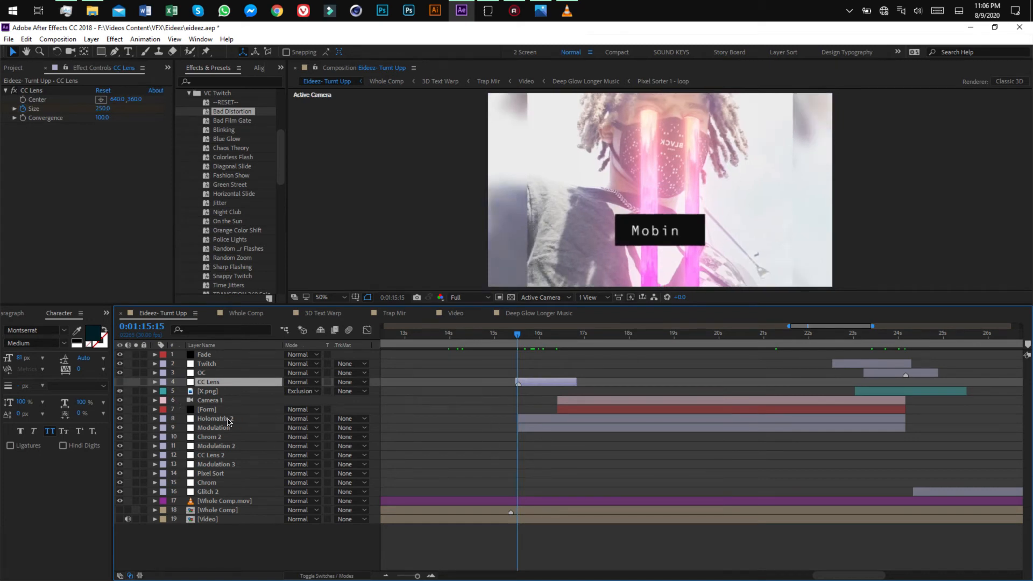
View the effect settings of the Holomatrix 2 and Form layers, then hide the Form and Camera 1 layers
click(231, 422)
click(204, 410)
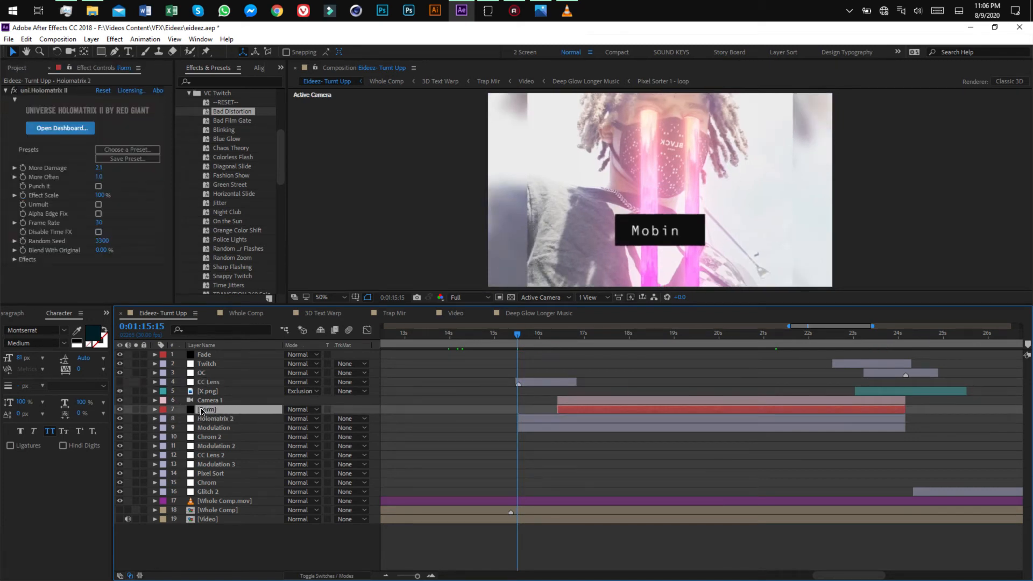
click(119, 401)
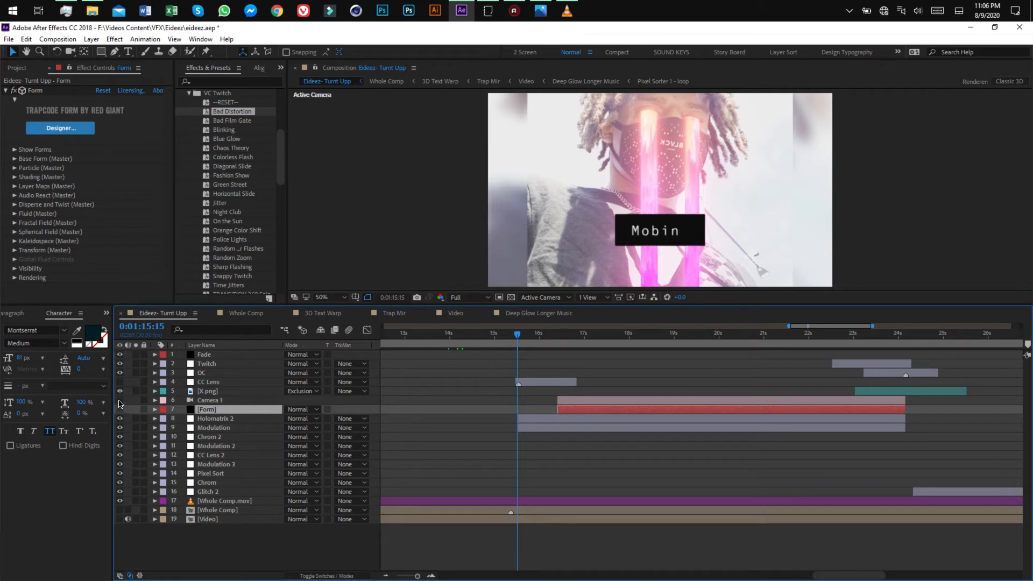
Select the Modulation layer, move to 0:01:16:09, and compare it with the rendered video at 01:15 and 01:16 in VLC
click(215, 426)
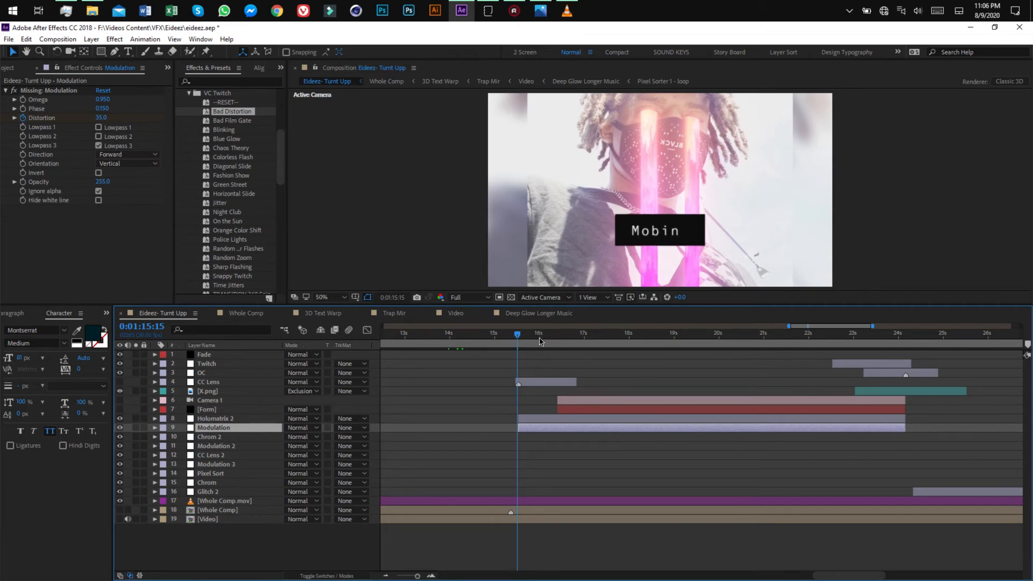
drag(538, 336, 553, 337)
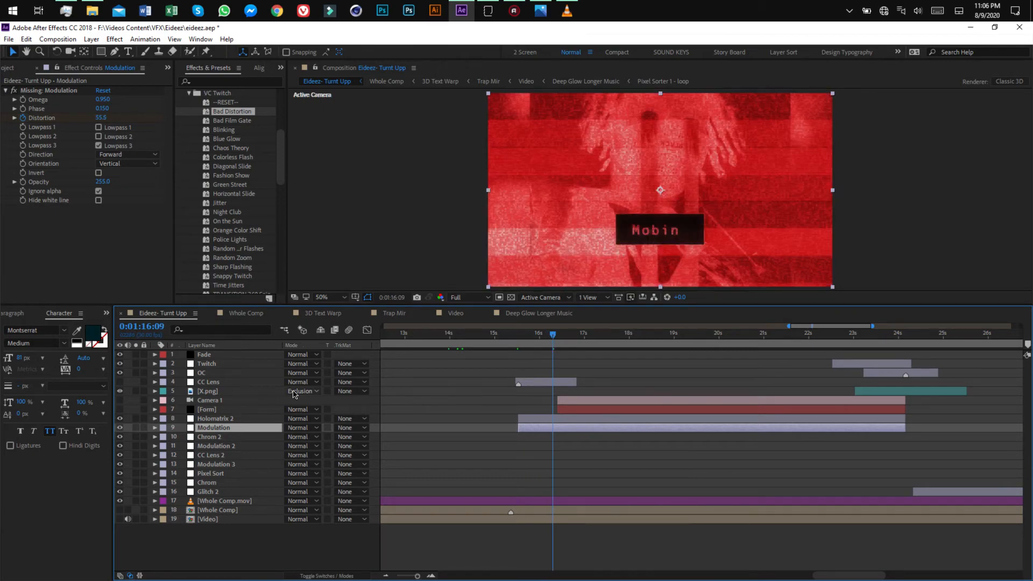
key(alt+Tab)
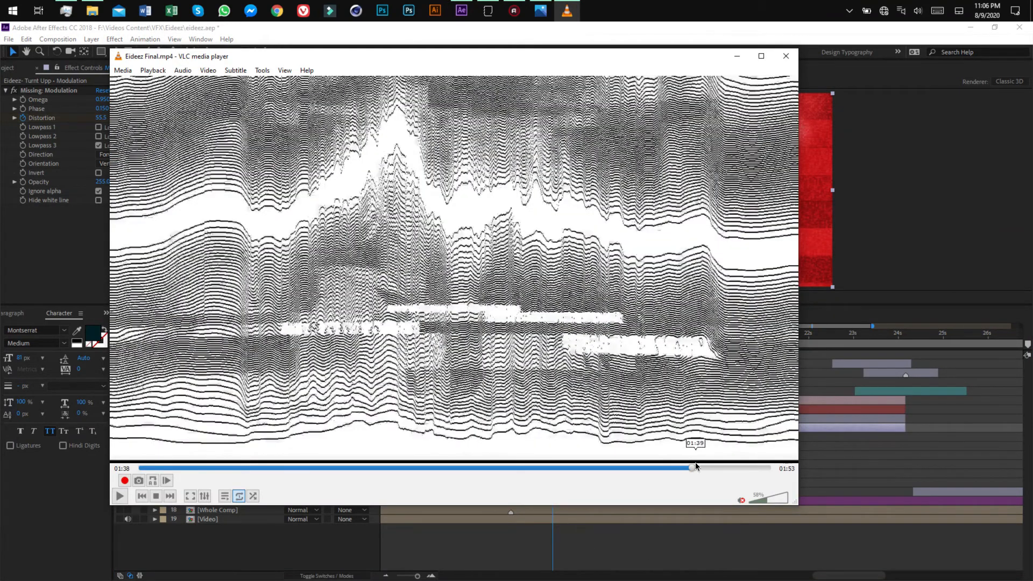
click(671, 468)
drag(671, 469, 568, 469)
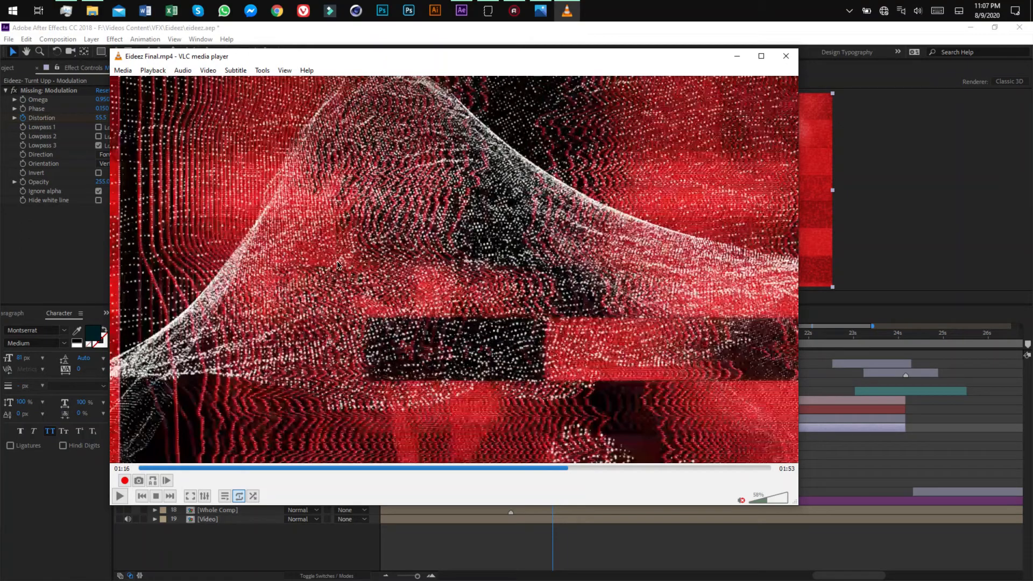
mouse_move(566, 468)
mouse_down()
mouse_move(551, 466)
mouse_move(562, 468)
mouse_up()
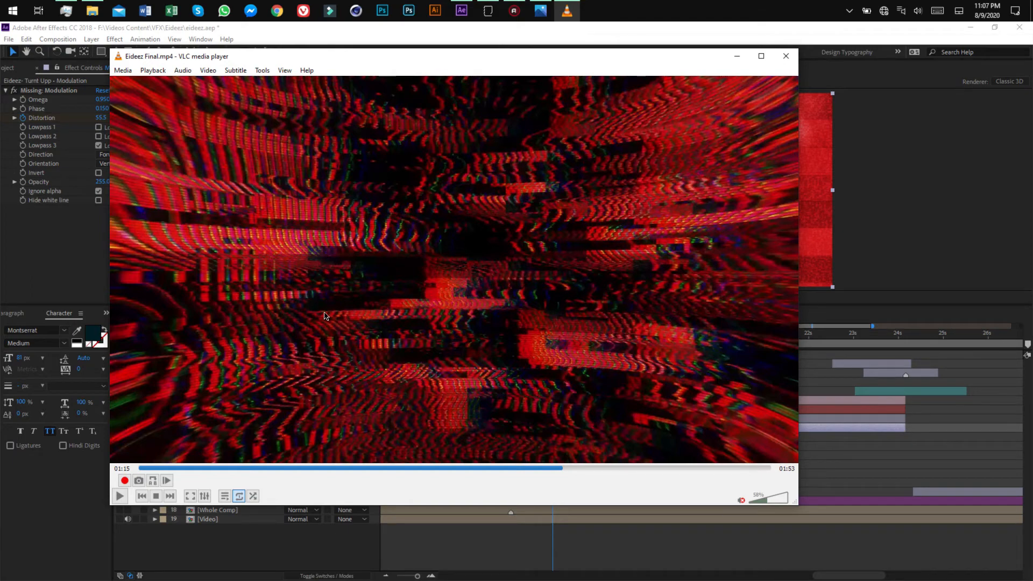
click(567, 468)
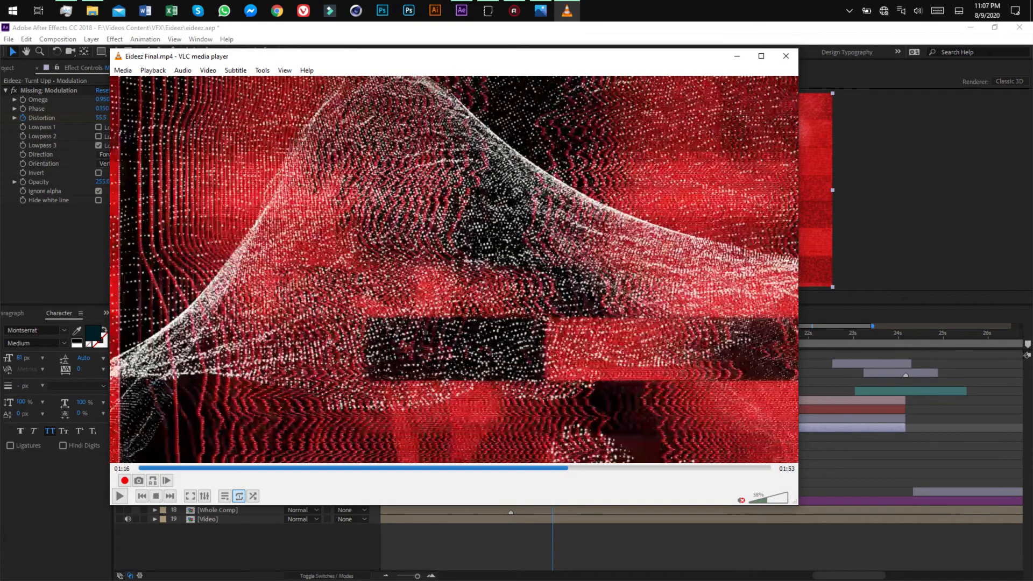
key(alt+Tab)
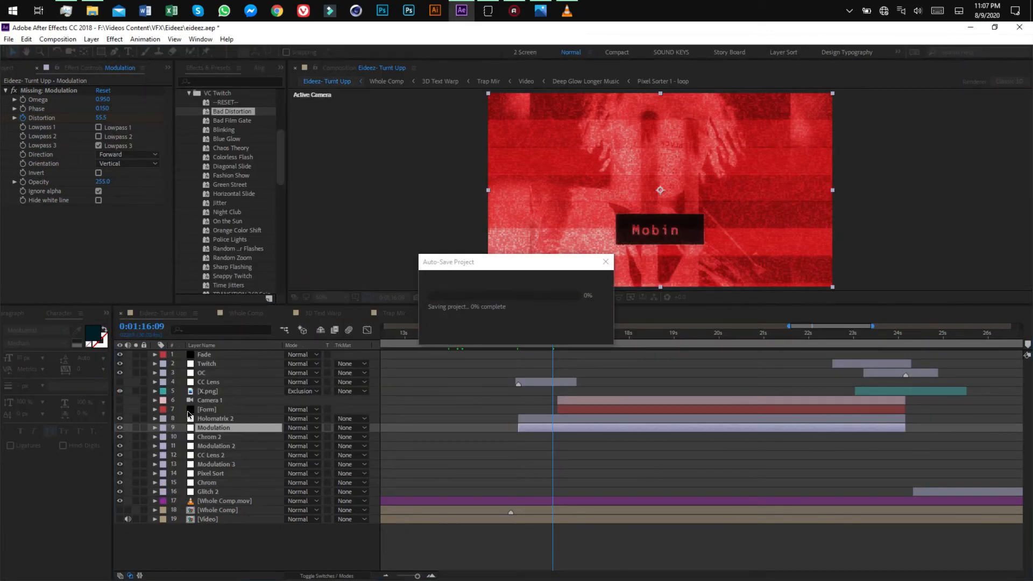
Select the Holomatrix 2 layer and preview its effect between 0:01:15:09 and 0:01:15:26
drag(553, 334, 529, 350)
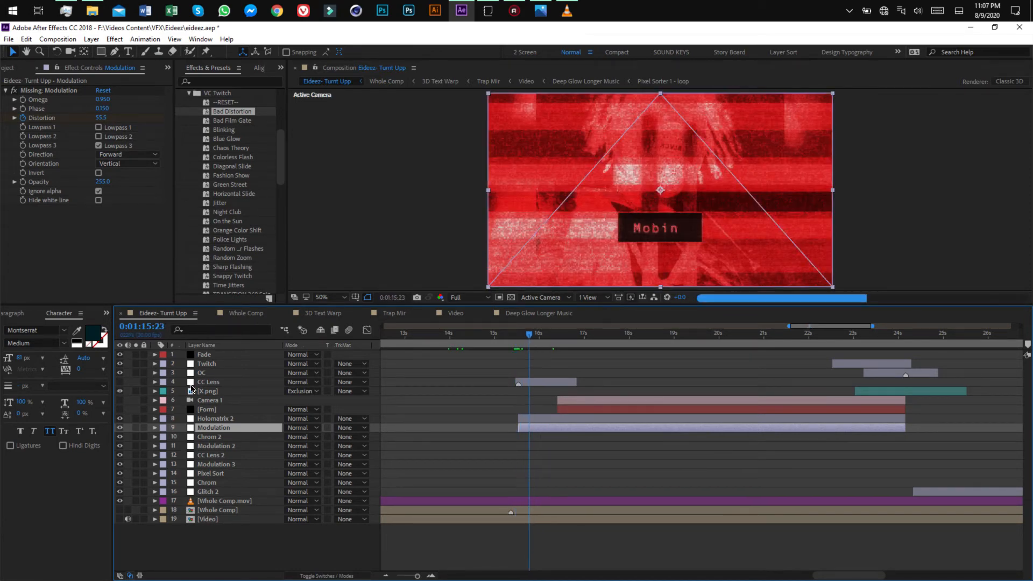
click(214, 418)
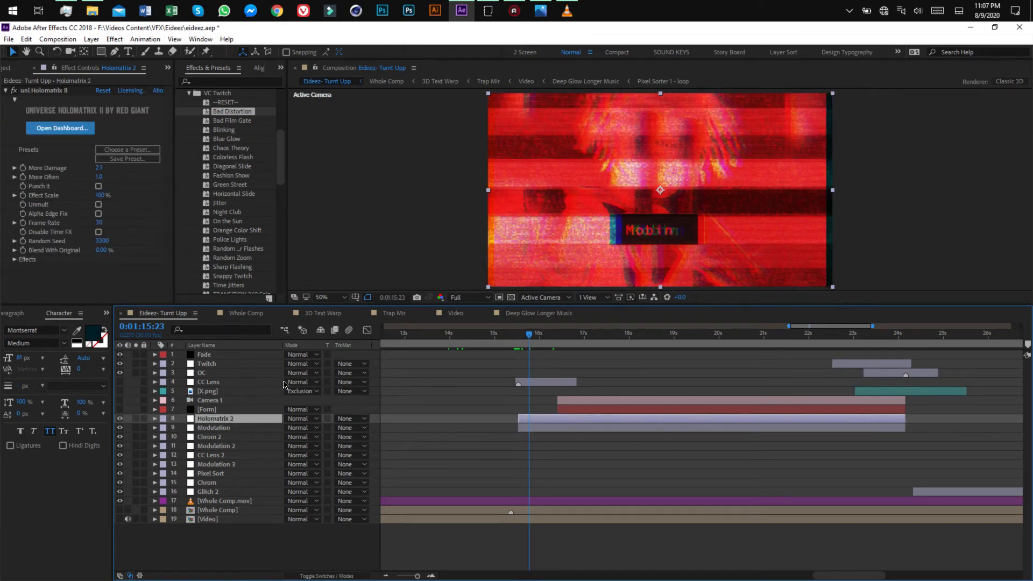
drag(520, 340, 509, 345)
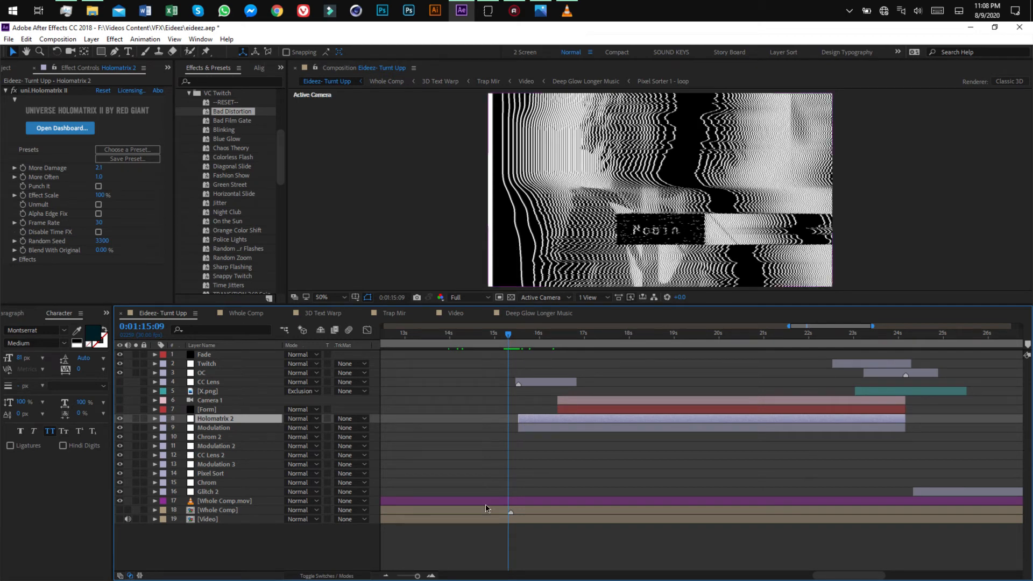
drag(509, 336, 533, 338)
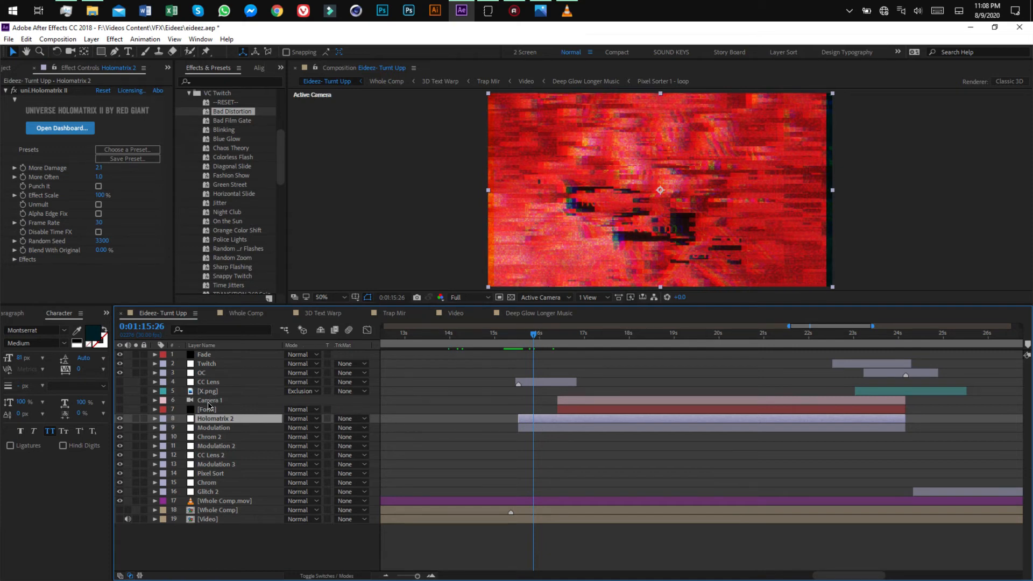
Make the CC Lens, Camera 1 and Form layers visible again and move the current time to 0:01:15:16
click(207, 383)
drag(122, 385, 121, 413)
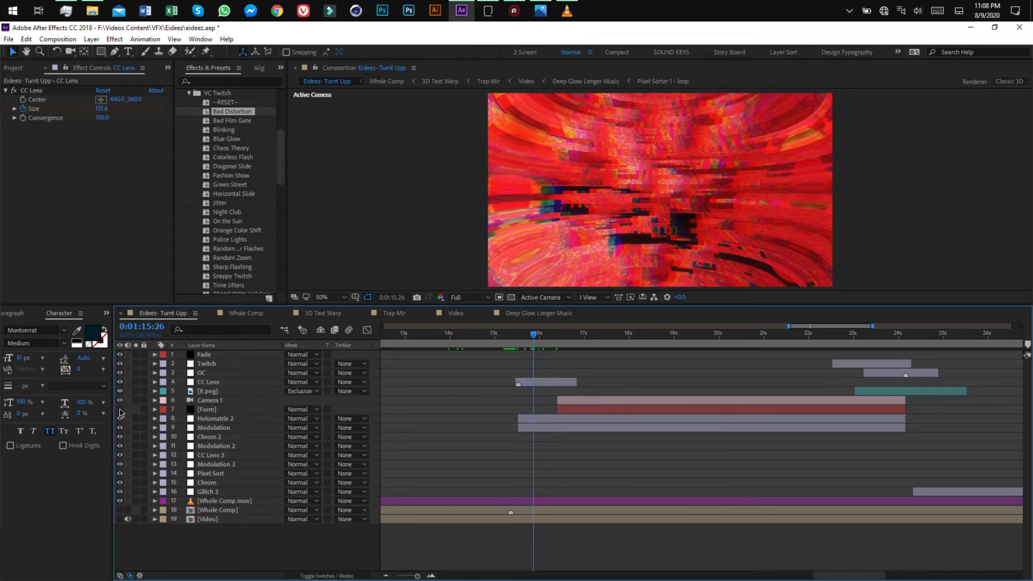
click(519, 335)
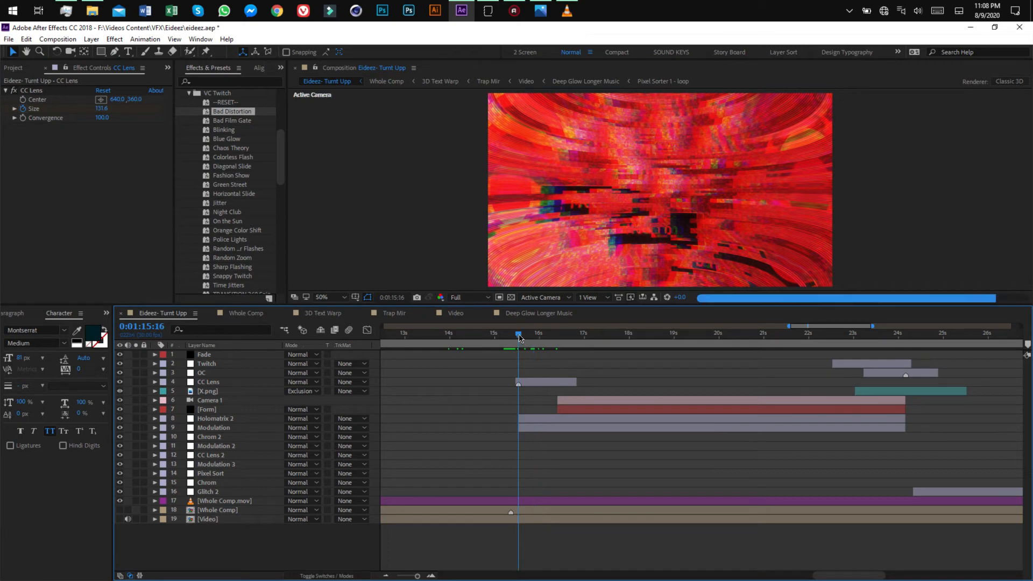
Reveal the CC Lens layer's Size keyframes and preview the animation from 0:01:15:14 to 0:01:16:16
click(430, 576)
click(430, 576)
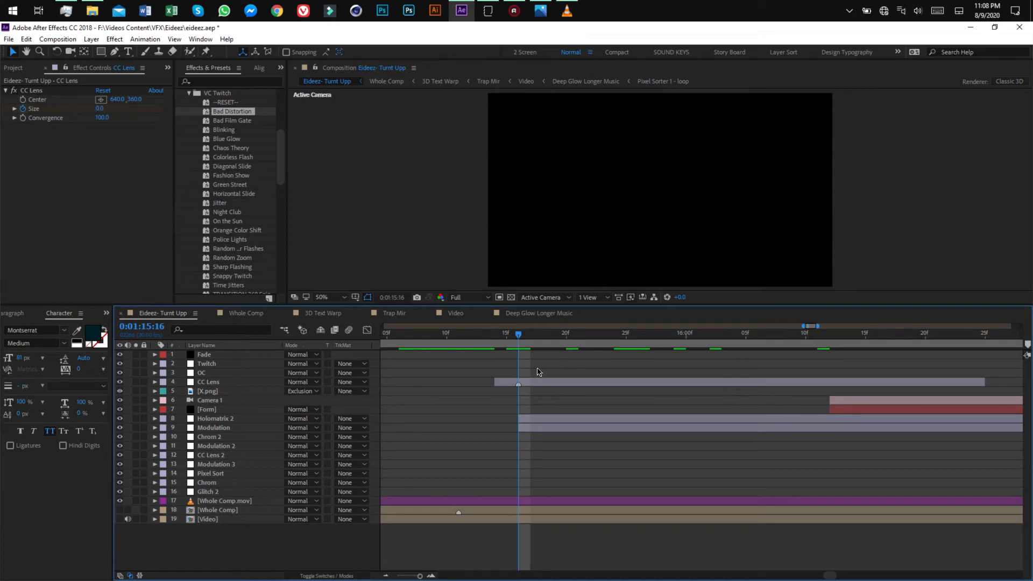
click(214, 384)
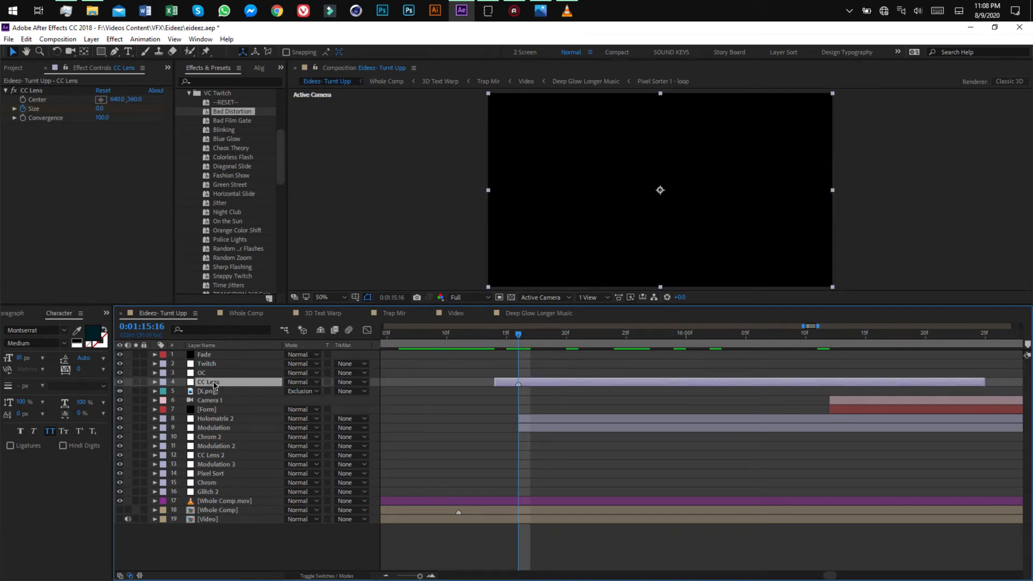
key(u)
drag(524, 335, 498, 386)
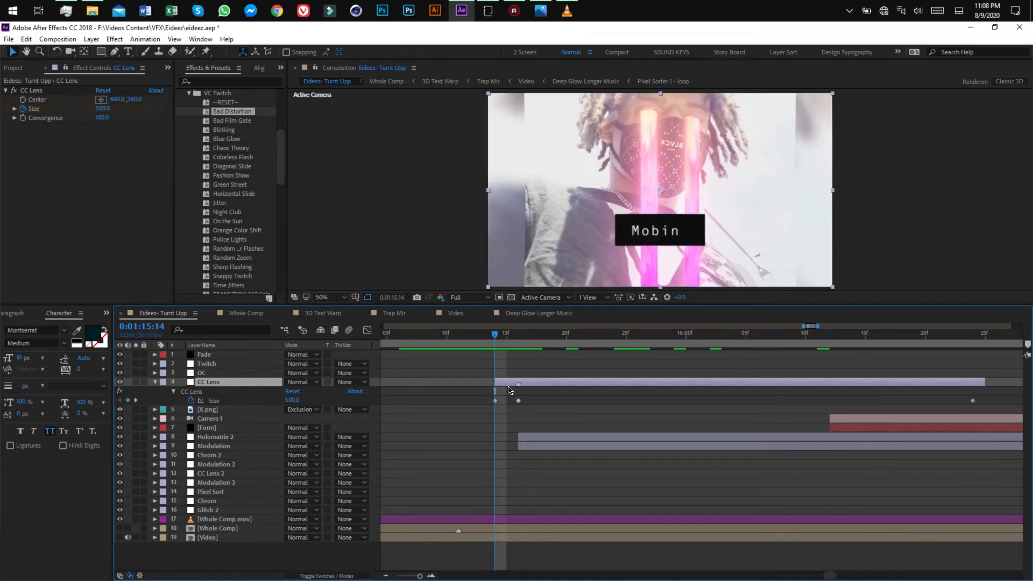
mouse_move(495, 335)
mouse_down()
mouse_move(506, 334)
mouse_move(494, 341)
mouse_up()
drag(496, 338, 878, 343)
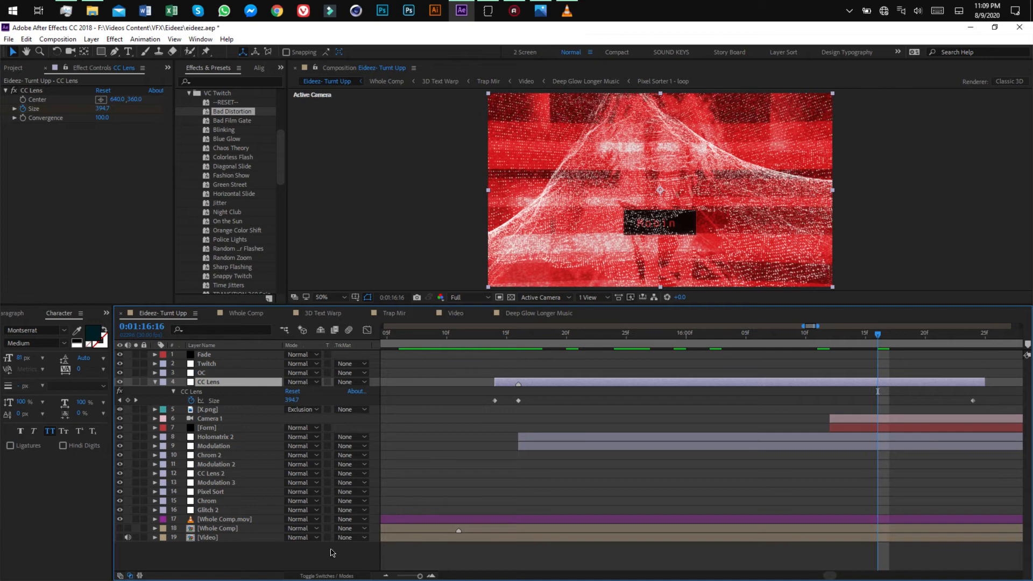
Collapse the CC Lens layer's properties, deselect it, and show the full duration of the timeline
click(384, 576)
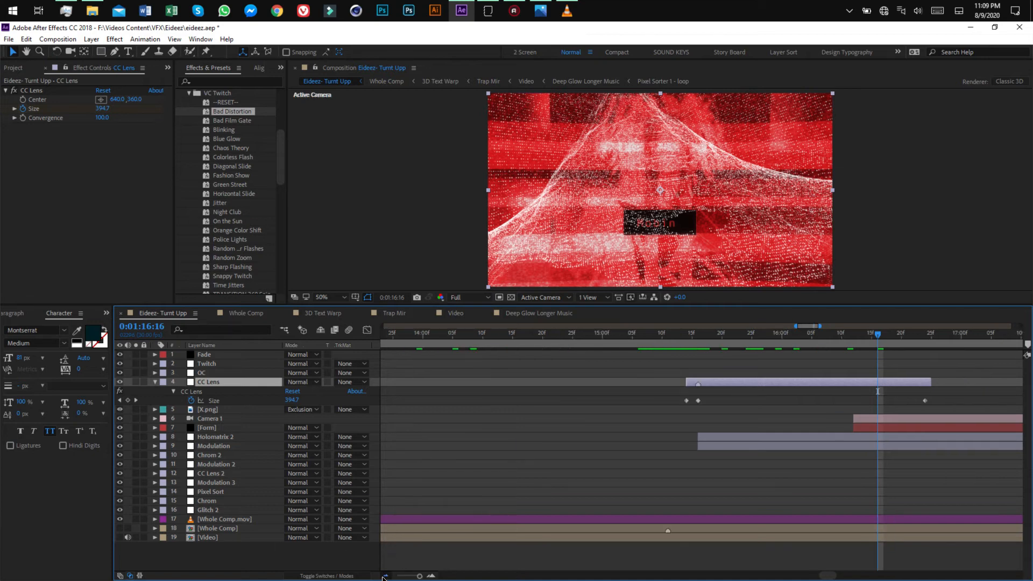
click(384, 576)
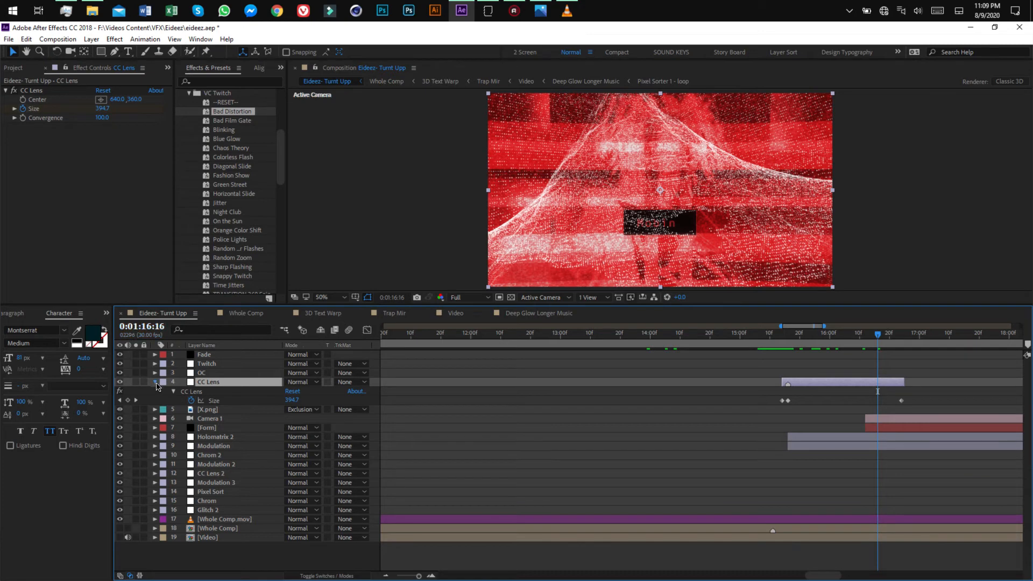
click(155, 382)
click(216, 555)
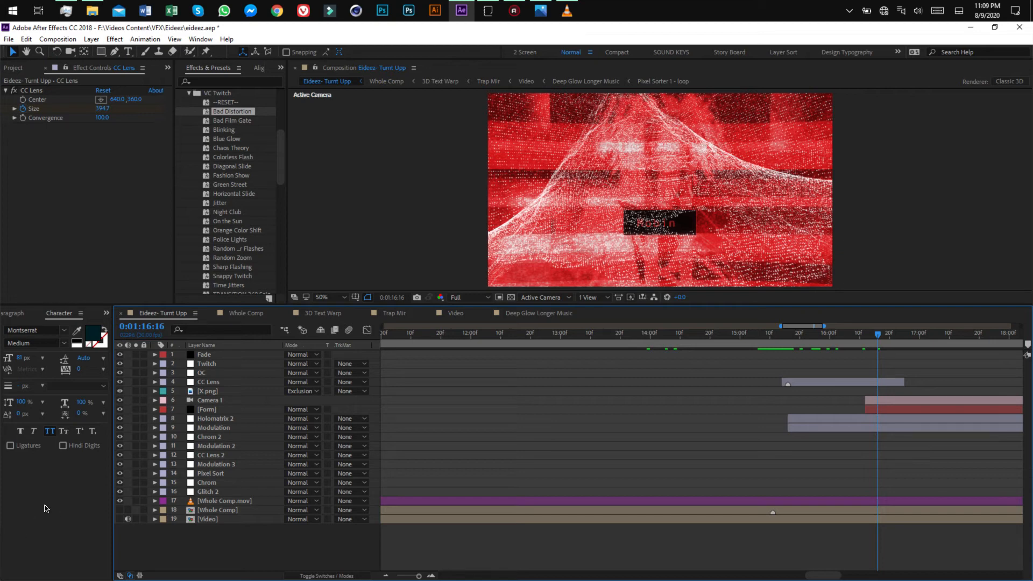
drag(418, 575, 368, 577)
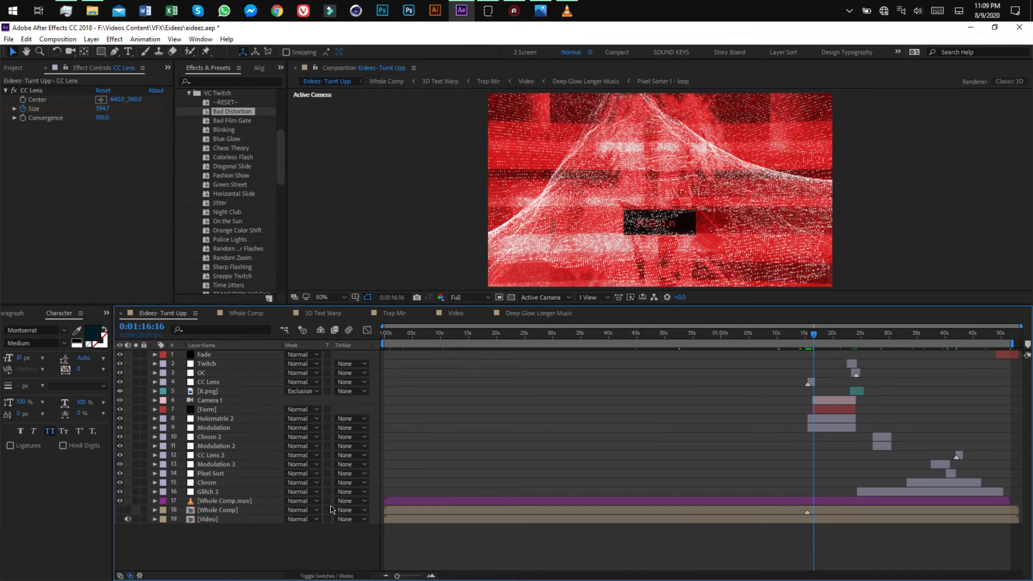
Open the Whole Comp composition and preview the staggered Tri Hole.png layers from 0:01:05:16 to 0:01:06:20
click(245, 314)
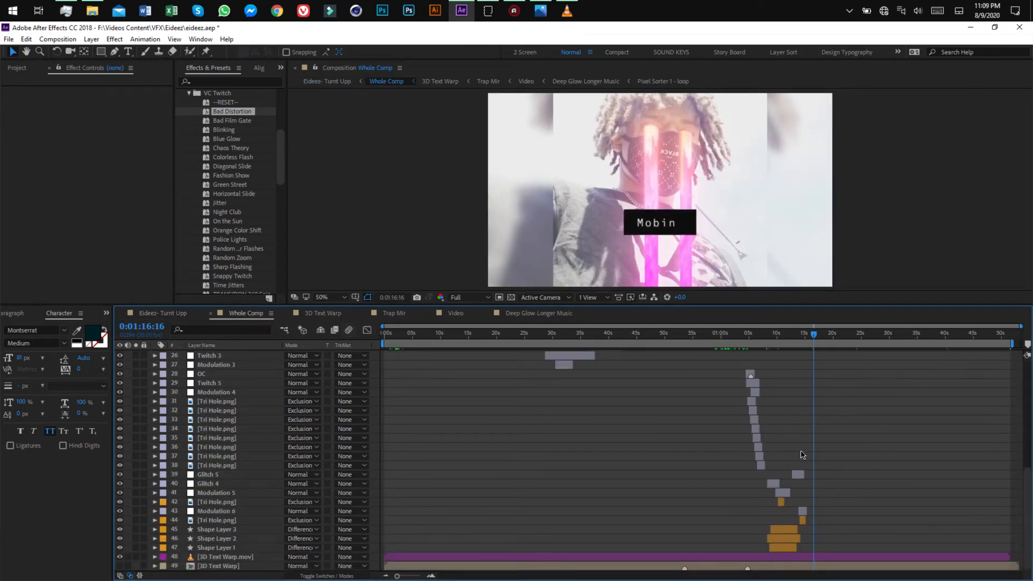
click(752, 338)
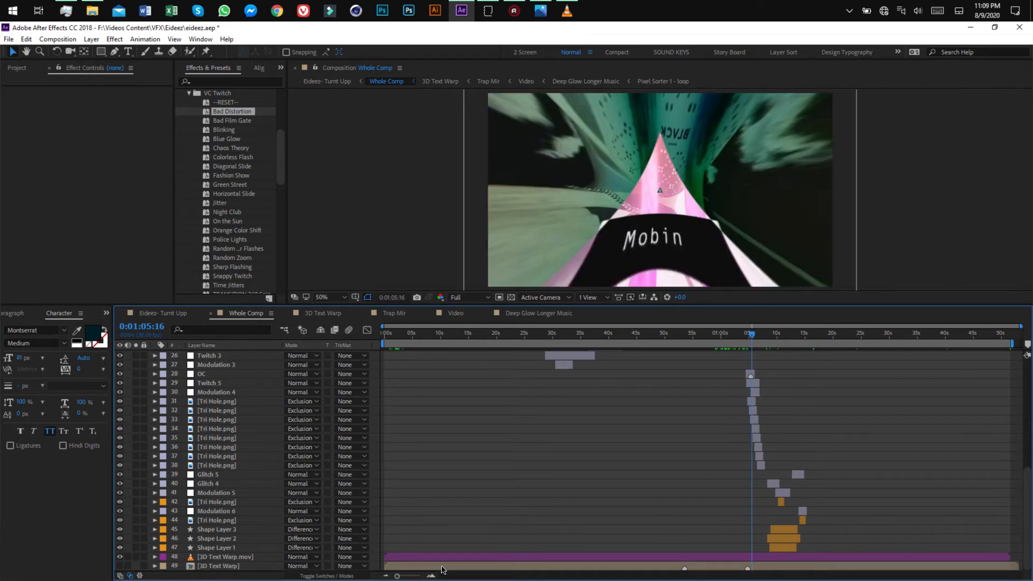
click(430, 577)
click(431, 576)
click(431, 576)
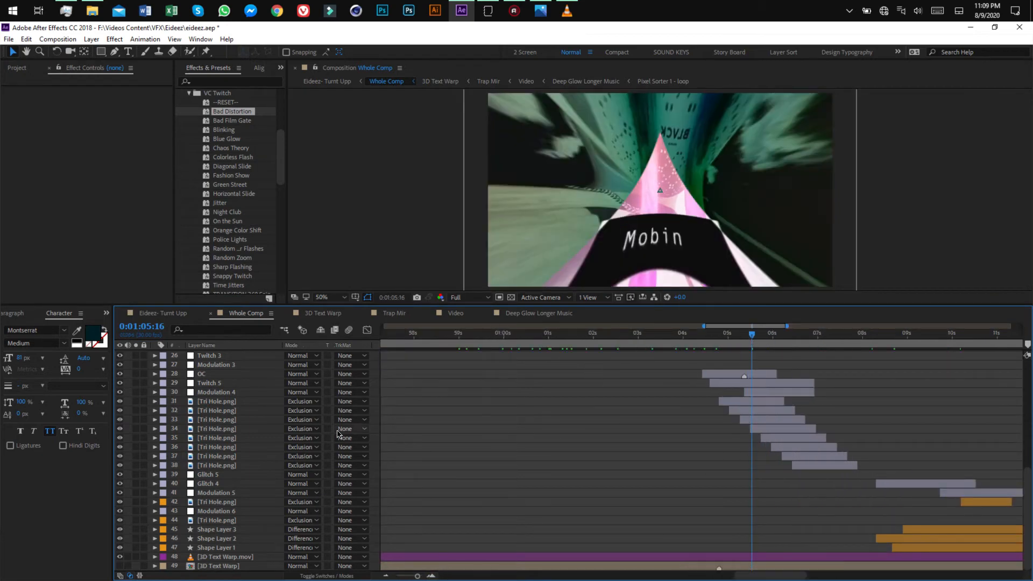
drag(753, 338, 794, 337)
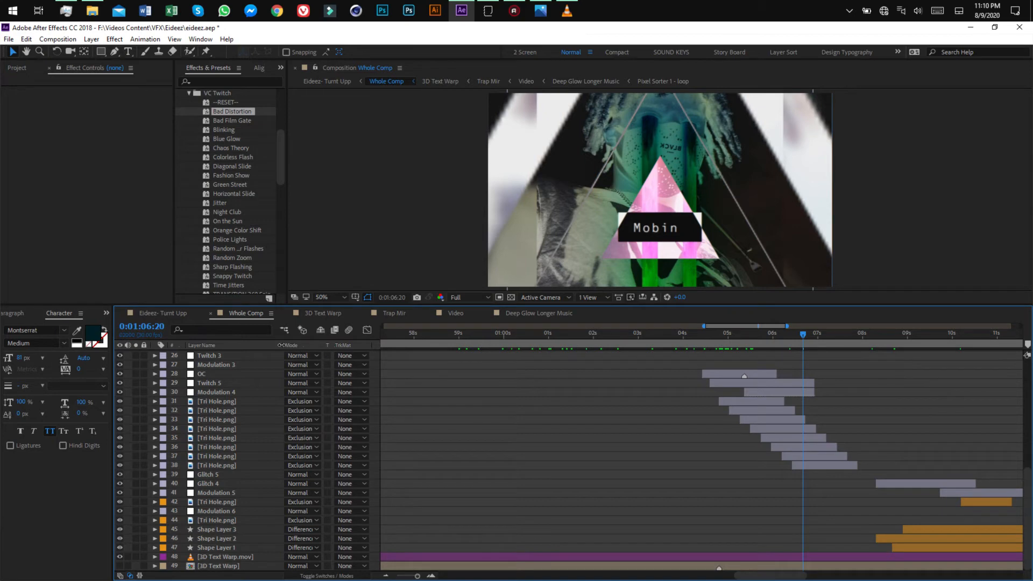
Widen the Layer Name column and view the blending mode options of Tri Hole.png layer 33, keeping Exclusion
drag(284, 345, 307, 345)
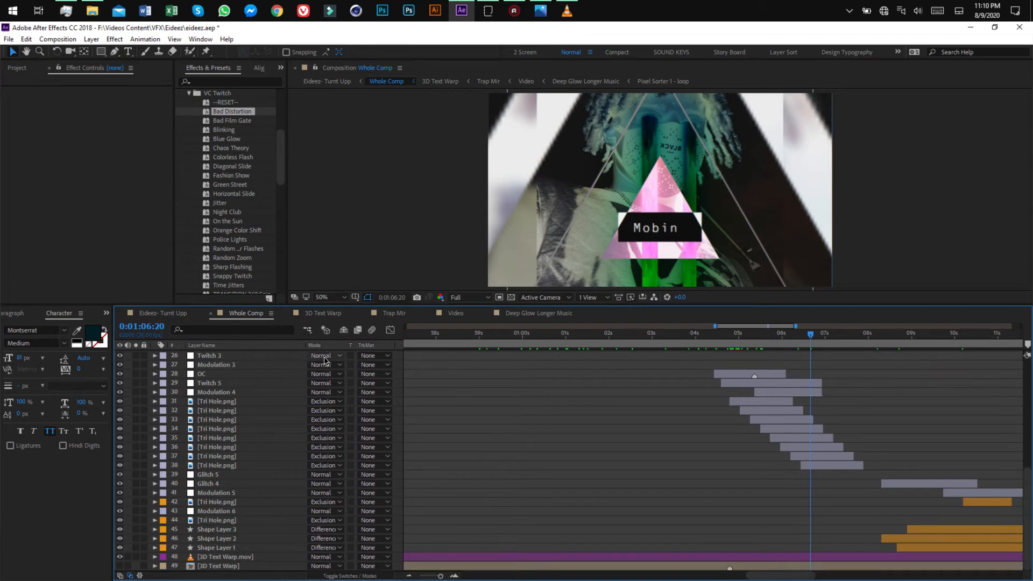
click(321, 421)
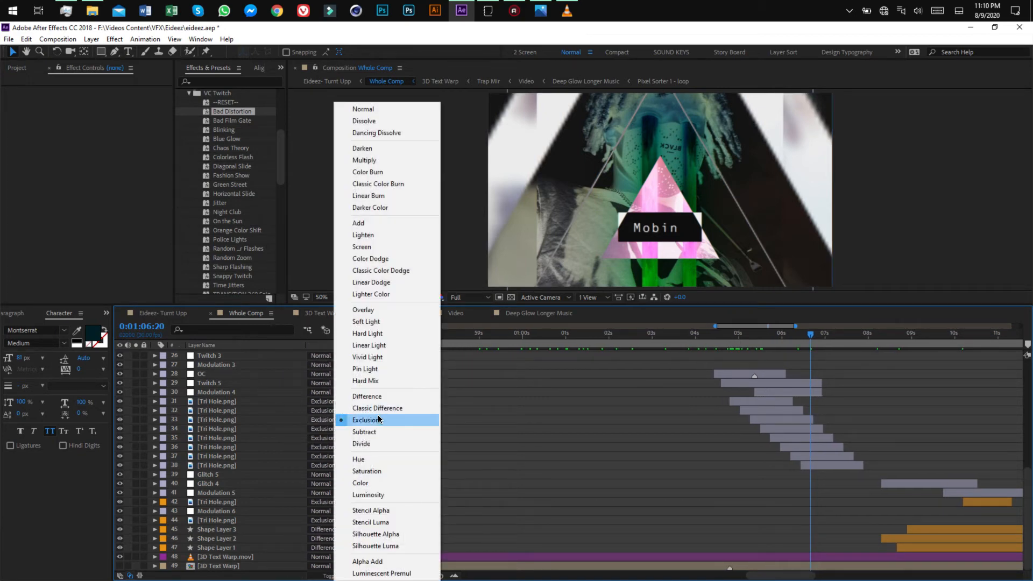
click(495, 405)
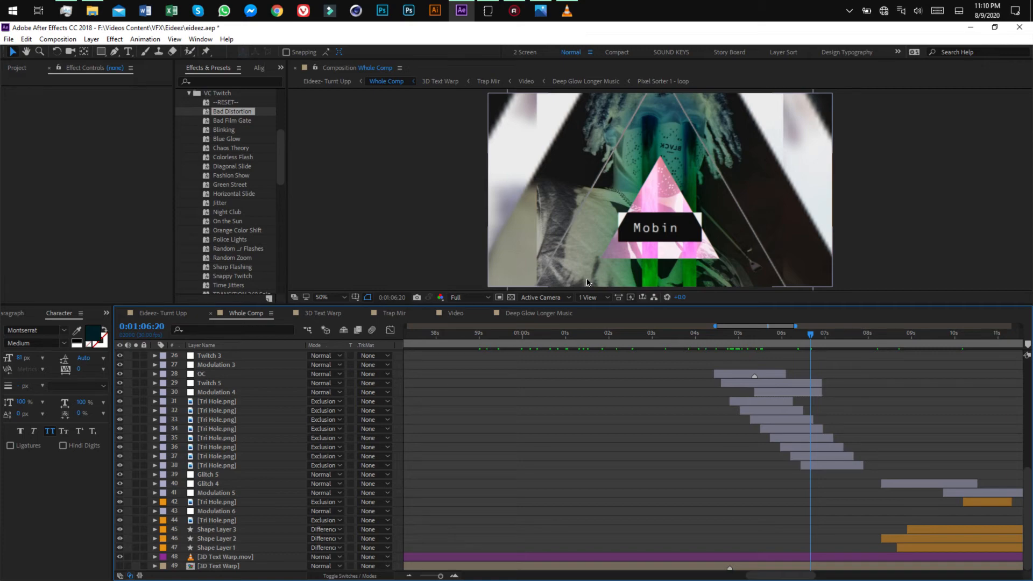
Switch to VLC and play the rendered video from 01:04, pausing it at 01:06
key(alt+Tab)
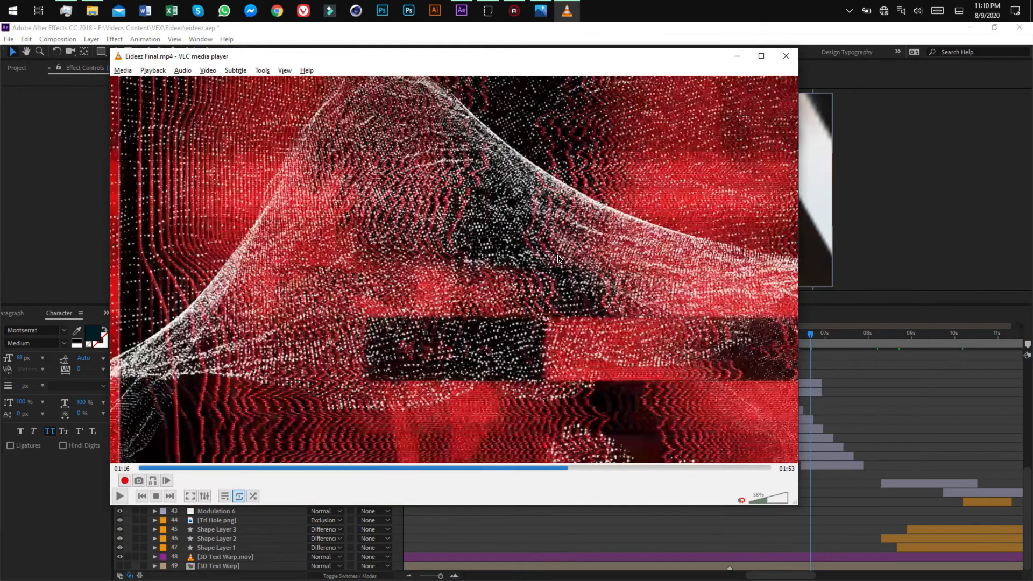
drag(543, 469, 497, 471)
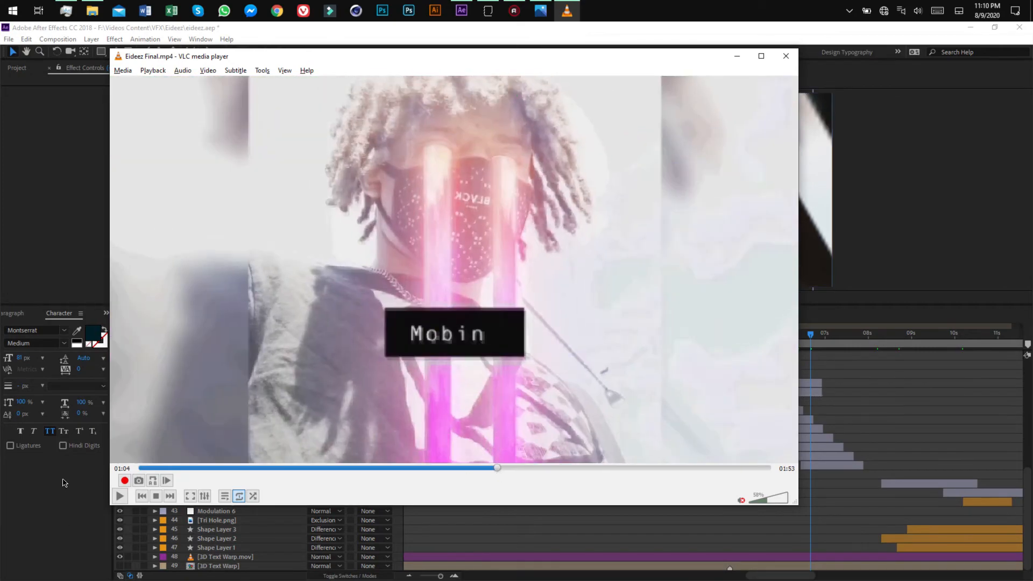
click(119, 496)
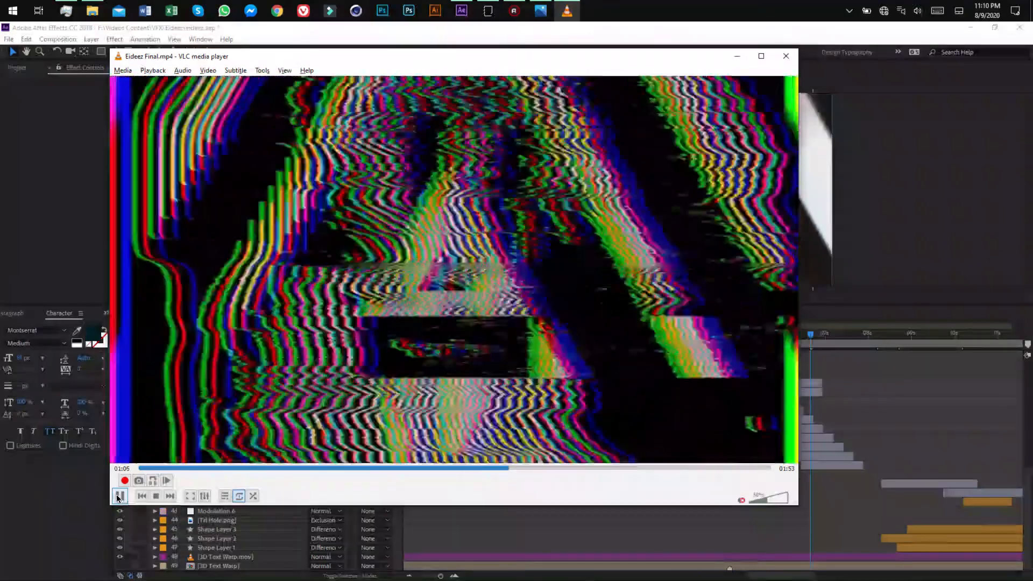
click(118, 498)
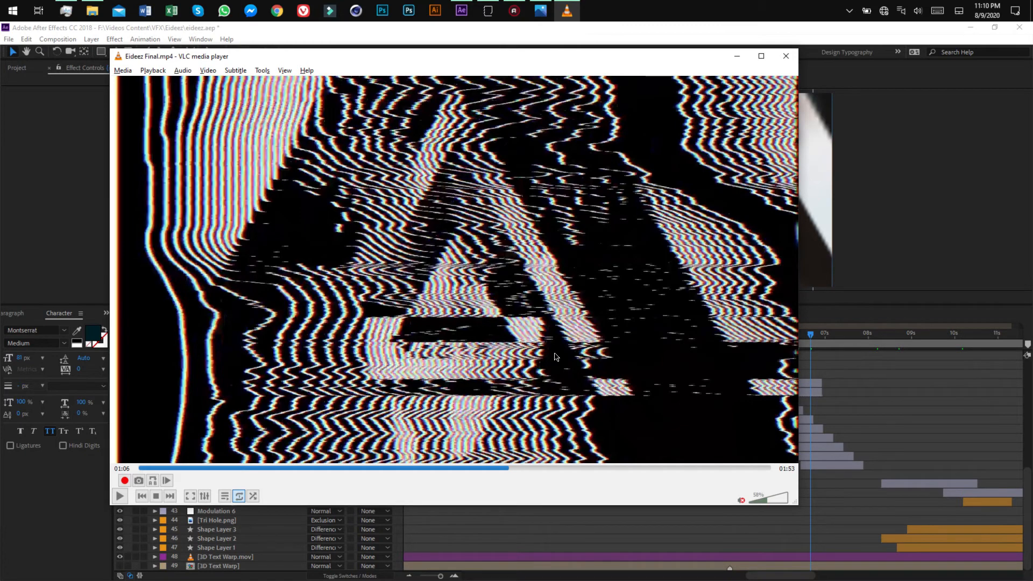
Scrub the rendered video to 01:02, 01:03 and 01:09 to examine the warp and triangle effects
mouse_move(508, 467)
mouse_down()
mouse_move(487, 467)
mouse_move(507, 473)
mouse_move(479, 488)
mouse_move(493, 485)
mouse_move(490, 475)
mouse_up()
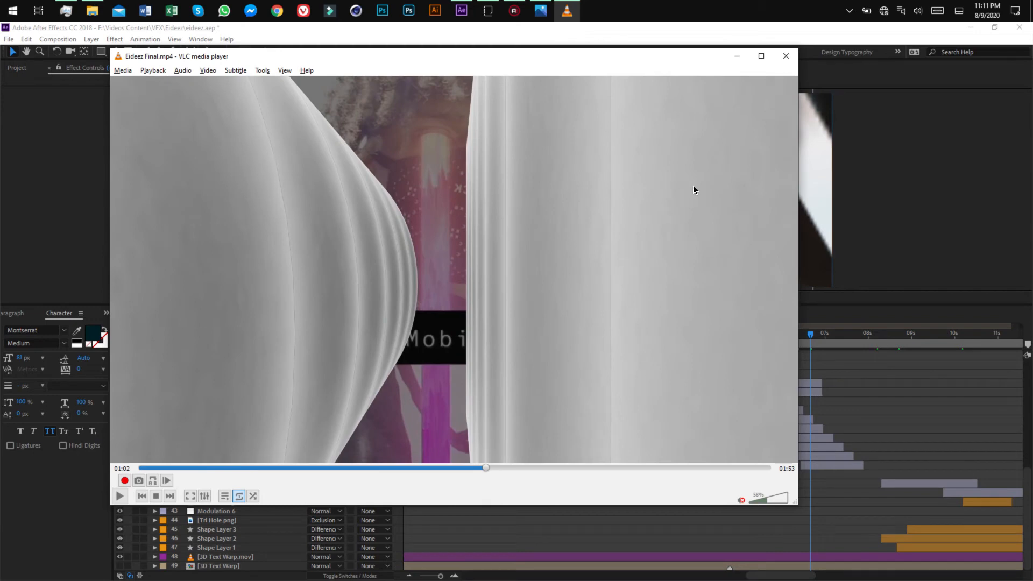
drag(482, 468, 491, 469)
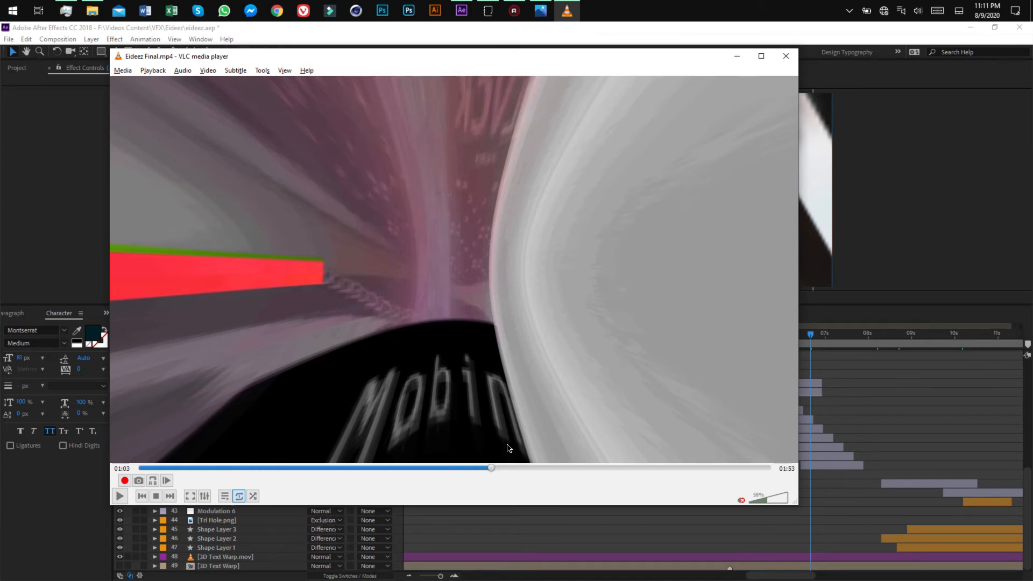
drag(492, 466, 526, 461)
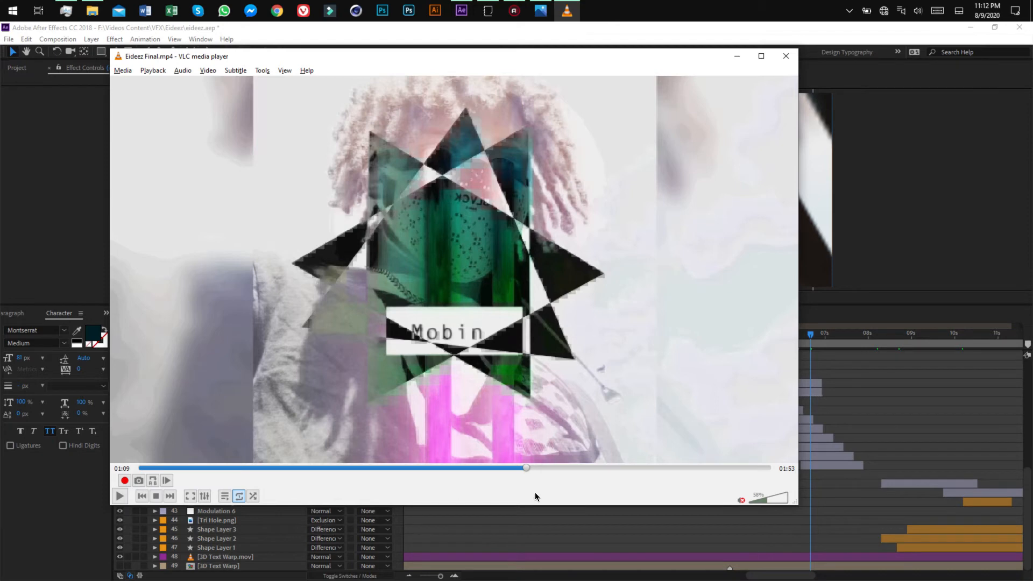
Scrub the rendered video between 01:08 and 01:09 to examine the overlapping triangle and glitch frames
click(525, 465)
click(525, 464)
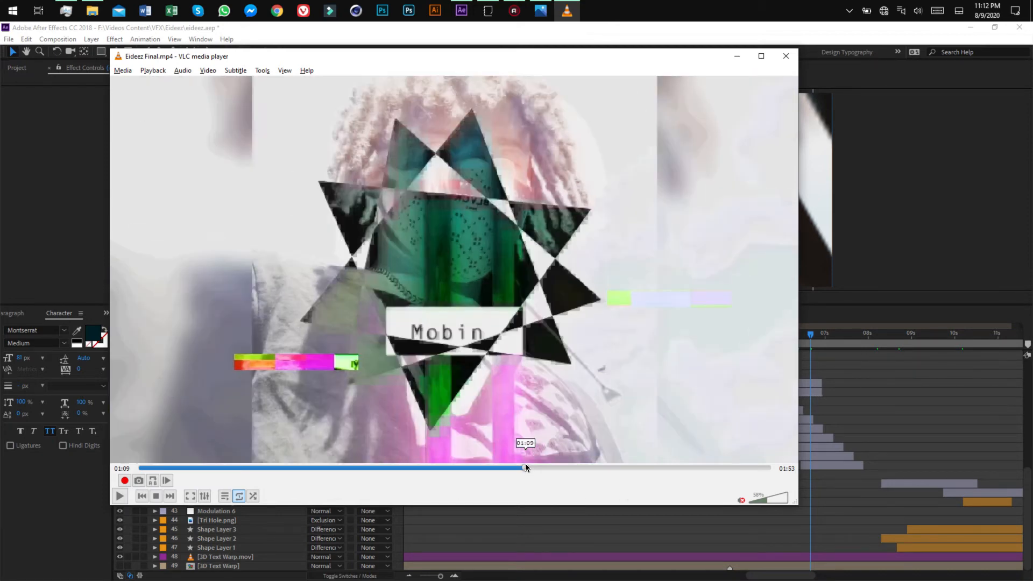
click(523, 465)
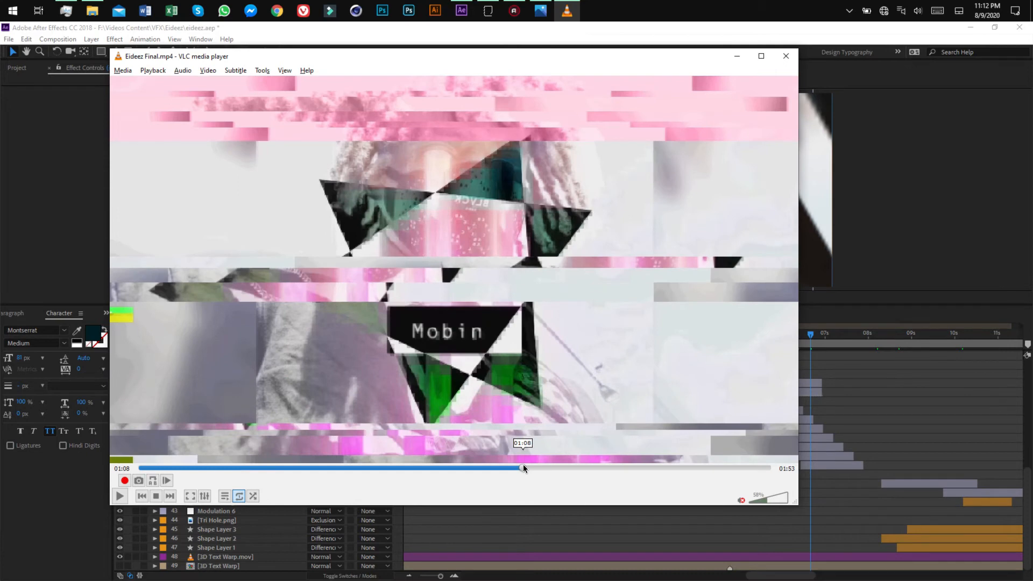
click(524, 467)
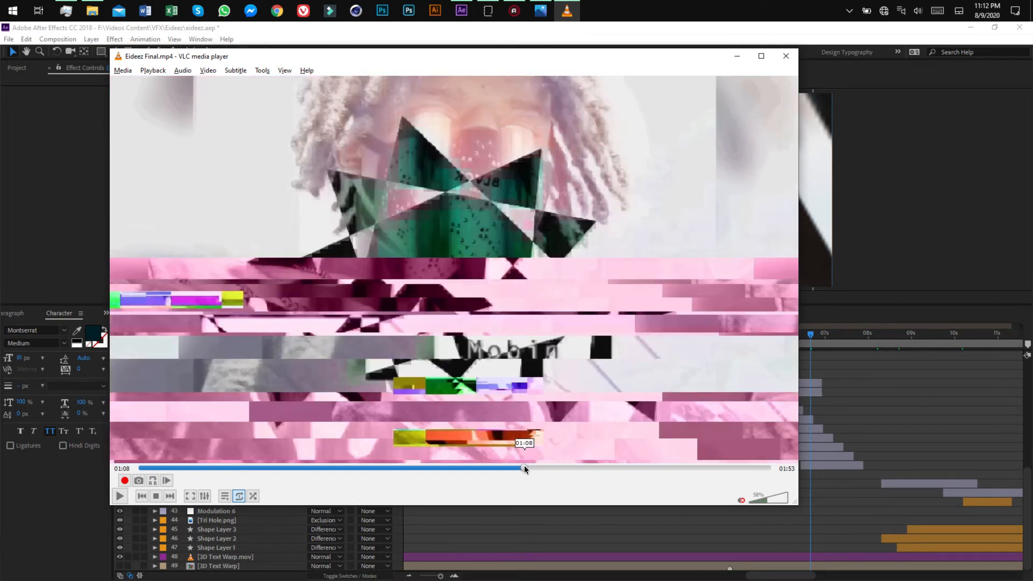
click(524, 467)
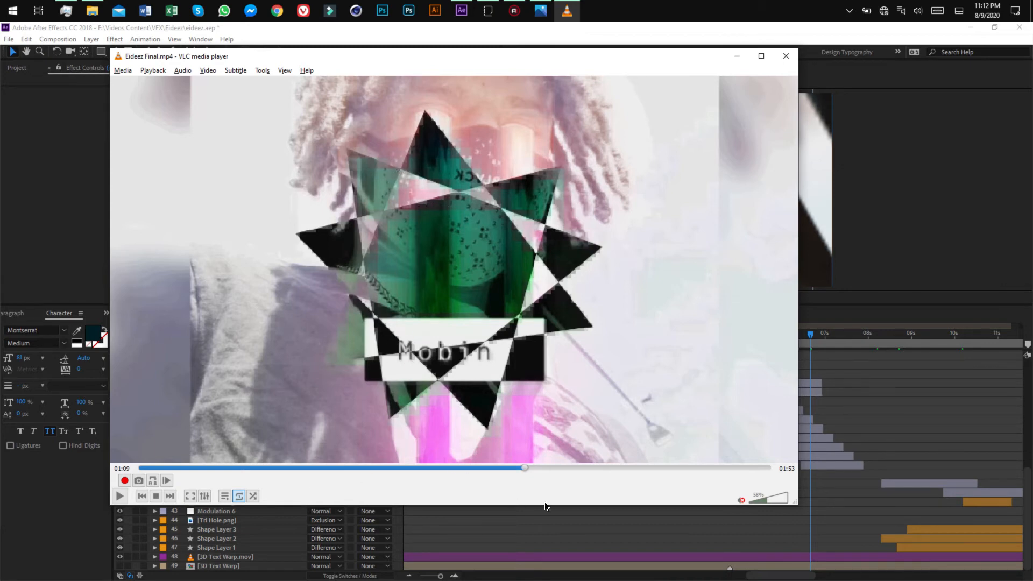
click(526, 467)
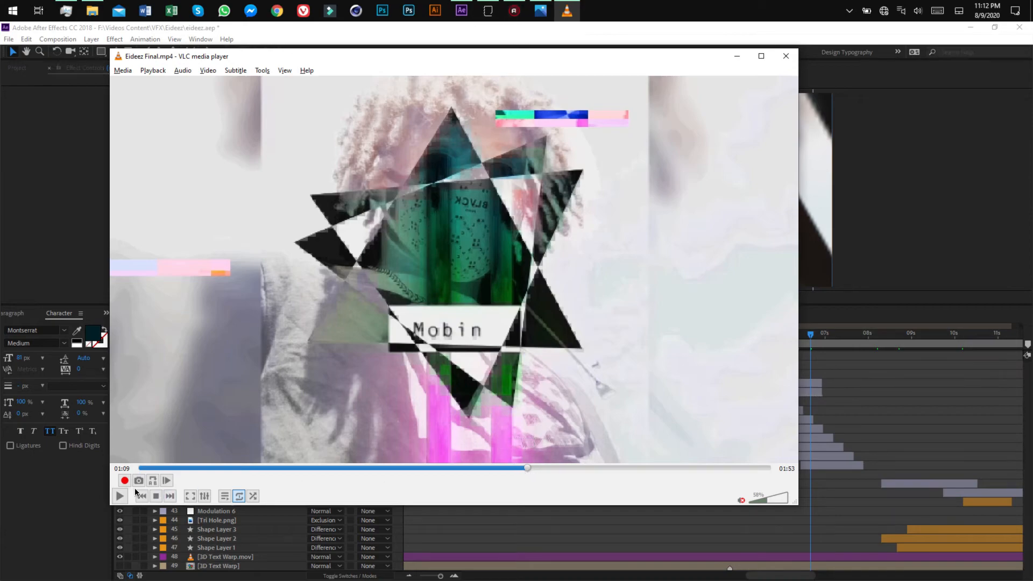
Play the rendered video in short bursts from 01:09, pausing at 01:10, 01:12 and 01:13 to examine the line distortion
click(118, 494)
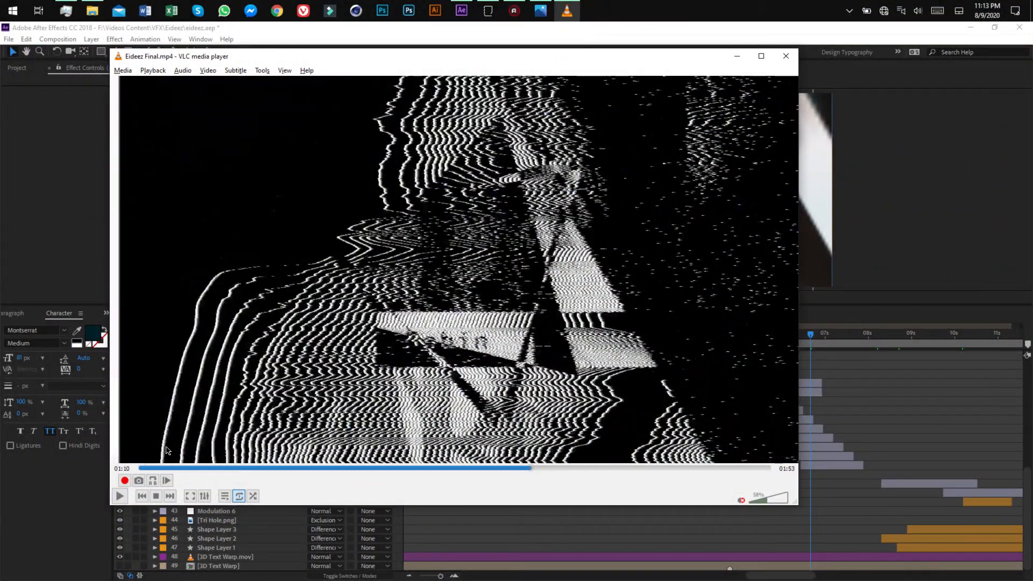
click(119, 497)
click(120, 497)
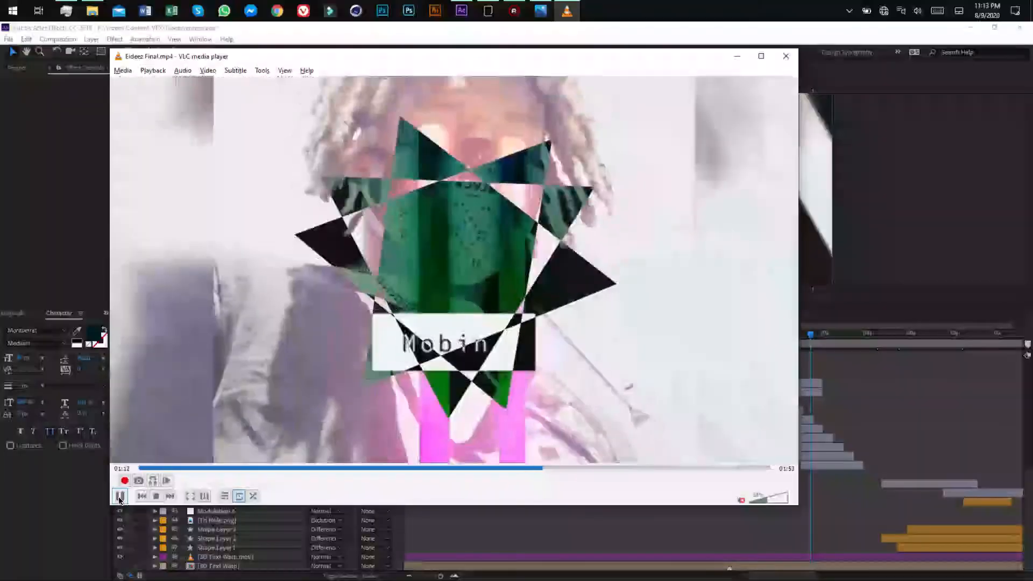
click(120, 498)
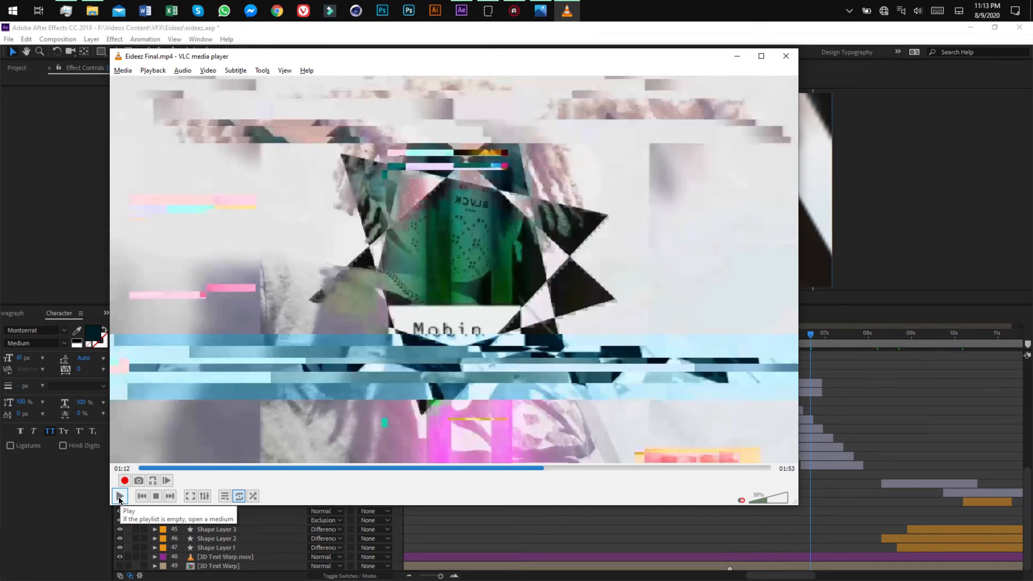
click(120, 498)
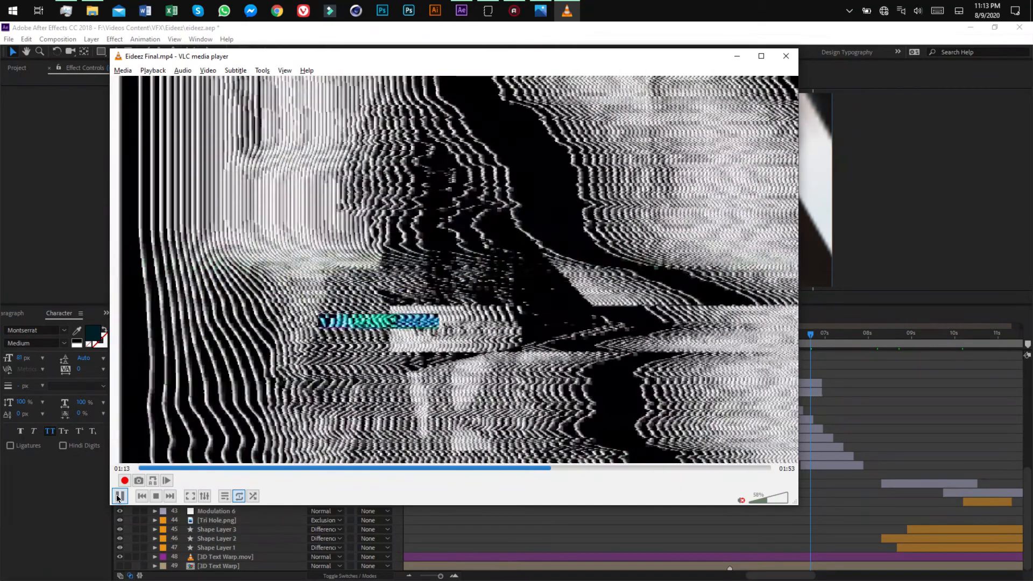
click(120, 496)
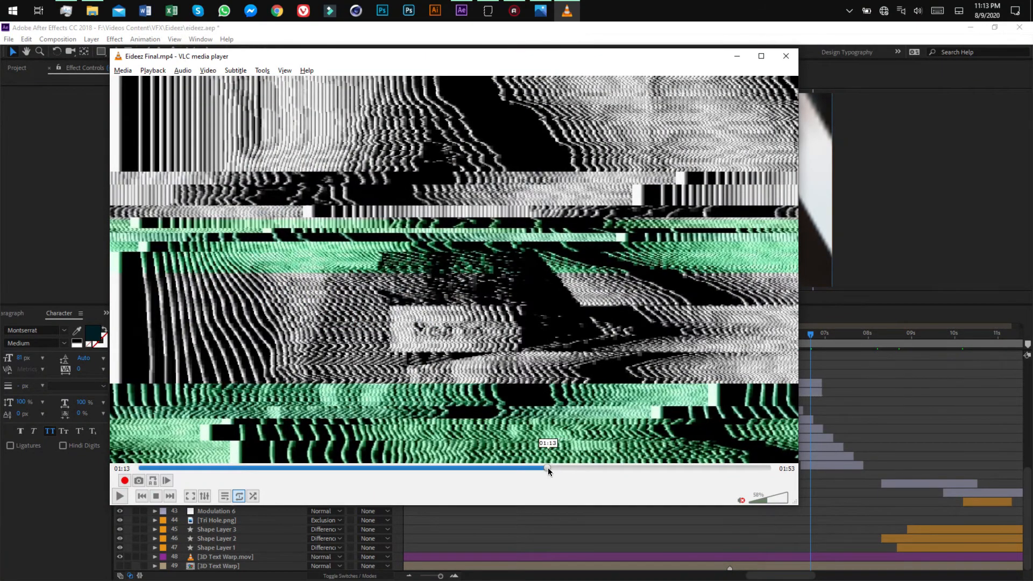
Return the rendered video to 01:11 and replay the triangle and line distortion section, pausing at 01:12 and 01:14
drag(548, 467, 539, 470)
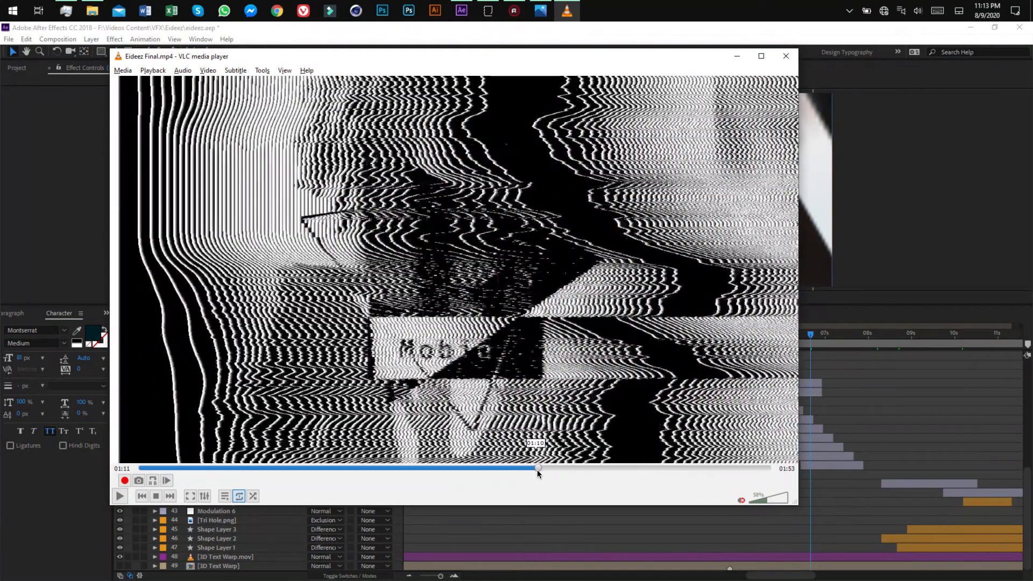
click(123, 495)
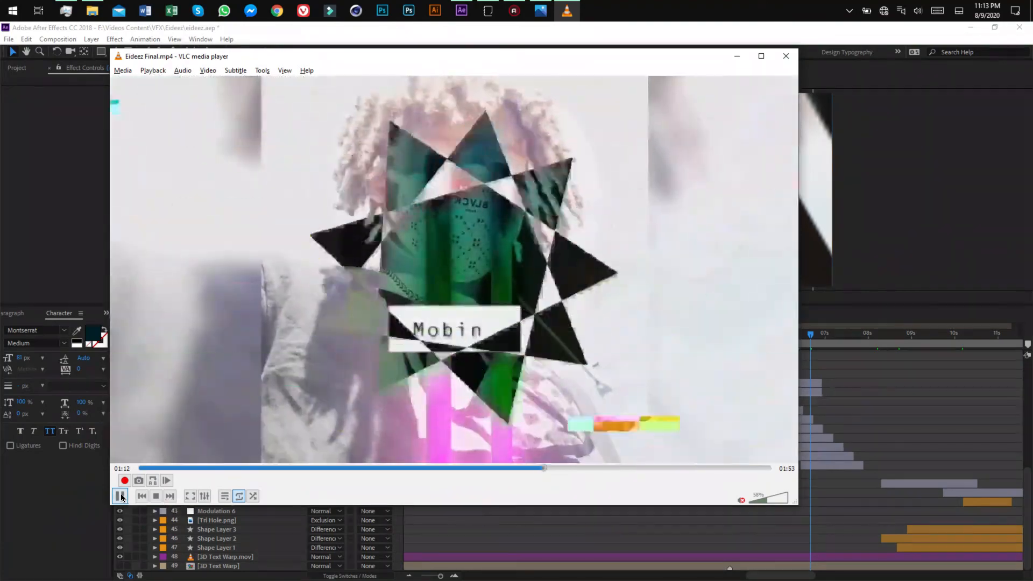
click(122, 496)
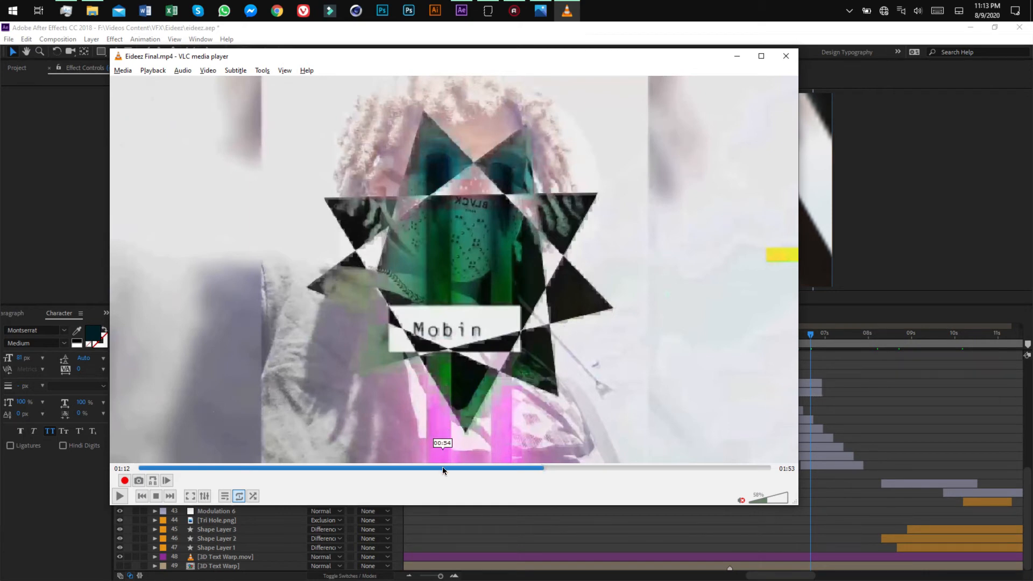
click(120, 498)
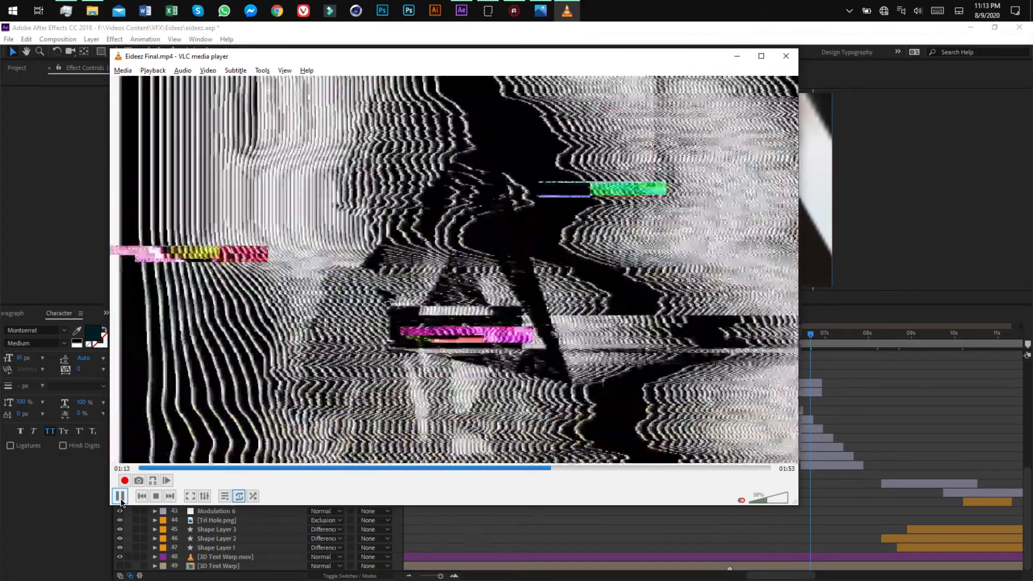
click(120, 497)
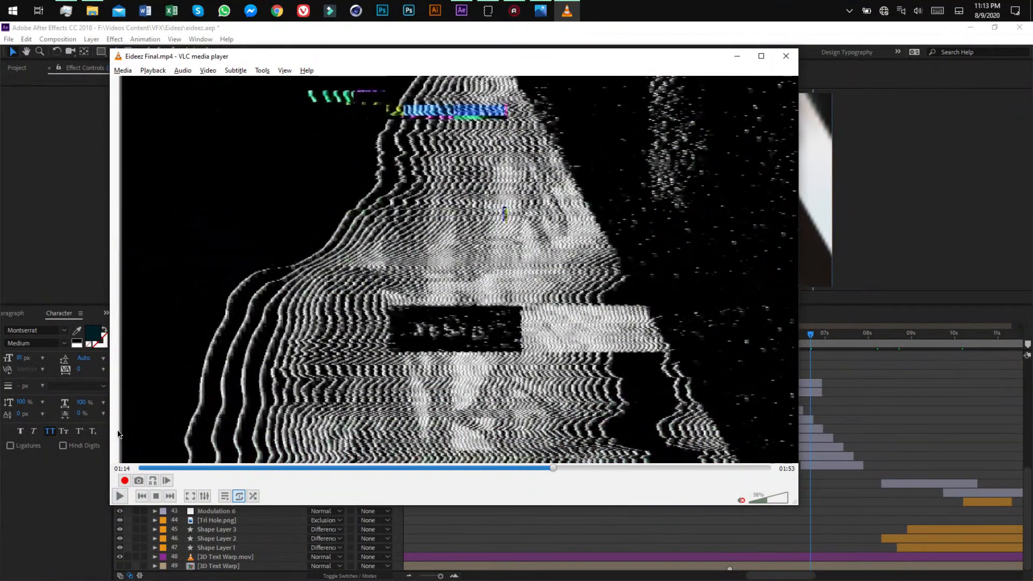
Switch back to After Effects and preview Whole Comp frames from 0:01:14:07 to 0:01:14:16, ending at 0:01:14:13
click(739, 54)
drag(773, 577, 826, 577)
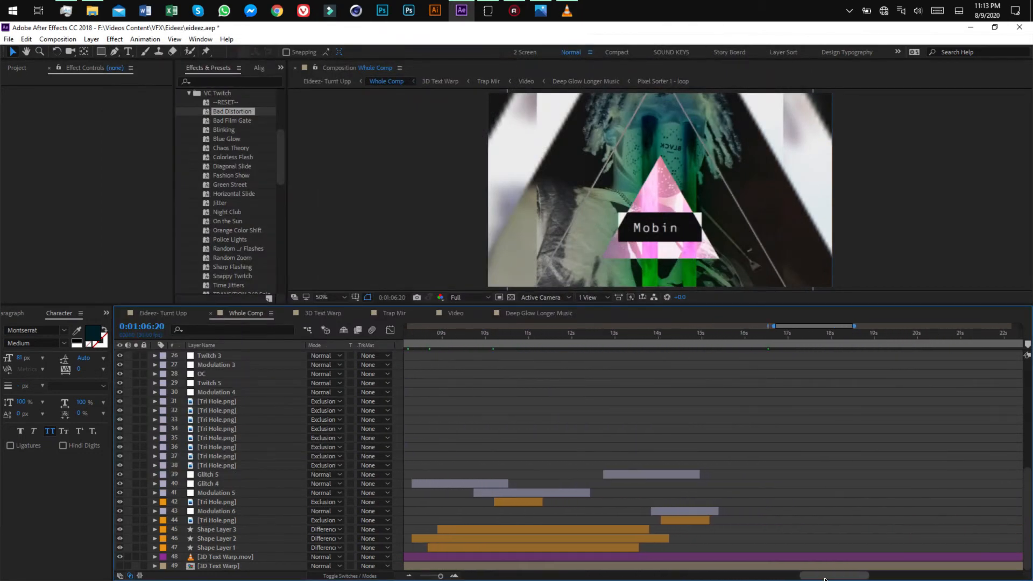
click(682, 339)
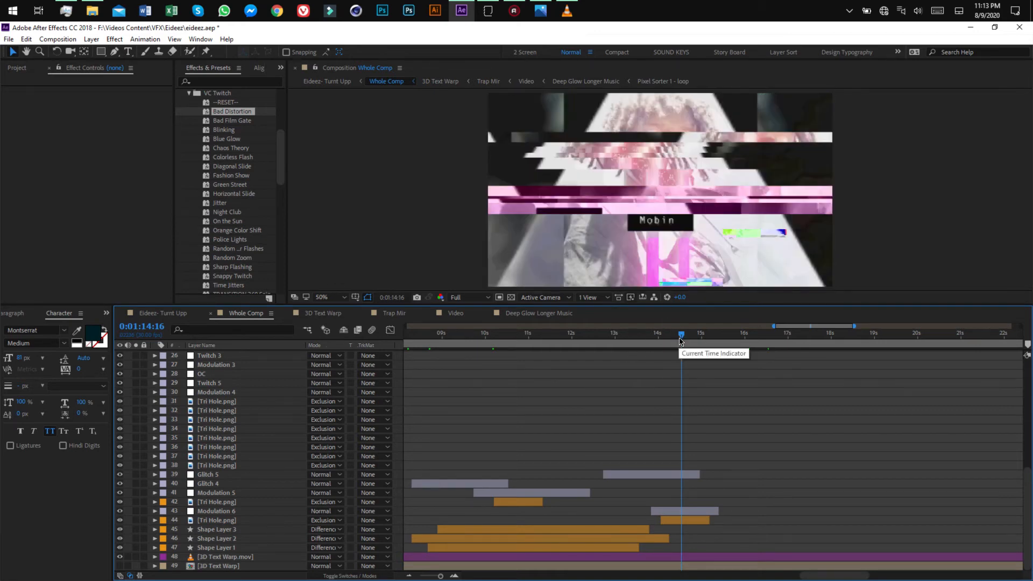
drag(681, 341, 670, 337)
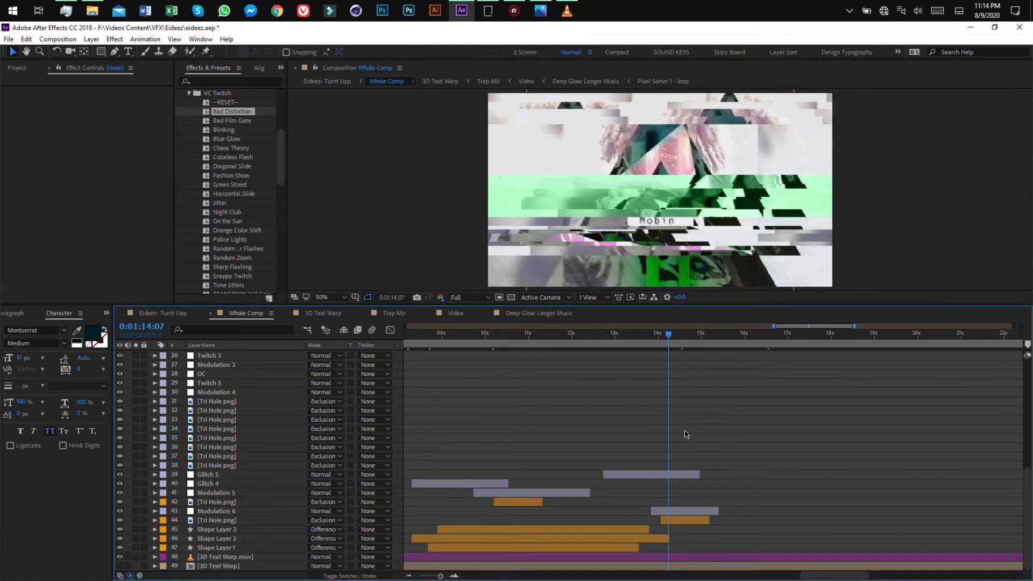
click(672, 334)
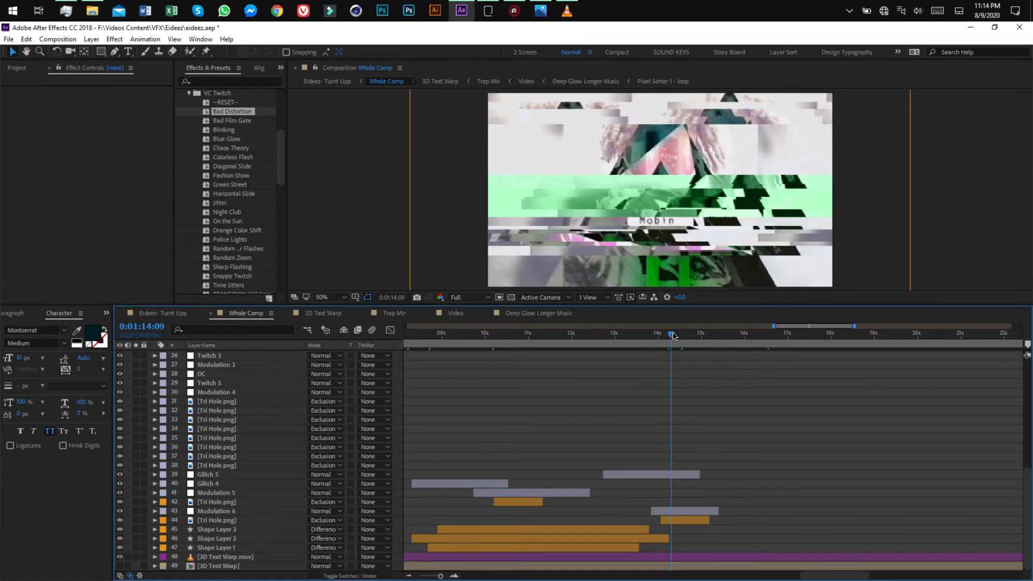
drag(672, 336, 676, 338)
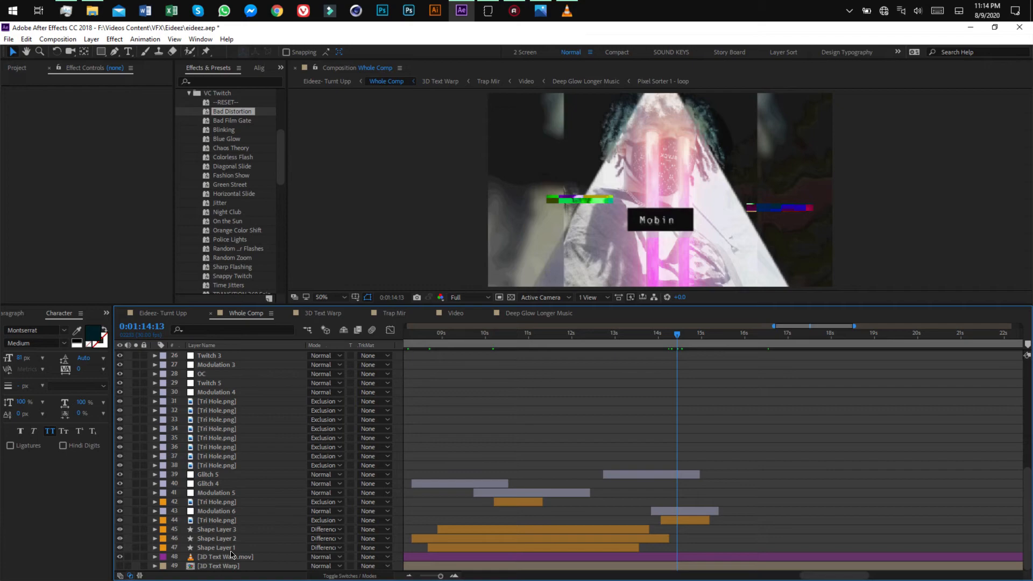
Switch to VLC and play the rendered video from 01:14, pausing on the red particle effect at 01:16
key(alt+Tab)
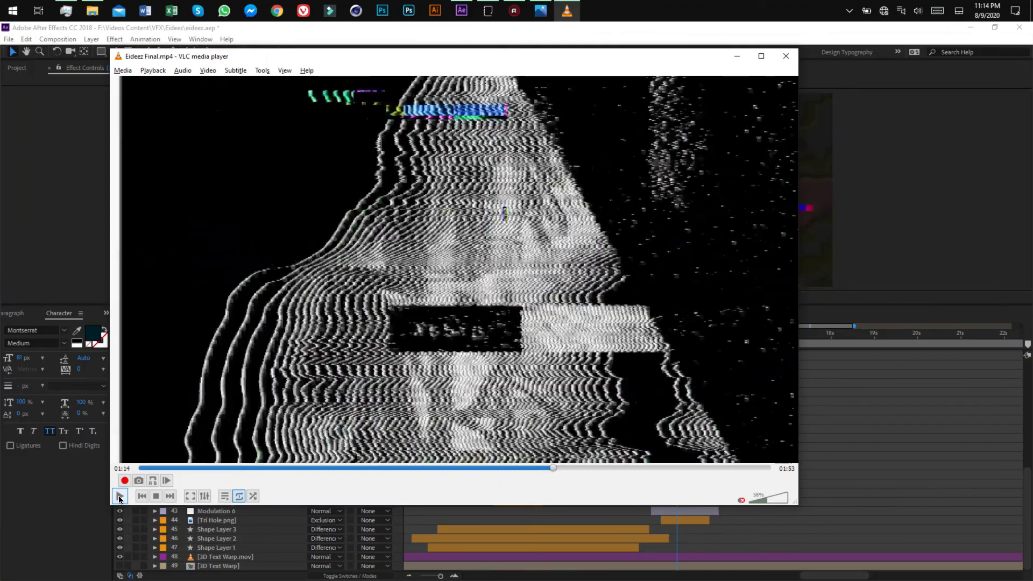
click(119, 497)
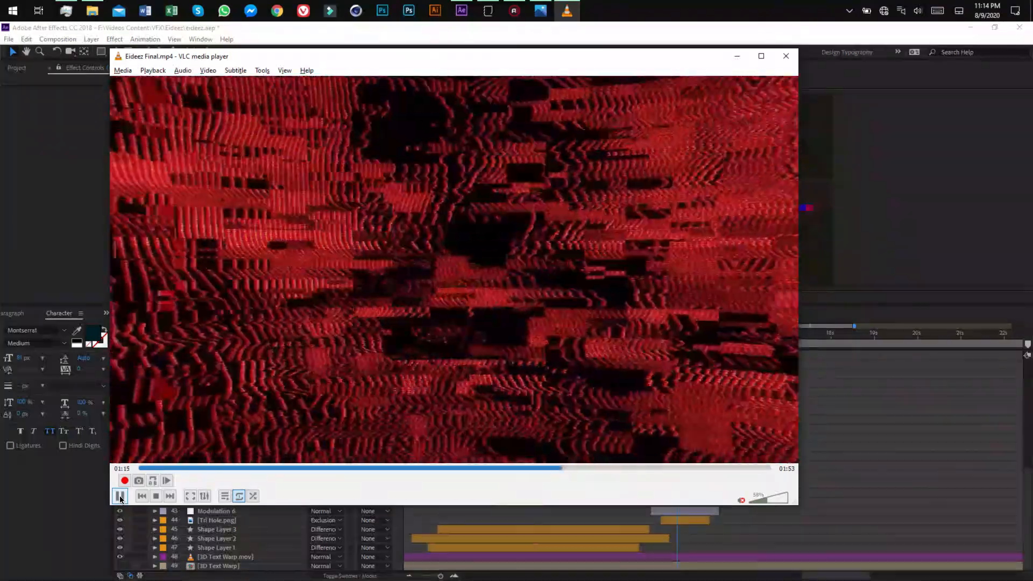
click(119, 497)
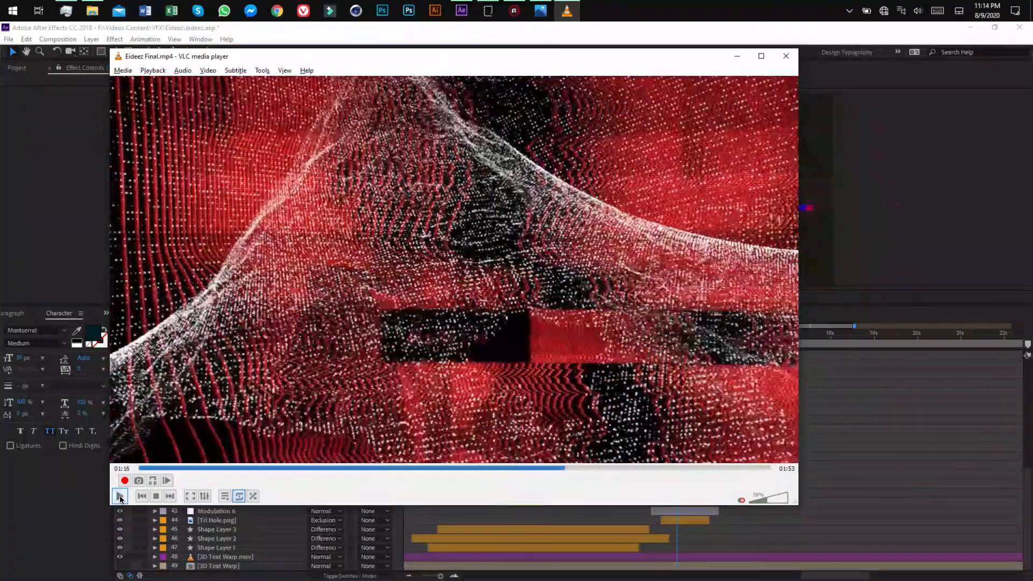
Scrub the rendered video back to 00:20 and examine the lens warp section from there, pausing at 00:22 and 00:23
drag(564, 469, 252, 464)
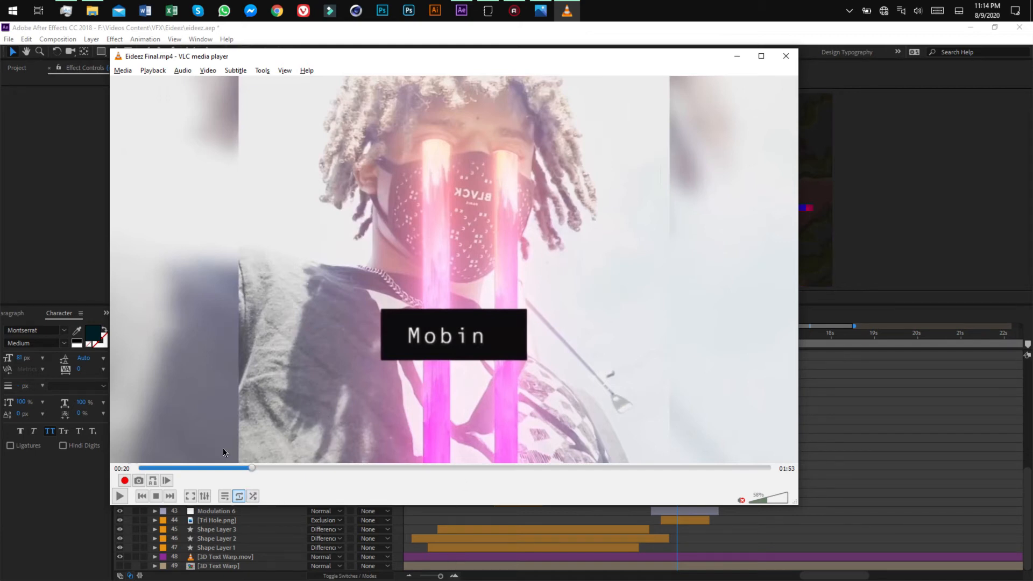
mouse_move(253, 469)
mouse_down()
mouse_move(272, 469)
mouse_move(263, 469)
mouse_up()
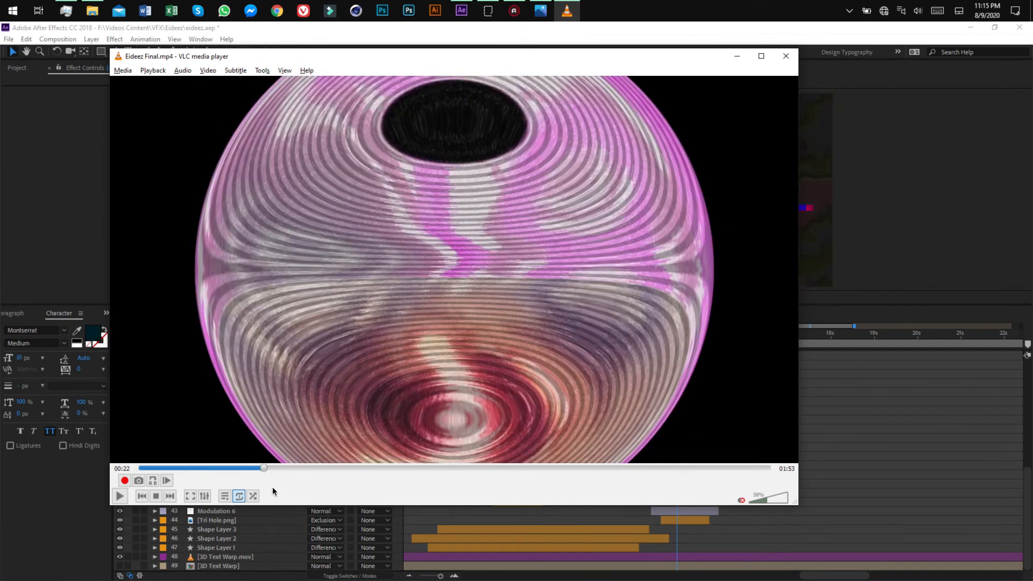
drag(266, 466, 258, 469)
key(space)
key(space)
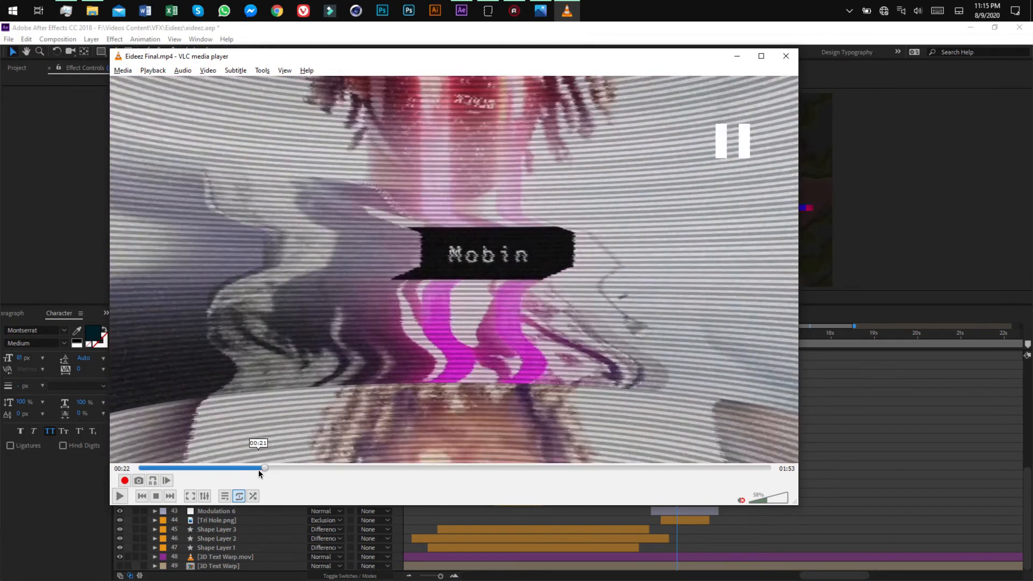
key(space)
key(space)
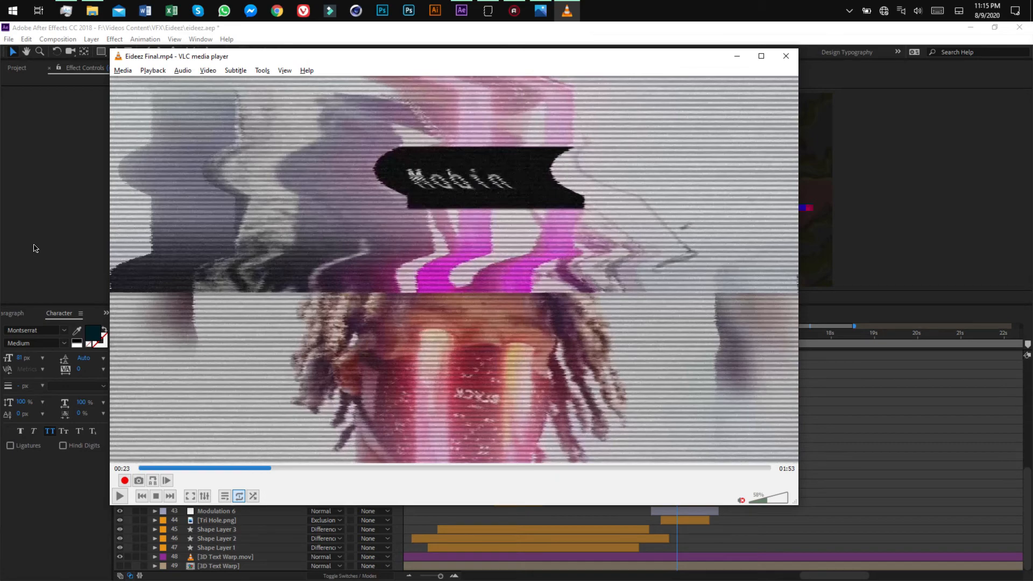
Play the rendered video in short bursts from 00:23, pausing at 00:24, 00:25 and 00:30 to examine the VHS-style distortion
key(space)
key(space)
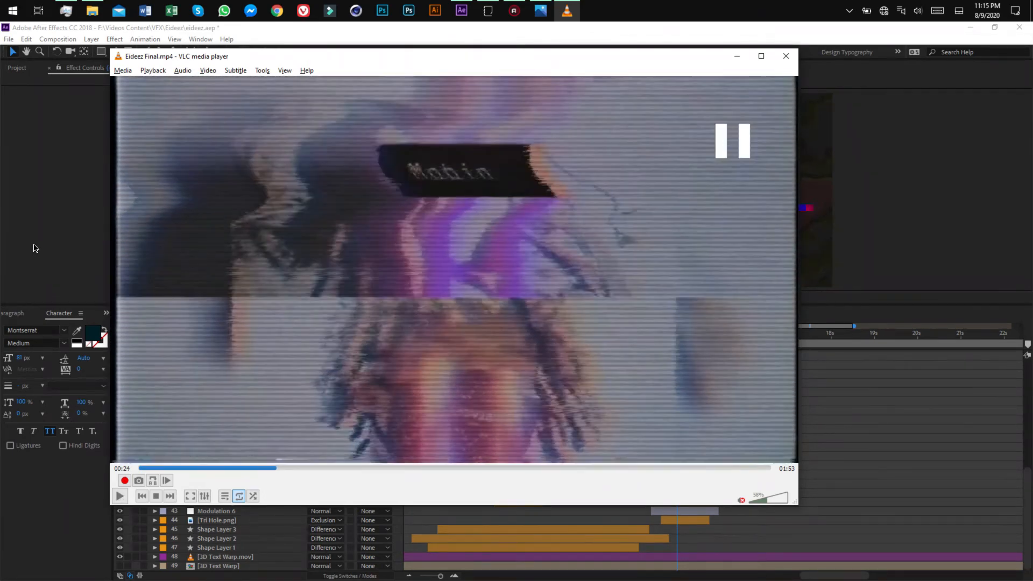
key(space)
key(space)
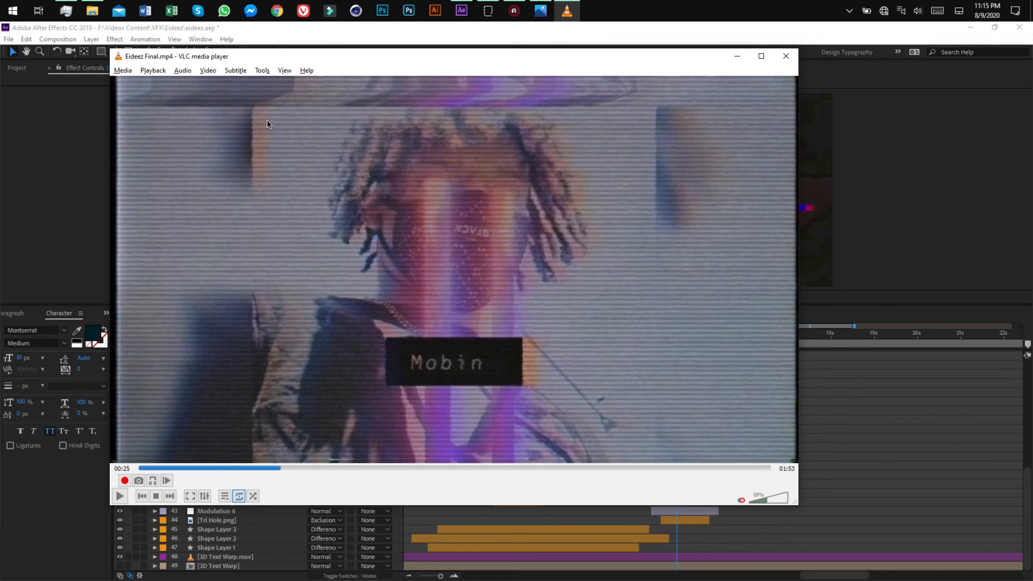
key(space)
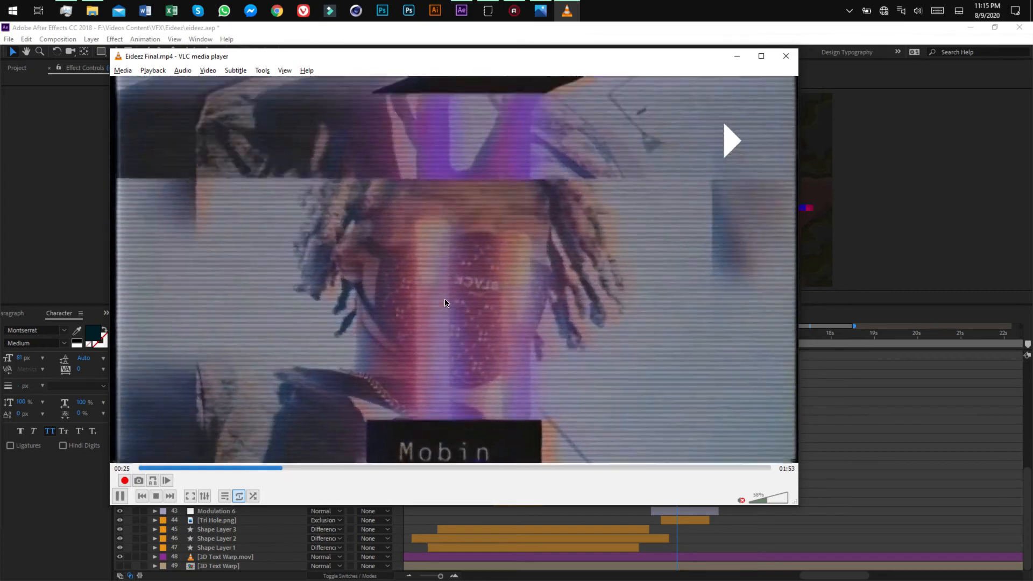
key(space)
key(space)
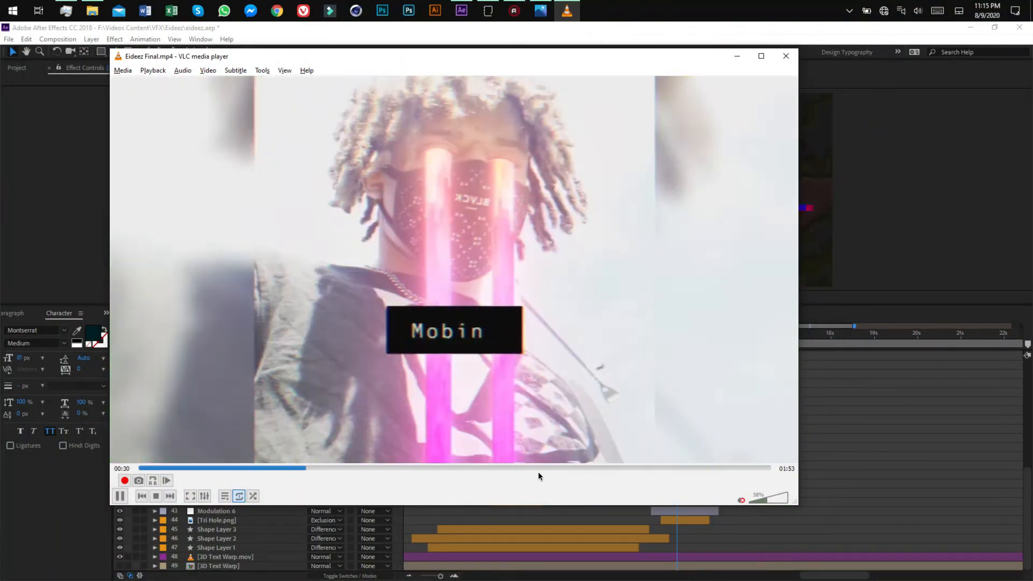
key(space)
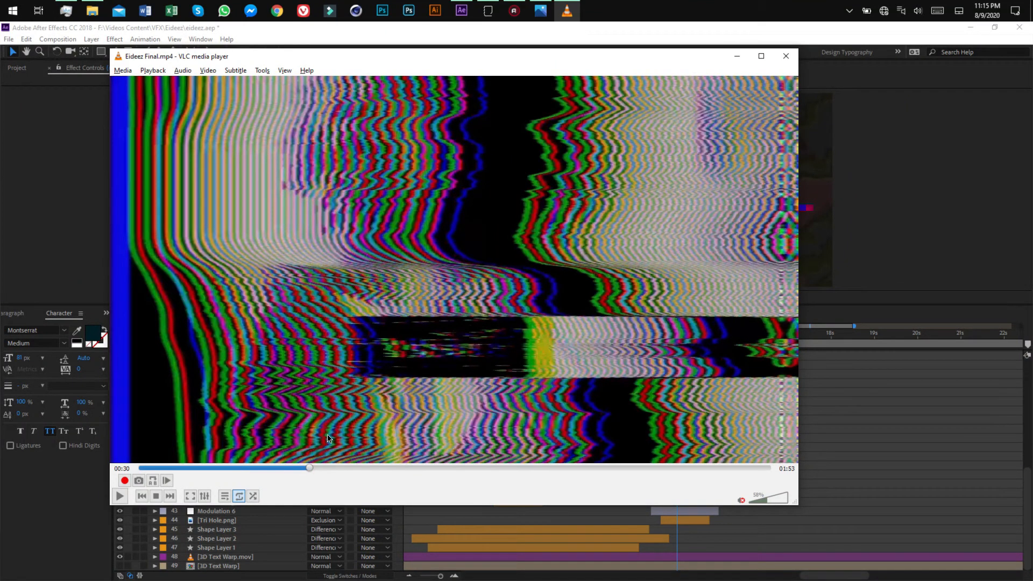
Move the rendered video slightly back from 00:30, review the colored line distortion, and play on to the end at 01:53
drag(308, 467, 304, 466)
key(space)
key(space)
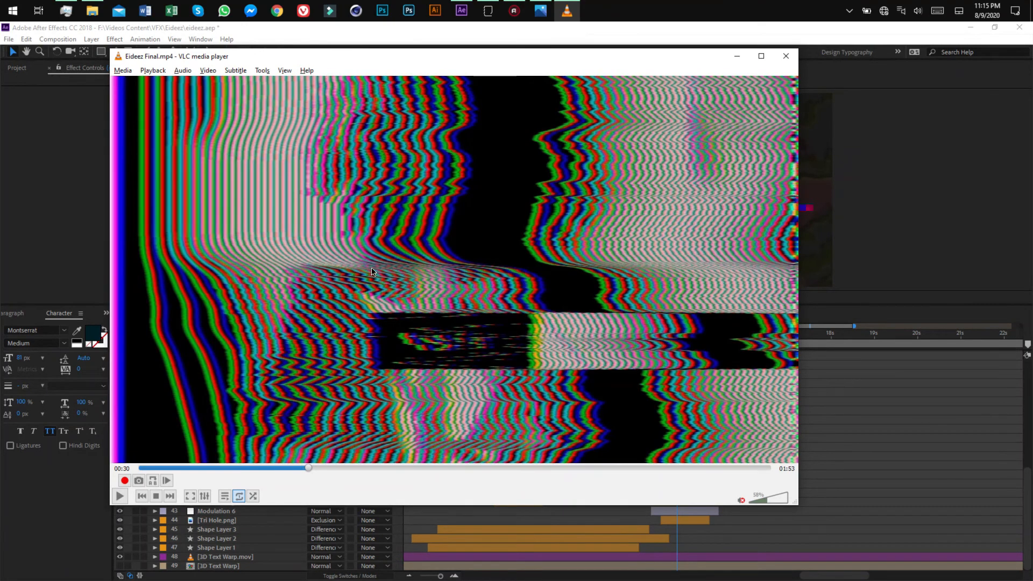
key(space)
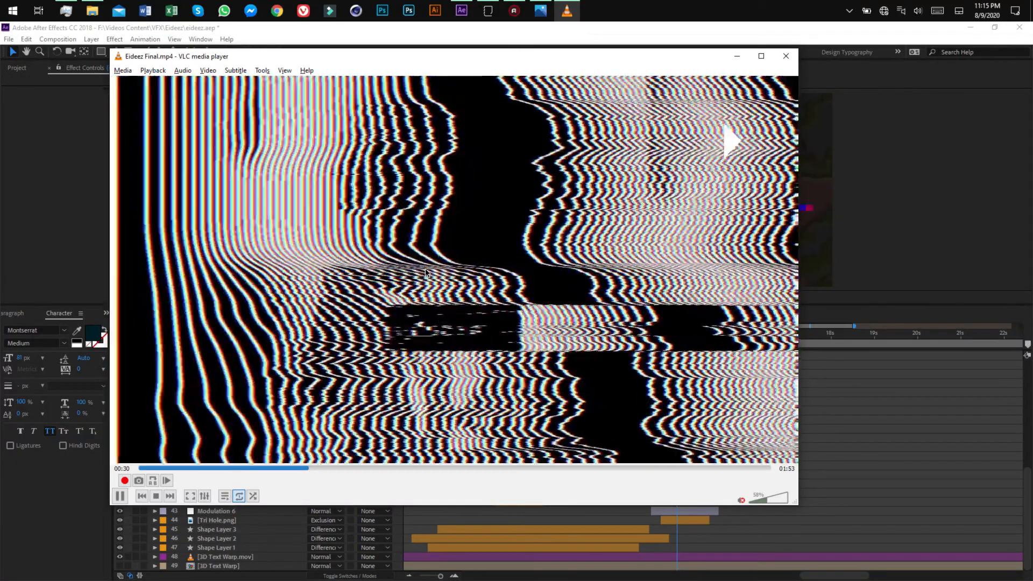
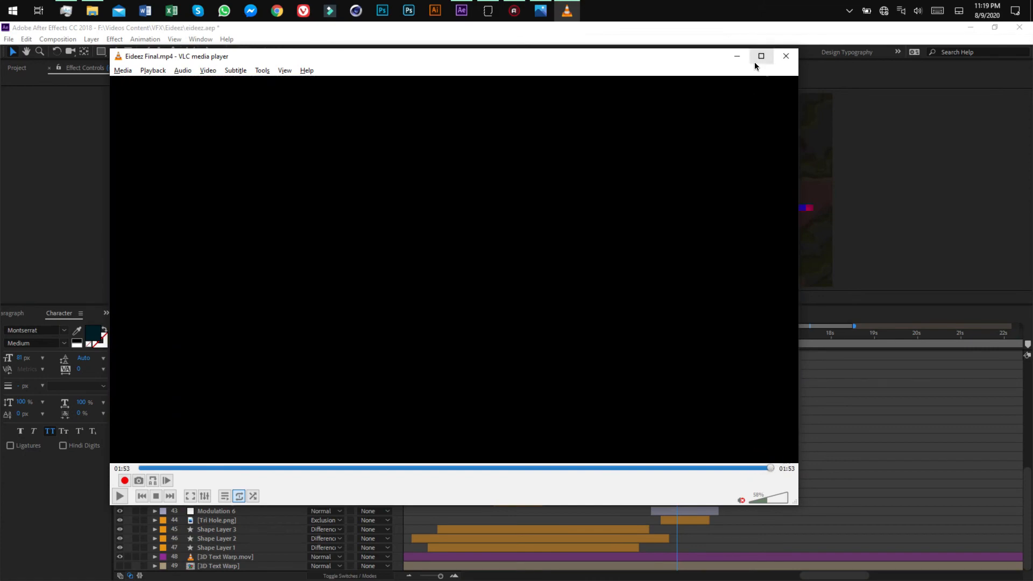
Close the rendered video, return to After Effects and scrub the Eideez- Turnt Upp composition to 0:01:15:26
click(789, 53)
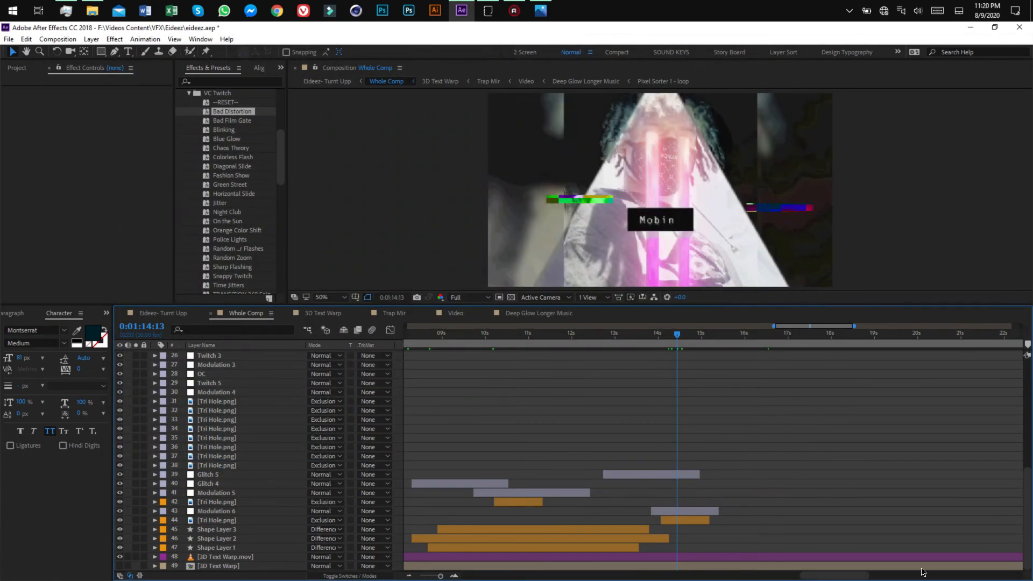
click(409, 576)
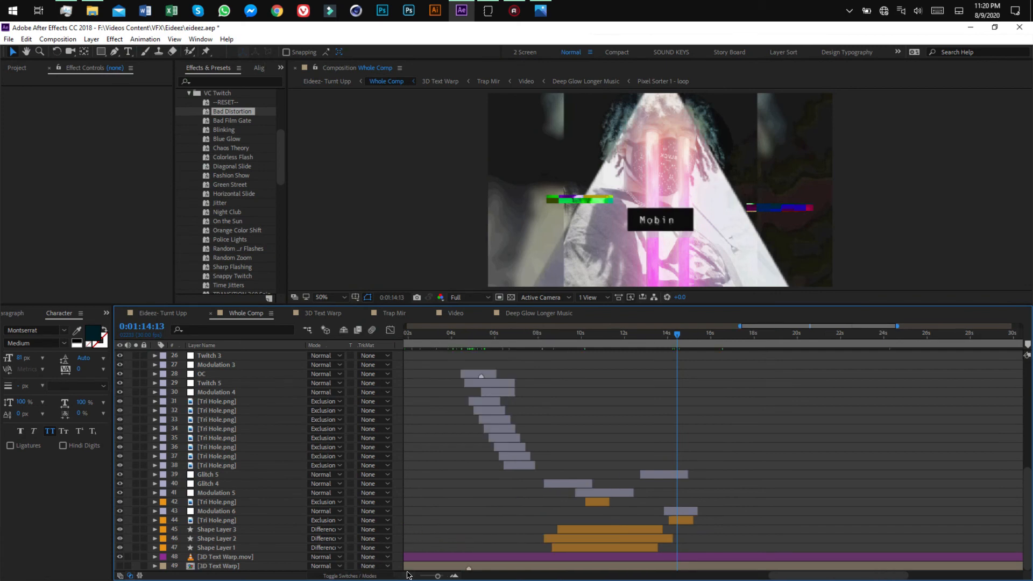
click(144, 313)
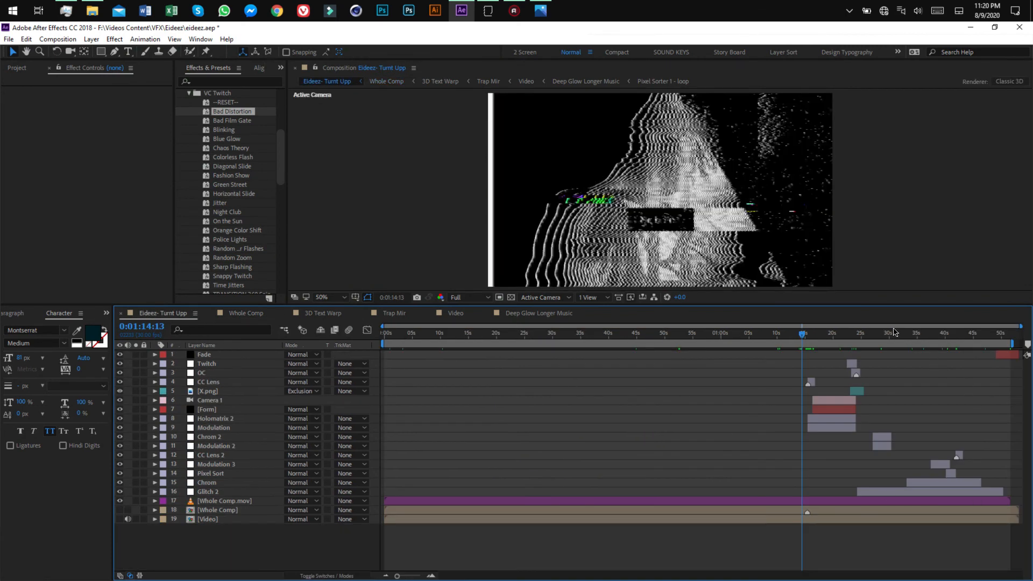
click(888, 336)
drag(888, 335, 811, 359)
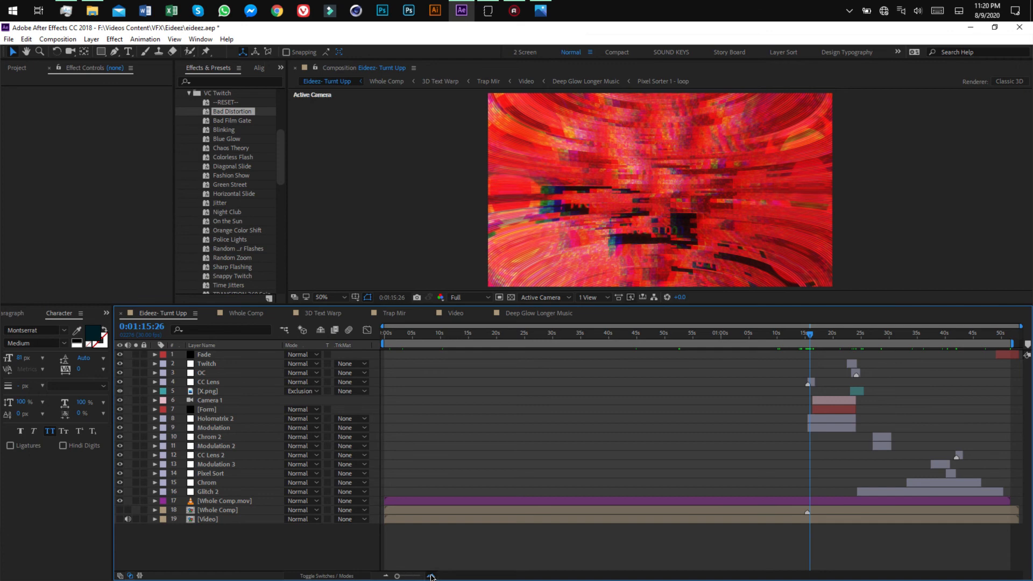
Scrub to 0:01:28:13 and examine the effects applied to the Glitch 2 and Chrom layers
click(431, 575)
drag(781, 574, 893, 569)
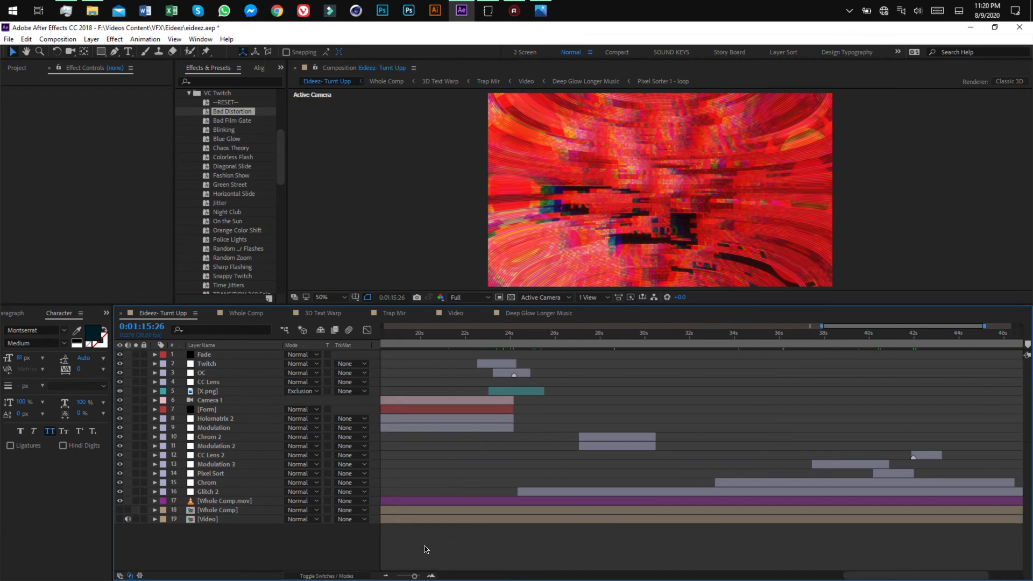
click(386, 575)
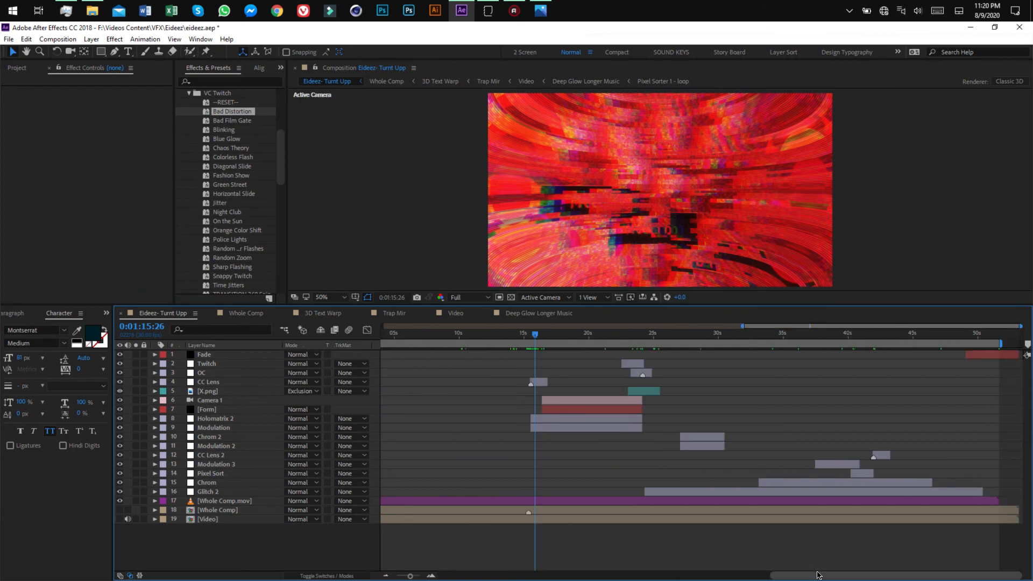
drag(656, 336, 698, 336)
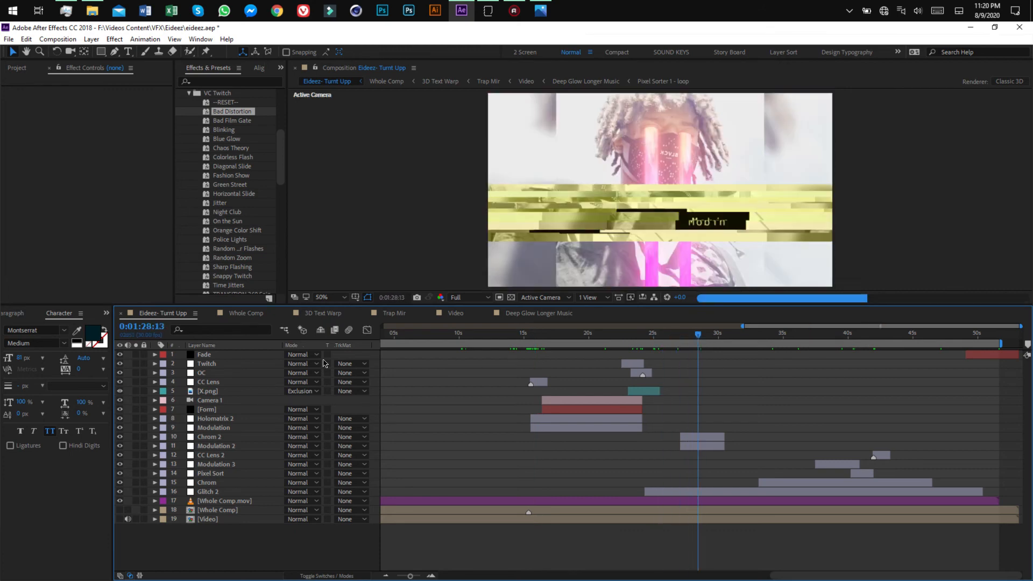
click(208, 491)
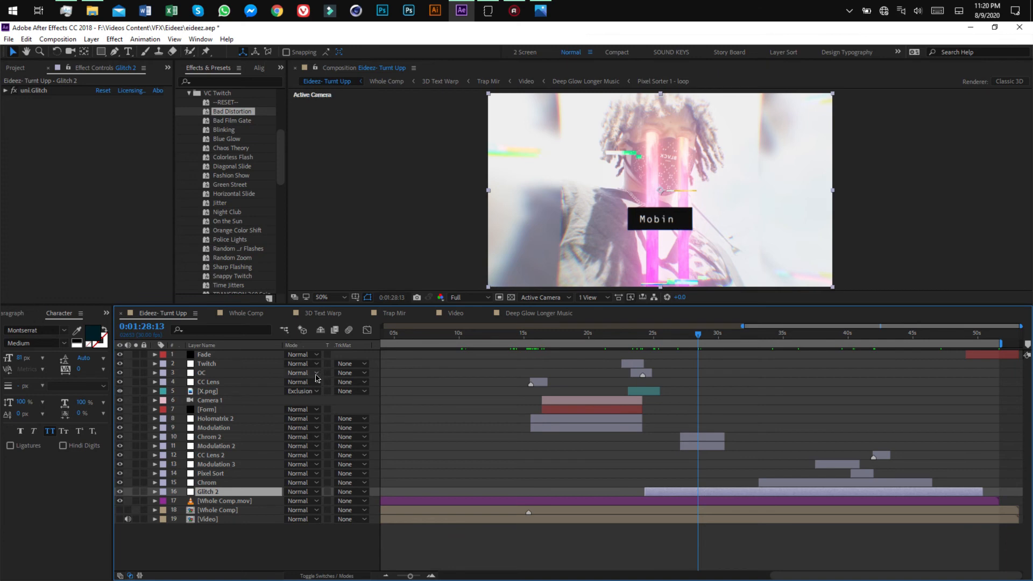
click(806, 480)
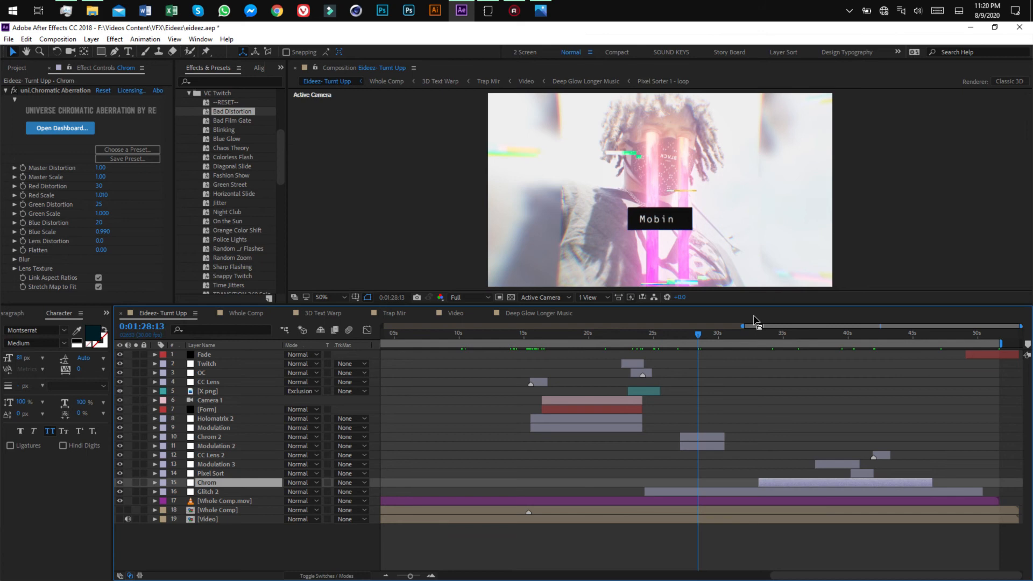
Show the Video layer's audio waveform, scrub along it to 0:01:46:06 to compare beats with effect timing, and collapse the layer
click(214, 521)
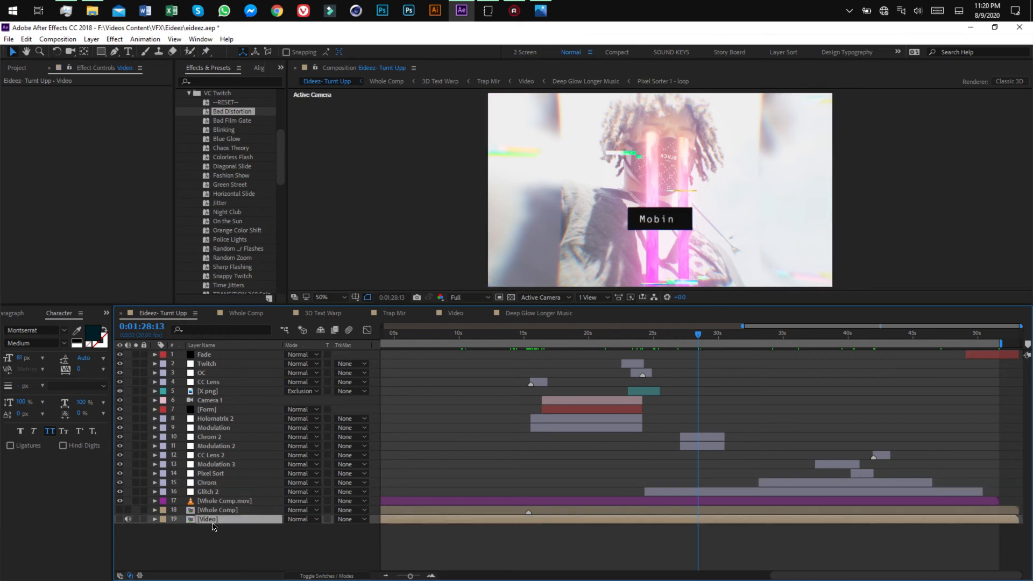
click(154, 519)
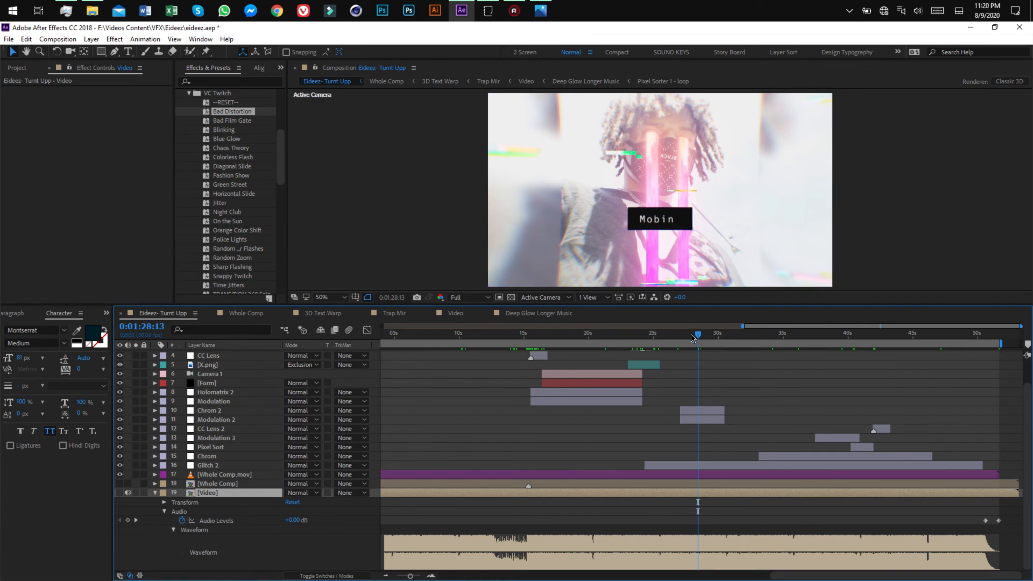
drag(699, 337, 574, 334)
drag(634, 352, 854, 397)
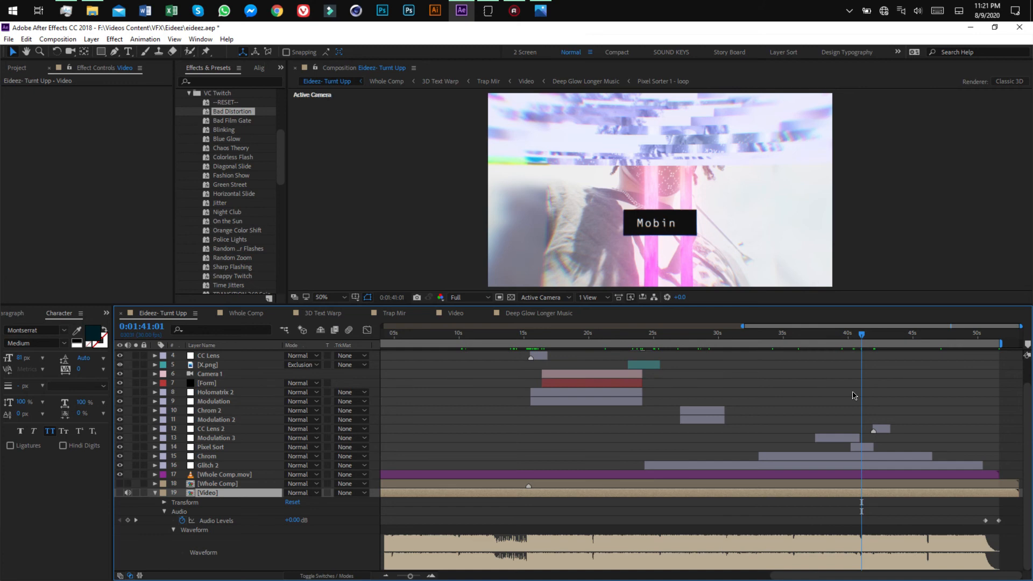
drag(864, 335, 929, 344)
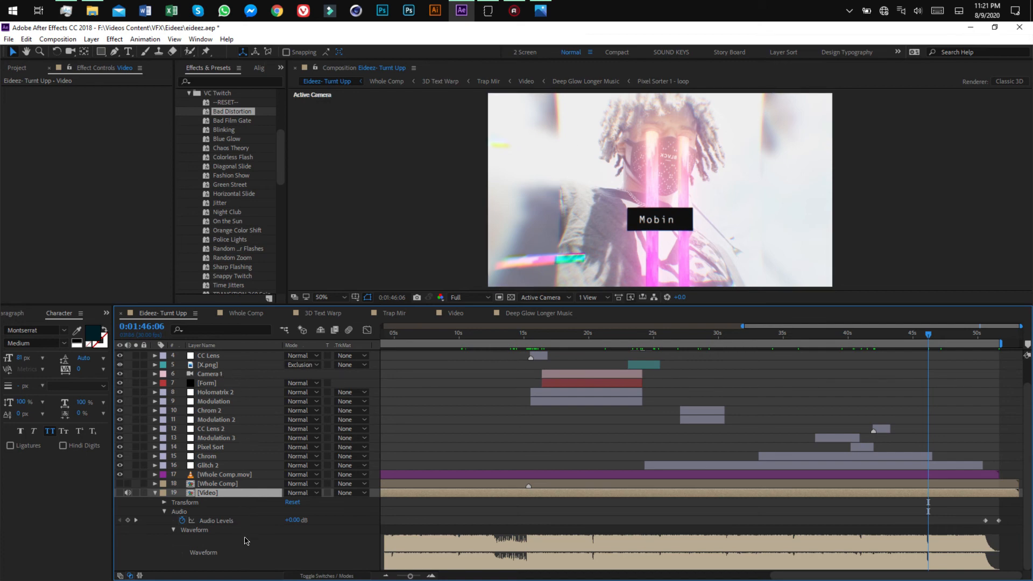
click(155, 493)
click(240, 555)
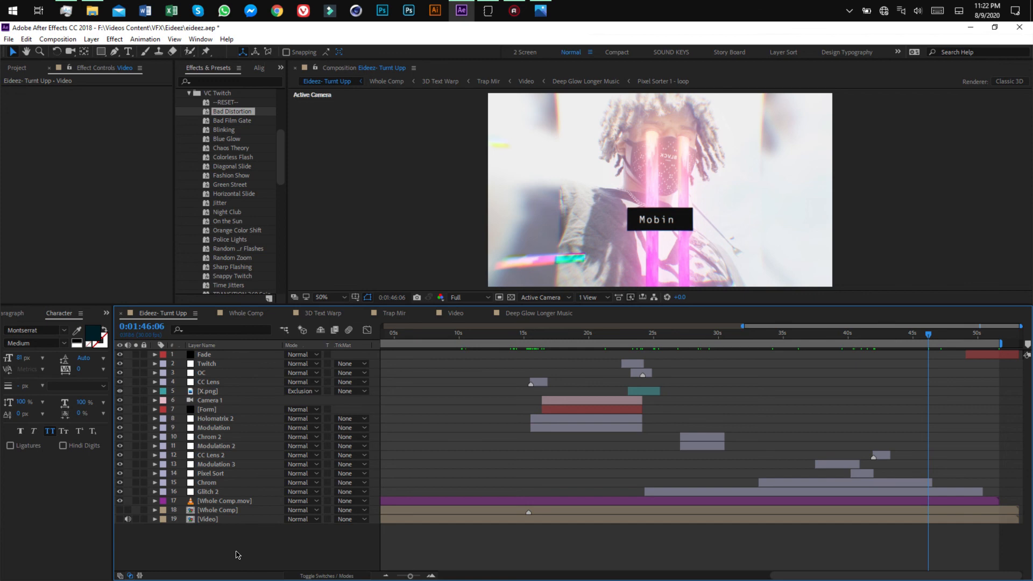
Review the composition's earlier distortion effects at 0:01:11:12, 0:01:05:14 and 0:01:07:20
click(478, 334)
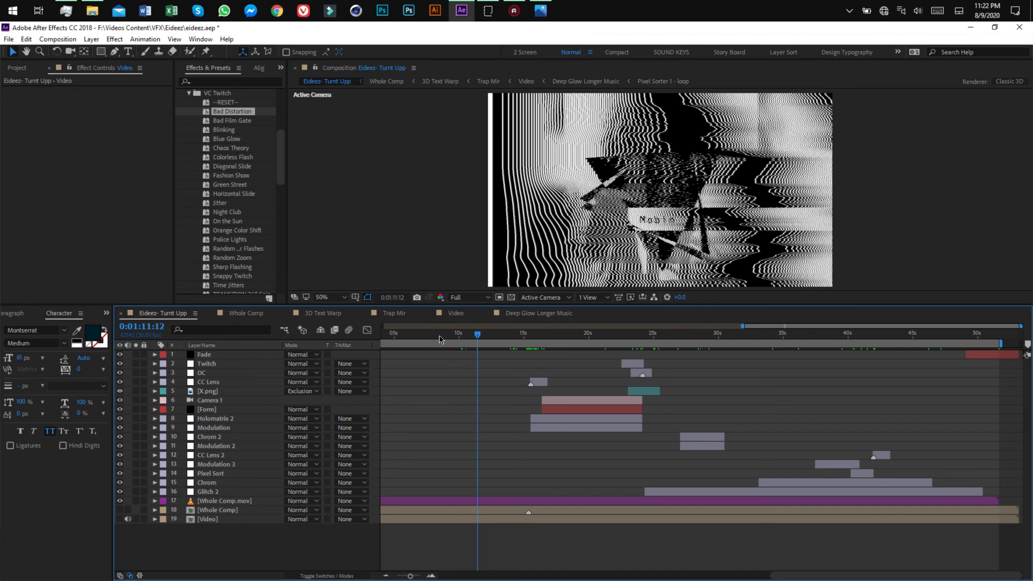
drag(439, 341, 400, 341)
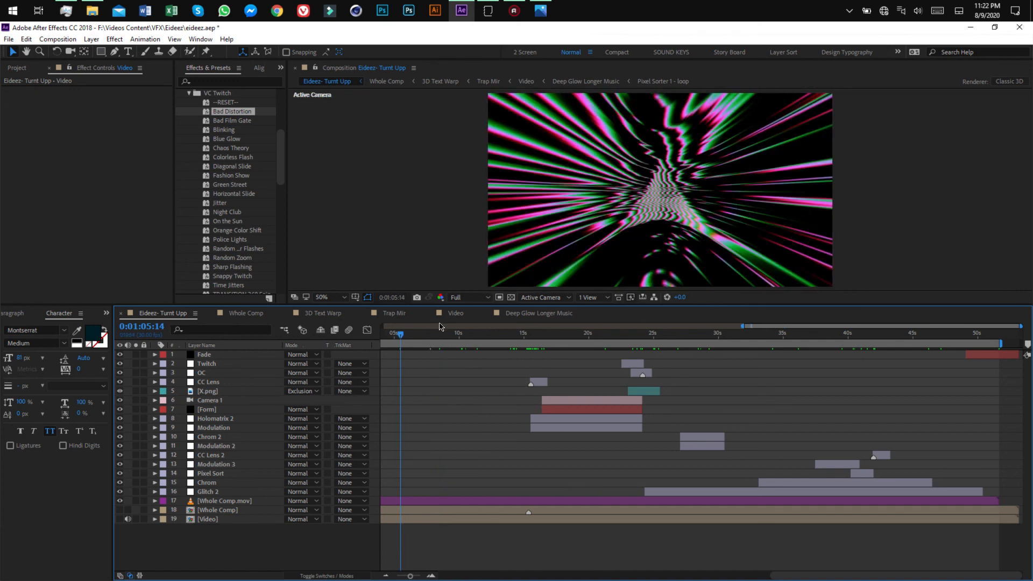
click(415, 339)
drag(414, 339, 429, 340)
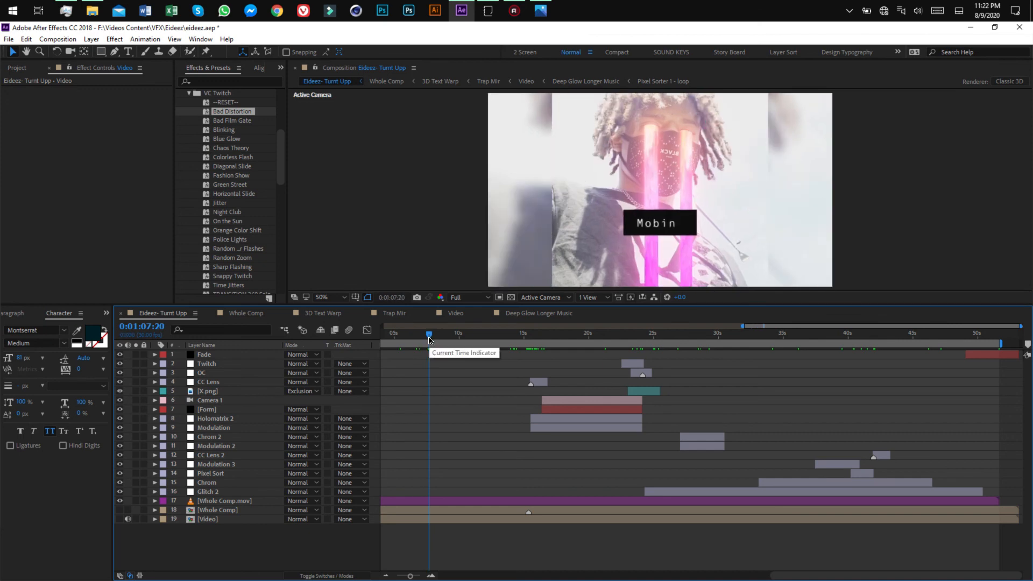
Preview the glitch section near the composition's start from 0:00:06:22, stop at 0:00:09:20 and show the full timeline
drag(870, 575, 533, 562)
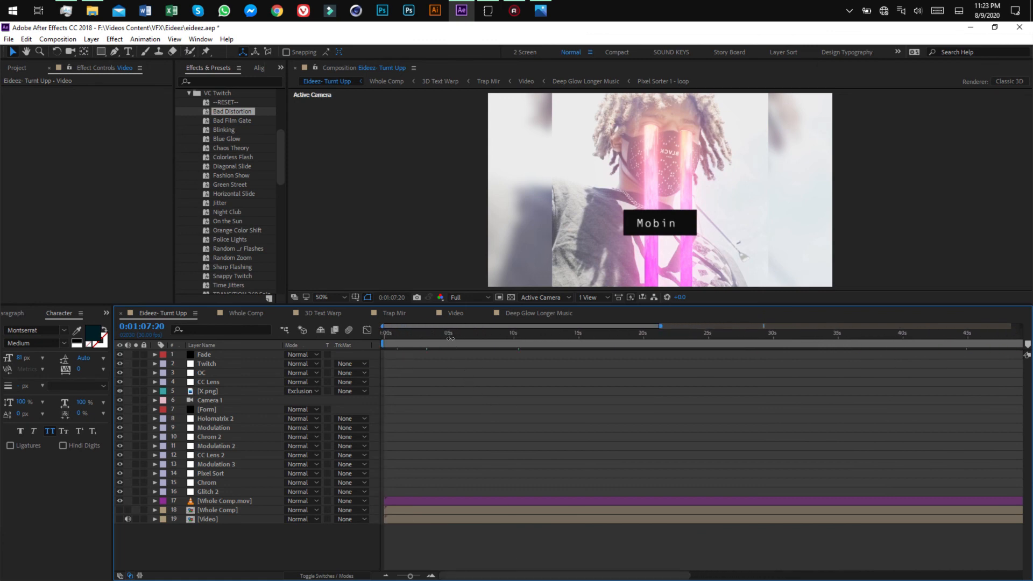
drag(451, 338, 473, 334)
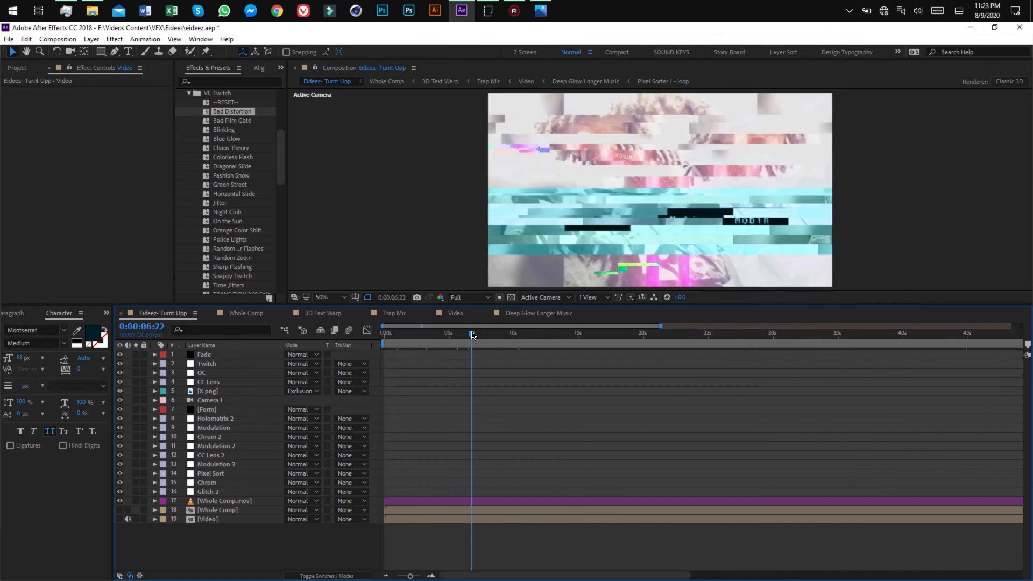
key(space)
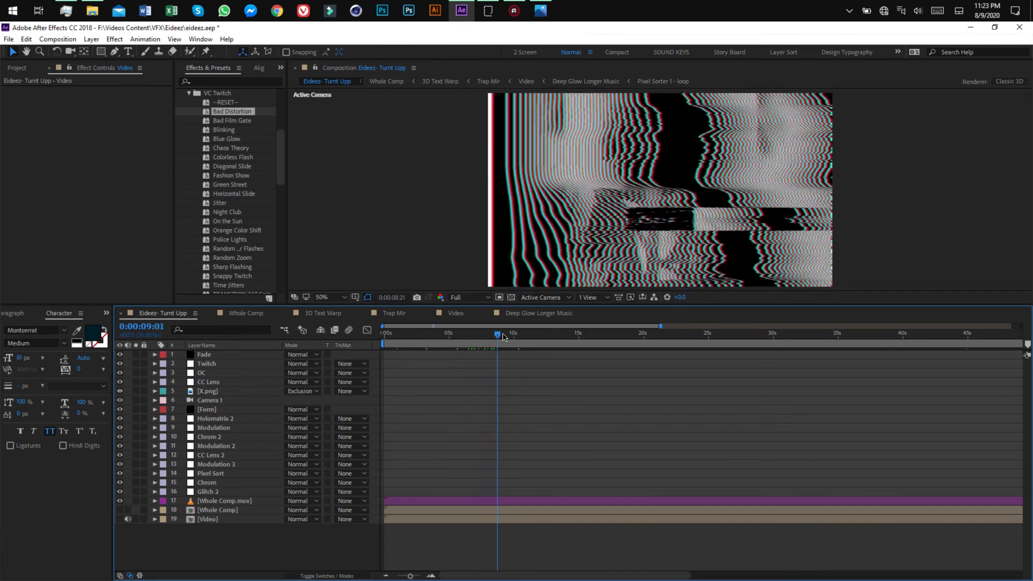
click(510, 337)
mouse_move(510, 337)
mouse_down()
mouse_move(498, 339)
mouse_move(510, 339)
mouse_up()
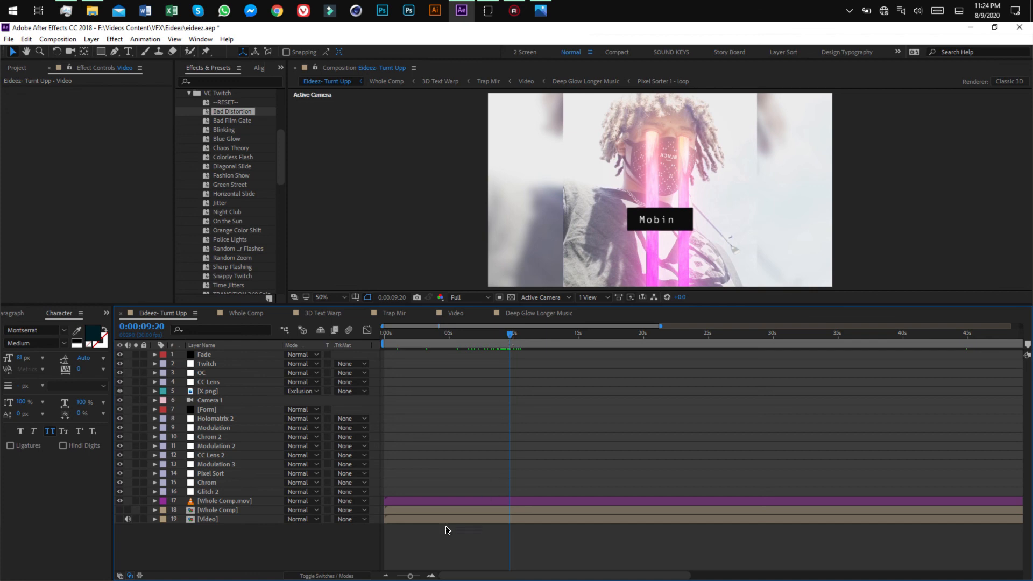
click(387, 576)
click(387, 576)
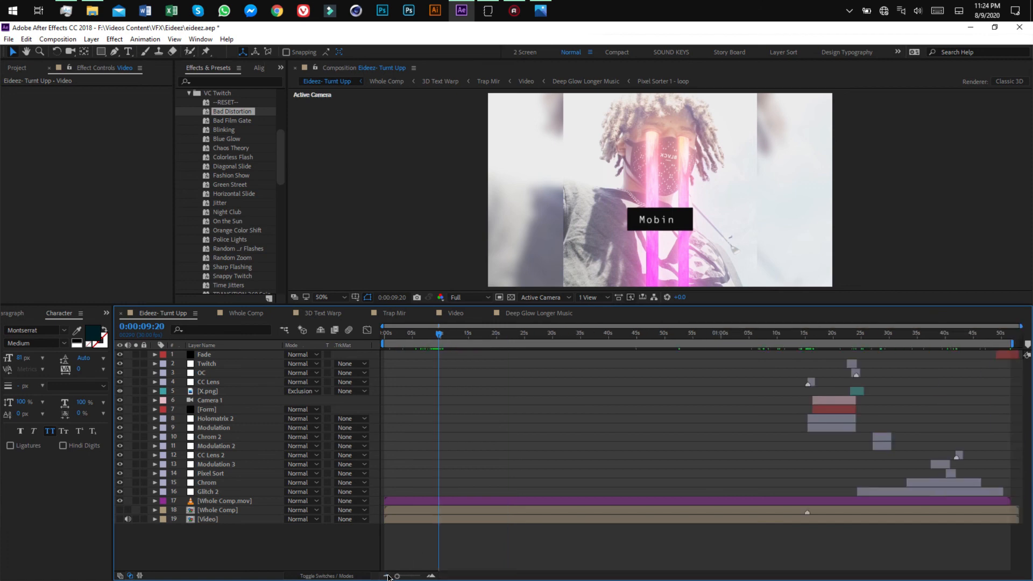